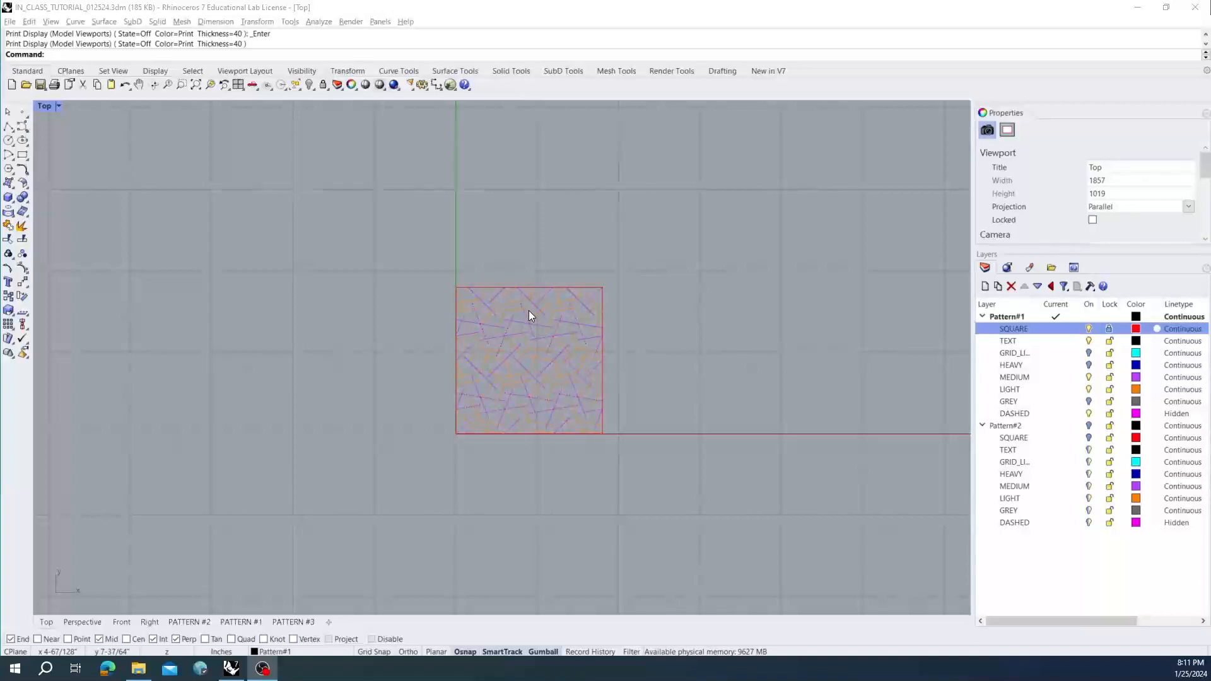
# - Turn the SQUARE layer under Pattern#1 off and back on
pyautogui.scroll(3, 555, 313)
pyautogui.scroll(3, 553, 328)
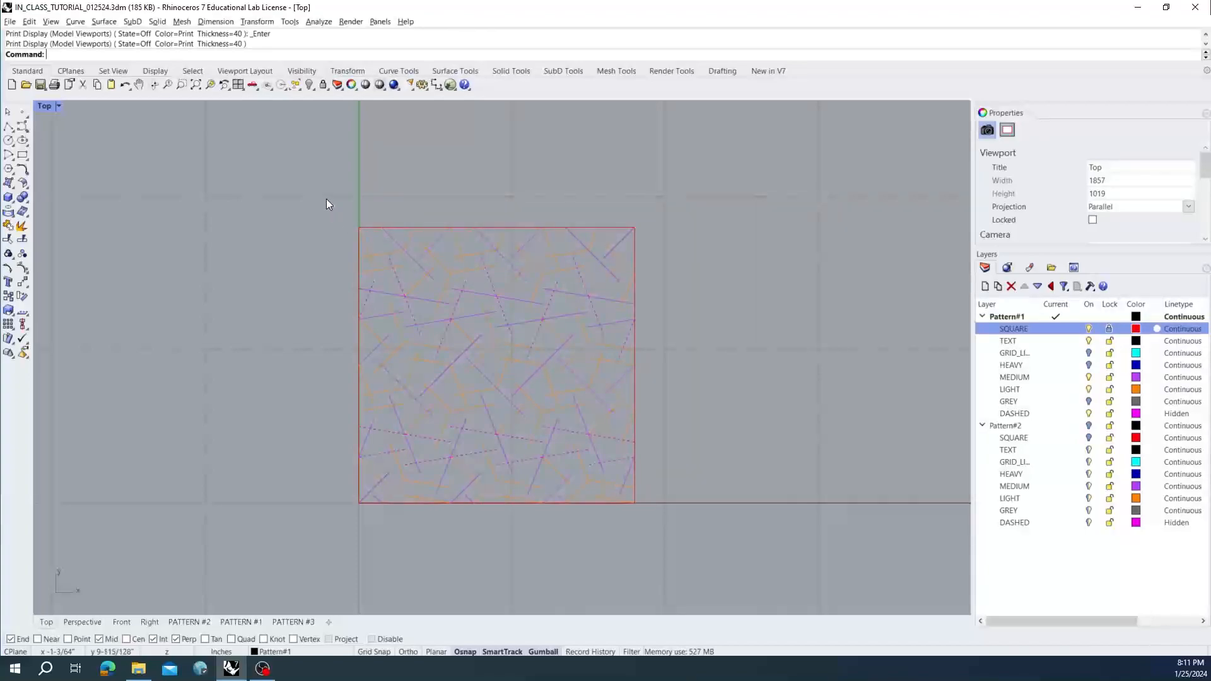
pyautogui.moveTo(340, 211); pyautogui.dragTo(647, 520)
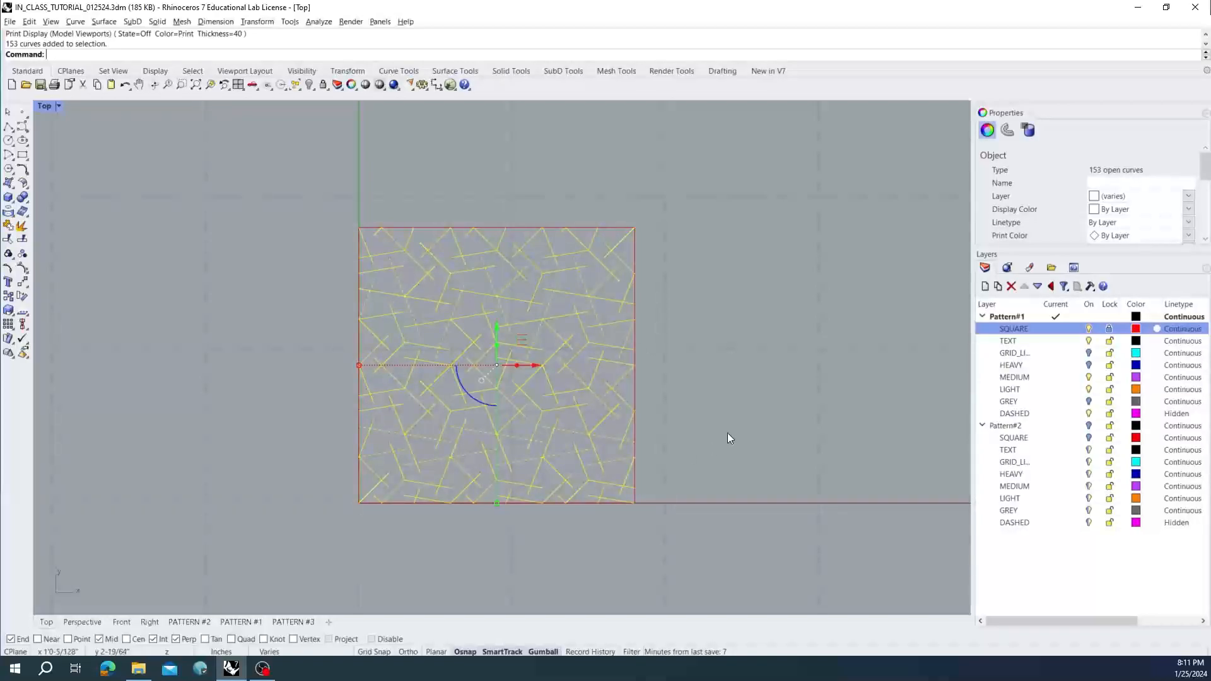
pyautogui.click(641, 251)
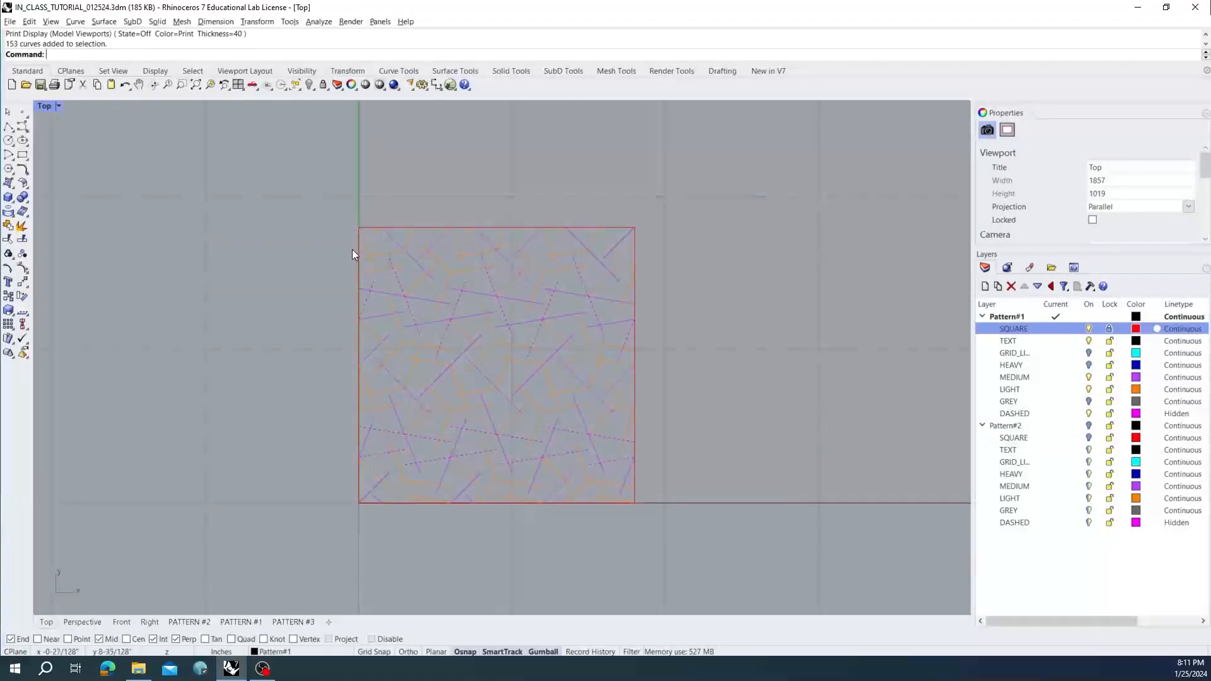
pyautogui.click(1089, 329)
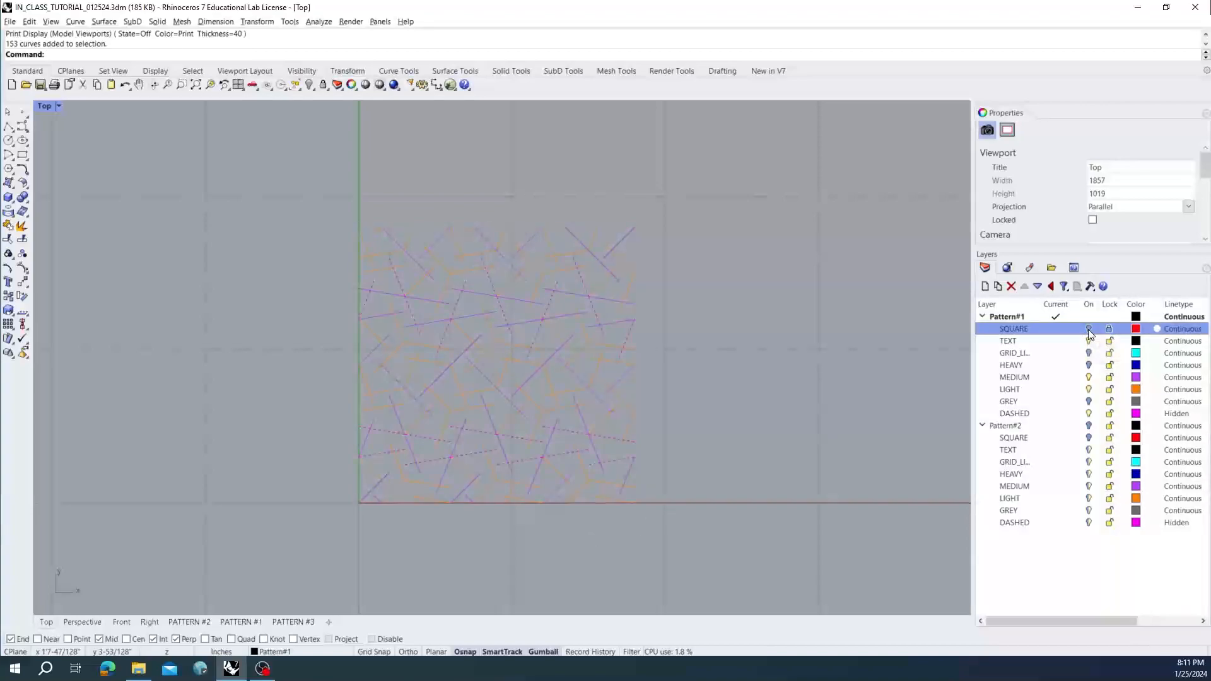
pyautogui.click(1088, 330)
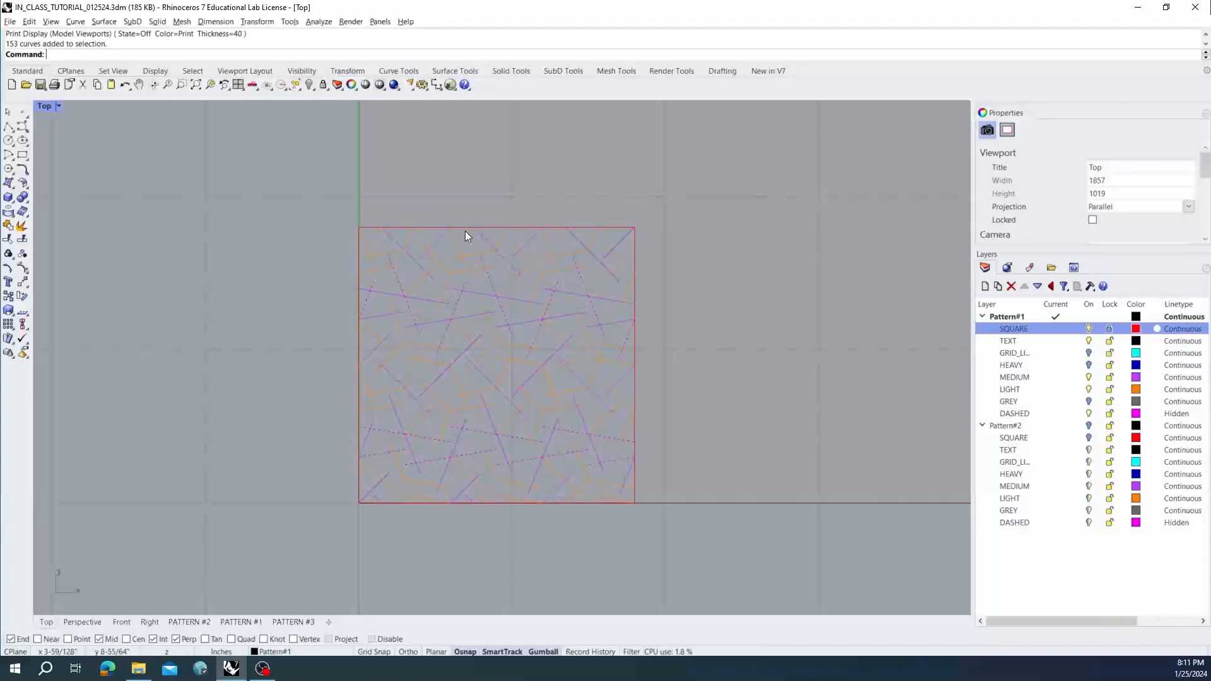
# - Group all the pattern curves inside the square with the Group command and select the group
pyautogui.moveTo(346, 214); pyautogui.dragTo(653, 527)
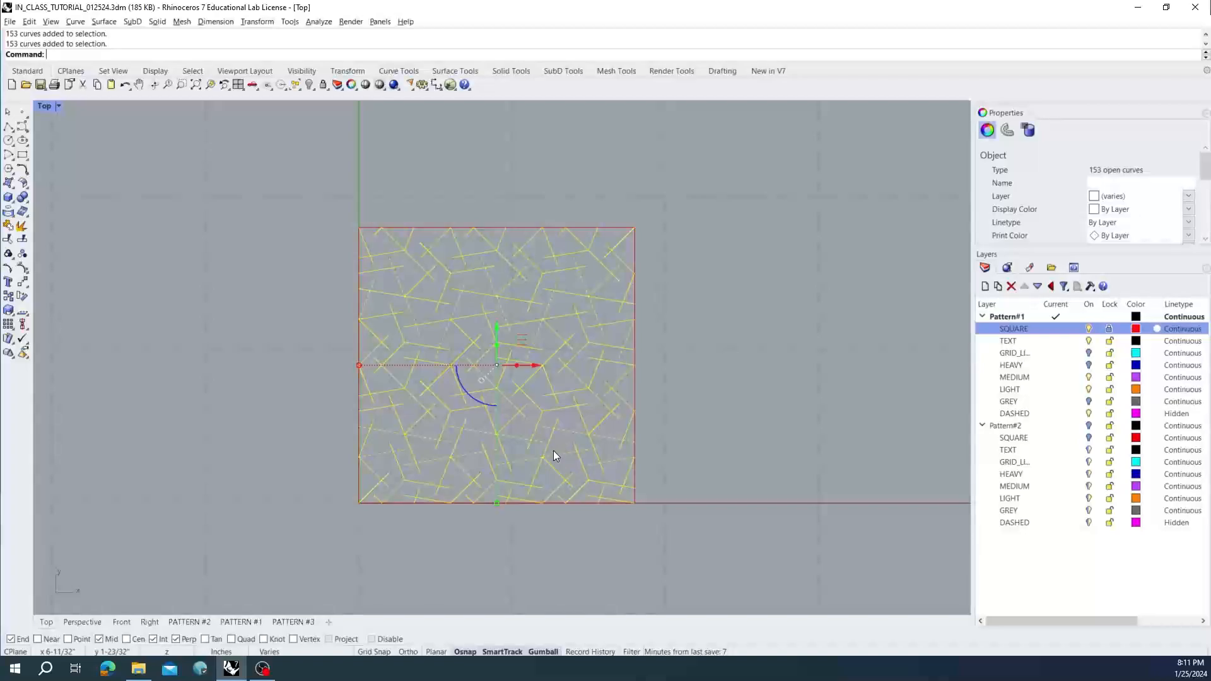
pyautogui.write('Group')
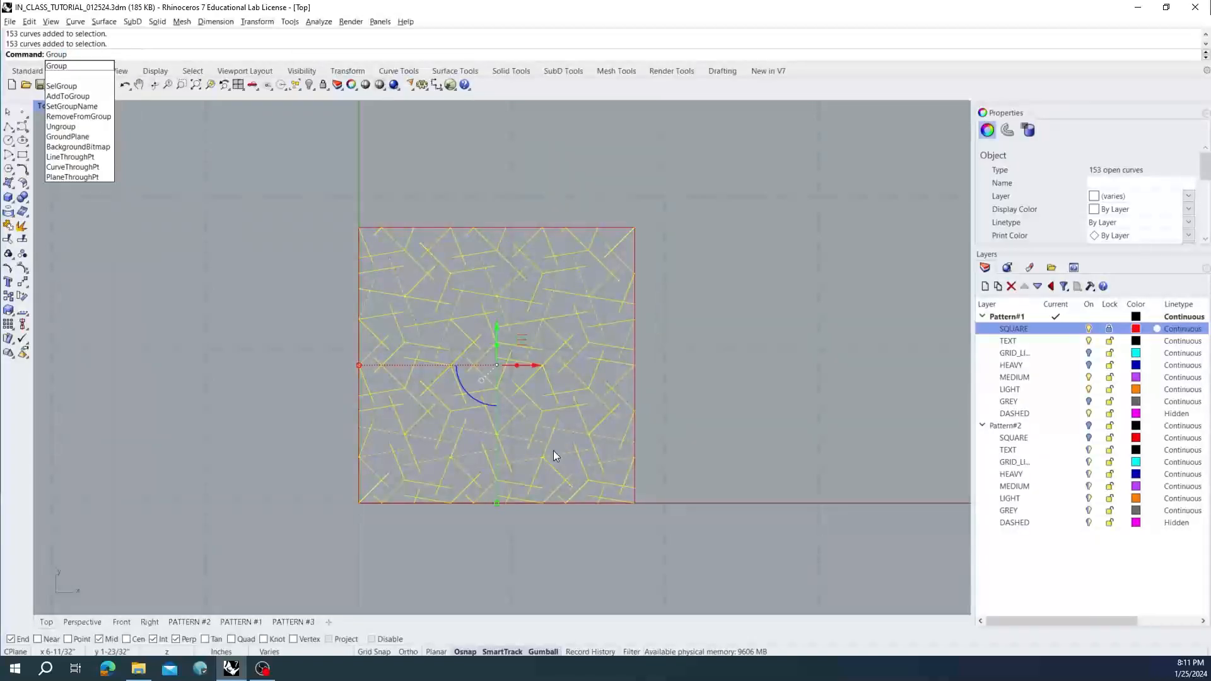
pyautogui.press('Return')
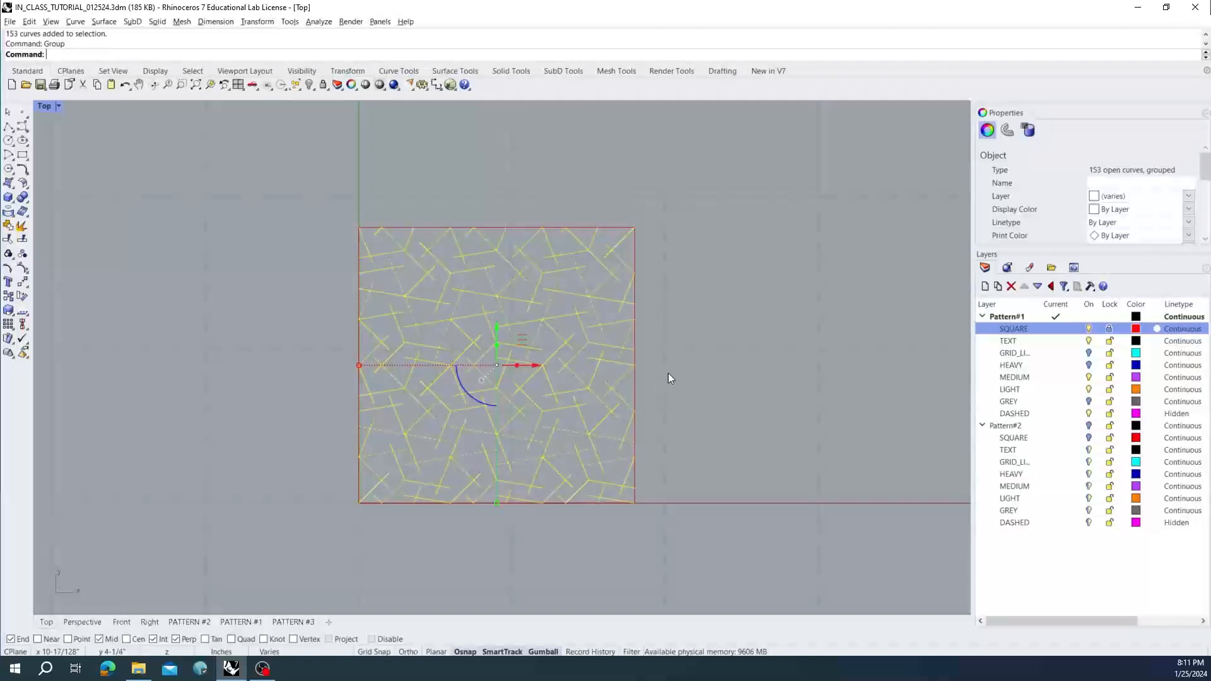
pyautogui.click(668, 373)
pyautogui.click(573, 372)
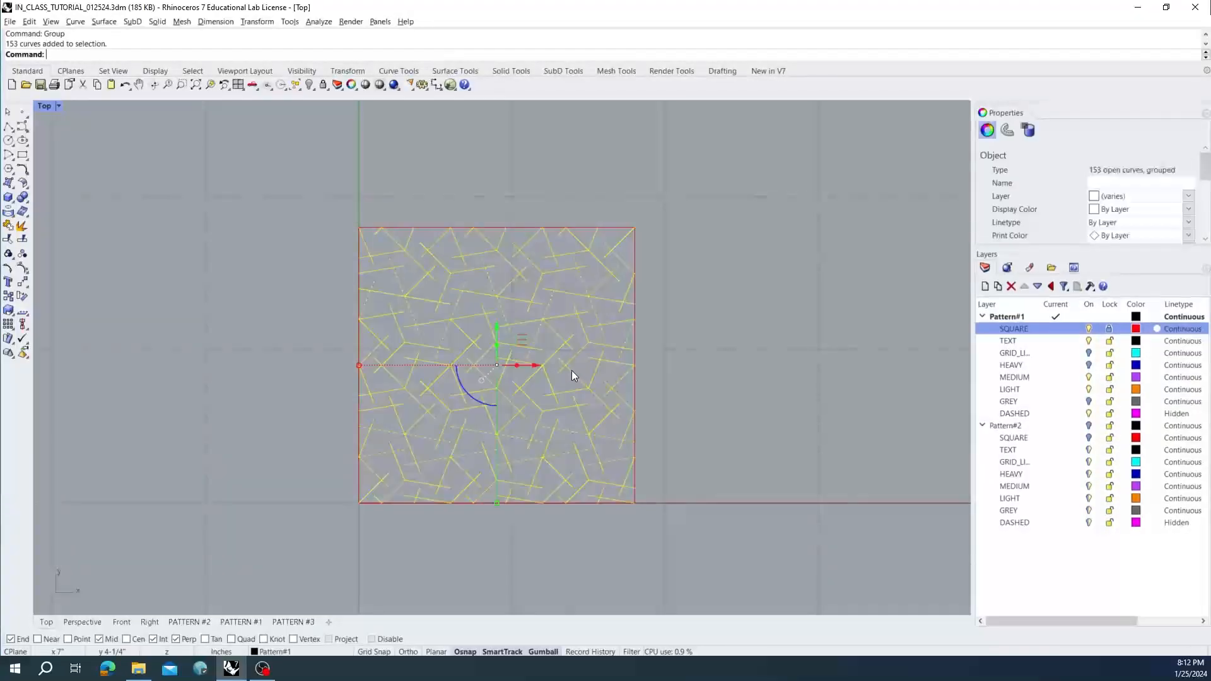
# - Try moving the grouped pattern away from the square, and undo the moves and the grouping
pyautogui.moveTo(532, 365); pyautogui.dragTo(282, 375)
pyautogui.moveTo(248, 327); pyautogui.dragTo(267, 378)
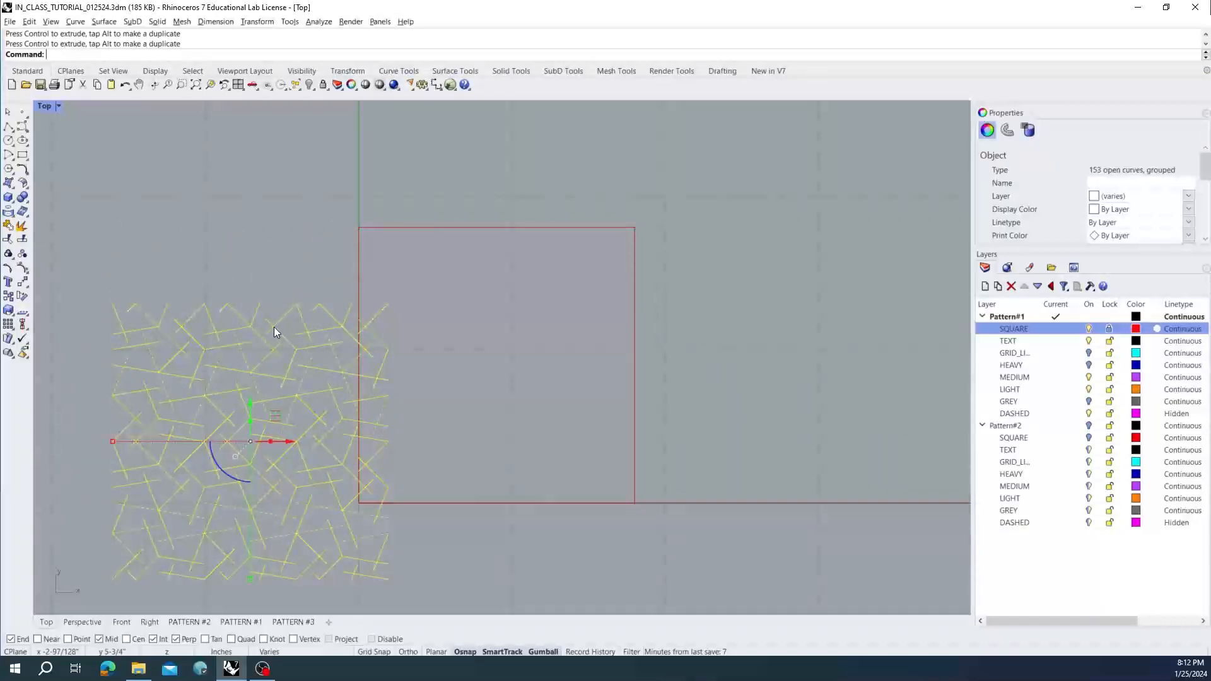
pyautogui.hotkey('ctrl', 'z')
pyautogui.hotkey('ctrl', 'z')
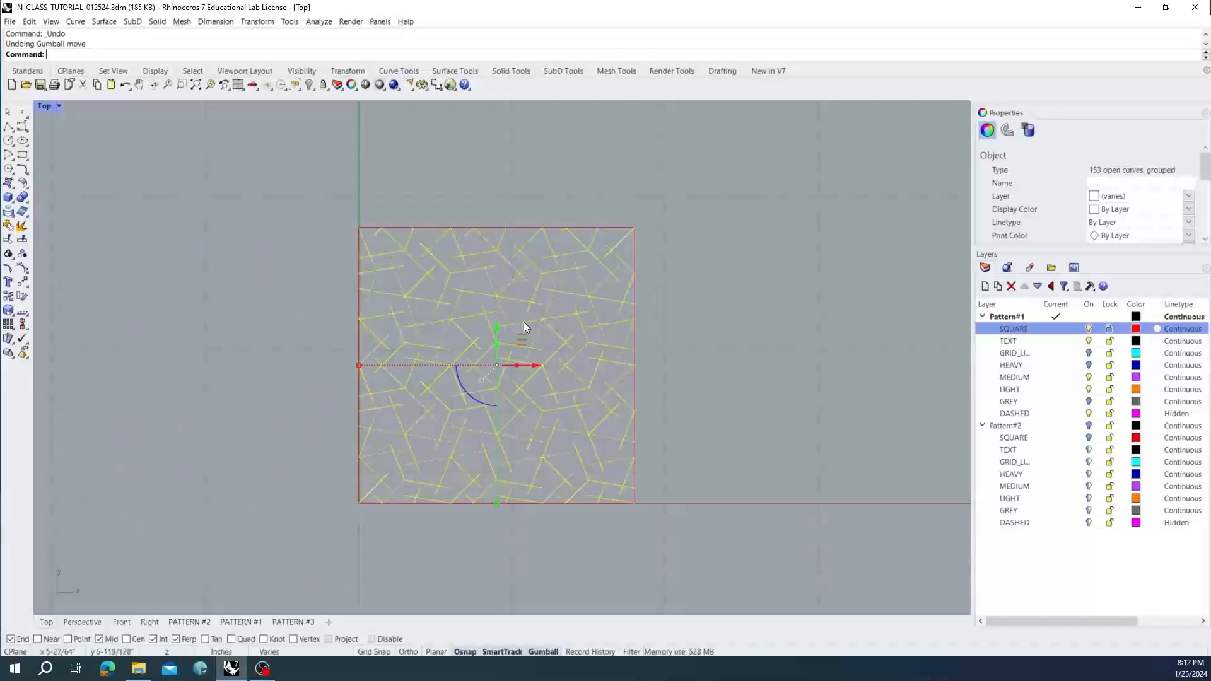
pyautogui.click(665, 323)
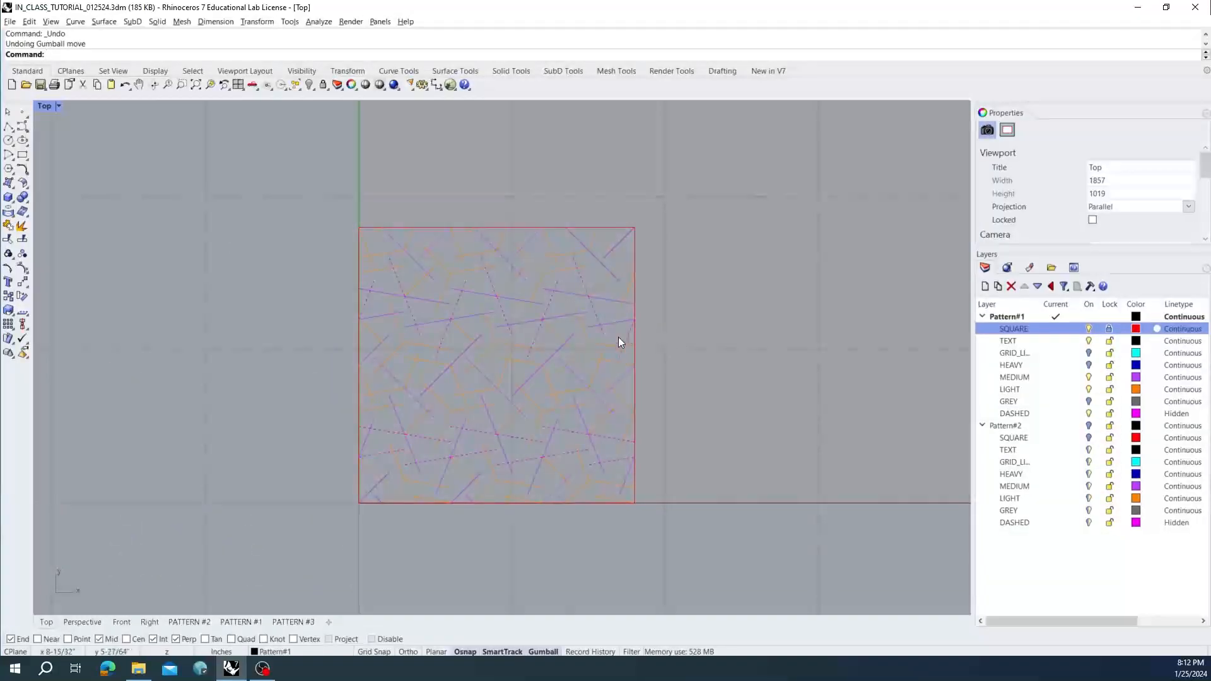
pyautogui.hotkey('ctrl', 'z')
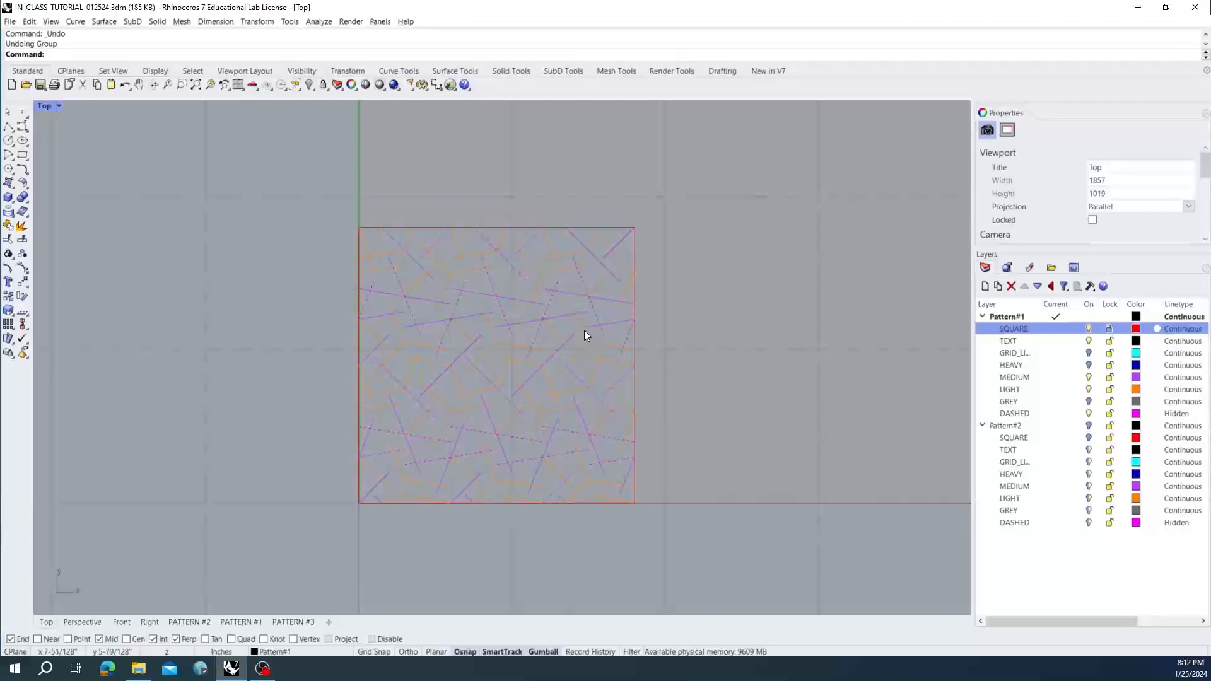
# - Group all the pattern curves inside the square once more, and undo that grouping
pyautogui.moveTo(315, 202); pyautogui.dragTo(653, 529)
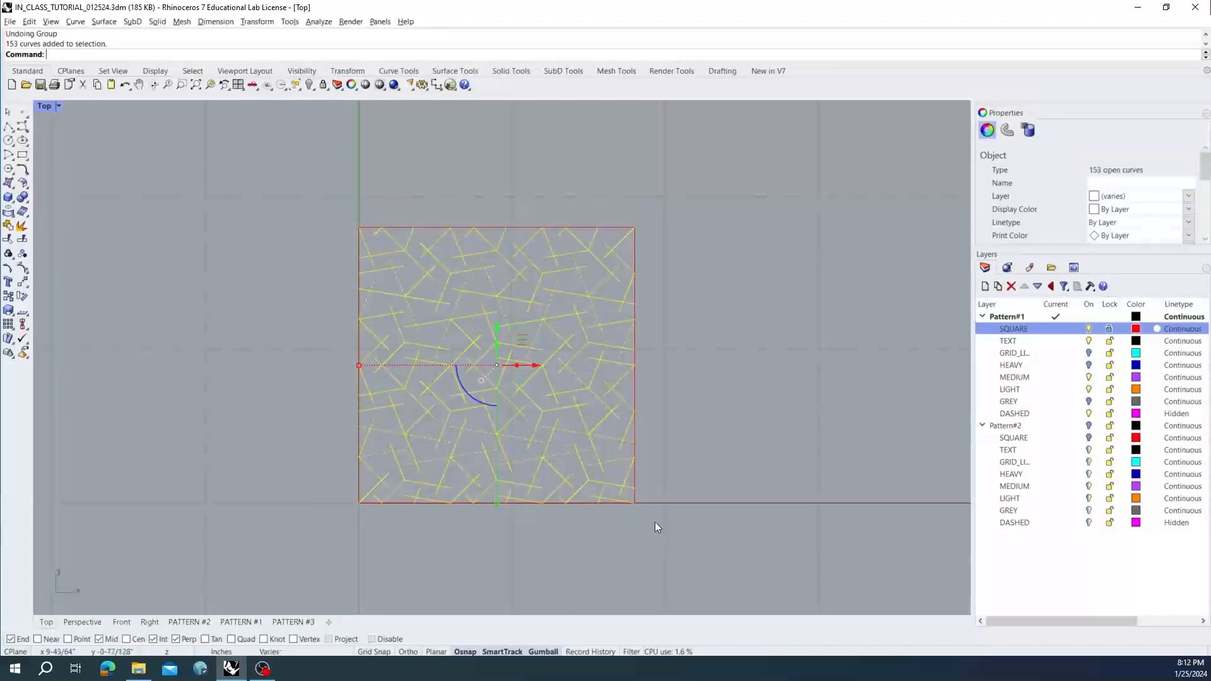
pyautogui.hotkey('ctrl', 'g')
pyautogui.click(660, 505)
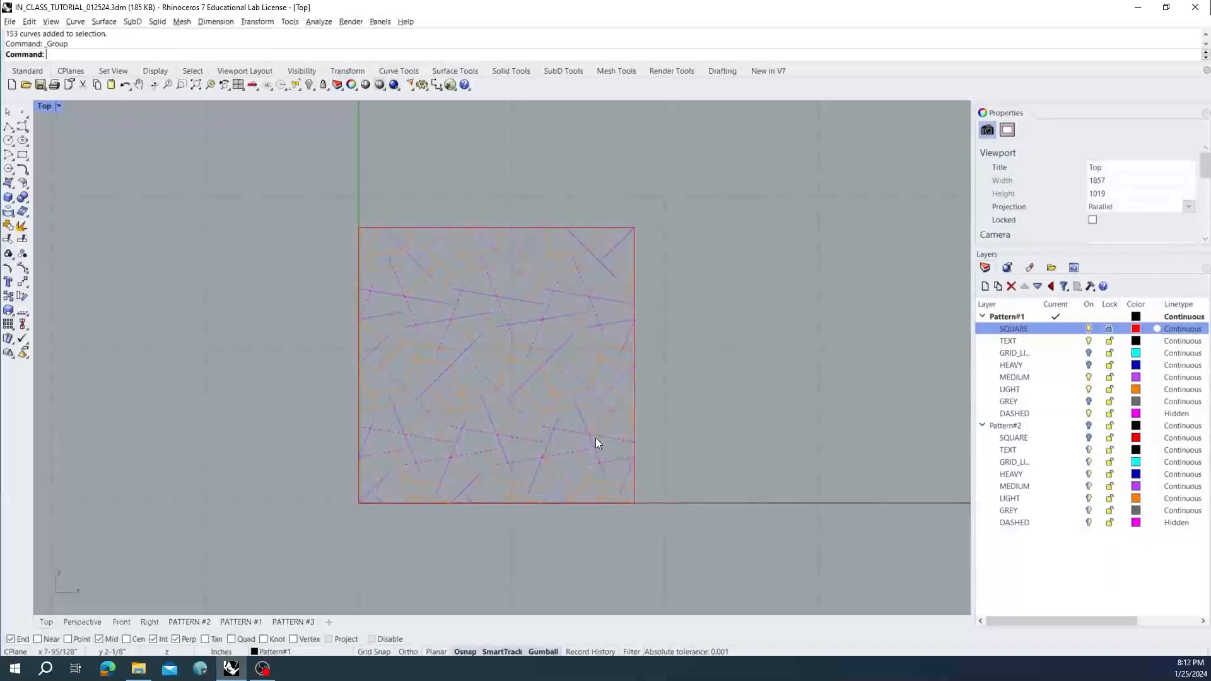
pyautogui.click(578, 377)
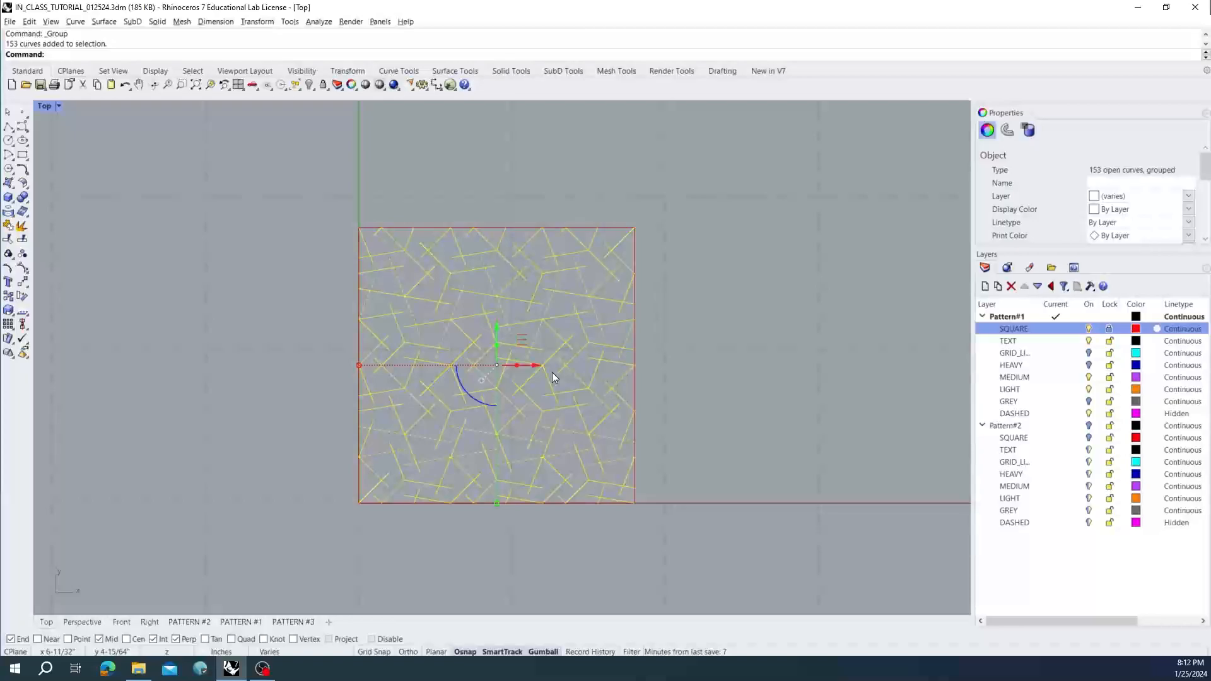
pyautogui.hotkey('ctrl', 'z')
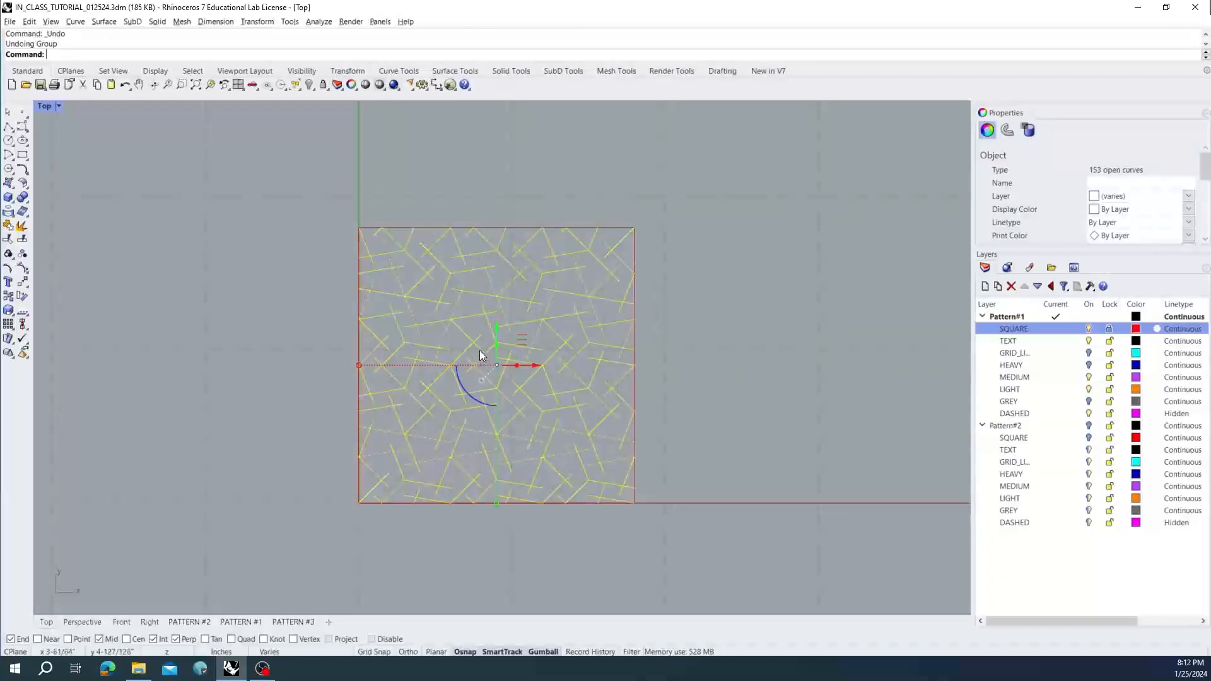
# - Group the selected pattern curves inside the square and select the resulting group
pyautogui.click(10, 254)
pyautogui.click(669, 318)
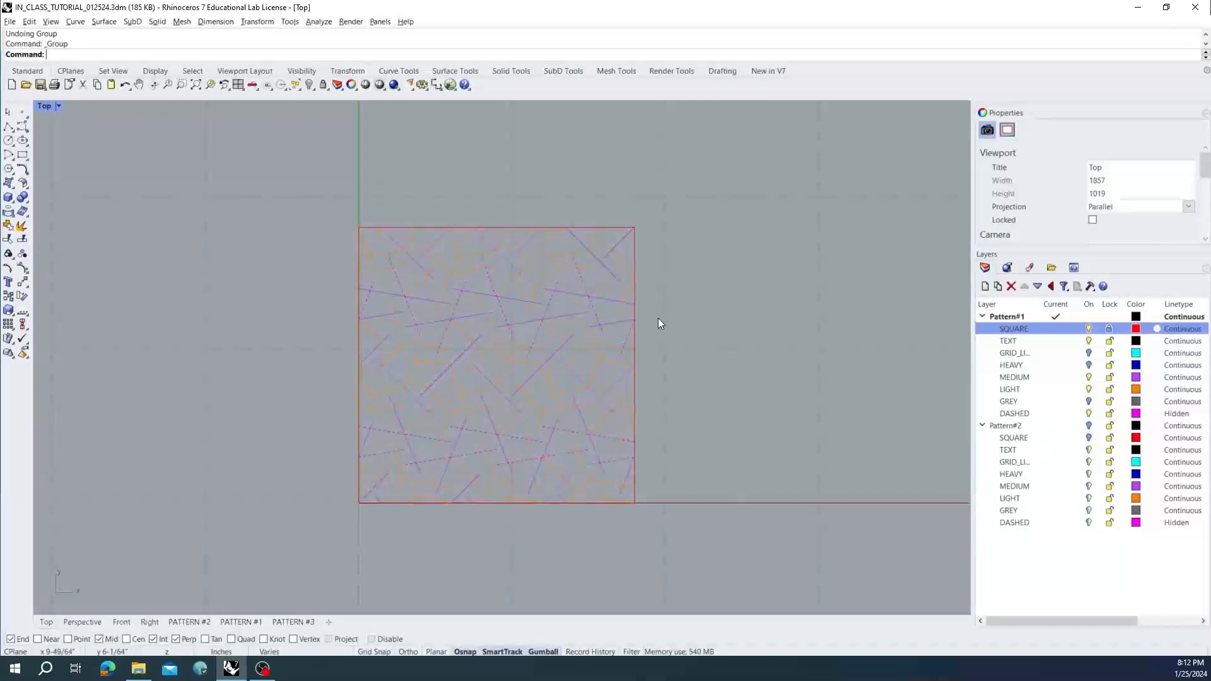
pyautogui.click(585, 332)
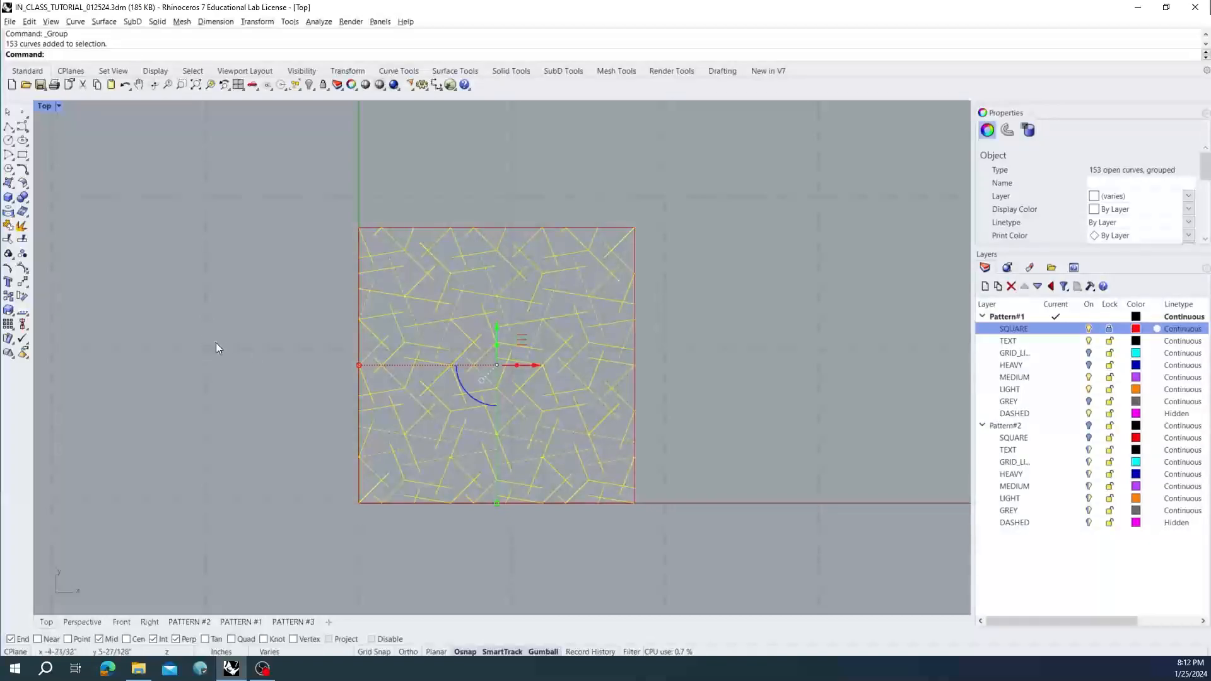
# - Ungroup the pattern, try moving a single curve, and undo both the move and the ungrouping
pyautogui.write('Ungr')
pyautogui.press('Return')
pyautogui.click(464, 330)
pyautogui.moveTo(502, 335); pyautogui.dragTo(511, 367)
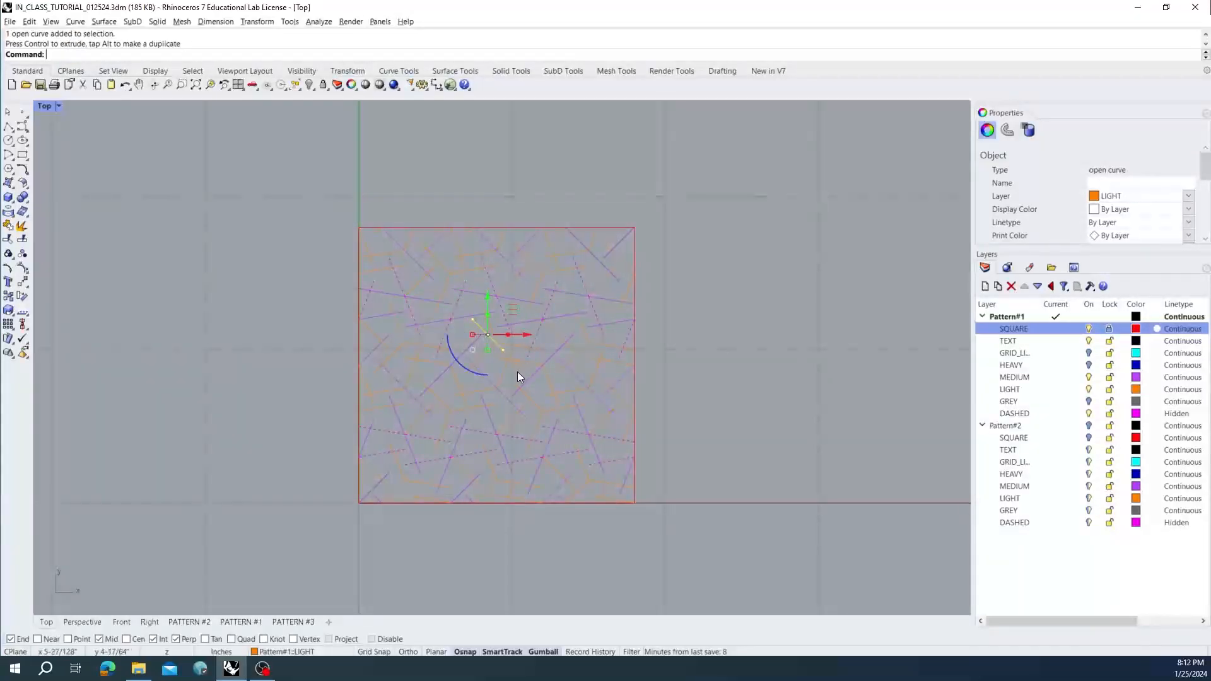
pyautogui.hotkey('ctrl', 'z')
pyautogui.hotkey('ctrl', 'z')
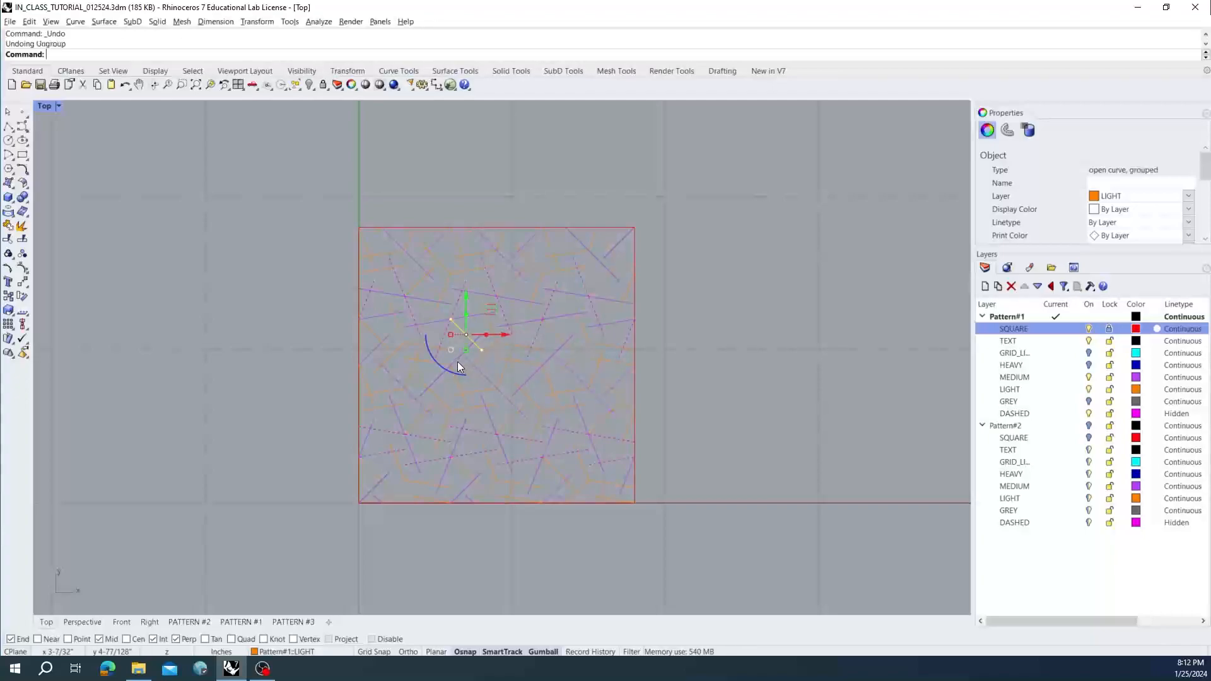
pyautogui.click(278, 327)
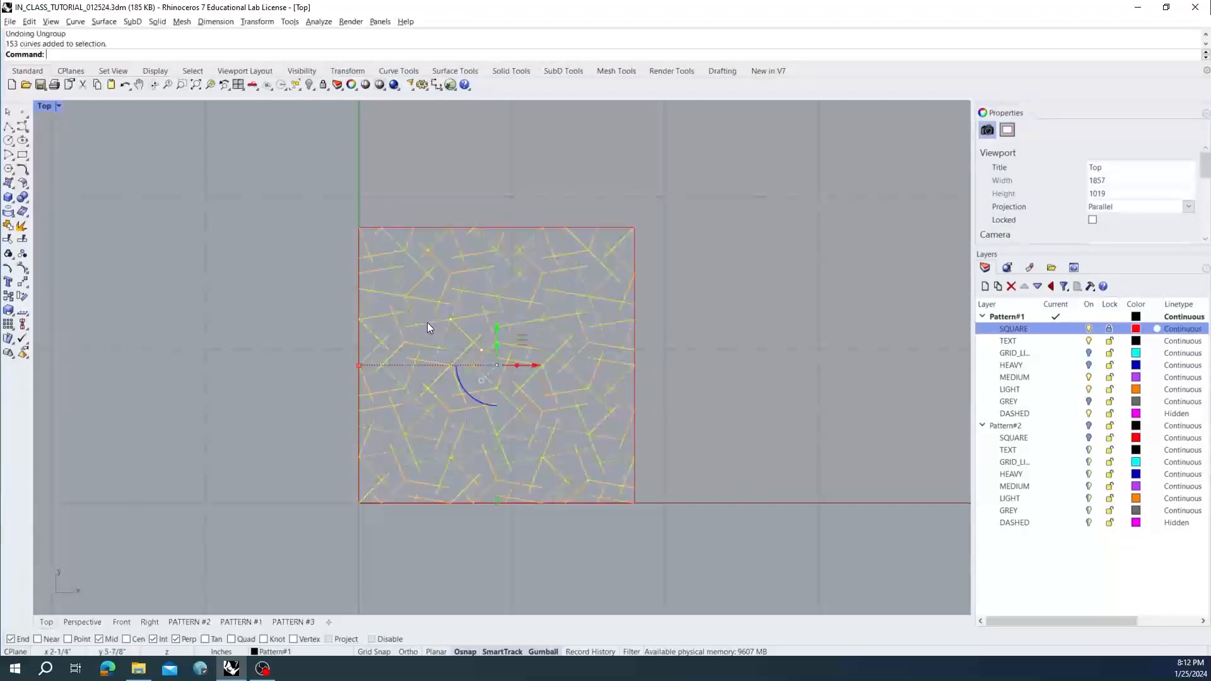
pyautogui.click(427, 323)
pyautogui.press('Escape')
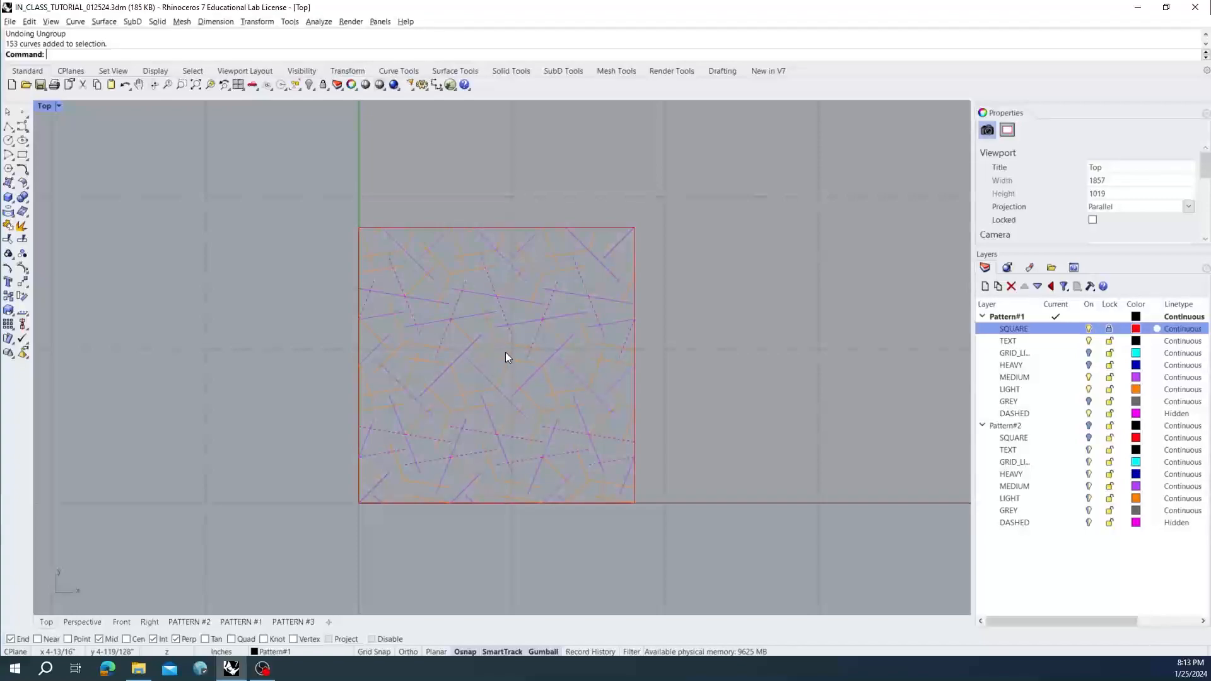
pyautogui.click(482, 381)
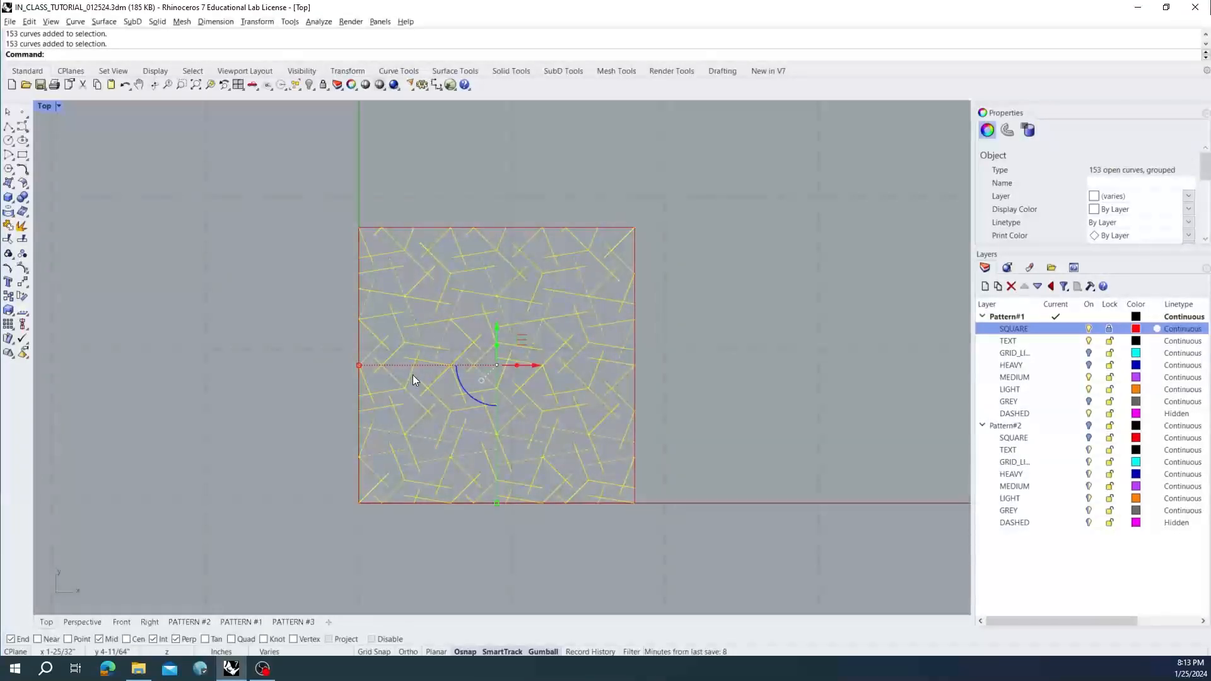
pyautogui.click(661, 373)
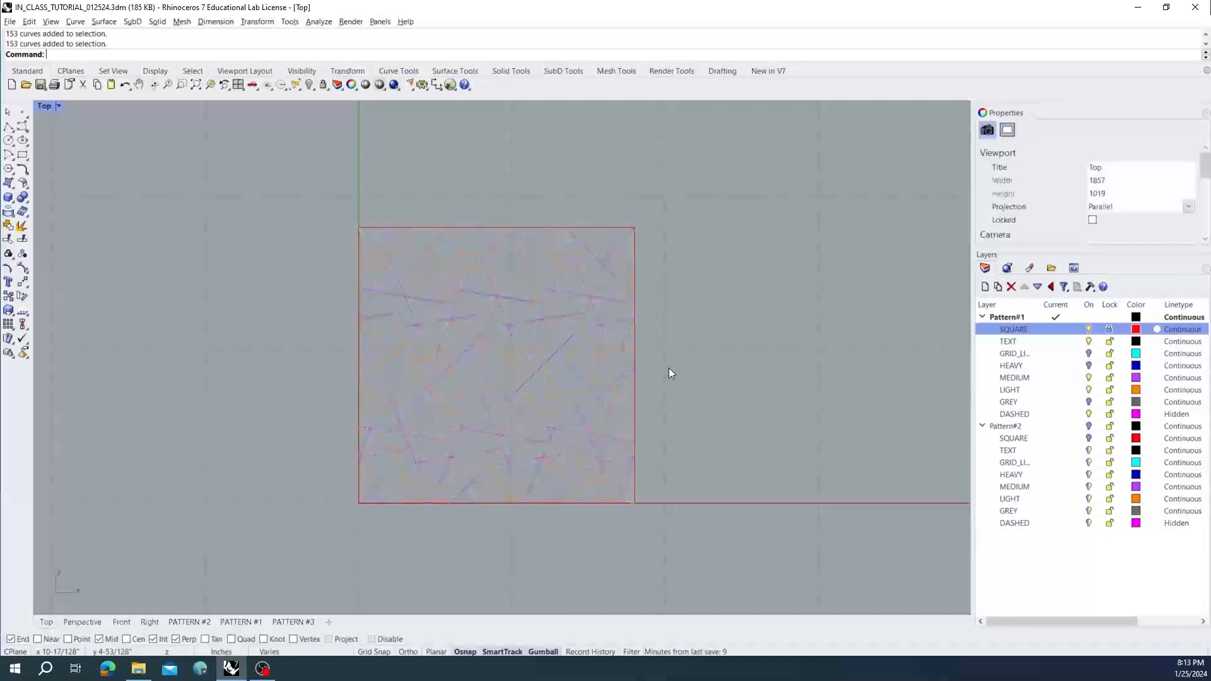
# - Mirror a copy of the grouped pattern across the square's right edge, starting at its lower-right corner with Ortho on
pyautogui.click(595, 366)
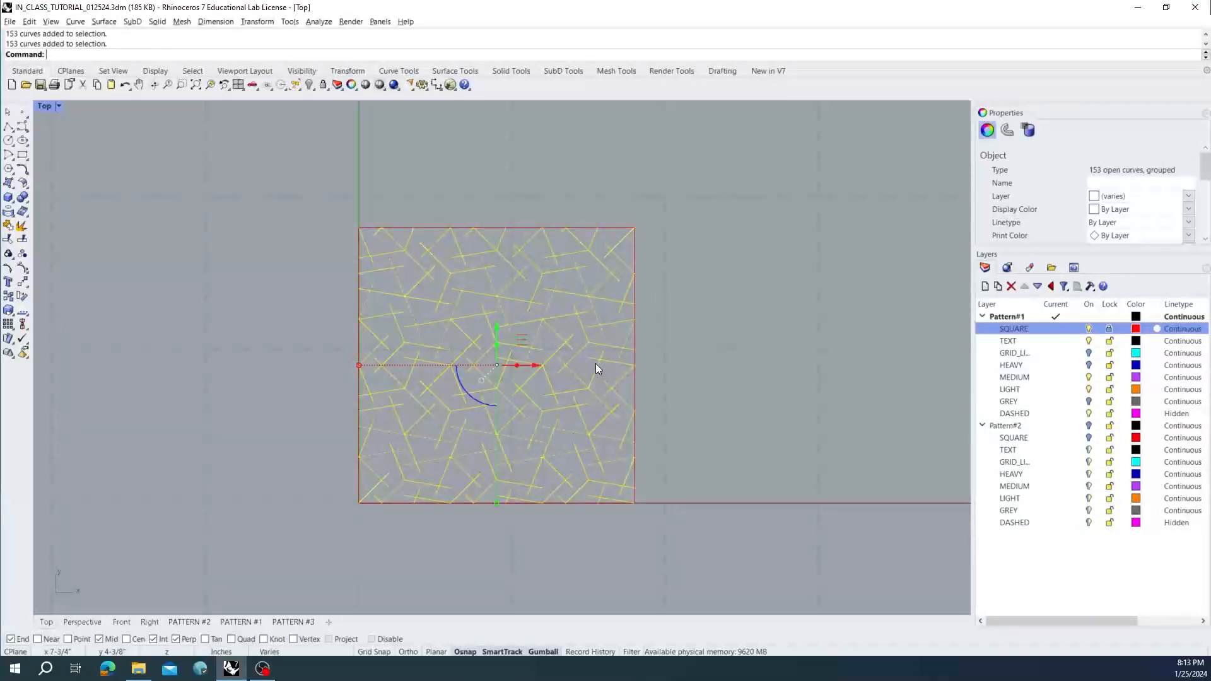
pyautogui.write('Mirror')
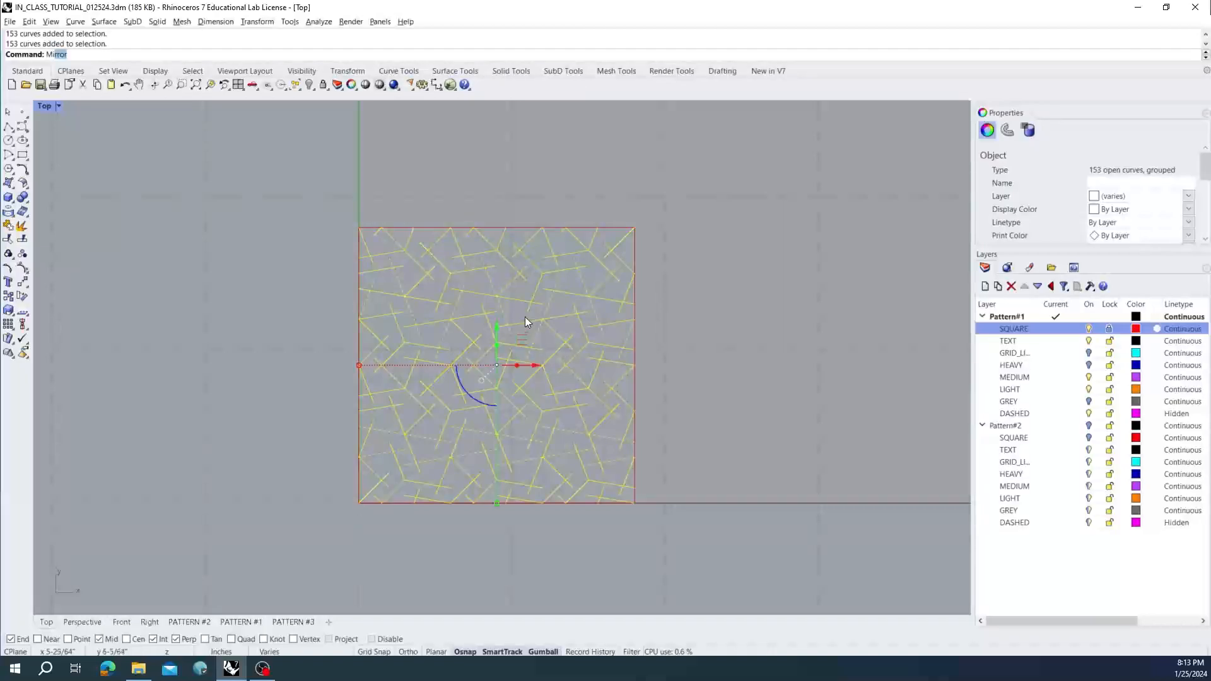
pyautogui.press('Return')
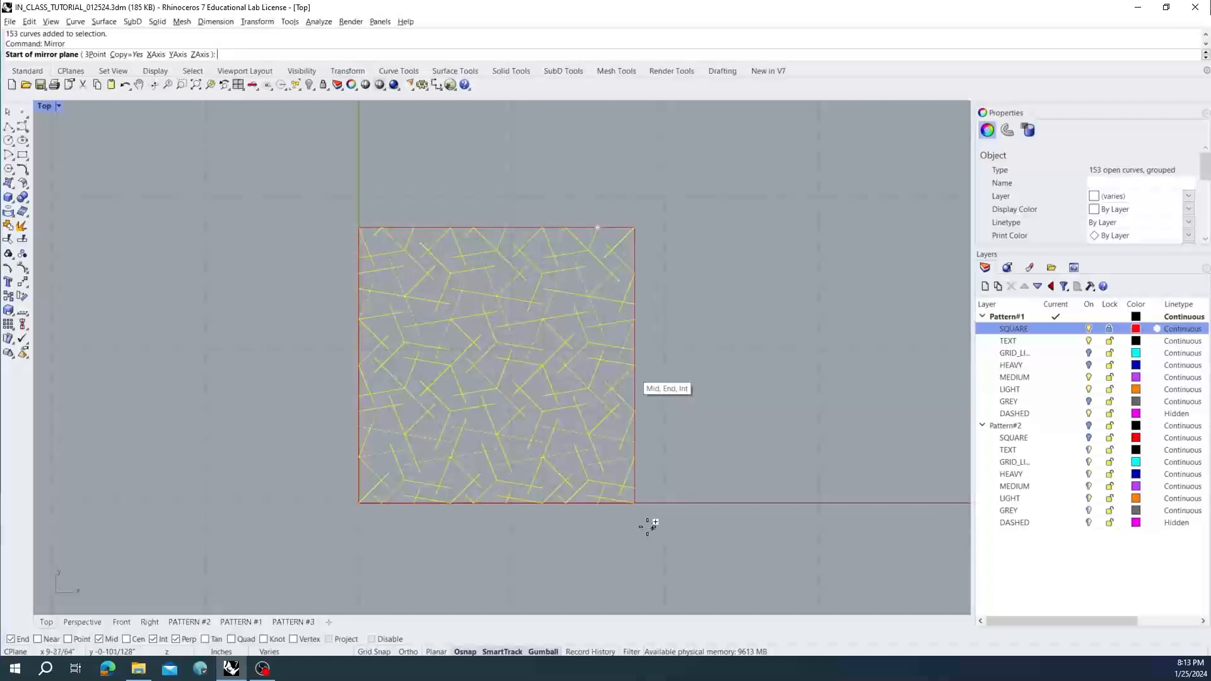
pyautogui.click(636, 504)
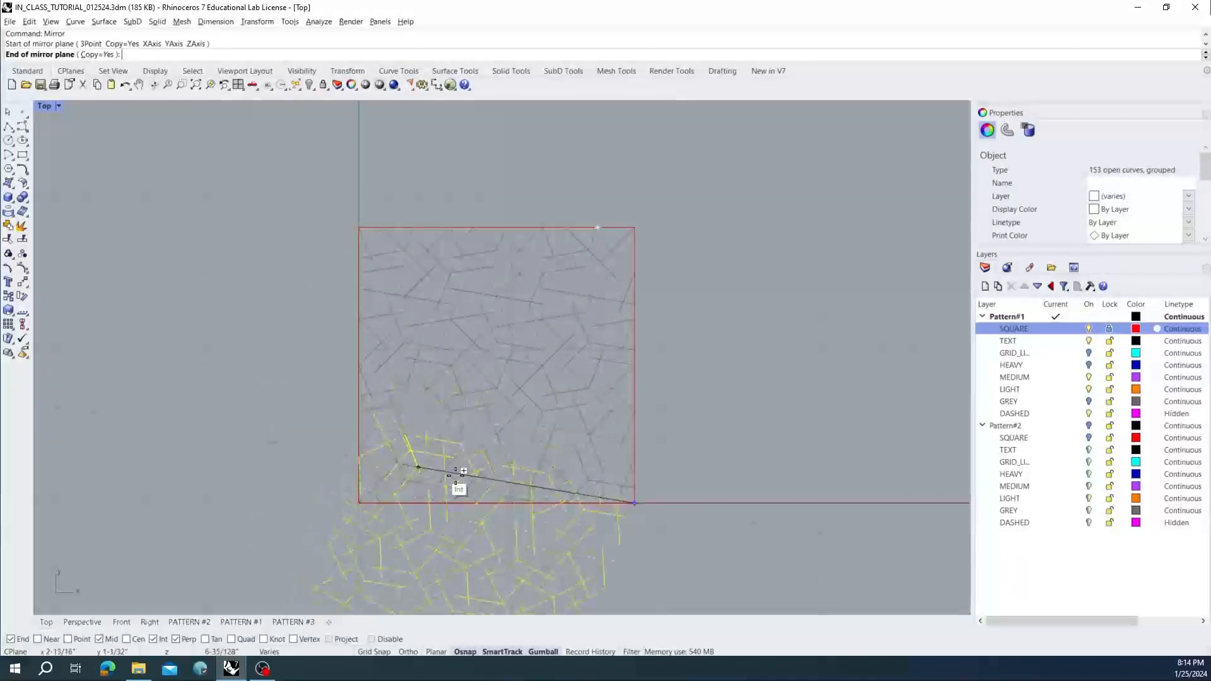
pyautogui.scroll(-5, 517, 192)
pyautogui.moveTo(517, 203); pyautogui.dragTo(490, 256, button='right')
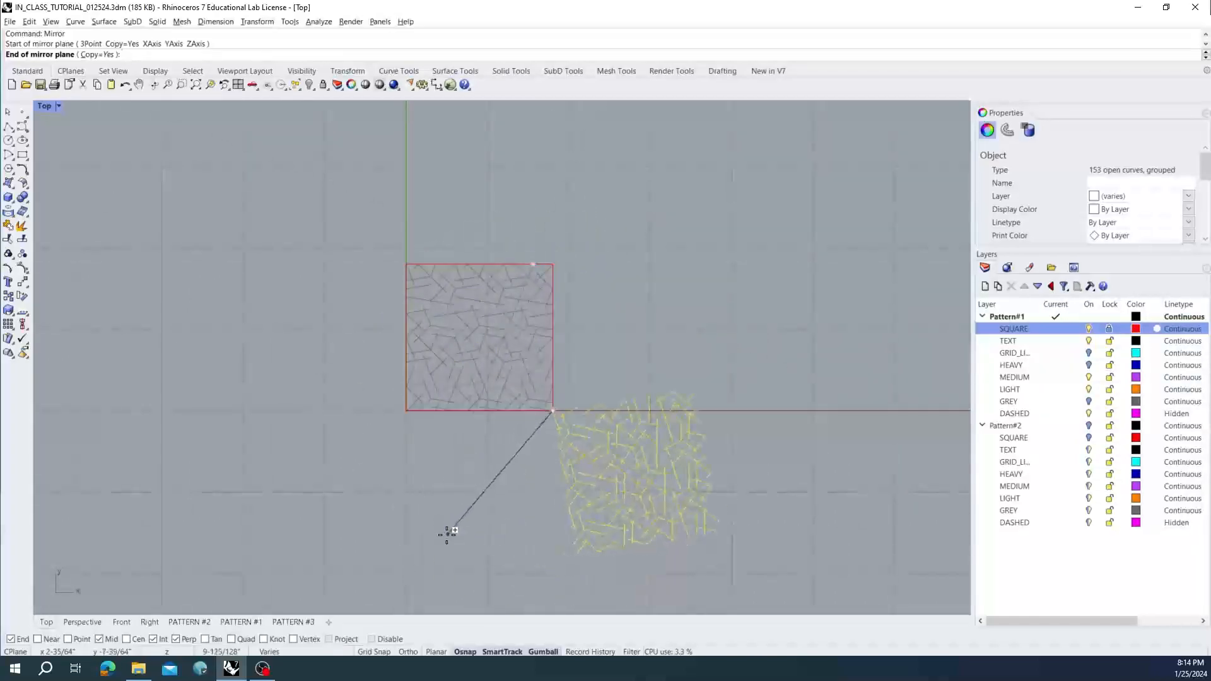
pyautogui.click(404, 651)
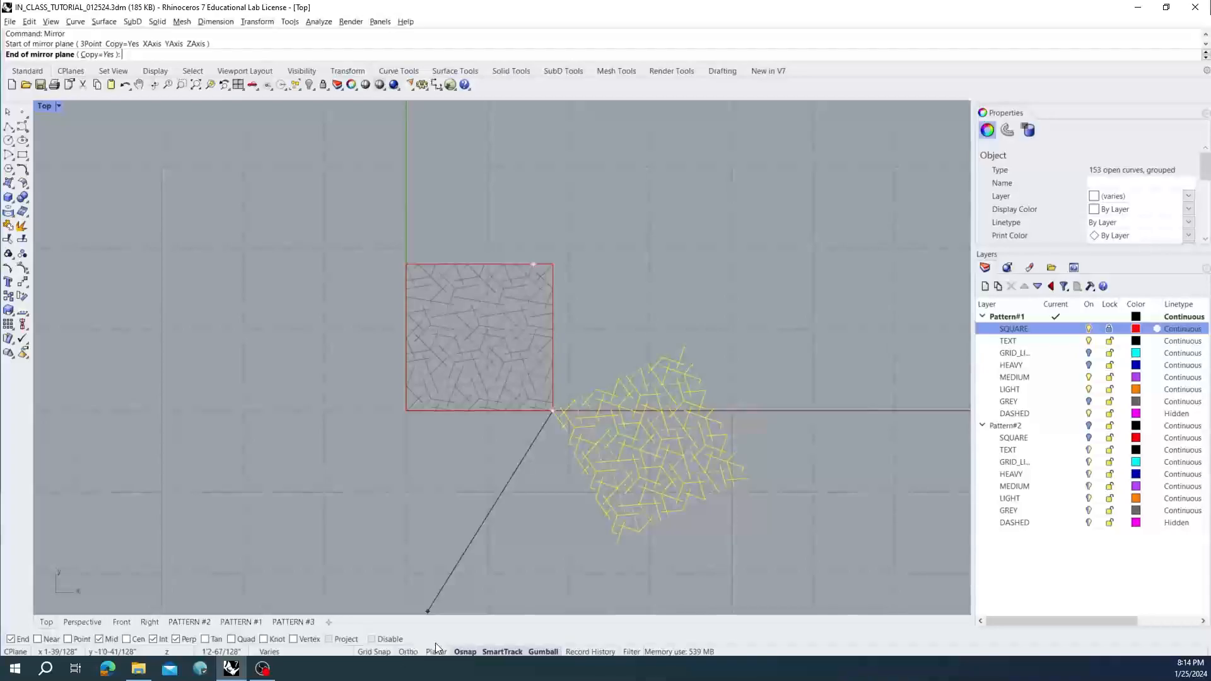
pyautogui.press('F8')
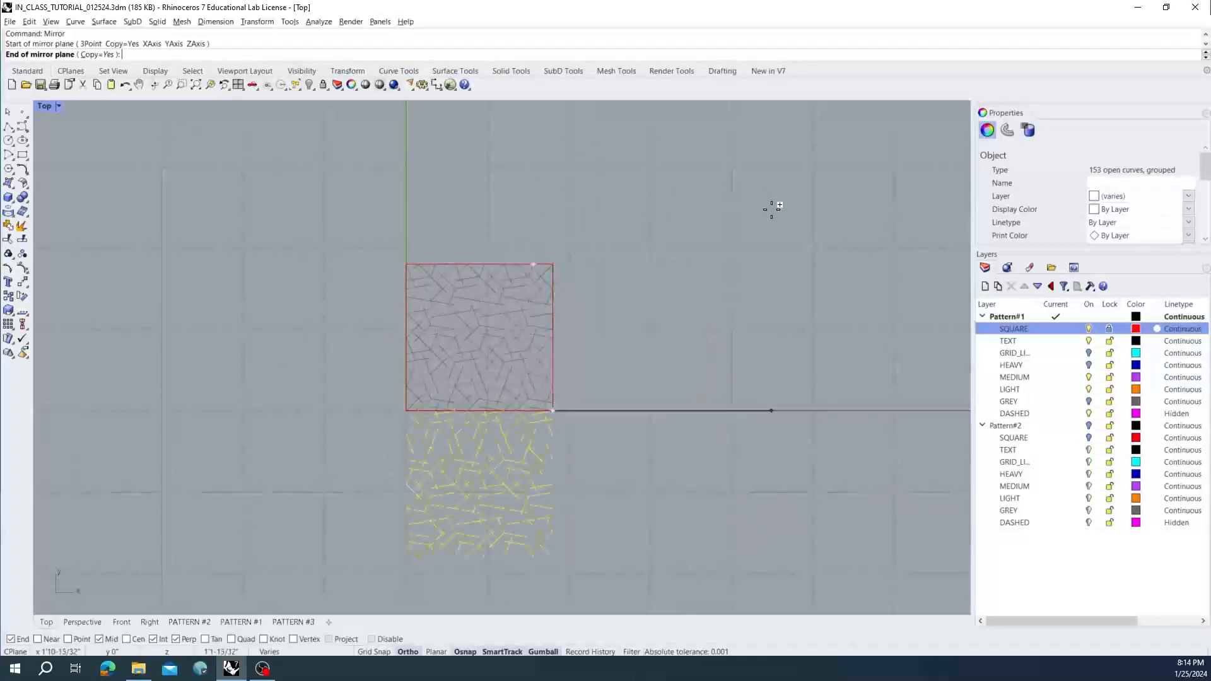
pyautogui.press('F8')
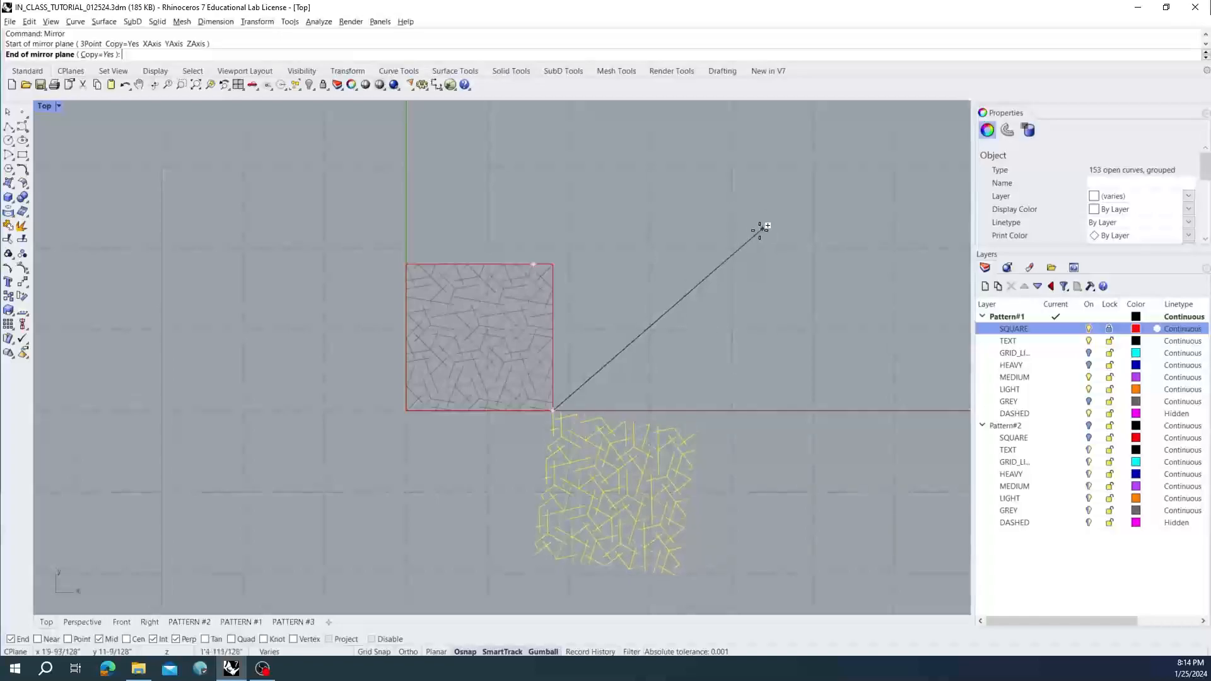
pyautogui.click(408, 652)
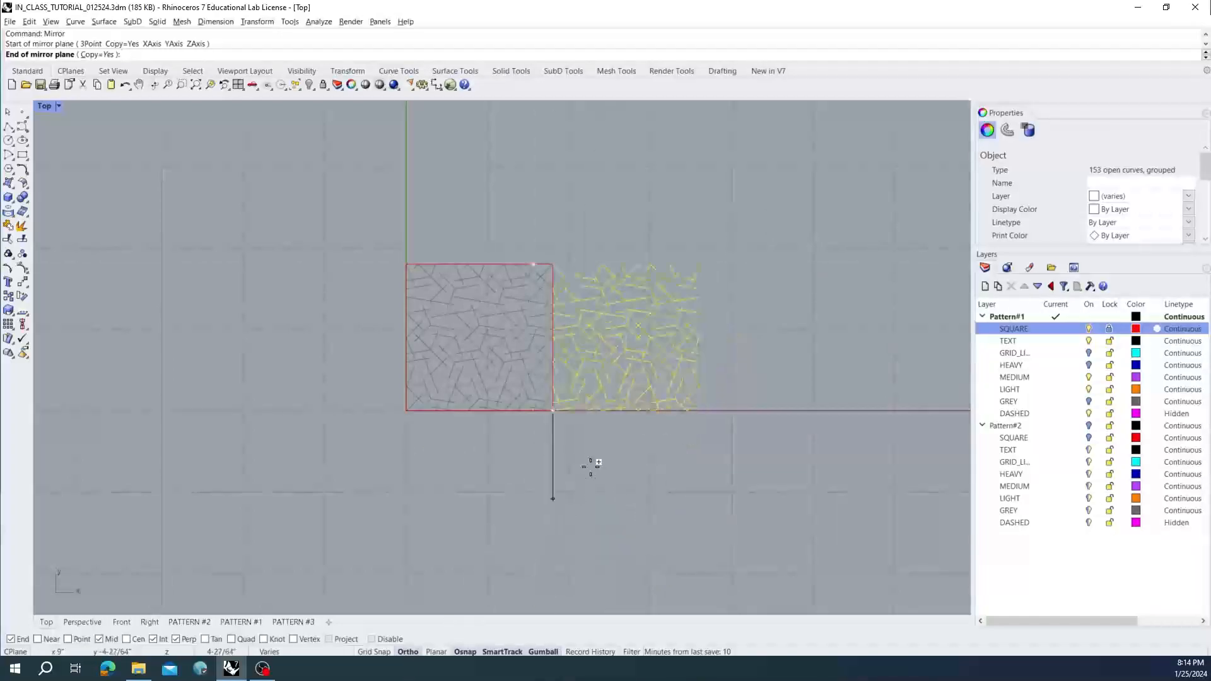
pyautogui.click(551, 255)
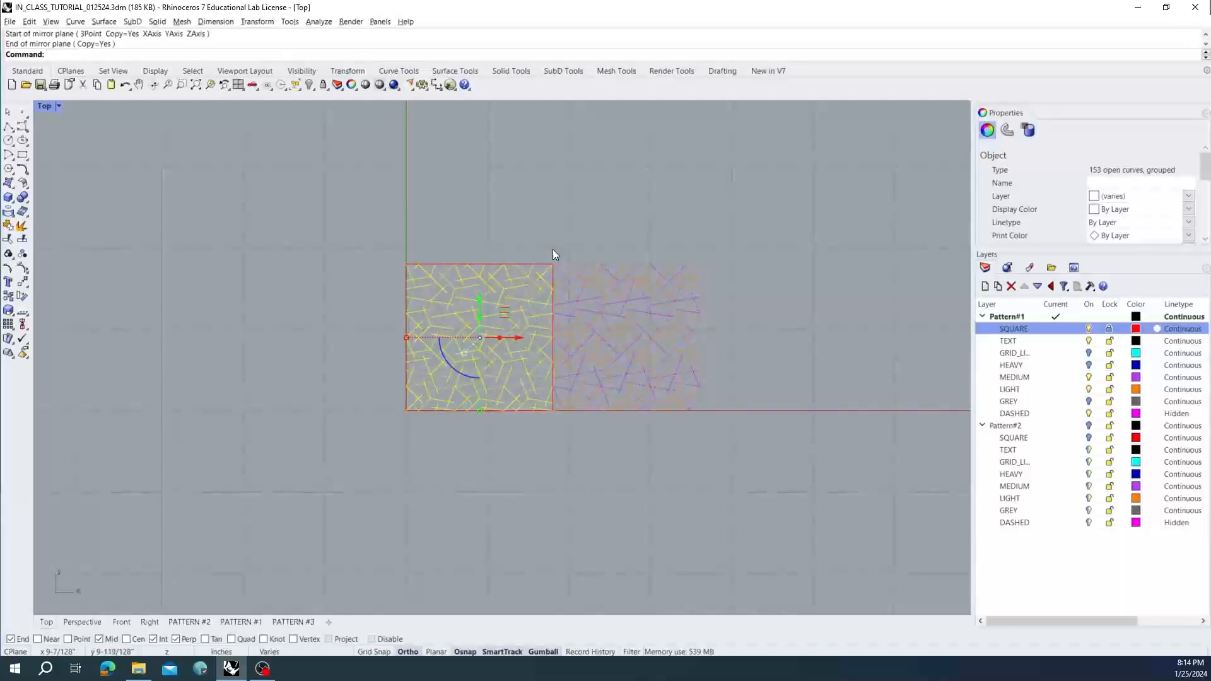
# - Select both grouped patterns and mirror a copy across the square's top edge, starting at its upper-left corner
pyautogui.press('Escape')
pyautogui.click(595, 292)
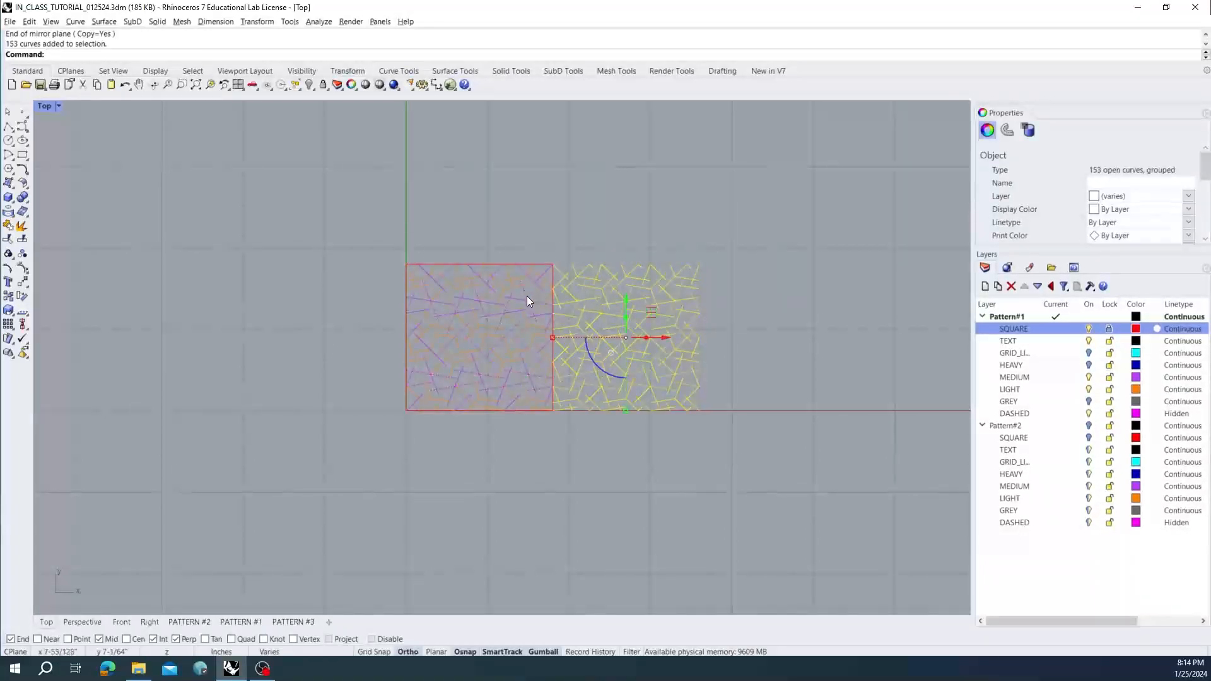
pyautogui.keyDown('shift'); pyautogui.click(506, 293); pyautogui.keyUp('shift')
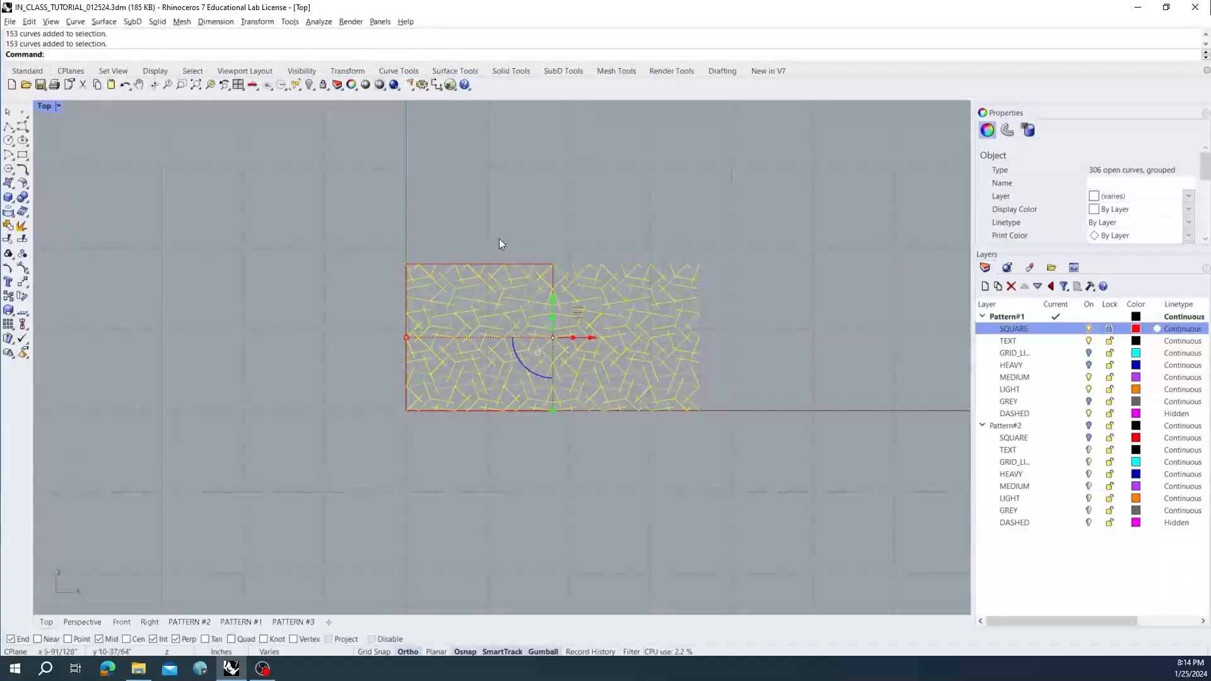
pyautogui.rightClick(410, 234)
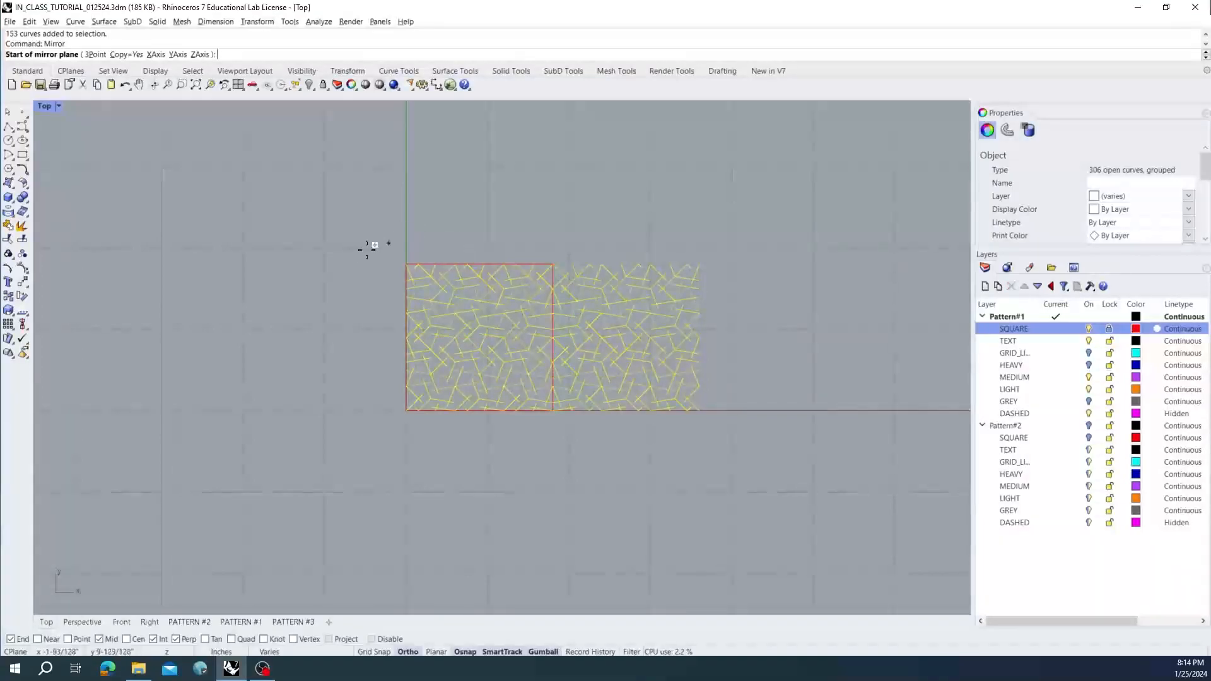
pyautogui.click(405, 263)
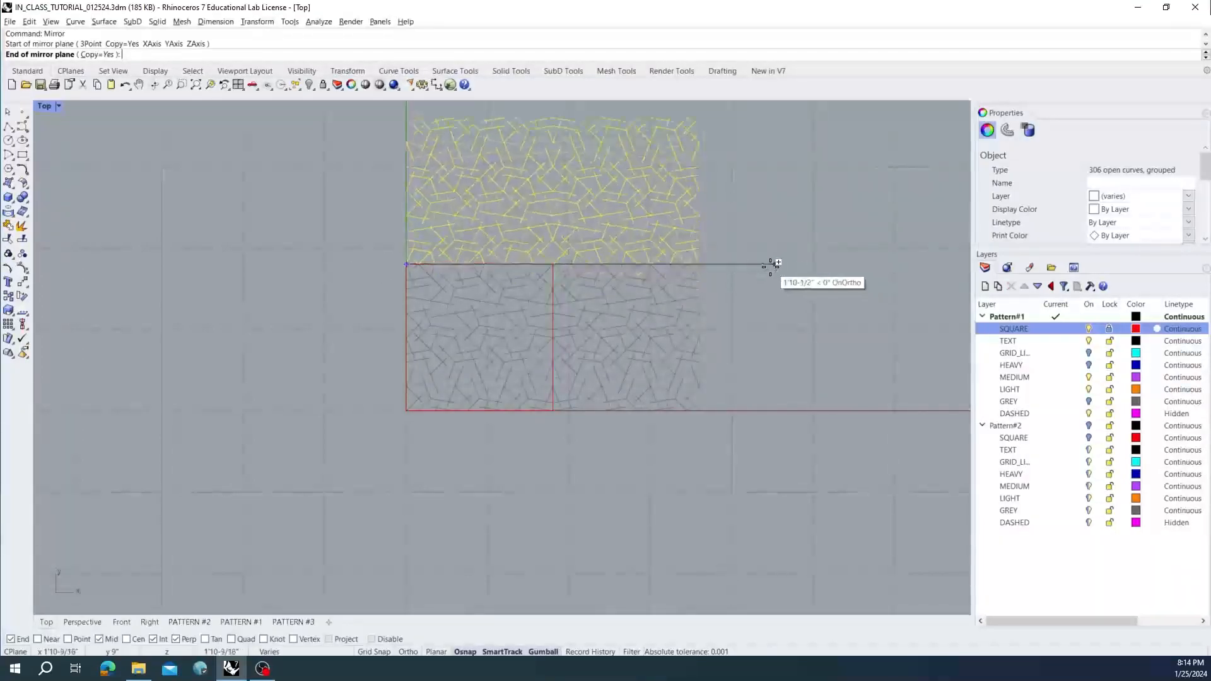
pyautogui.click(741, 263)
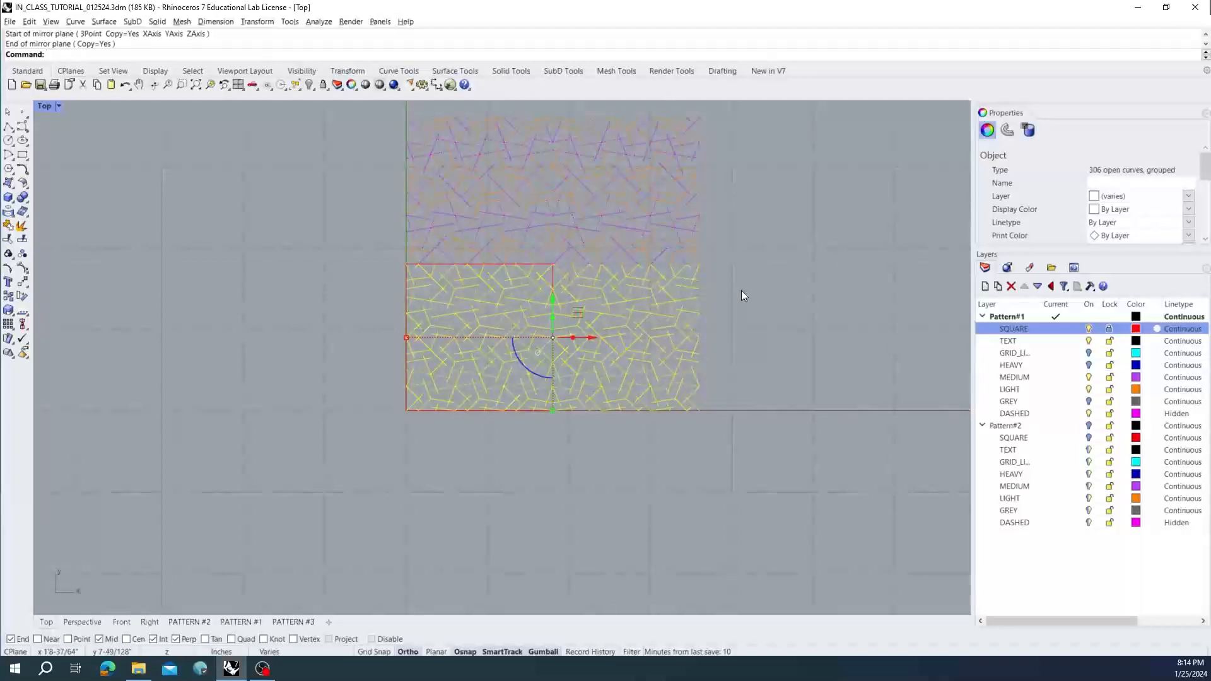
pyautogui.press('Escape')
# - Set the Top viewport's display mode to Print Preview and examine the lineweights across the mirrored pattern
pyautogui.moveTo(716, 274); pyautogui.dragTo(645, 346, button='right')
pyautogui.scroll(4, 469, 332)
pyautogui.scroll(-2, 464, 322)
pyautogui.moveTo(483, 286); pyautogui.dragTo(462, 312, button='right')
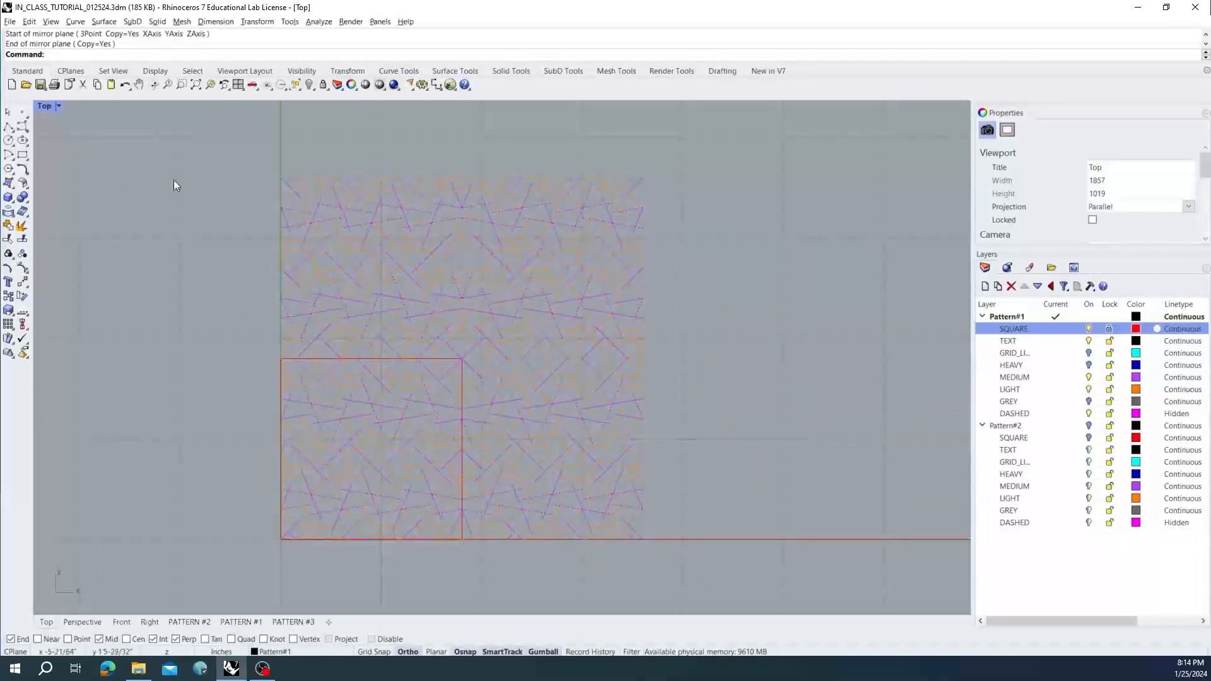
pyautogui.click(47, 107)
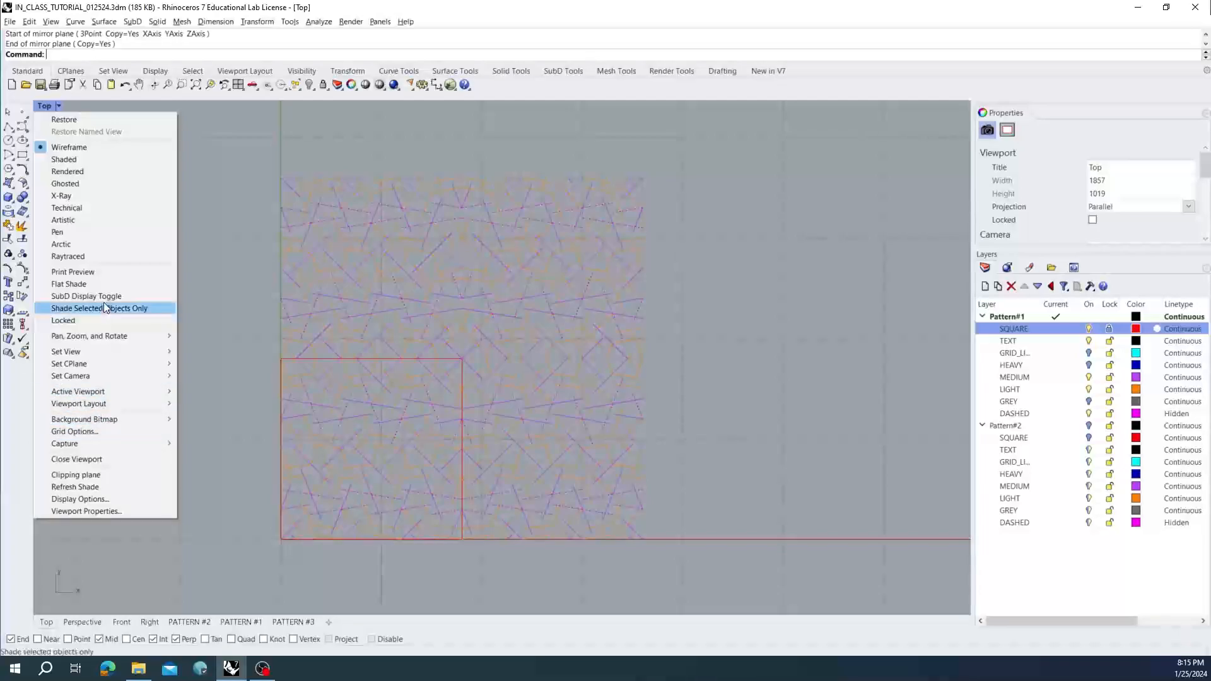
pyautogui.click(105, 270)
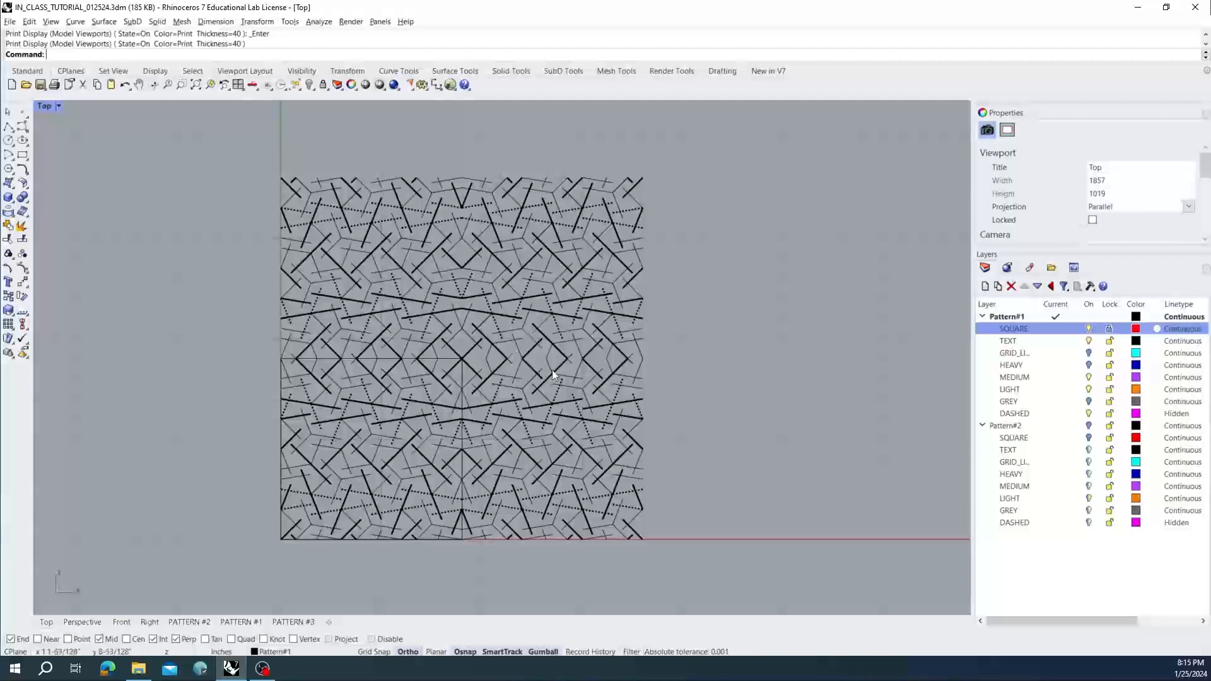
pyautogui.scroll(5, 536, 325)
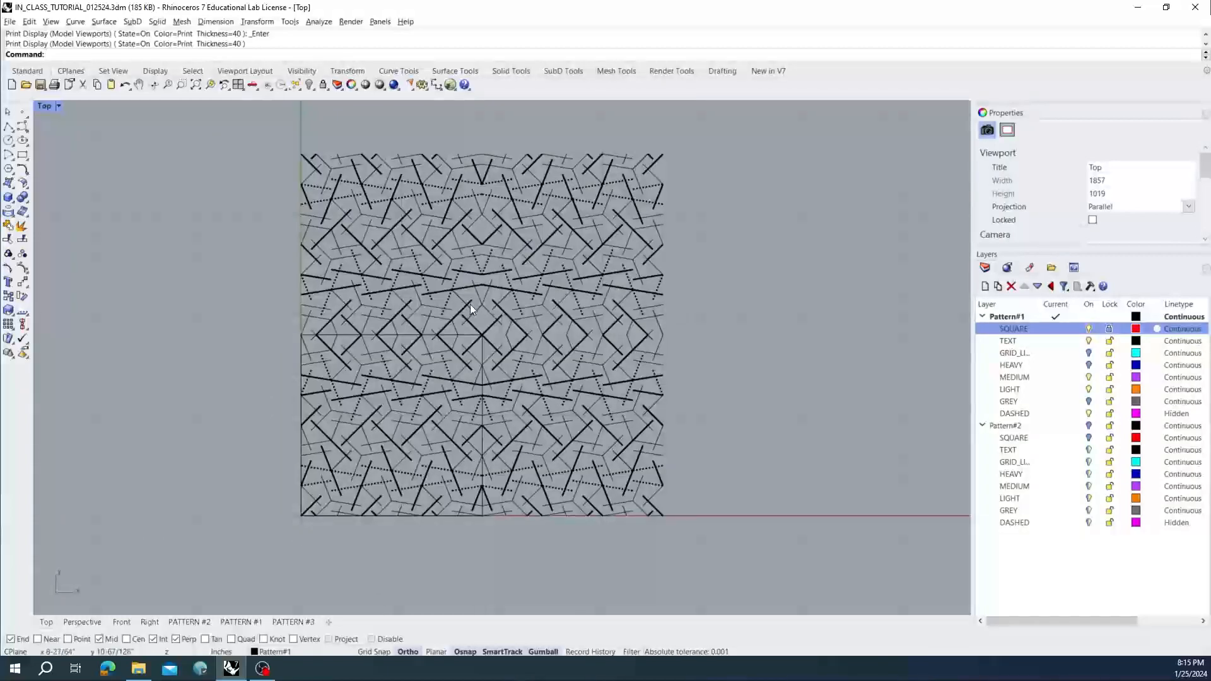
pyautogui.scroll(-9, 472, 304)
pyautogui.scroll(5, 473, 299)
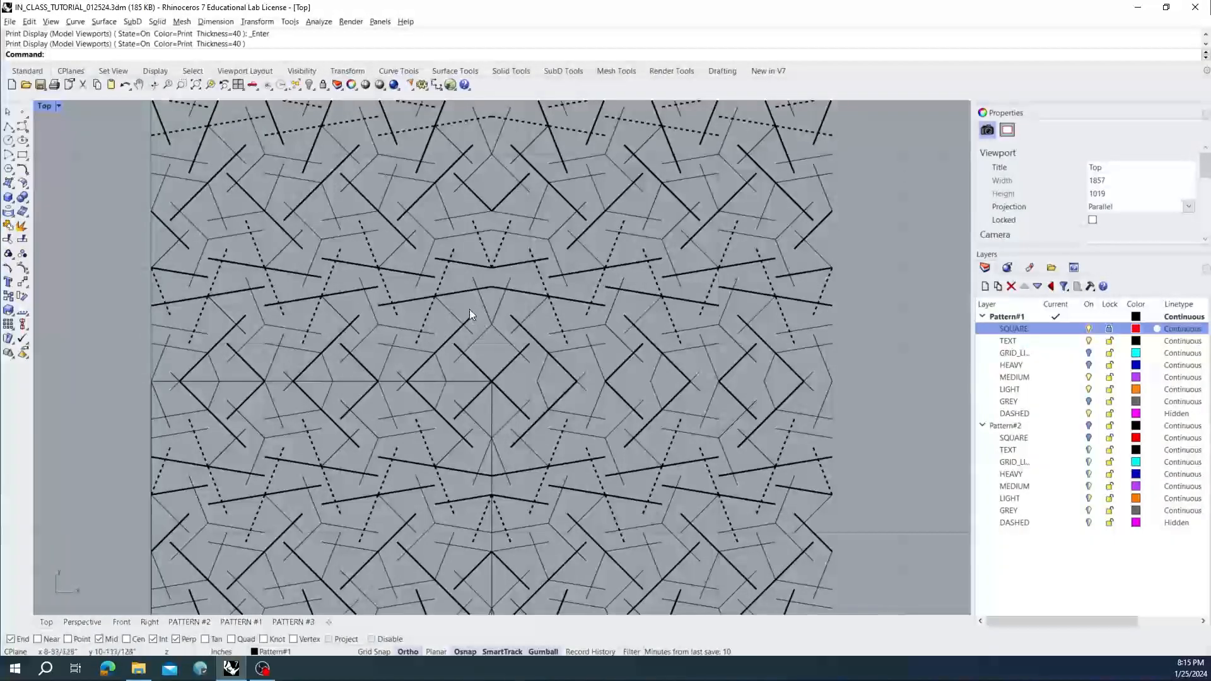
pyautogui.scroll(-3, 470, 312)
pyautogui.moveTo(486, 336); pyautogui.dragTo(477, 334, button='right')
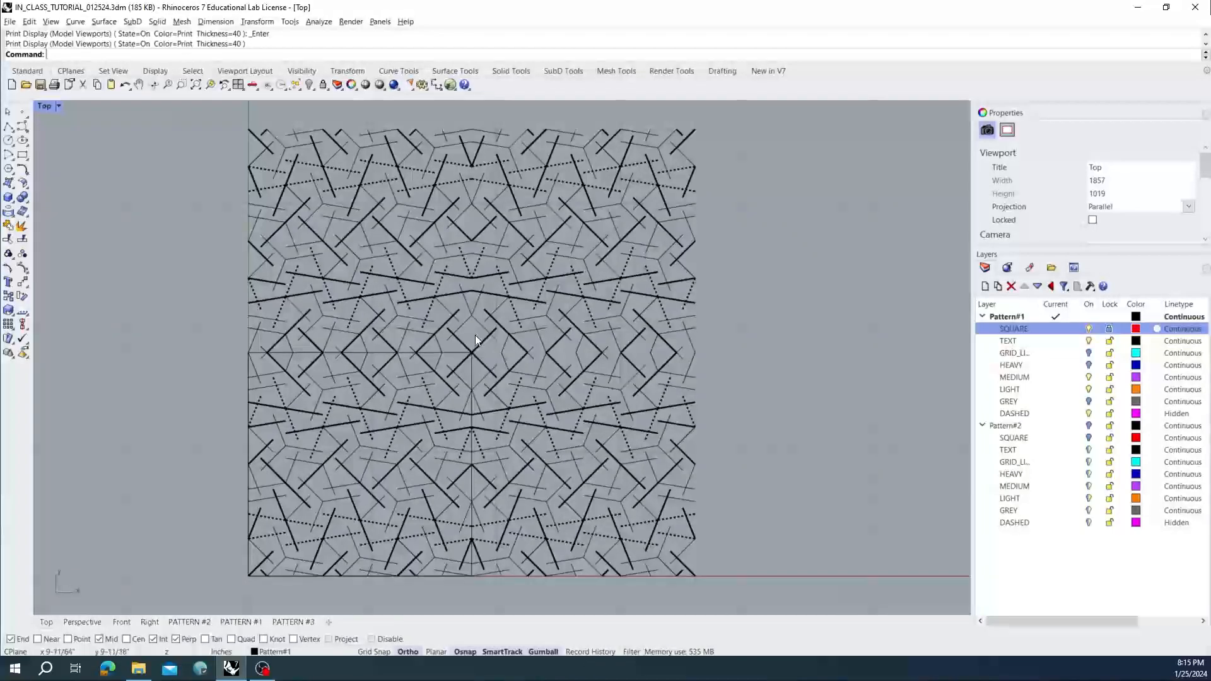
# - Unlock the SQUARE layer, select and deselect the square outline, and relock the layer, toggling its visibility off and on
pyautogui.click(1109, 329)
pyautogui.click(459, 352)
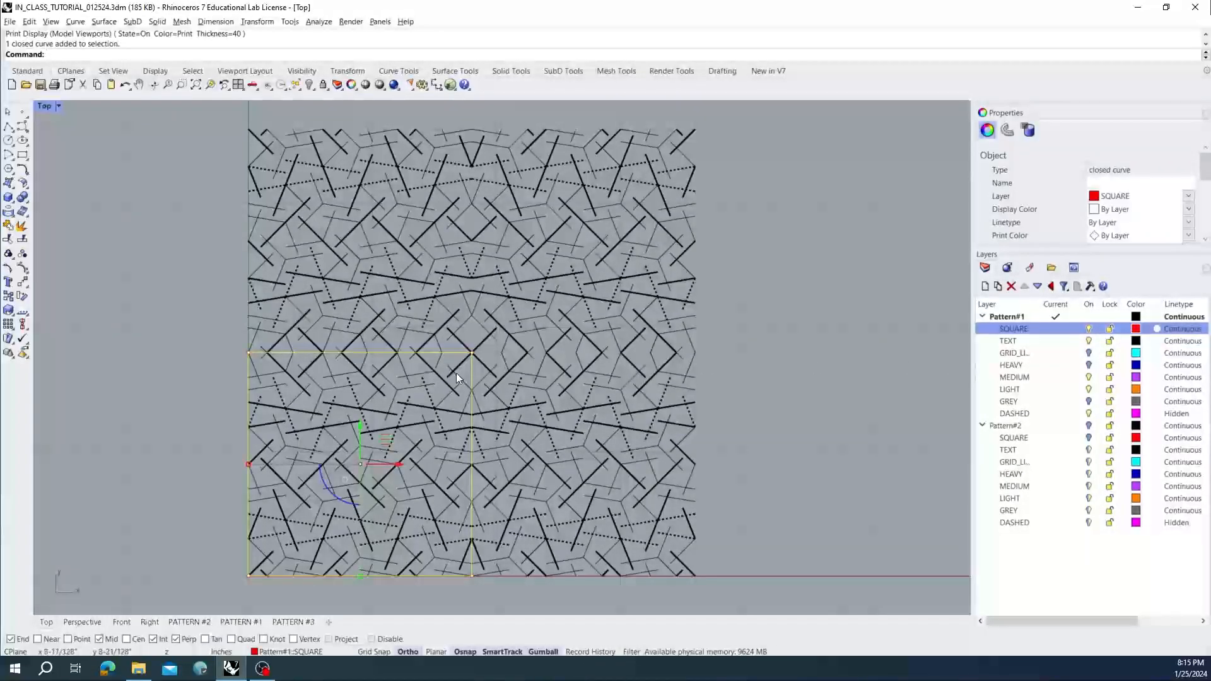
pyautogui.scroll(2, 435, 345)
pyautogui.scroll(-3, 410, 320)
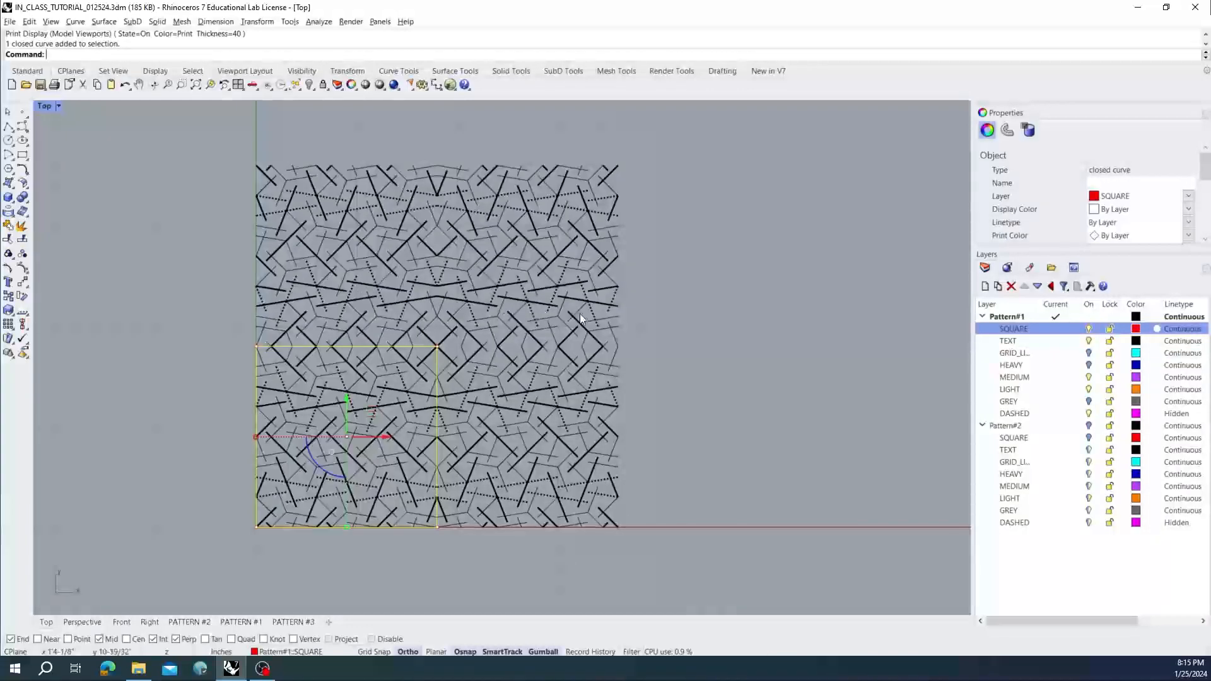
pyautogui.click(649, 316)
pyautogui.moveTo(468, 316); pyautogui.dragTo(482, 321, button='right')
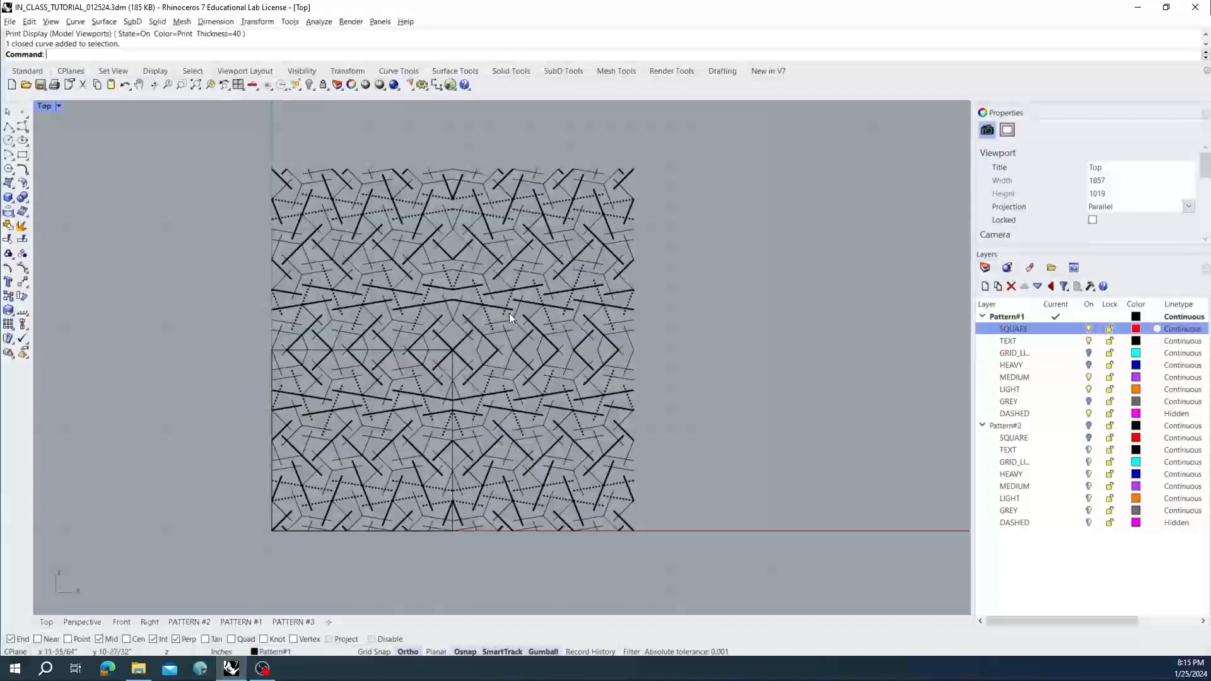
pyautogui.click(1110, 329)
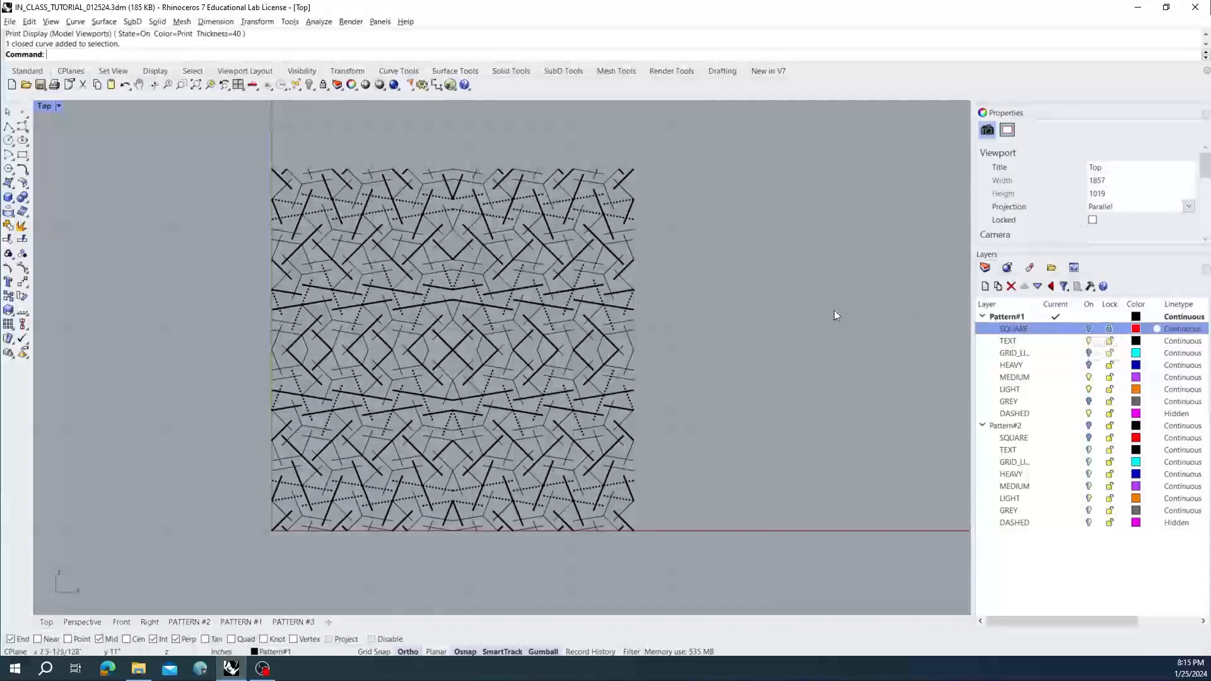
pyautogui.click(1088, 329)
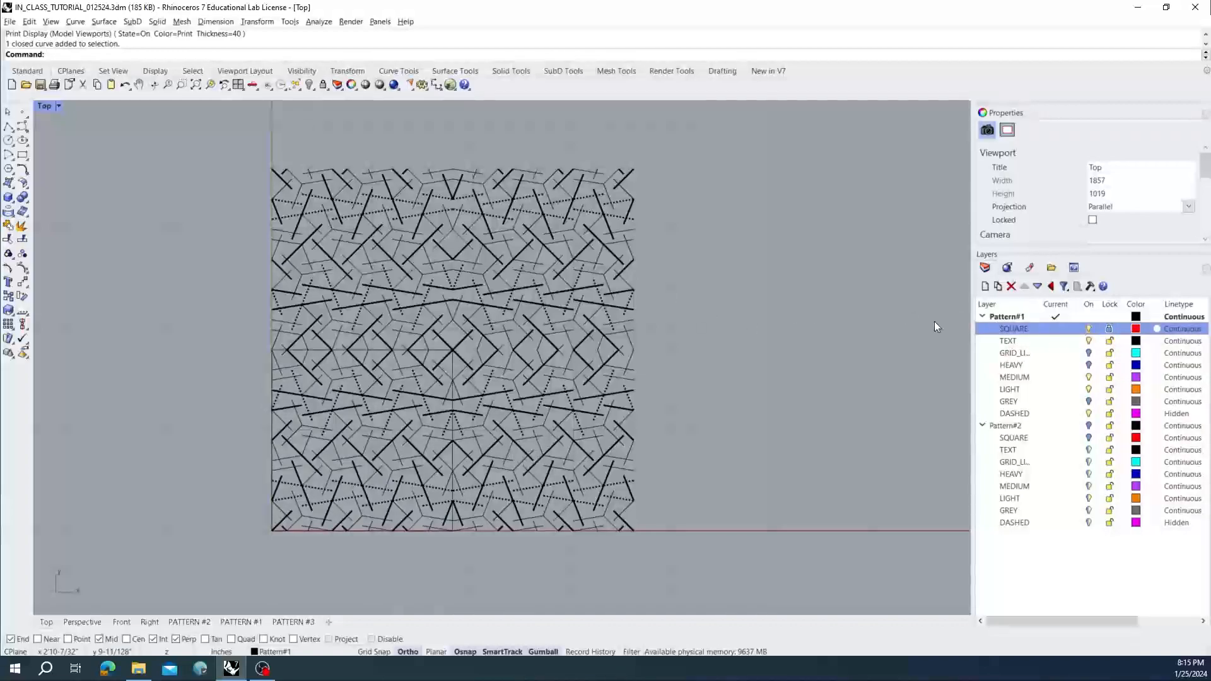
# - Undo the SQUARE layer visibility changes and both mirror operations, leaving only the original grouped pattern
pyautogui.hotkey('ctrl', 'z')
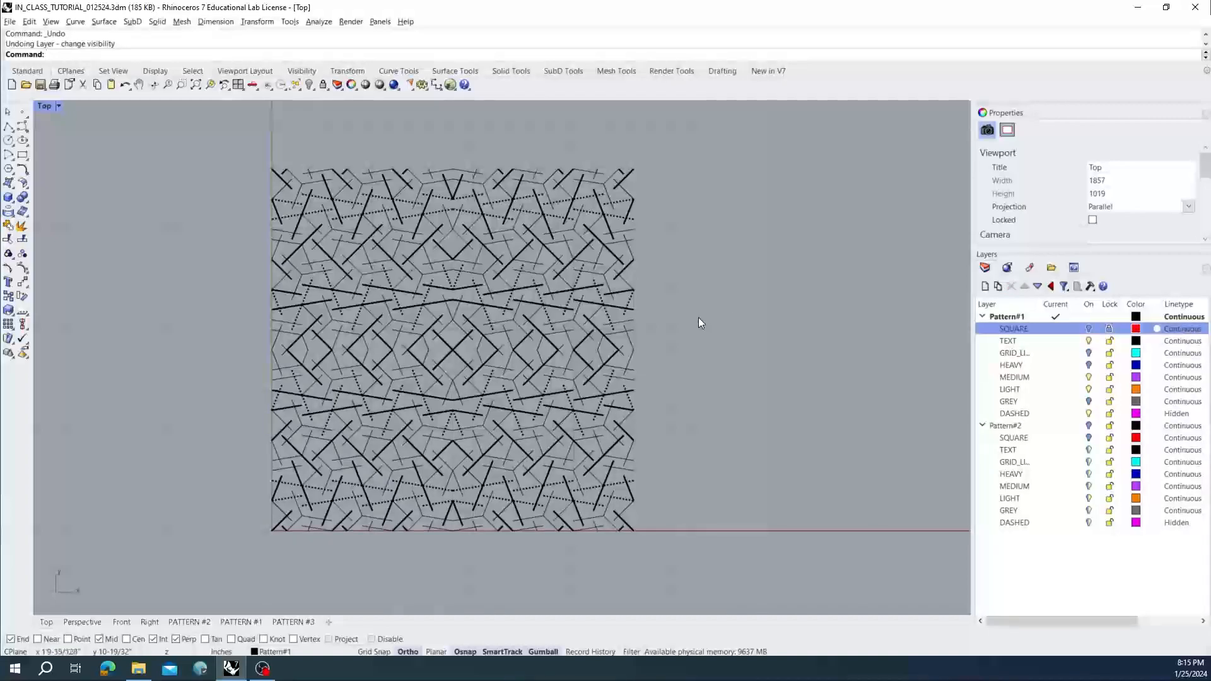
pyautogui.hotkey('ctrl', 'z')
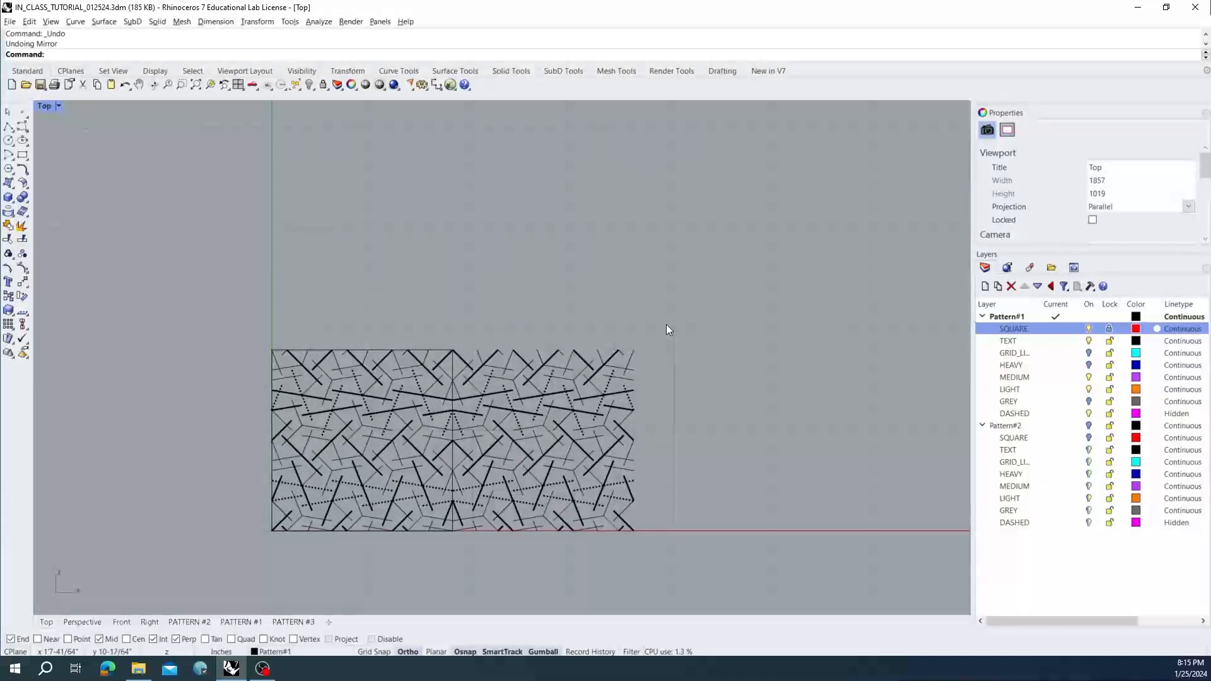
pyautogui.hotkey('ctrl', 'z')
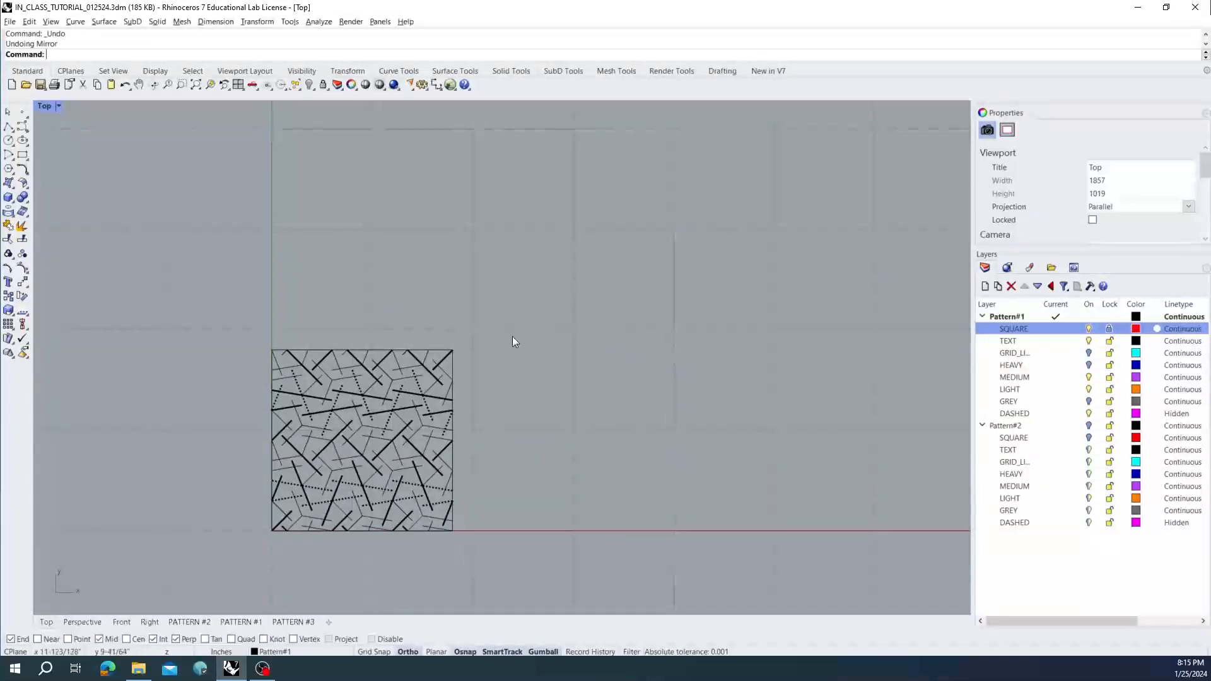
pyautogui.moveTo(485, 321); pyautogui.dragTo(551, 318, button='right')
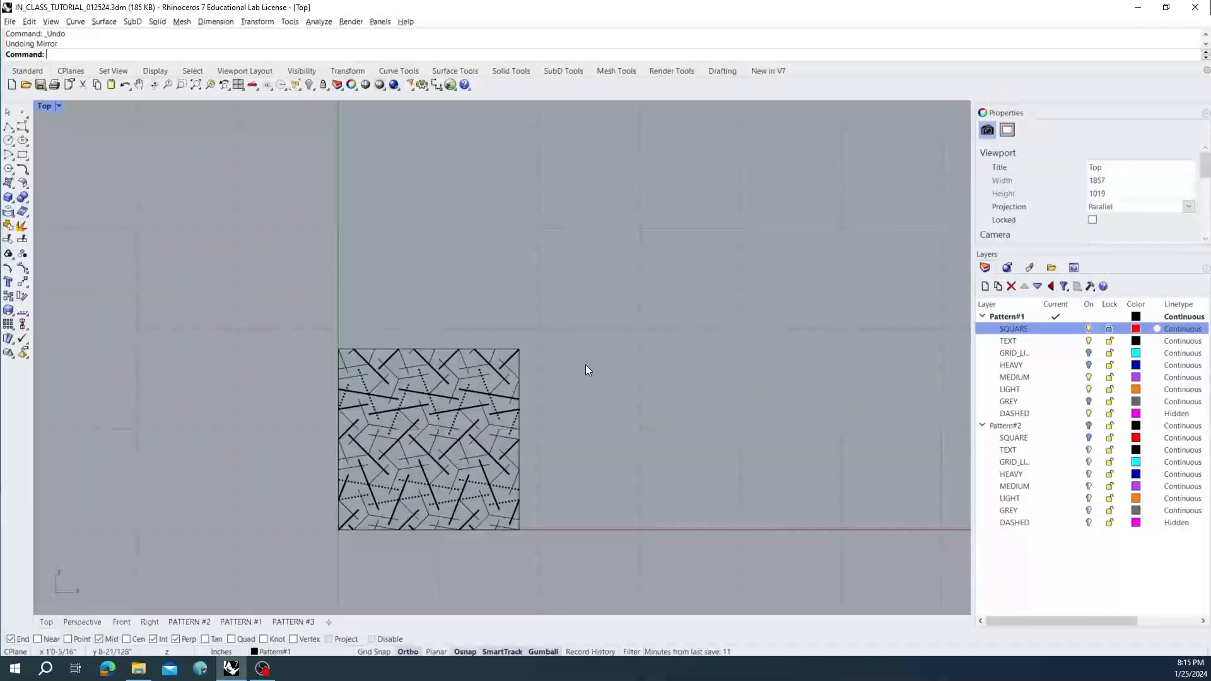
# - Rotate the grouped pattern inside the square 45 degrees with the gumball and undo the rotation
pyautogui.click(442, 400)
pyautogui.moveTo(442, 399); pyautogui.dragTo(531, 379, button='right')
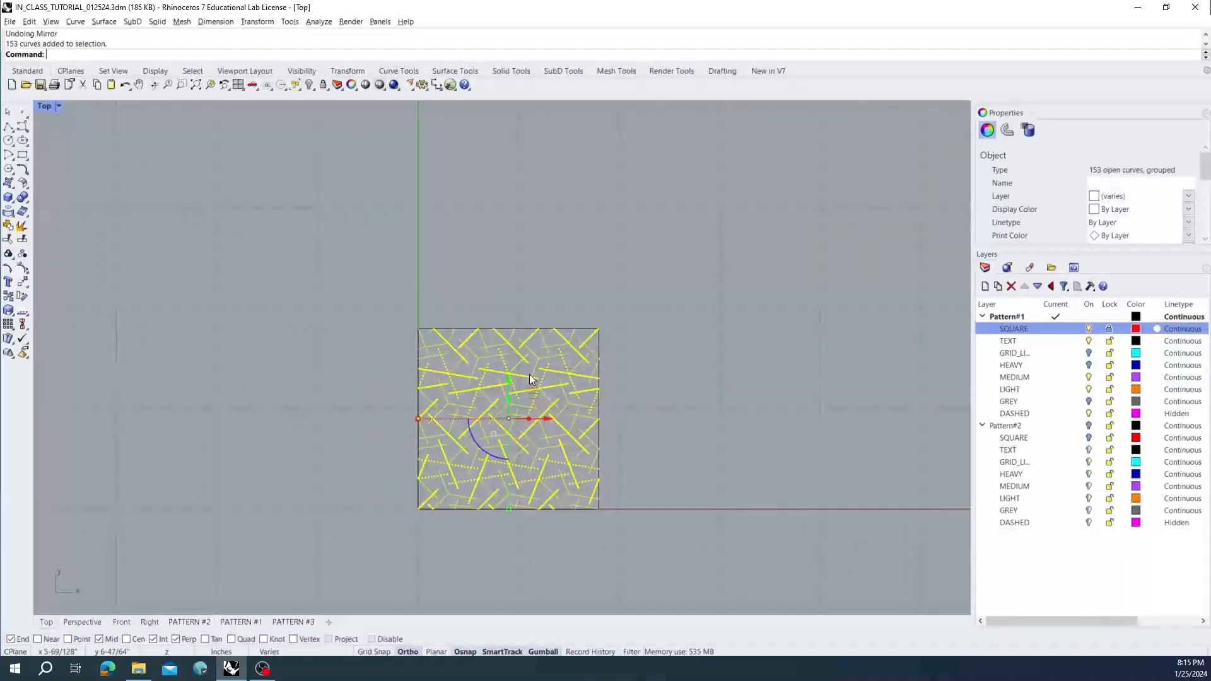
pyautogui.moveTo(491, 414); pyautogui.dragTo(484, 383, button='right')
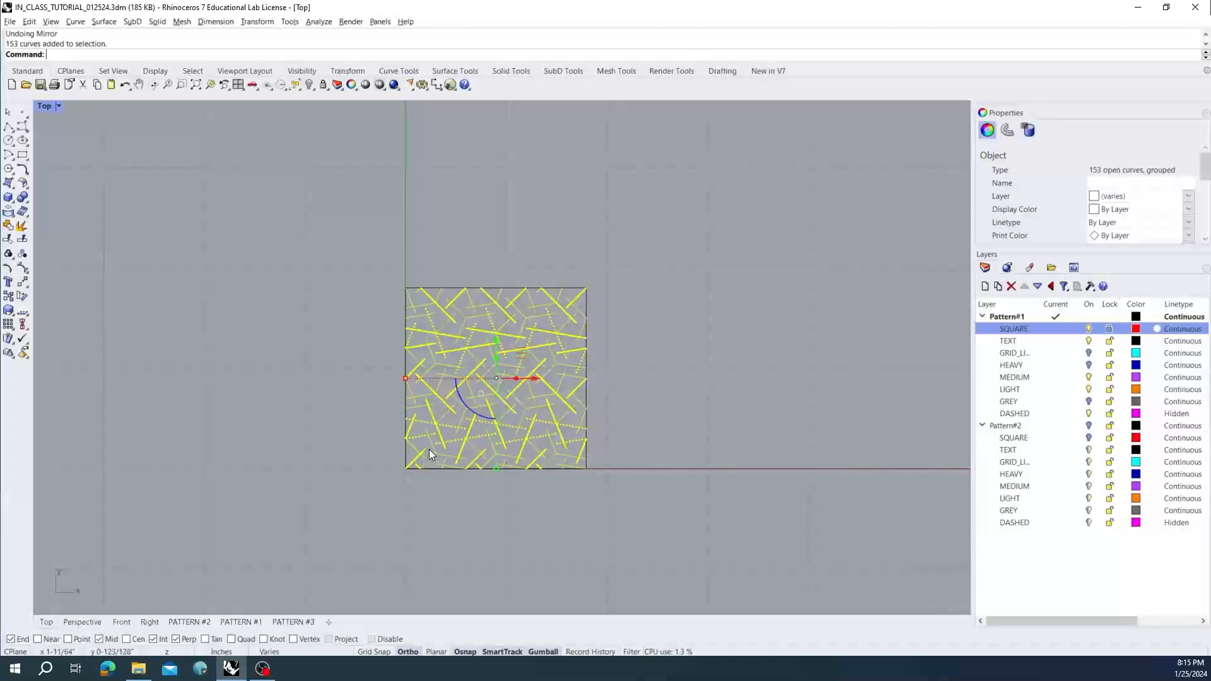
pyautogui.scroll(2, 479, 384)
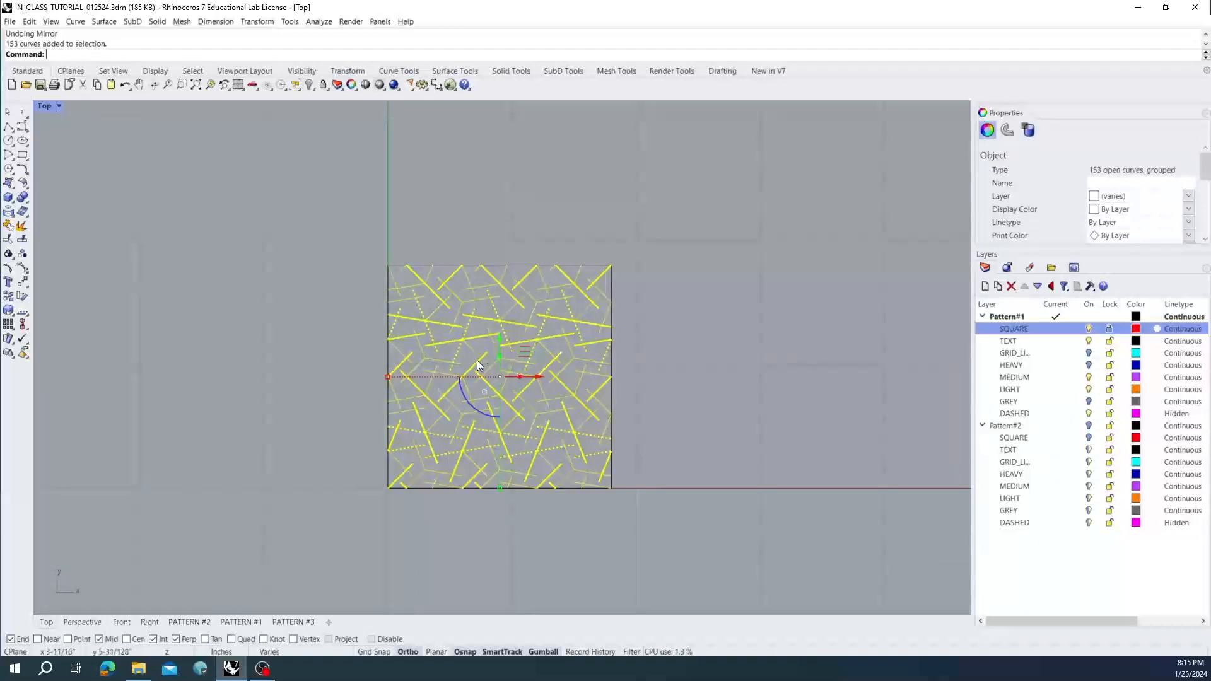
pyautogui.click(461, 395)
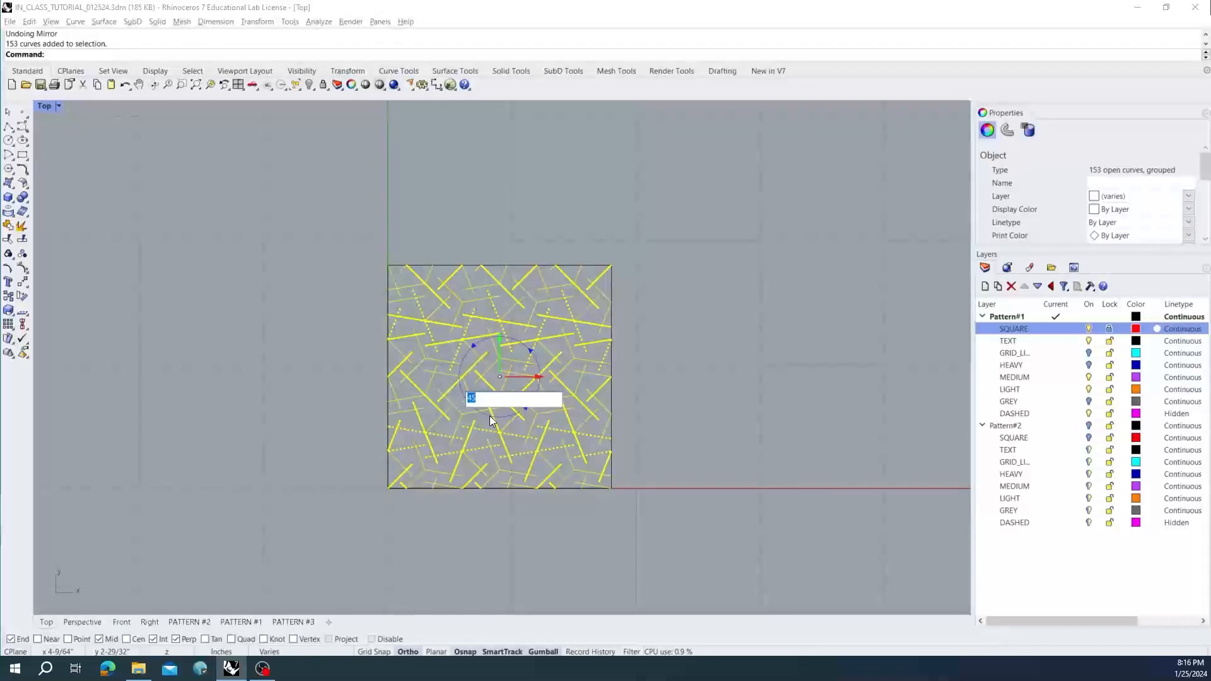
pyautogui.press('Return')
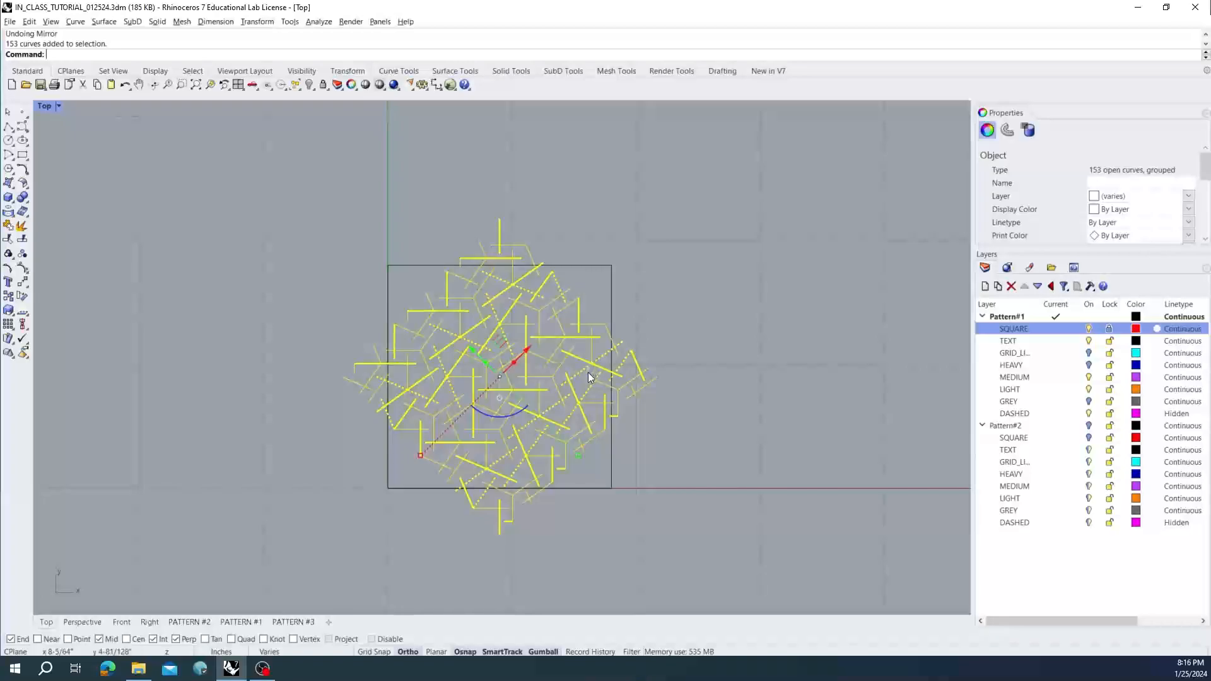
pyautogui.hotkey('ctrl', 'z')
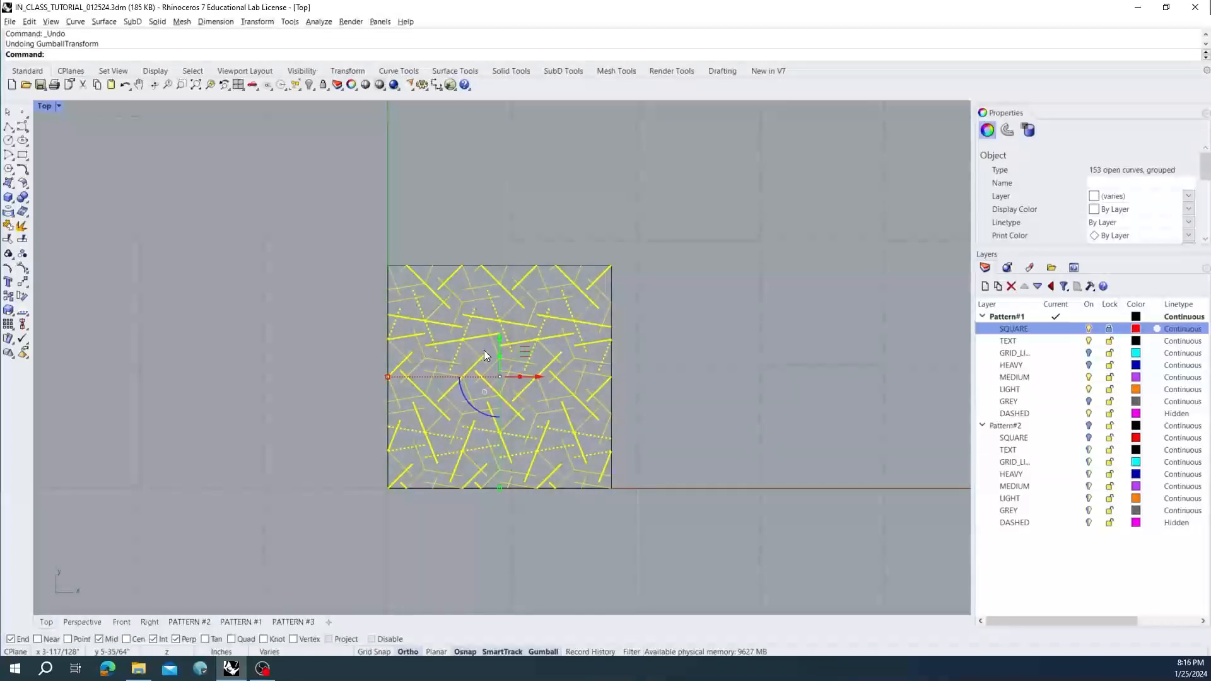
# - Use Rotate with Copy=Yes to copy the grouped pattern at 45 degrees about the square's lower-left corner
pyautogui.write('Rotate')
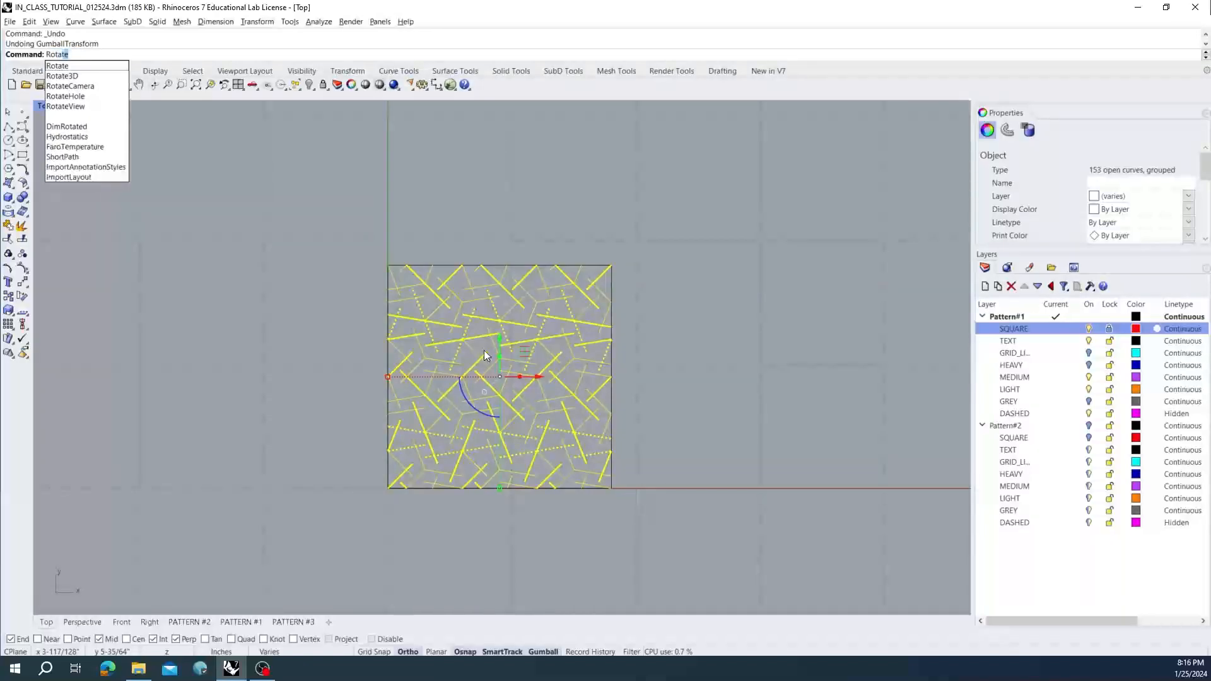
pyautogui.press('Return')
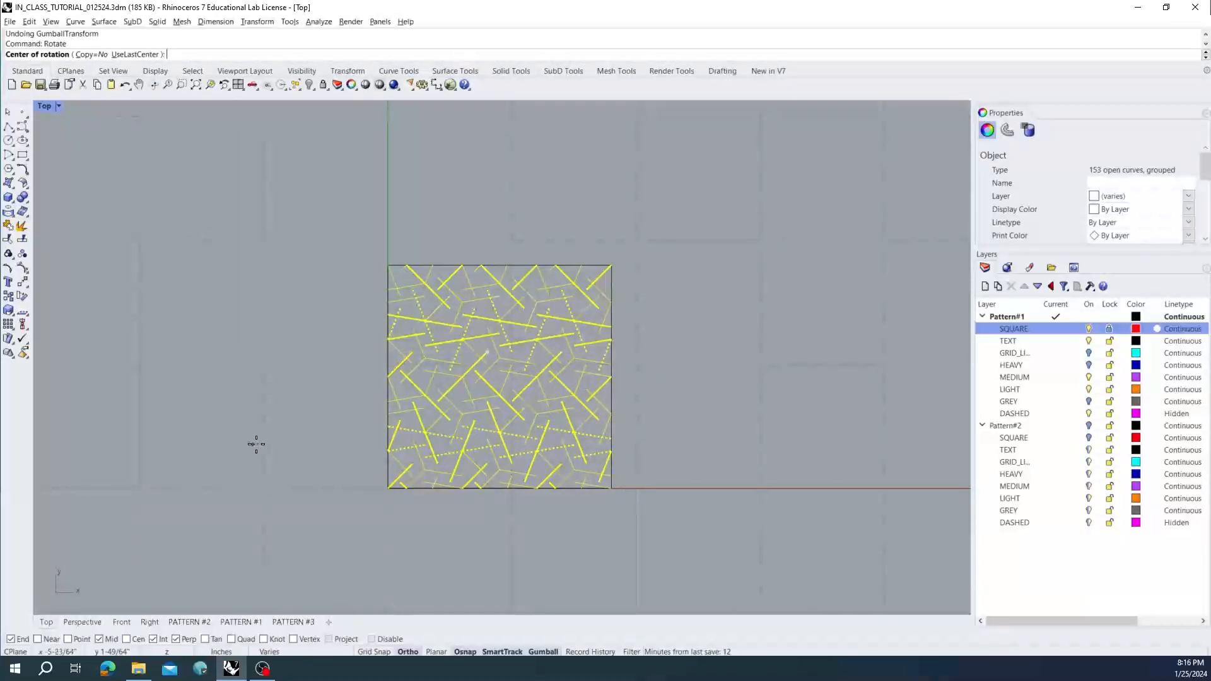
pyautogui.click(382, 494)
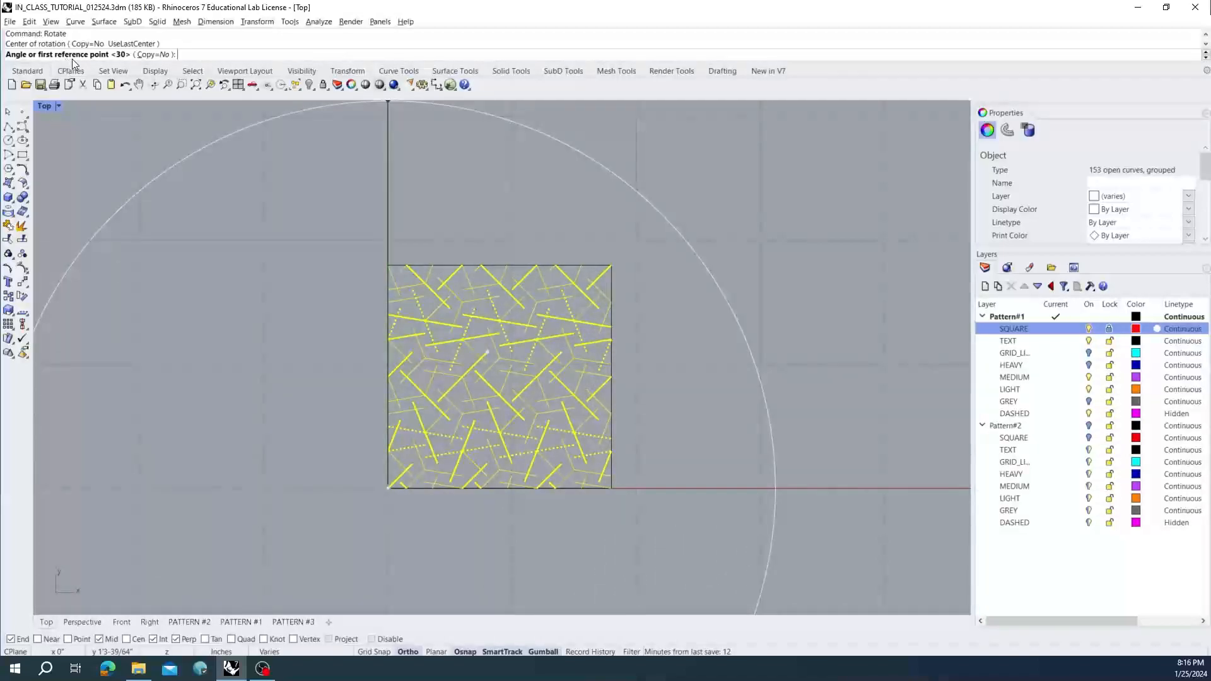
pyautogui.click(153, 56)
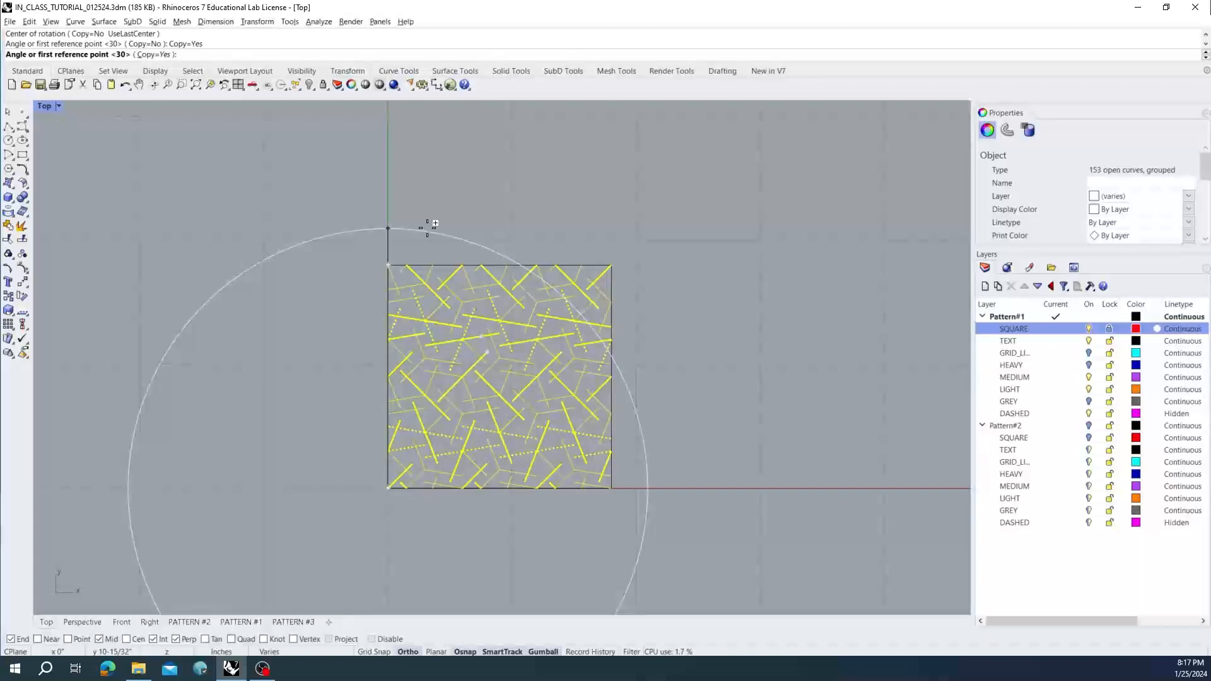
pyautogui.press('Return')
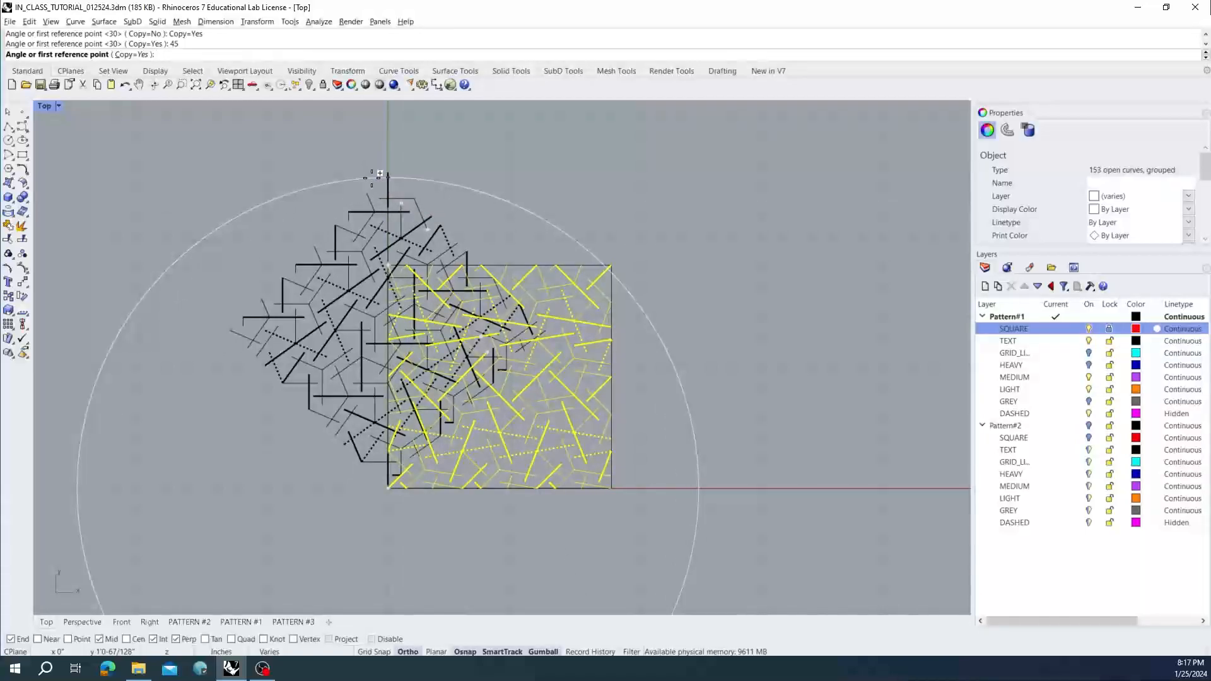
pyautogui.write('45')
pyautogui.press('Return')
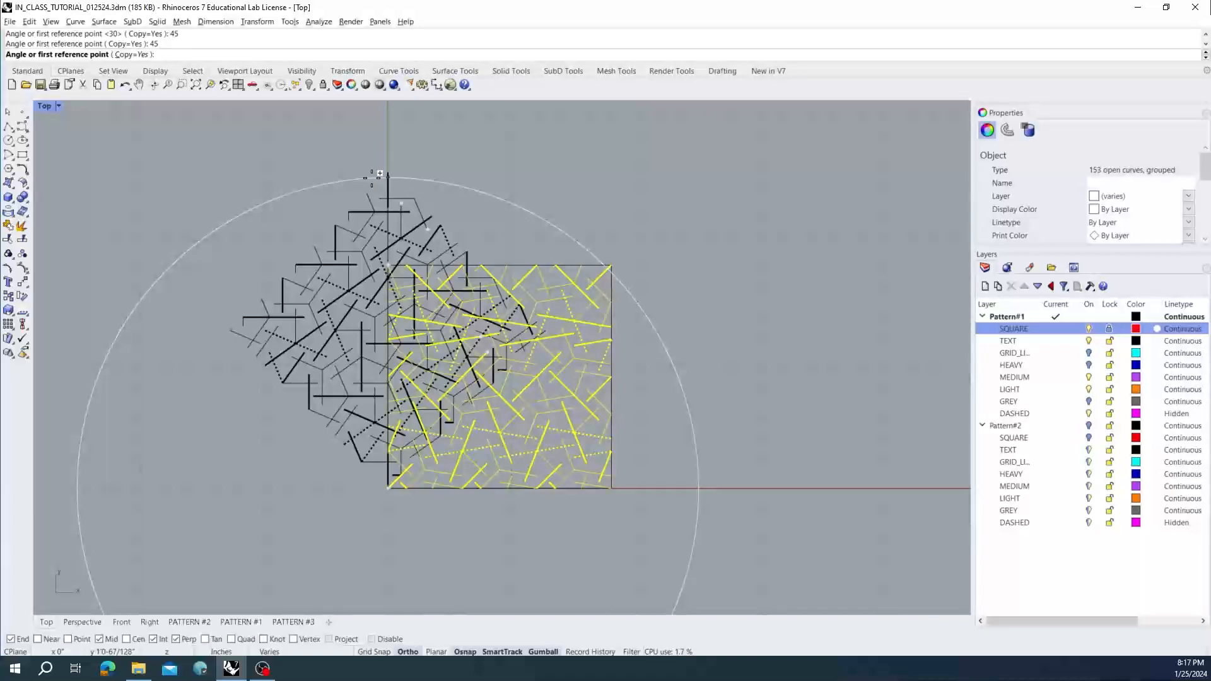
pyautogui.press('Return')
# - Undo the rotated copies and reselect the grouped pattern inside the square
pyautogui.click(440, 232)
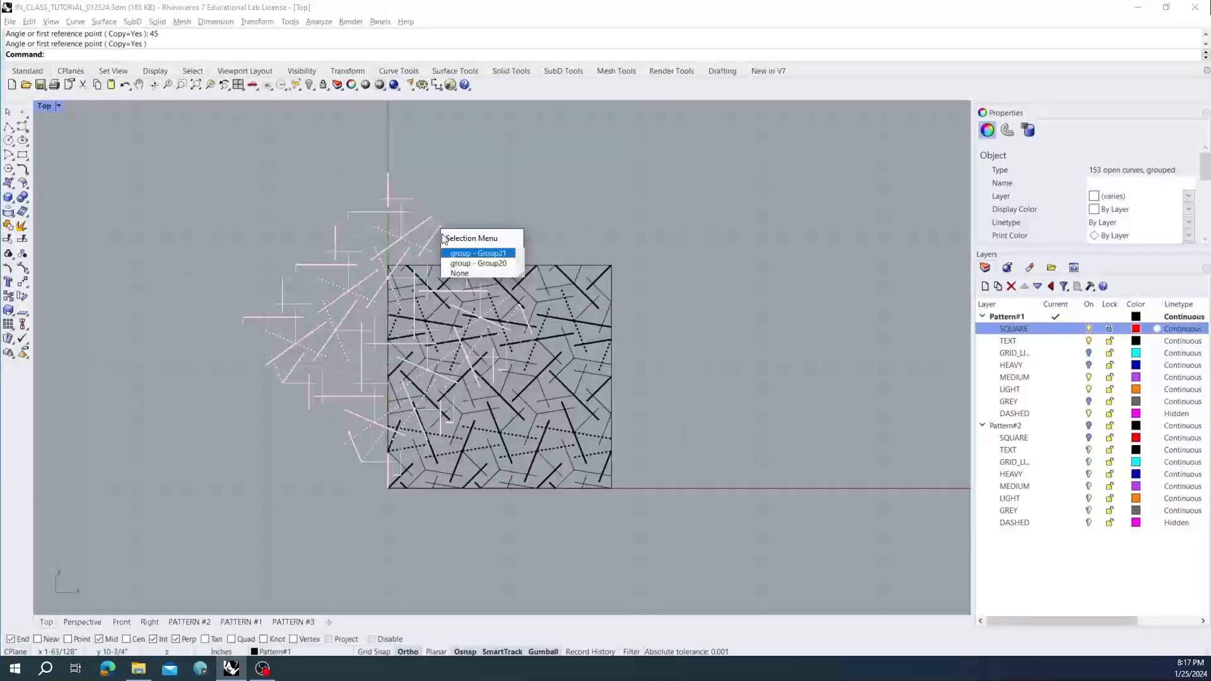
pyautogui.click(452, 208)
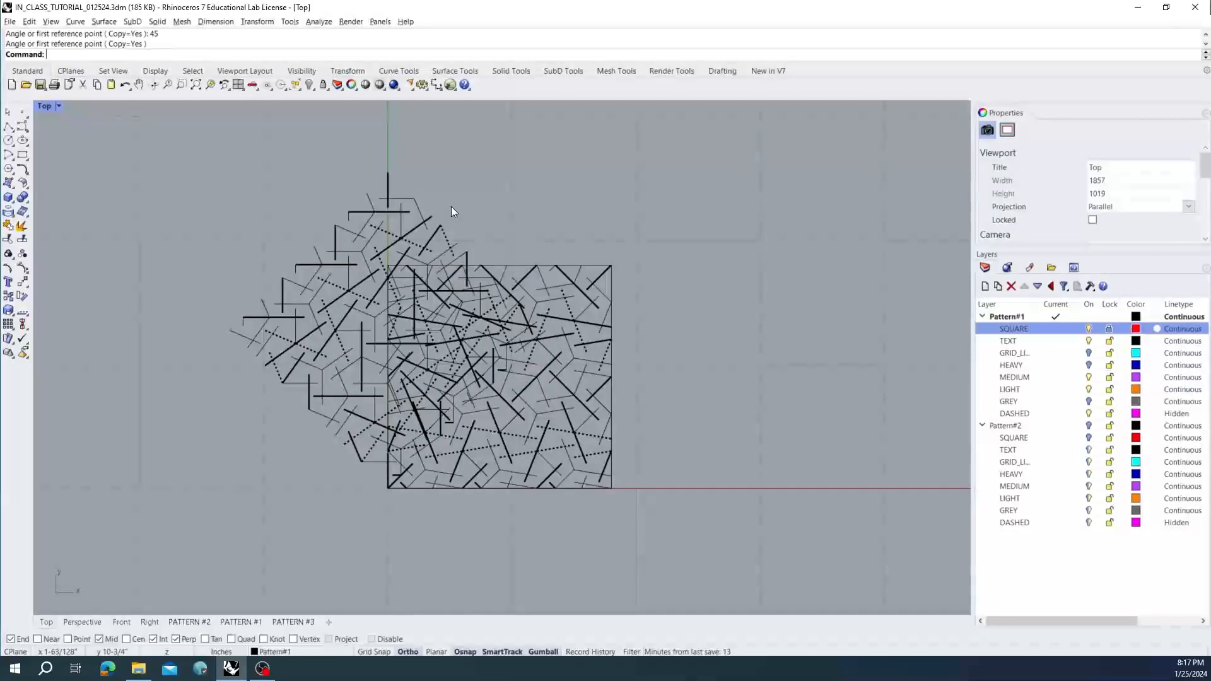
pyautogui.hotkey('ctrl', 'z')
pyautogui.click(449, 329)
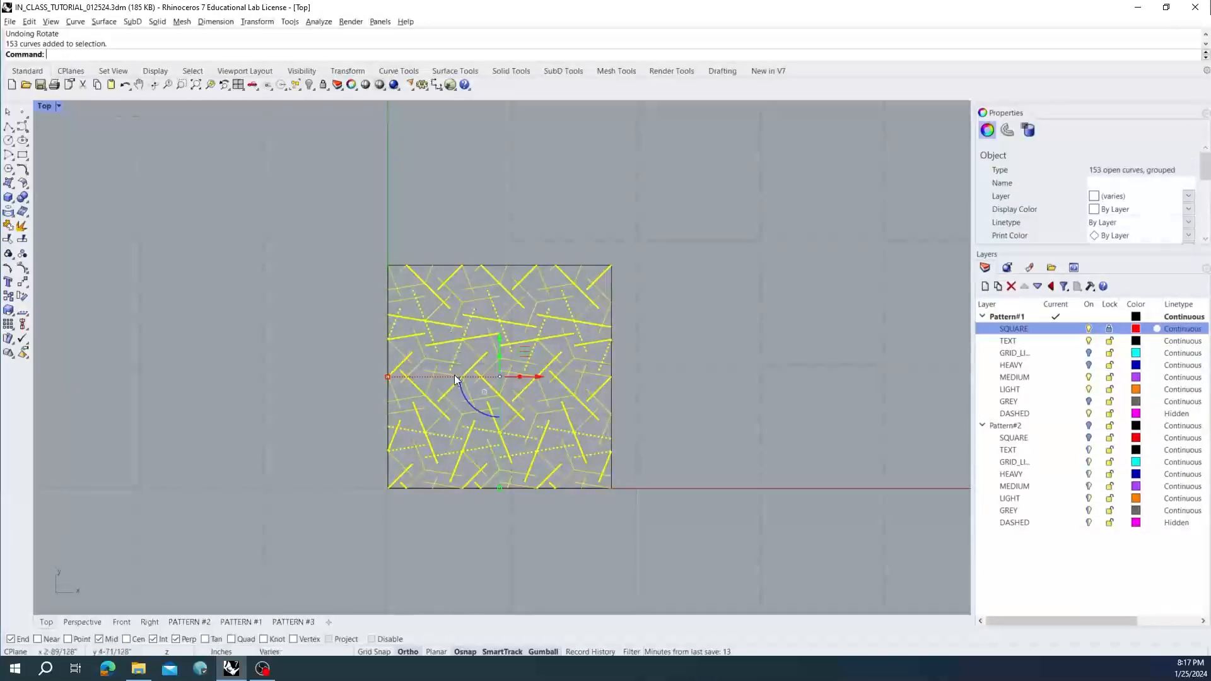
# - Rotate copies of the grouped pattern about the square's lower-left corner at 45, 30 and 15 degrees
pyautogui.press('Return')
pyautogui.click(387, 488)
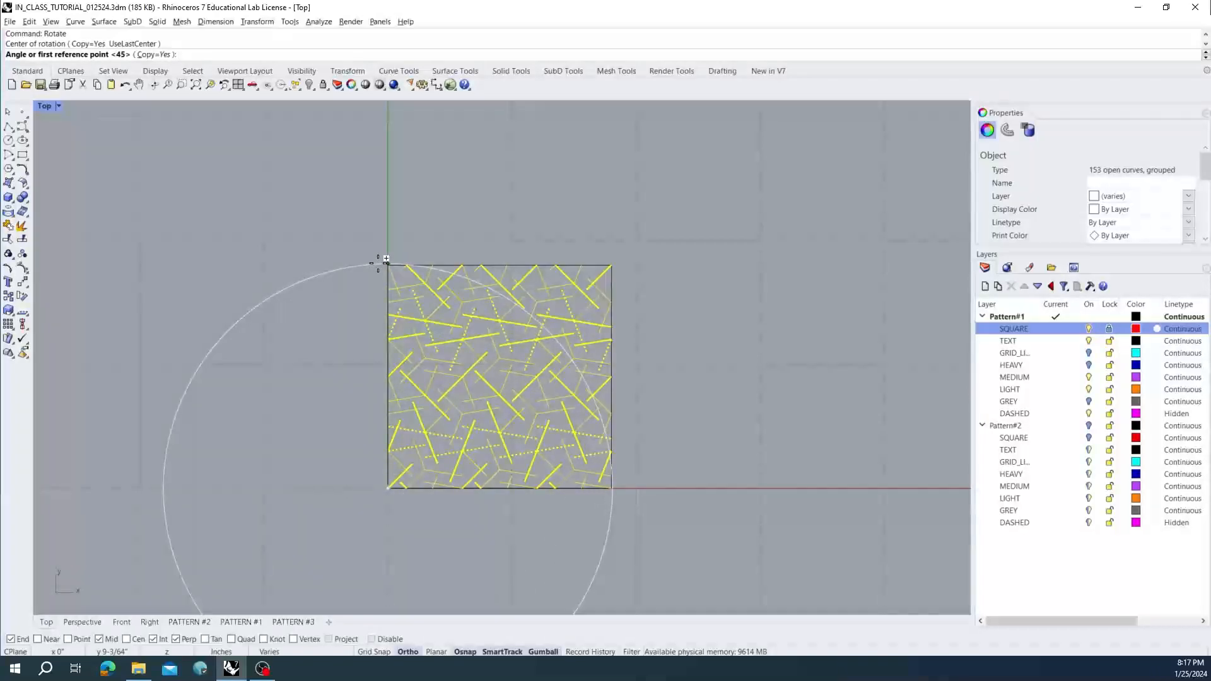
pyautogui.write('45')
pyautogui.press('Return')
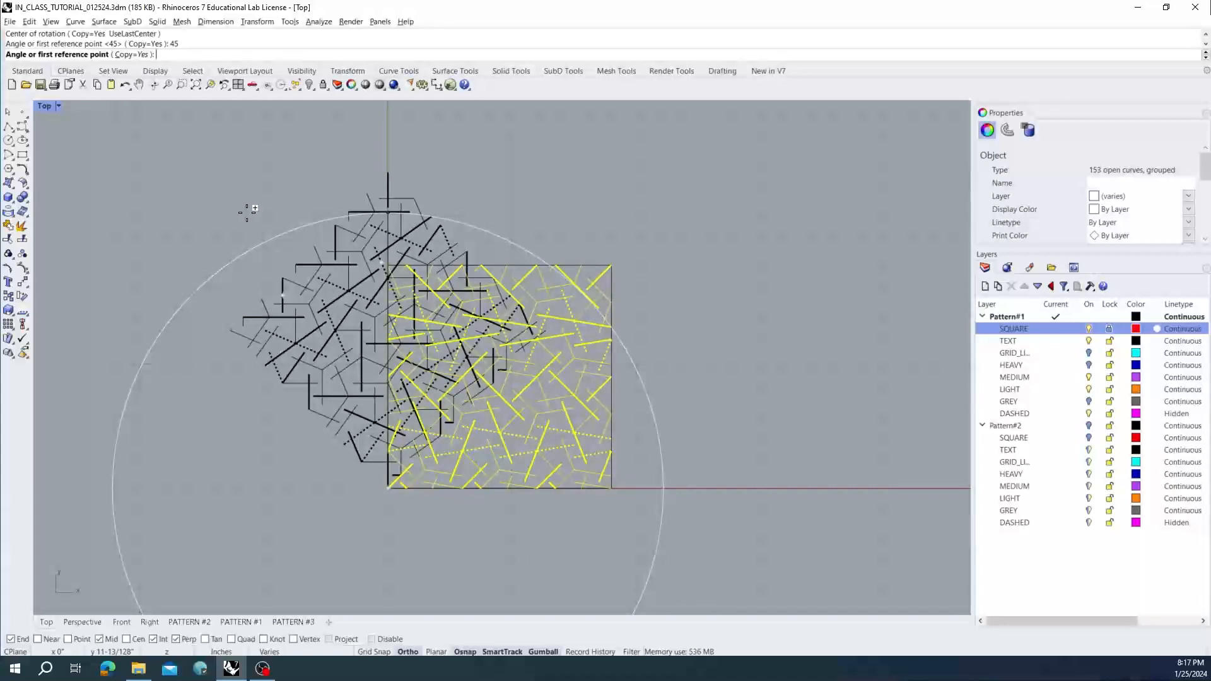
pyautogui.write('30')
pyautogui.press('Return')
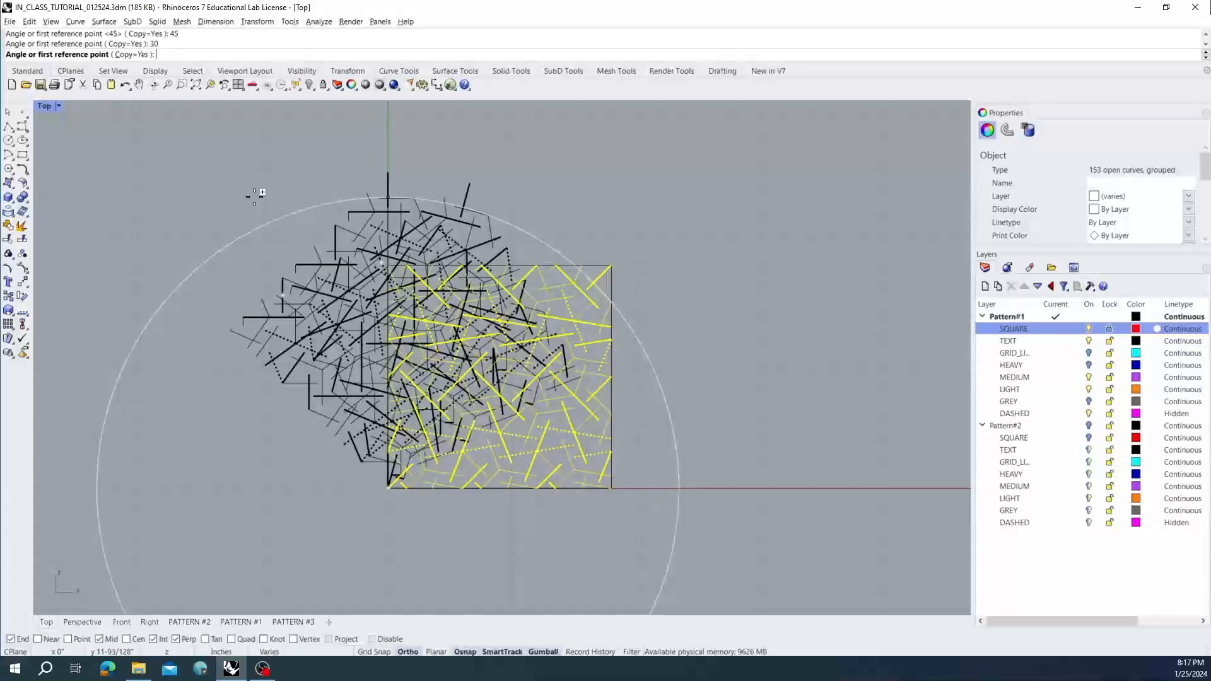
pyautogui.write('15')
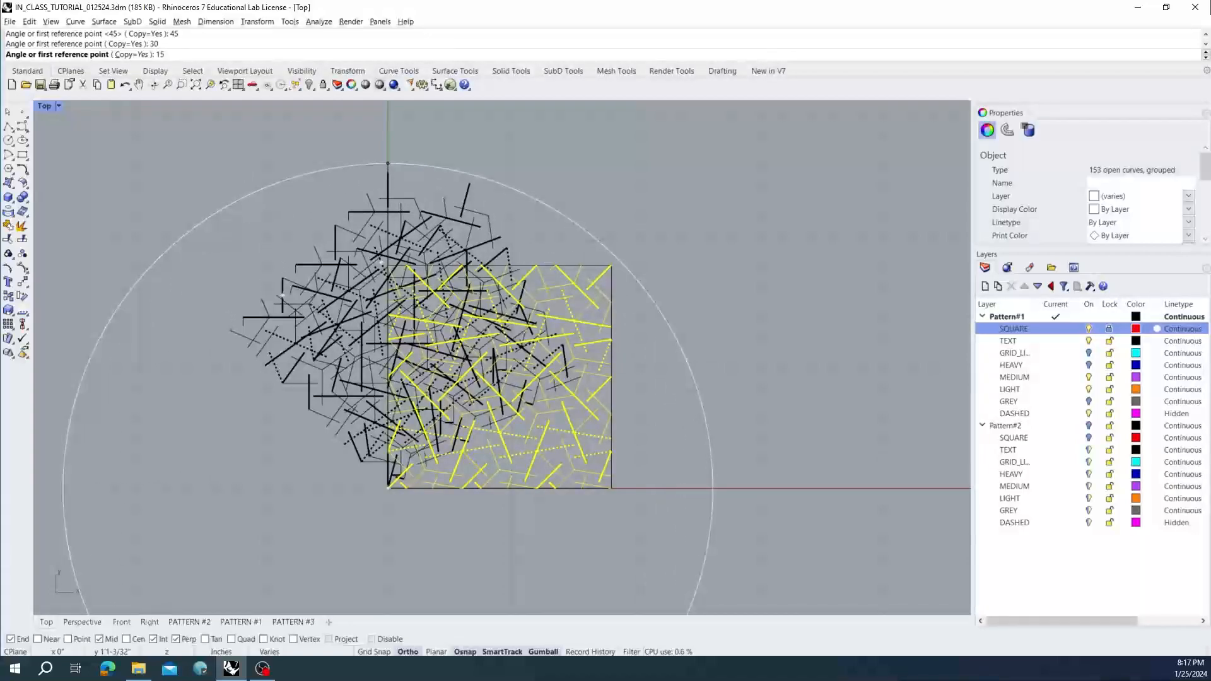
pyautogui.press('Return')
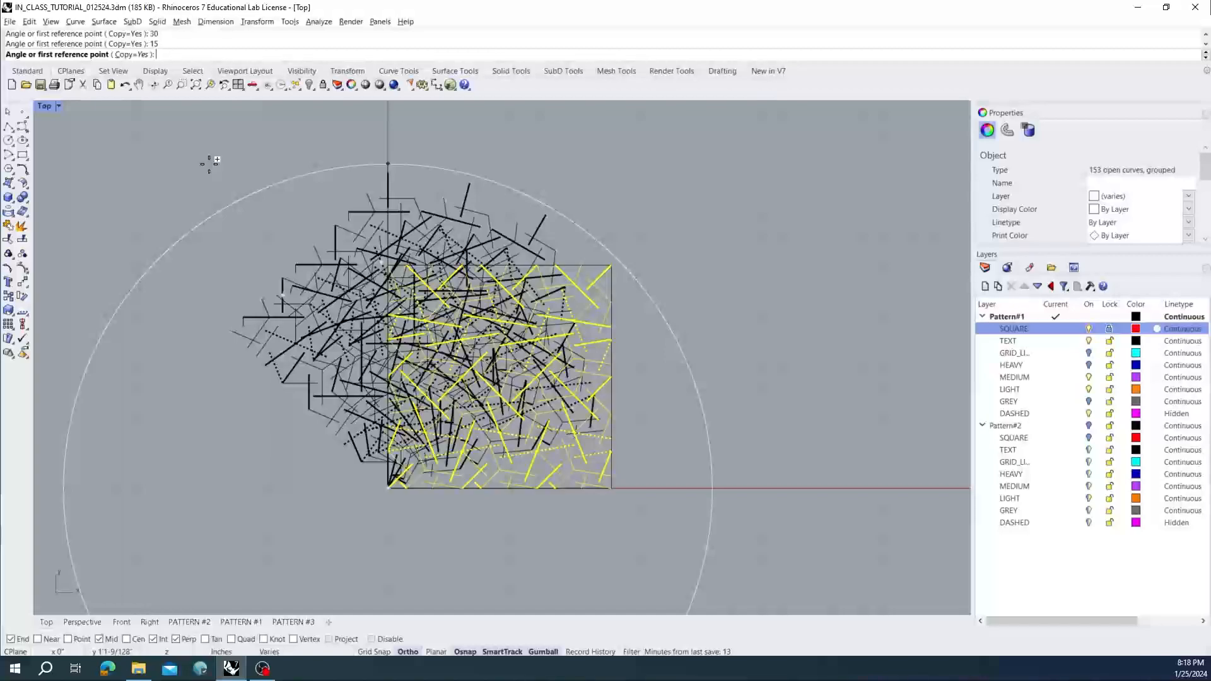
pyautogui.press('Escape')
pyautogui.press('Escape')
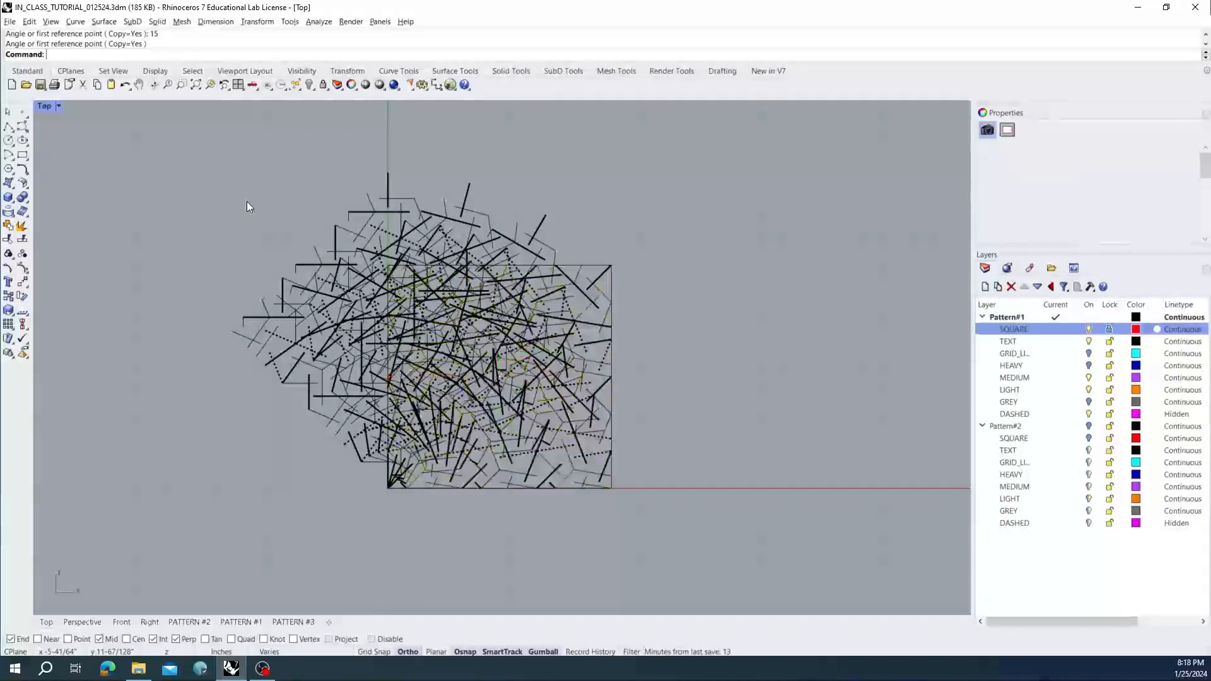
# - Isolate the 30-degree rotated copy of the pattern from the overlapping linework
pyautogui.moveTo(506, 260); pyautogui.dragTo(552, 263, button='right')
pyautogui.moveTo(583, 311); pyautogui.dragTo(536, 290, button='right')
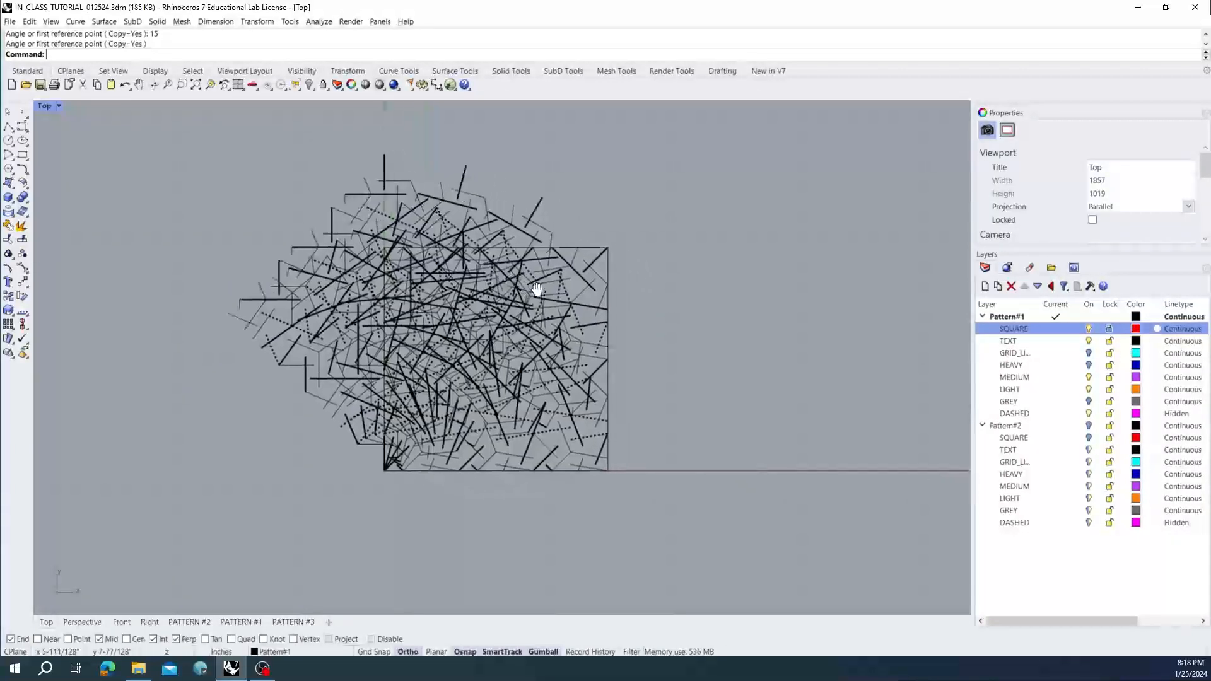
pyautogui.scroll(2, 507, 355)
pyautogui.moveTo(357, 489); pyautogui.dragTo(367, 500, button='right')
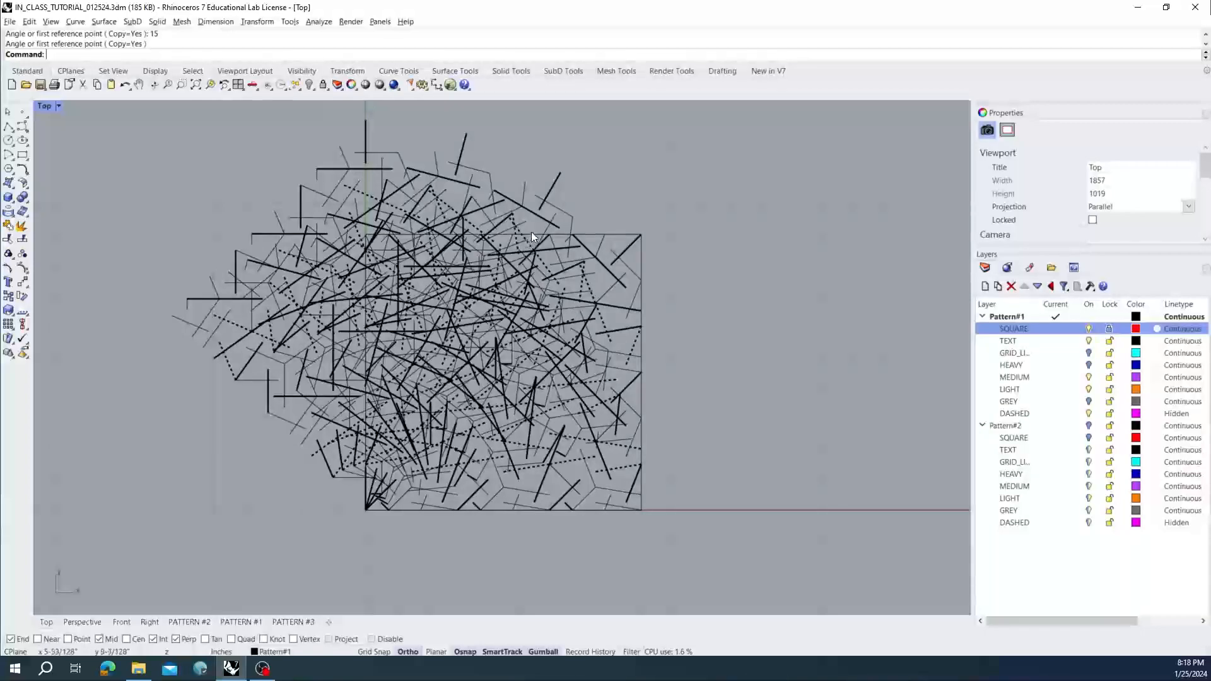
pyautogui.moveTo(391, 183); pyautogui.dragTo(430, 201, button='right')
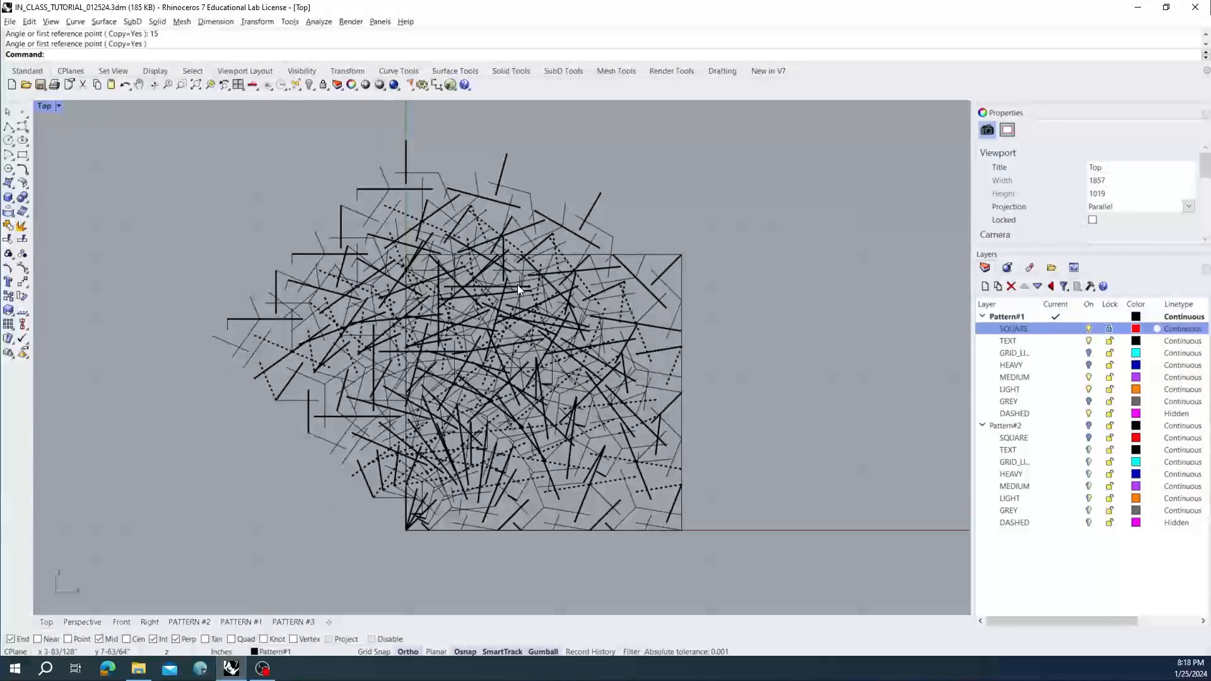
pyautogui.scroll(-8, 470, 324)
pyautogui.scroll(8, 520, 335)
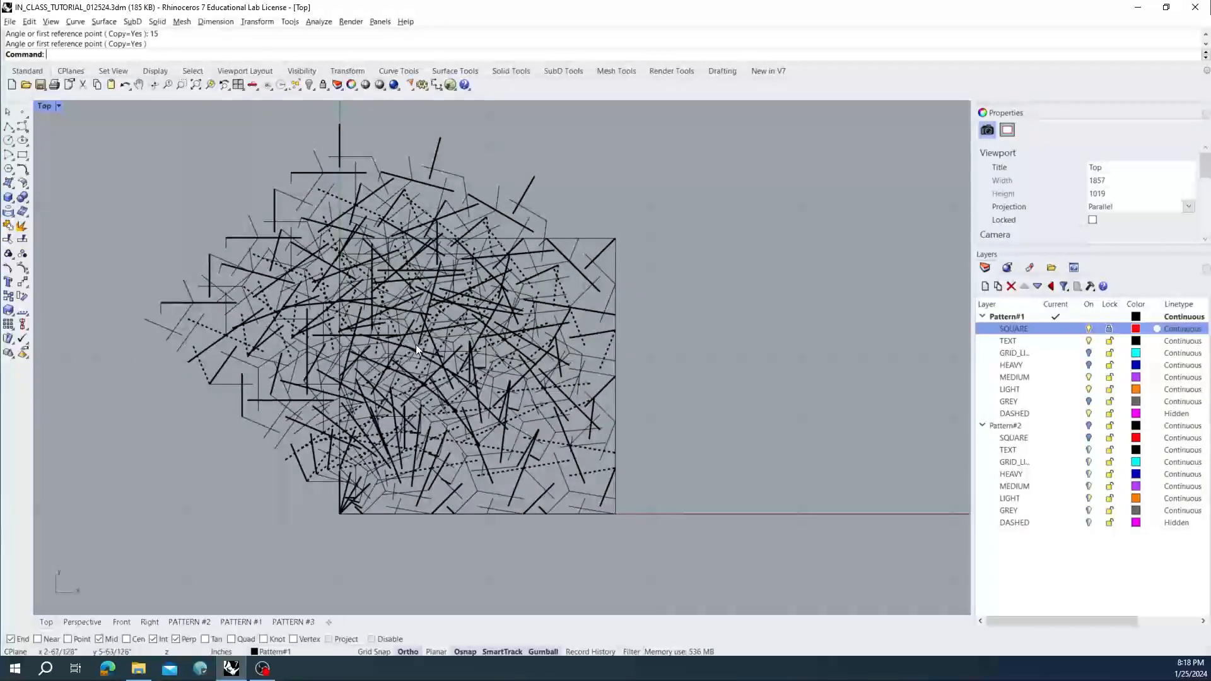
pyautogui.click(455, 173)
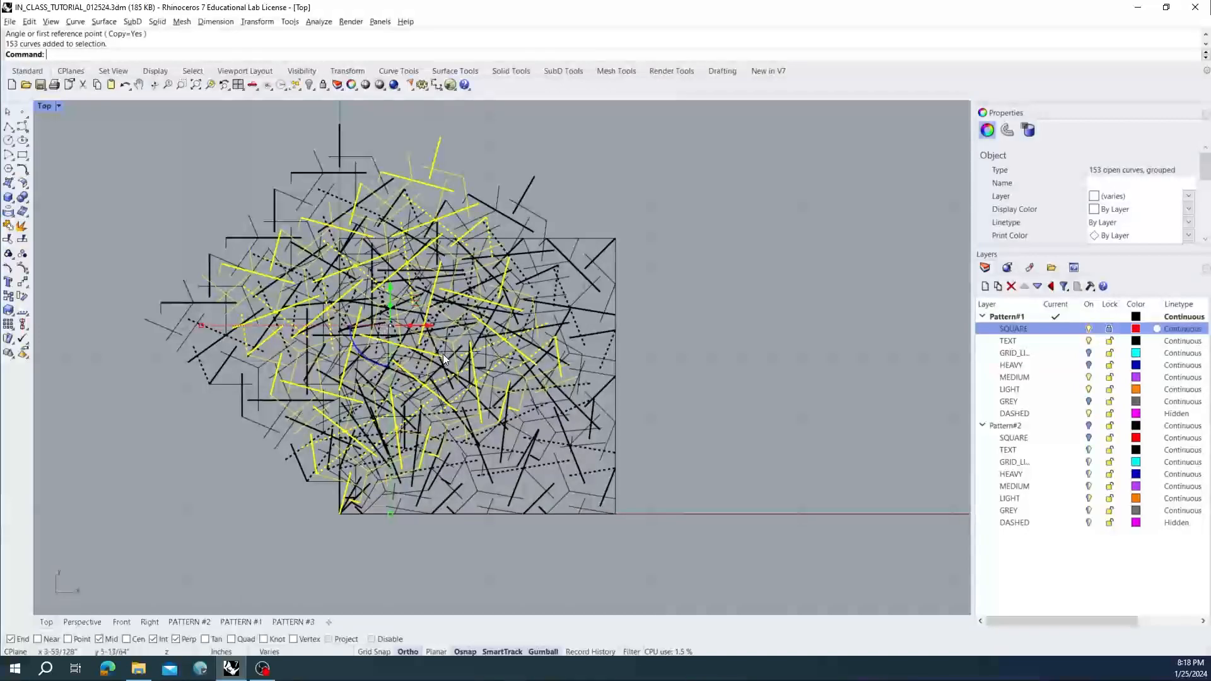
pyautogui.moveTo(448, 332); pyautogui.dragTo(475, 293, button='right')
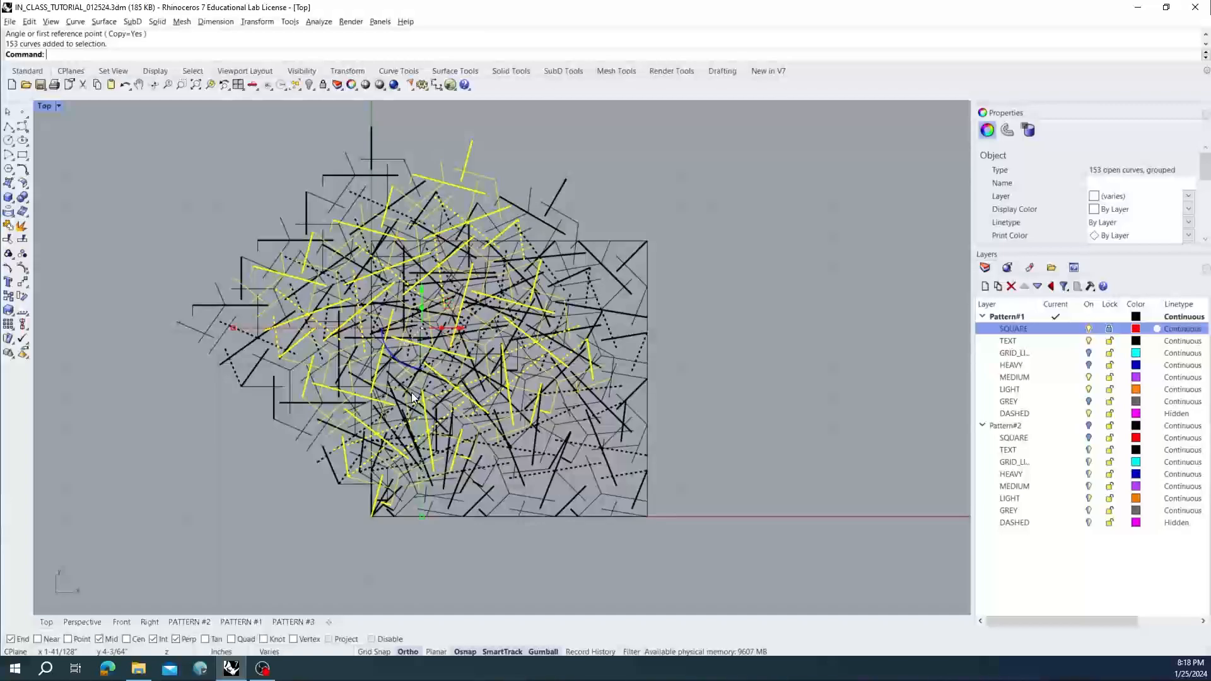
pyautogui.write('Isolate')
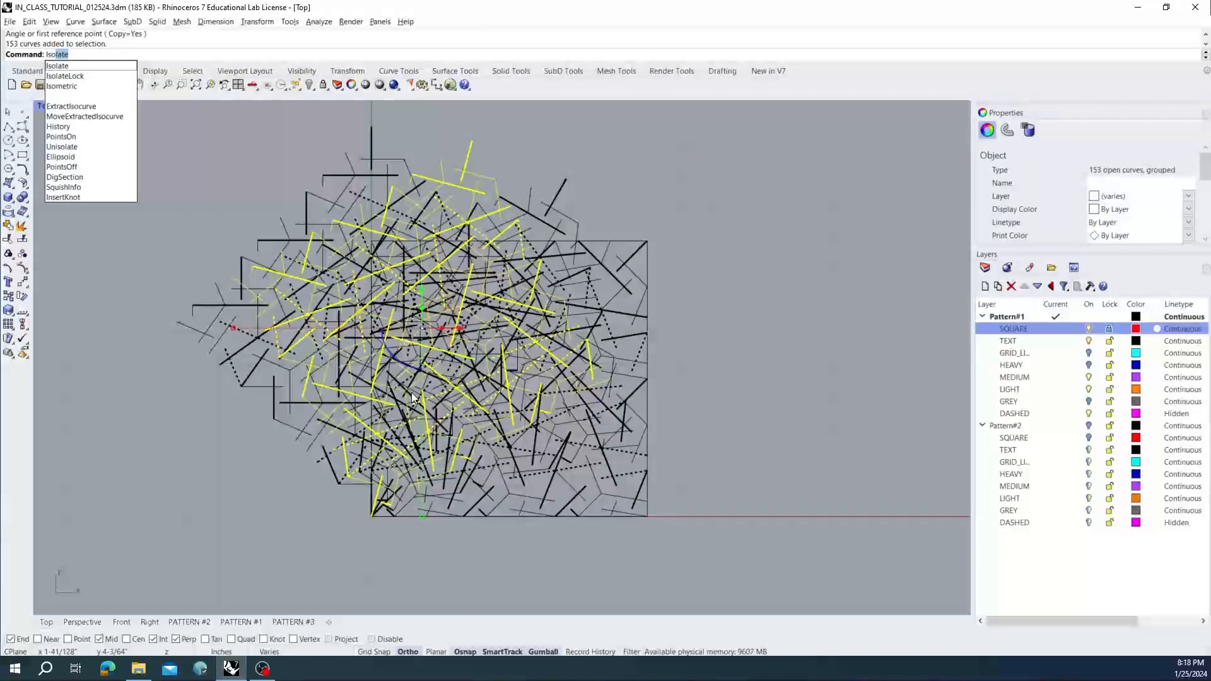
pyautogui.press('Return')
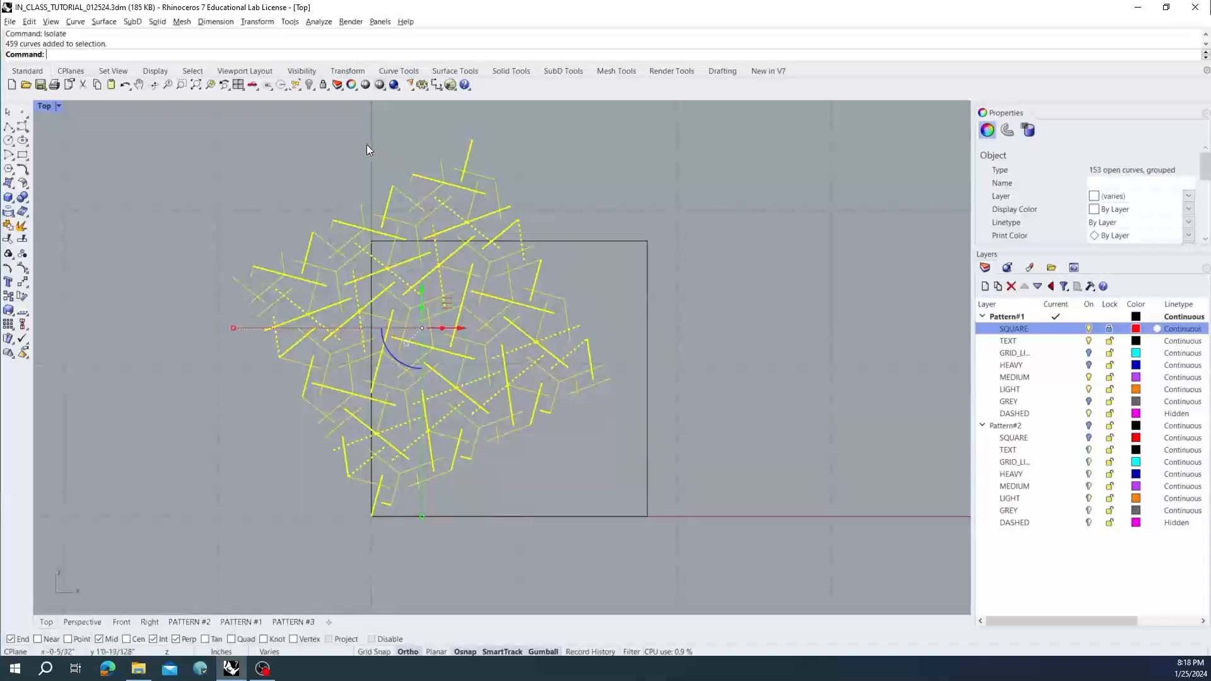
pyautogui.press('Escape')
pyautogui.click(442, 210)
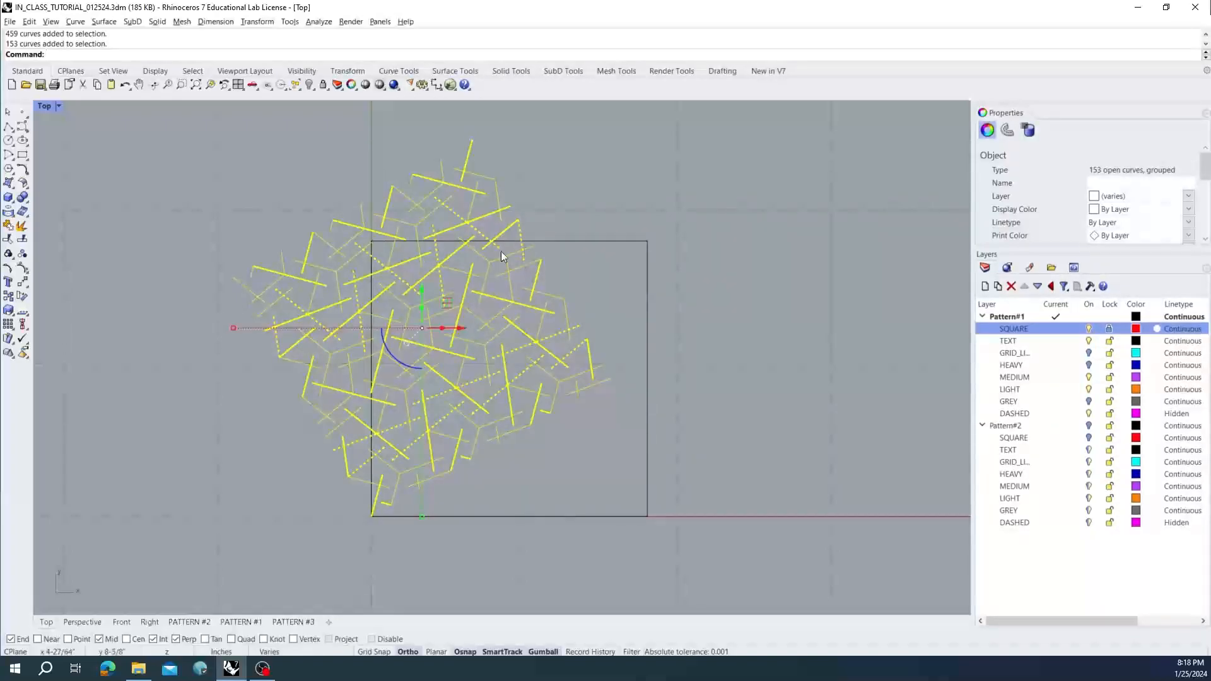
pyautogui.moveTo(554, 270); pyautogui.dragTo(580, 273, button='right')
pyautogui.press('Escape')
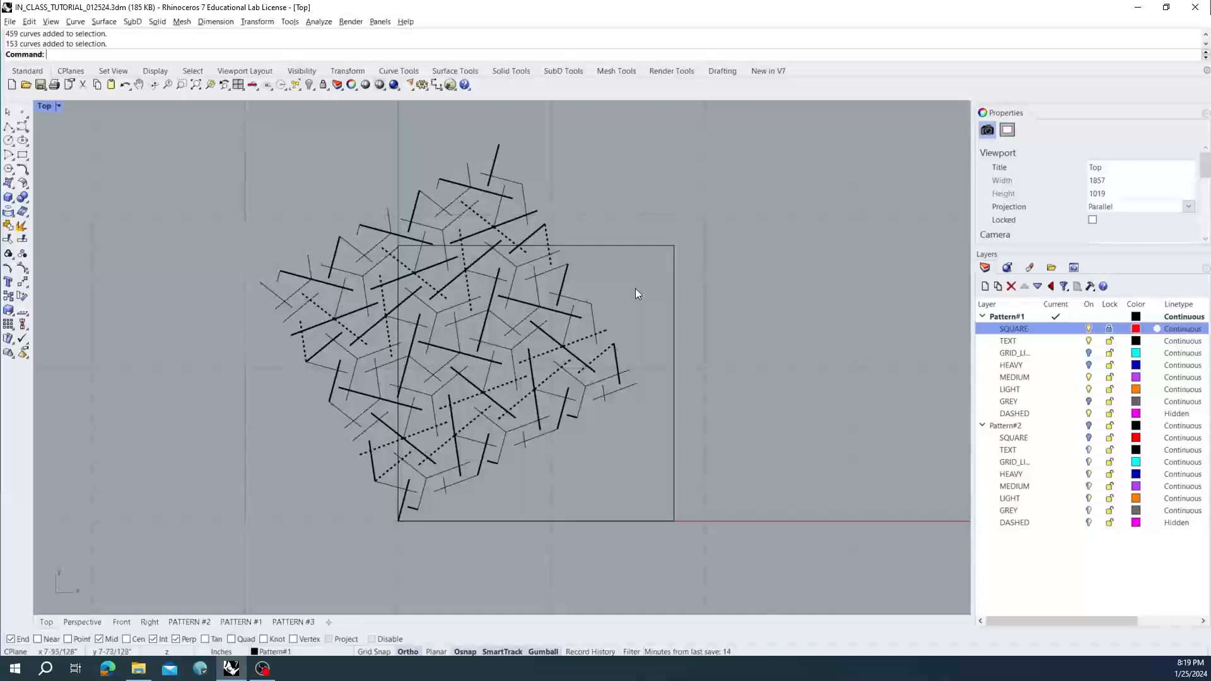
# - Move the isolated pattern copy 3 inches to the right along the square's bottom edge, starting from the lower-left corner
pyautogui.click(575, 304)
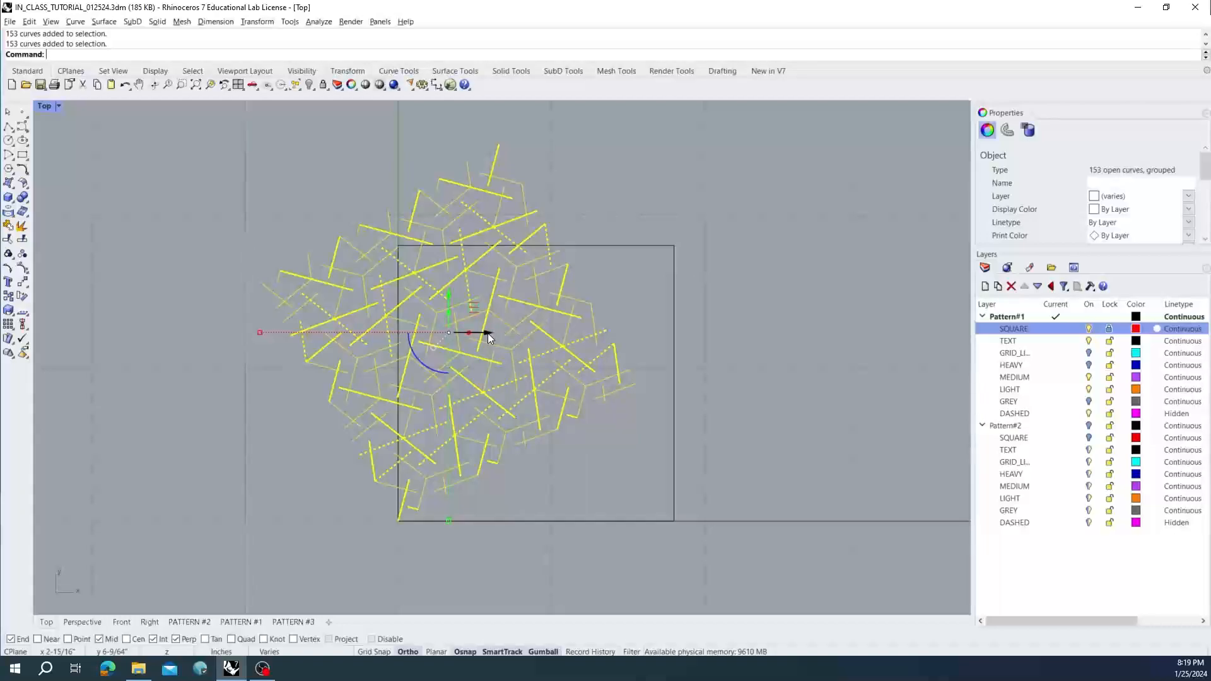
pyautogui.write('m')
pyautogui.press('Return')
pyautogui.click(398, 521)
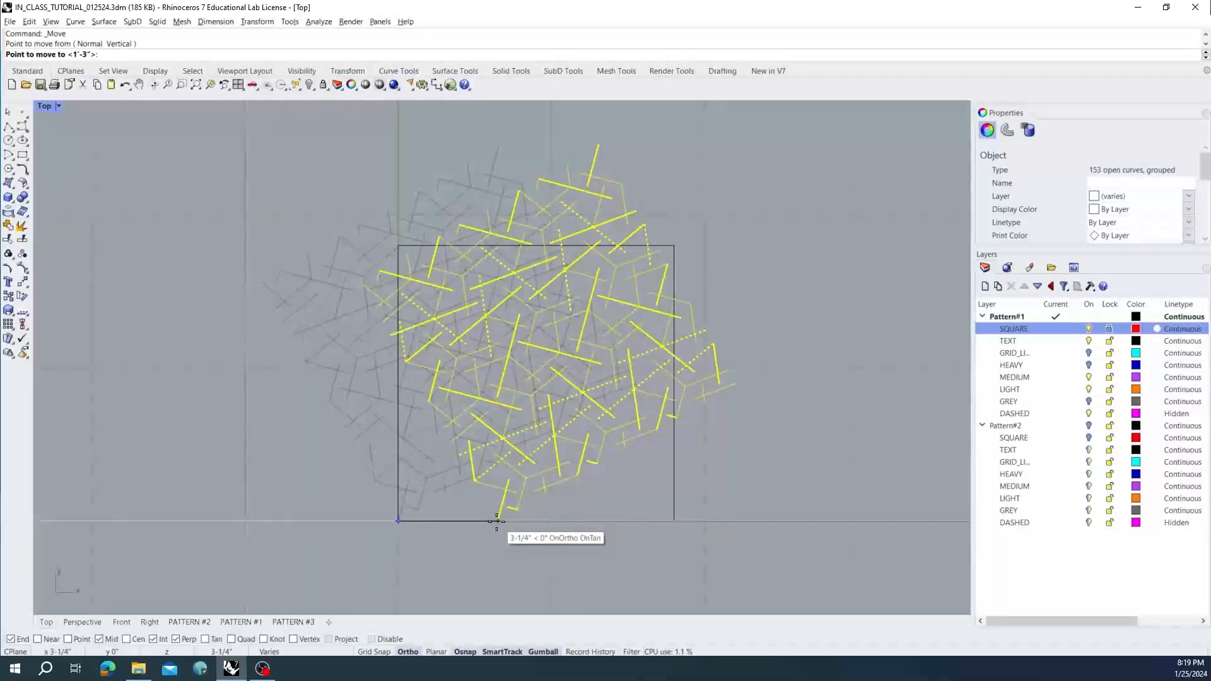
pyautogui.write('3')
pyautogui.press('Return')
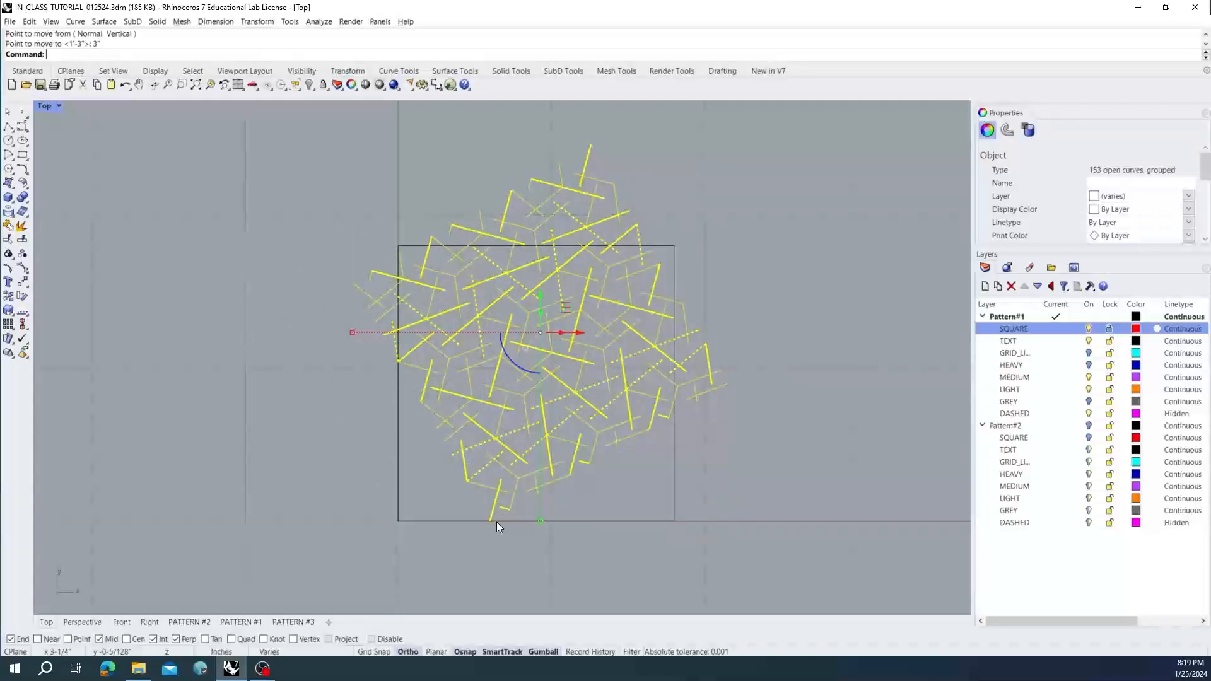
pyautogui.click(473, 549)
# - Unisolate the hidden pattern copies to show the moved copy together with the others
pyautogui.moveTo(406, 437); pyautogui.dragTo(427, 445, button='right')
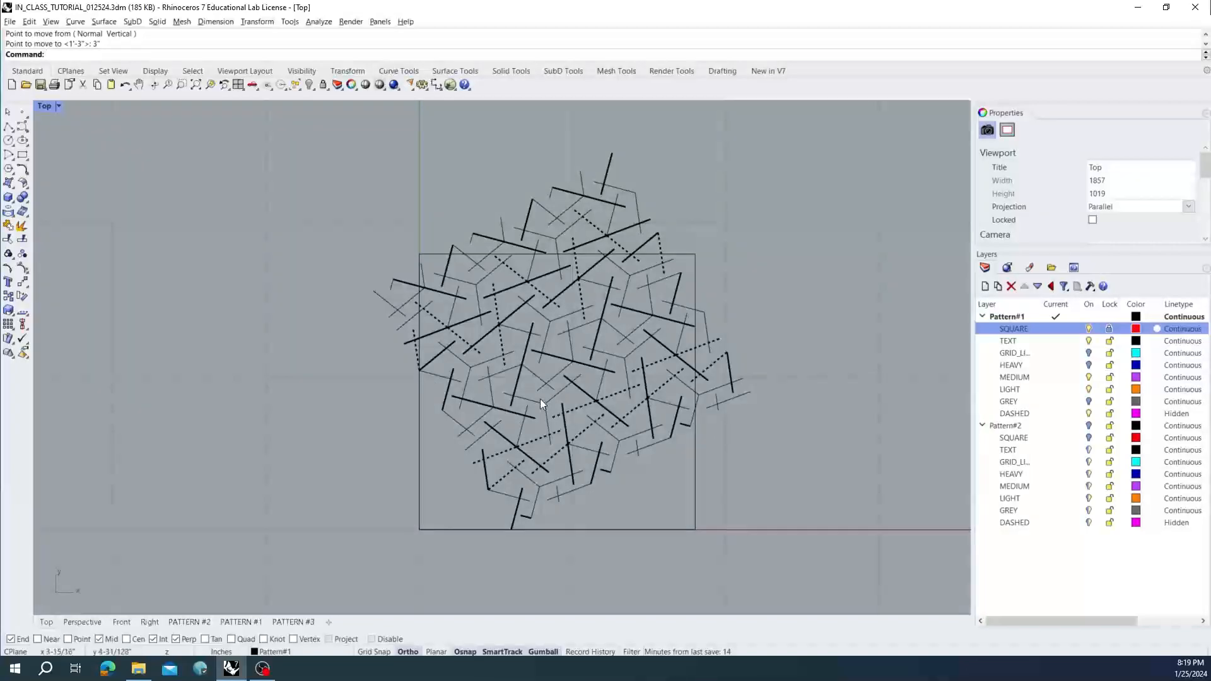
pyautogui.moveTo(565, 388); pyautogui.dragTo(529, 357, button='right')
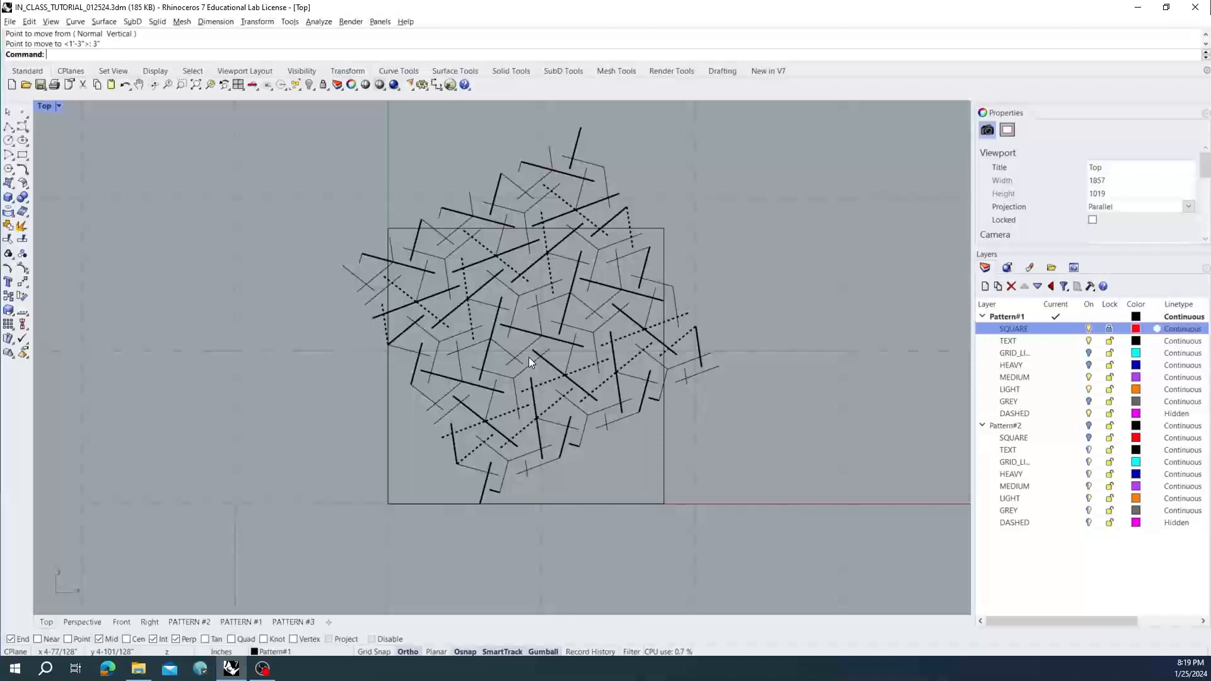
pyautogui.write('Unisolate')
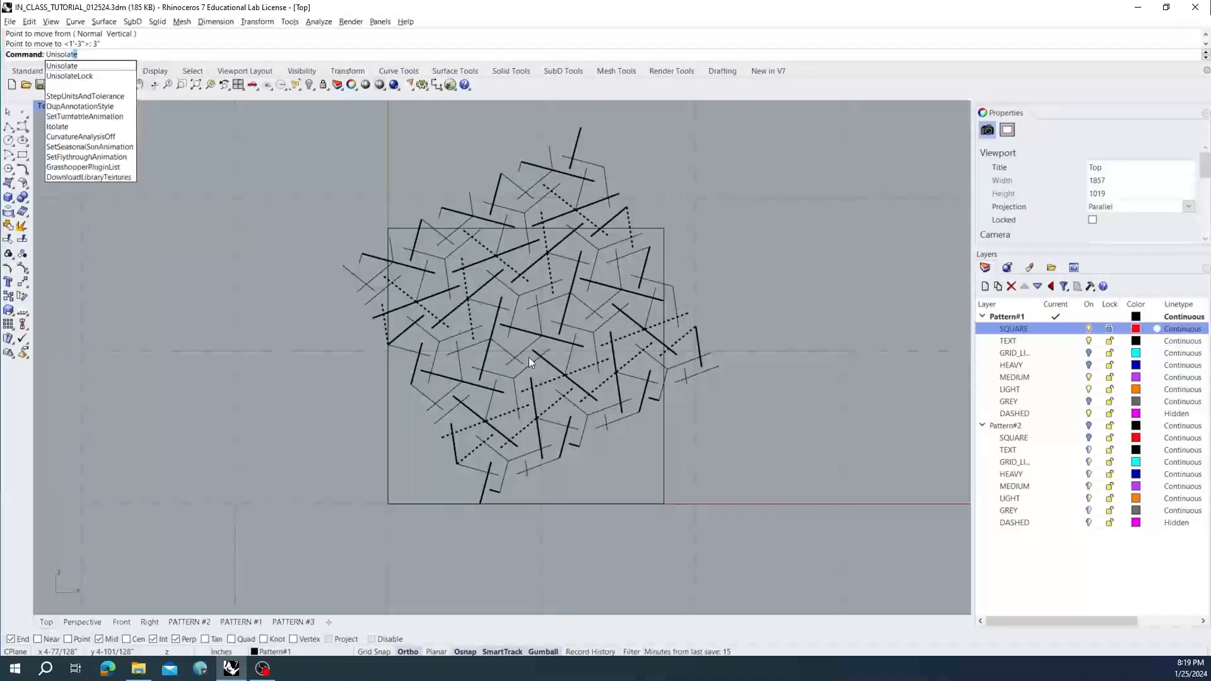
pyautogui.press('Return')
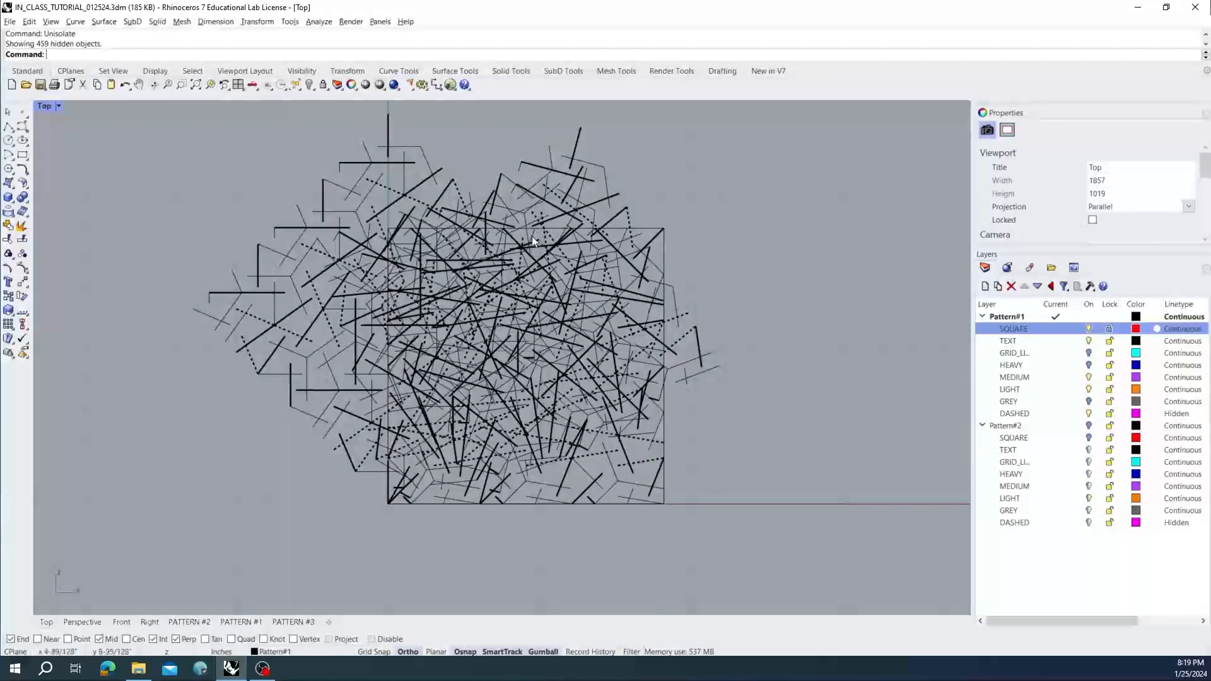
pyautogui.moveTo(519, 262); pyautogui.dragTo(584, 276, button='right')
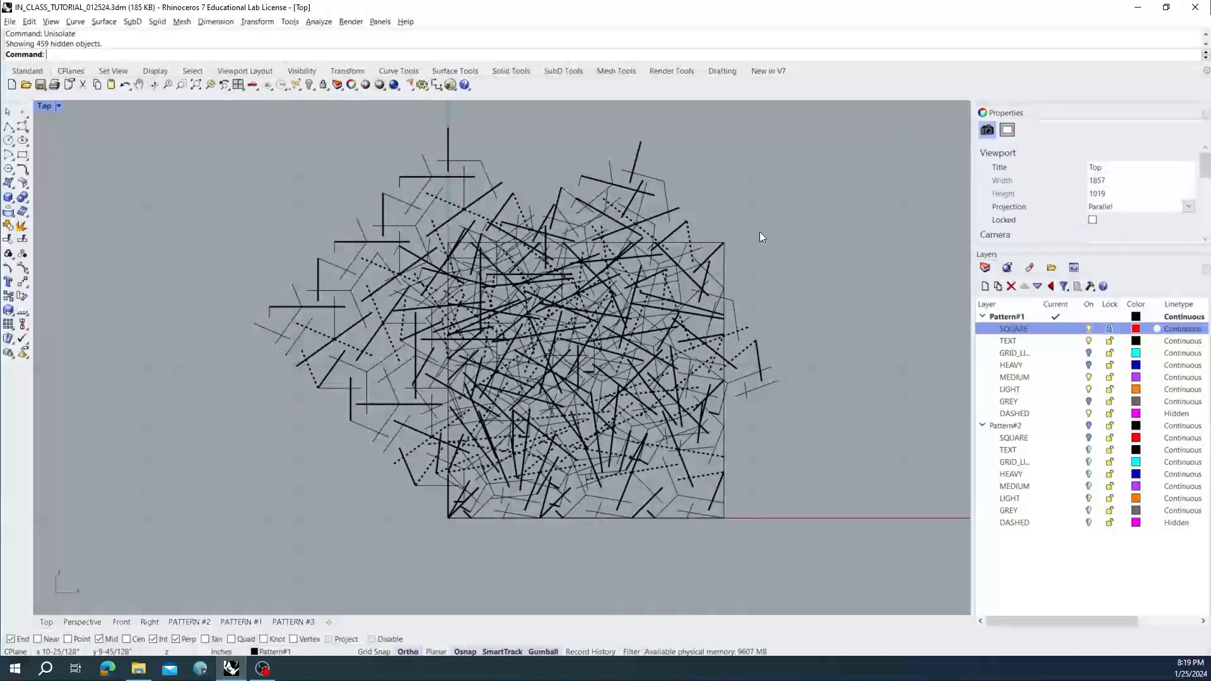
# - Undo the unisolate, move, isolate and rotated copies, leaving only the original grouped pattern in the square
pyautogui.hotkey('ctrl', 'z')
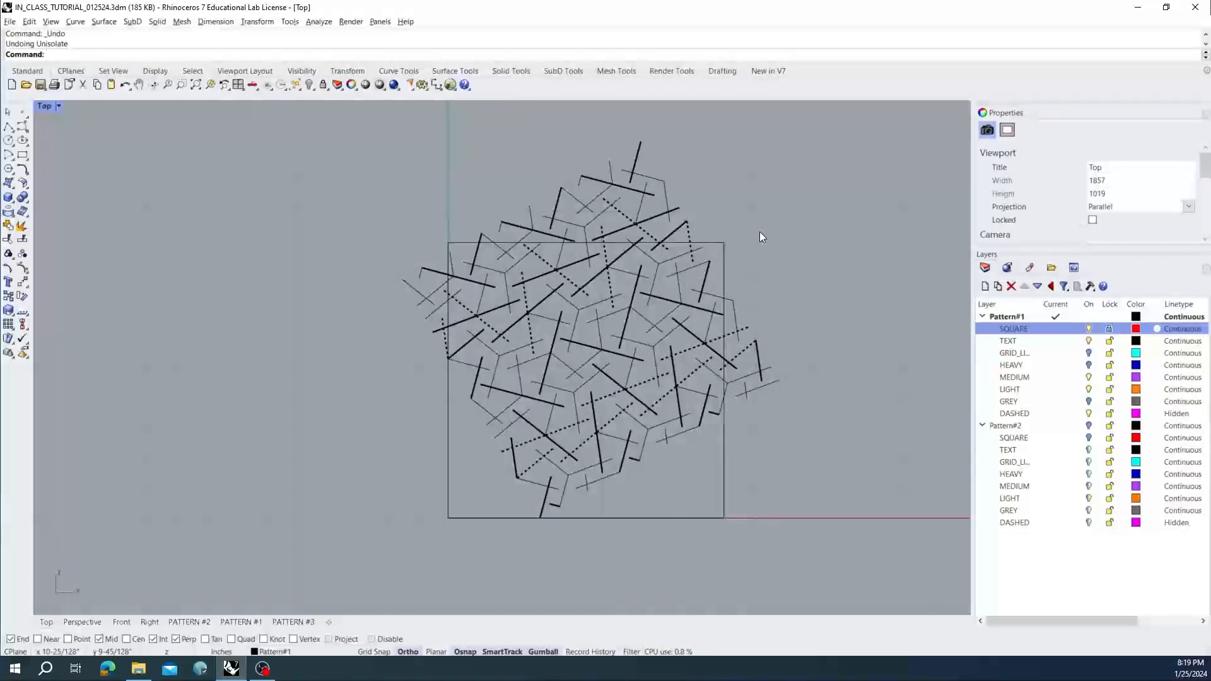
pyautogui.hotkey('ctrl', 'z')
pyautogui.hotkey('ctrl', 'z')
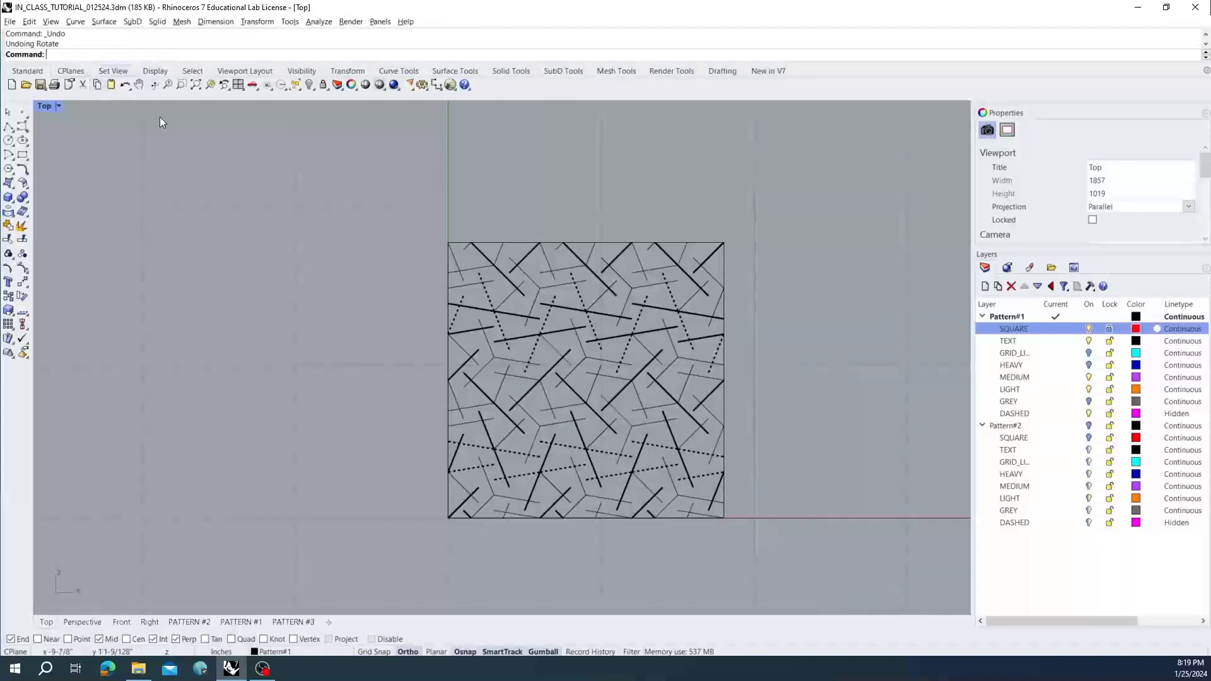
# - Start a rectangular Array of the grouped pattern with 3 in X, 3 in Y and the default 1 in Z
pyautogui.moveTo(599, 372); pyautogui.dragTo(531, 347, button='right')
pyautogui.click(539, 342)
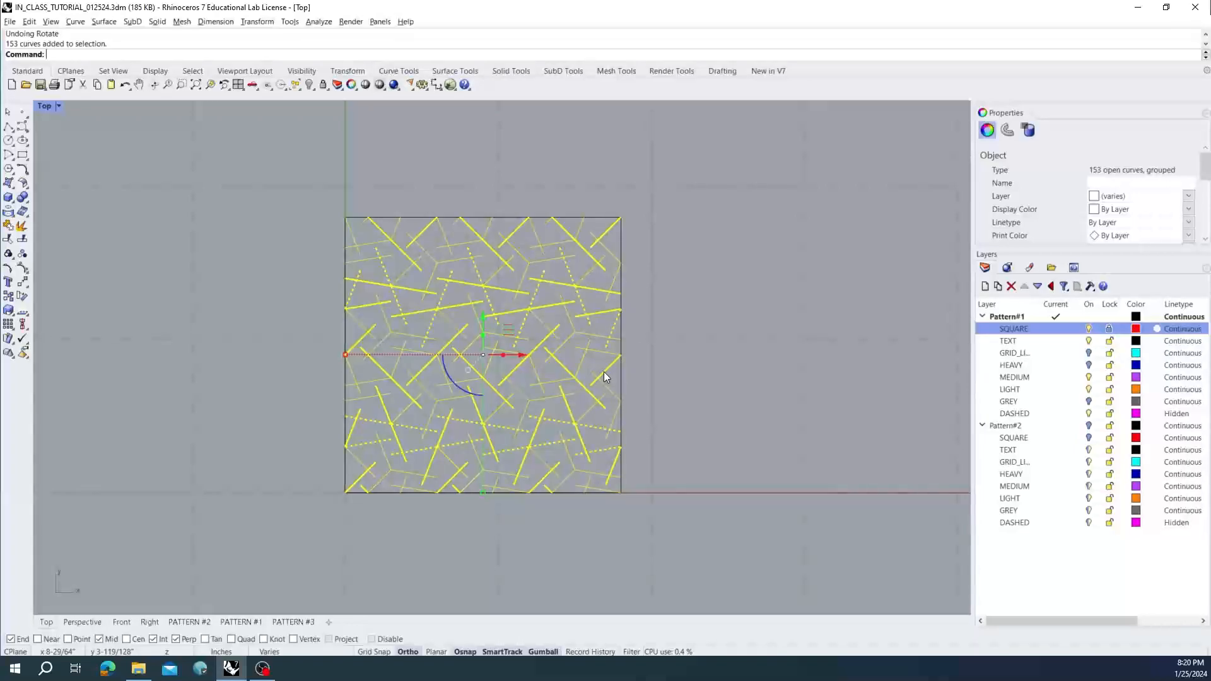
pyautogui.write('Array')
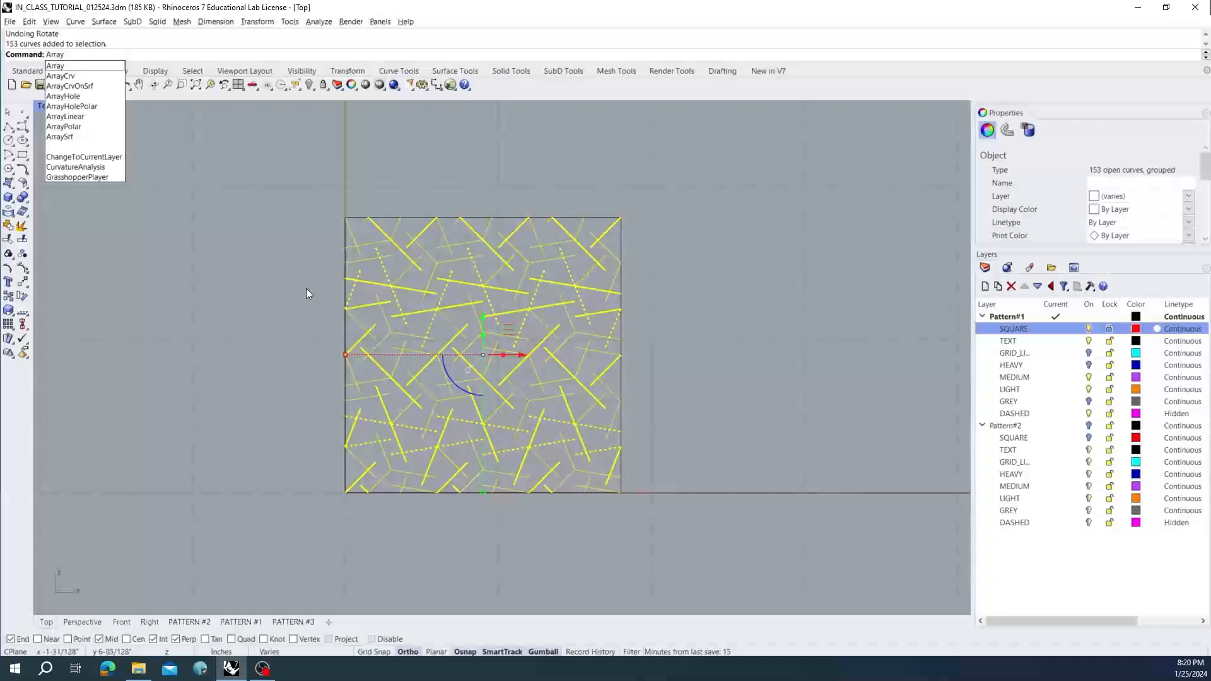
pyautogui.click(82, 70)
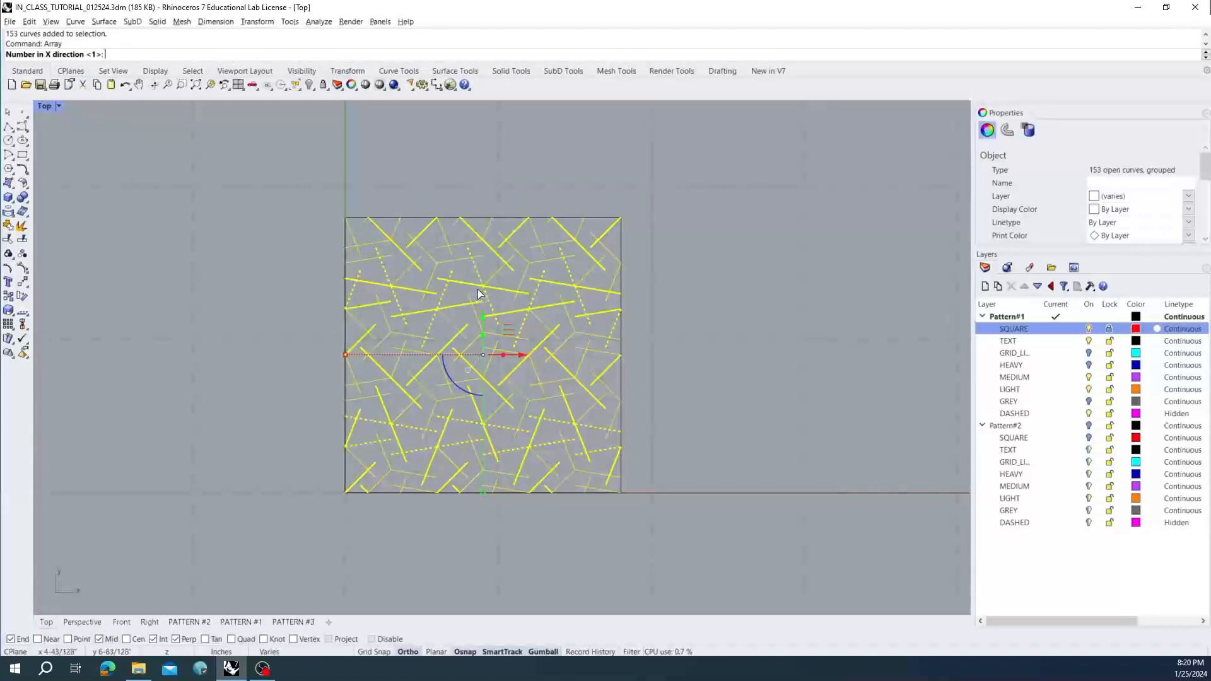
pyautogui.write('3')
pyautogui.press('Return')
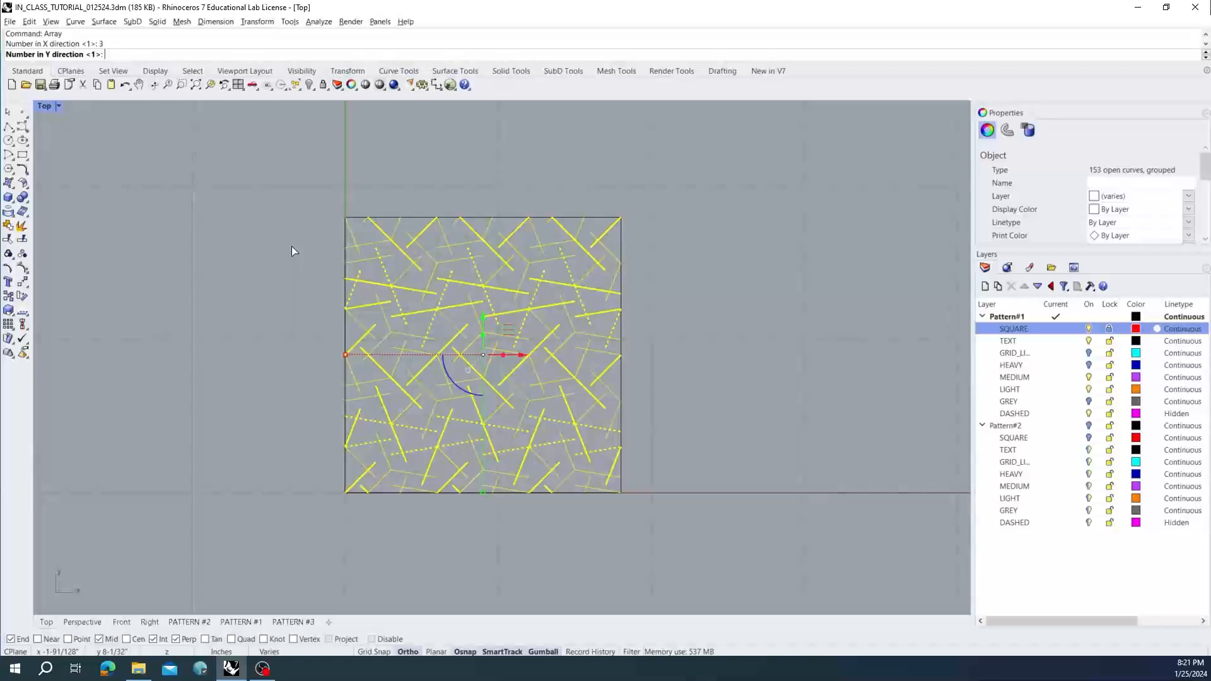
pyautogui.write('3')
pyautogui.press('Return')
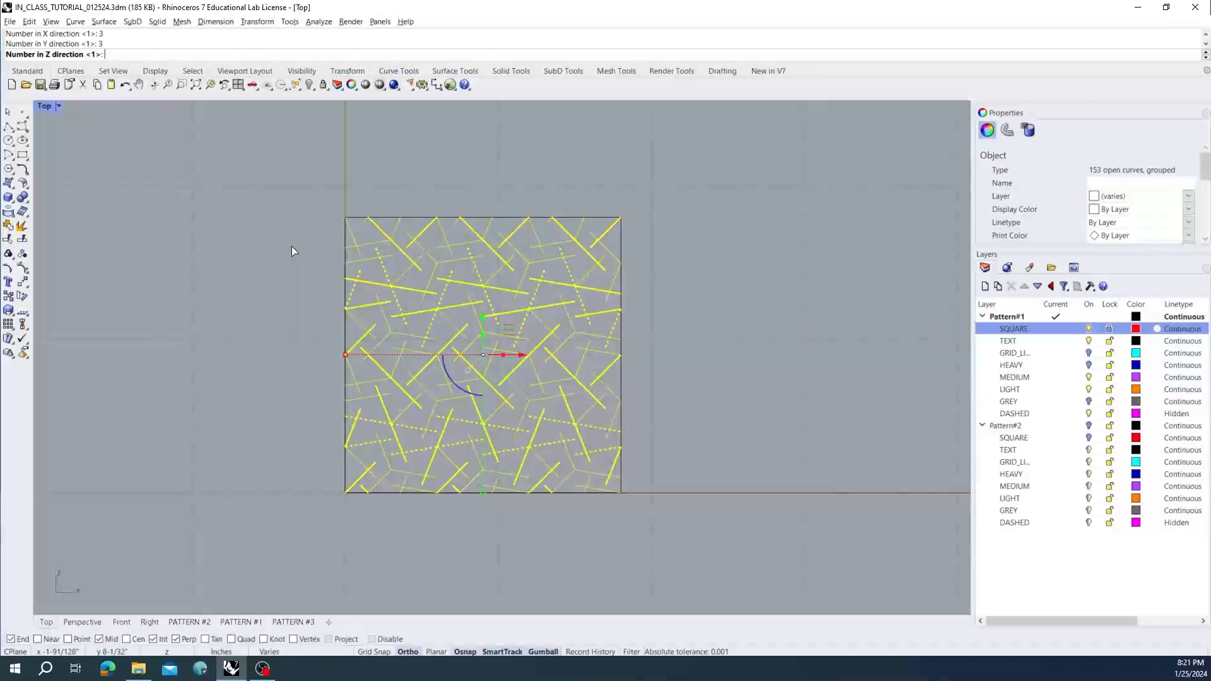
pyautogui.press('Return')
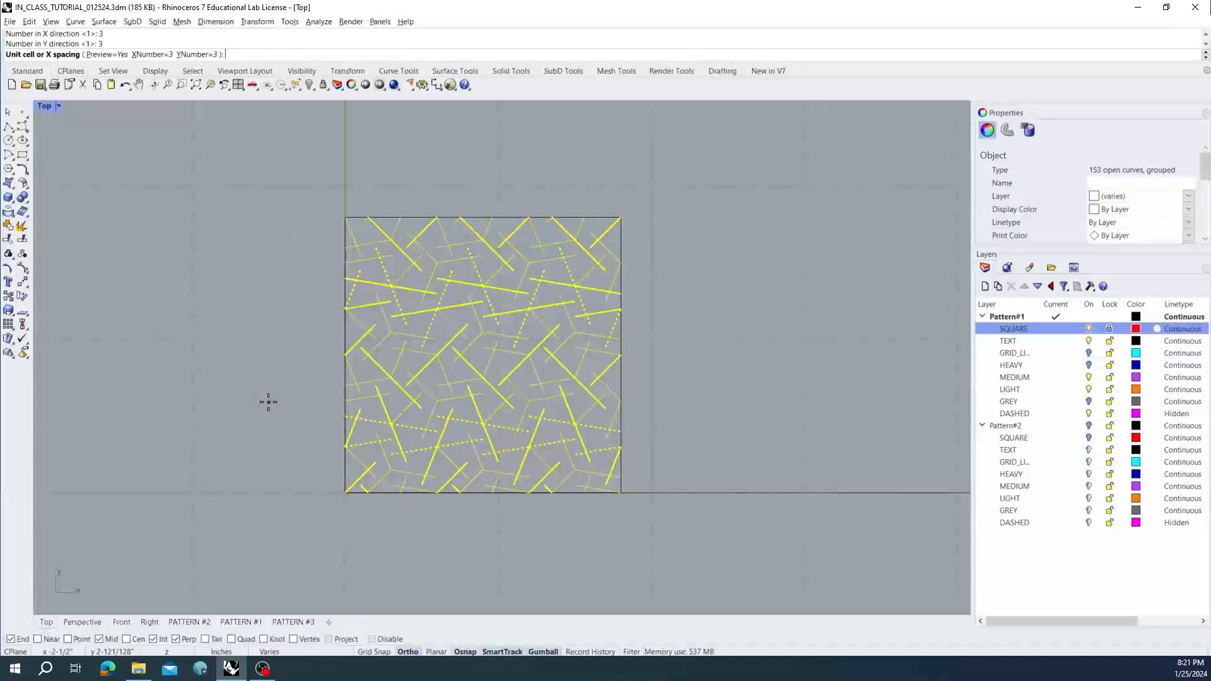
pyautogui.click(341, 494)
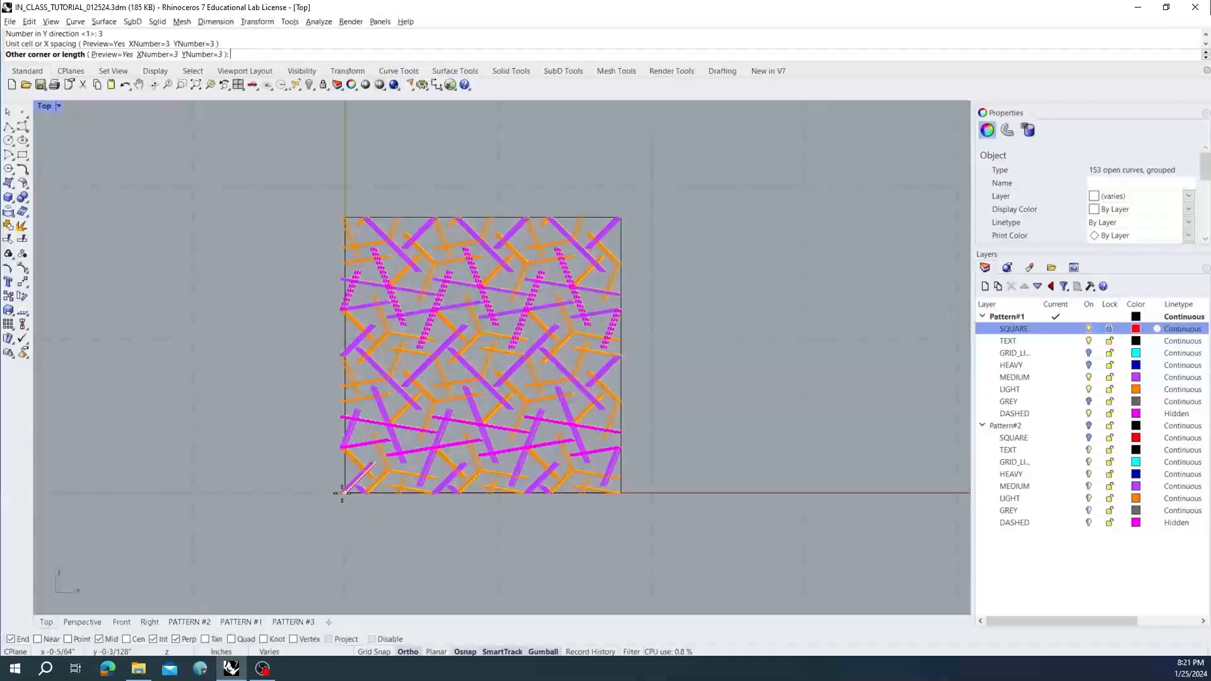
pyautogui.scroll(-4, 599, 240)
pyautogui.moveTo(583, 247); pyautogui.dragTo(419, 305, button='right')
pyautogui.scroll(-3, 418, 305)
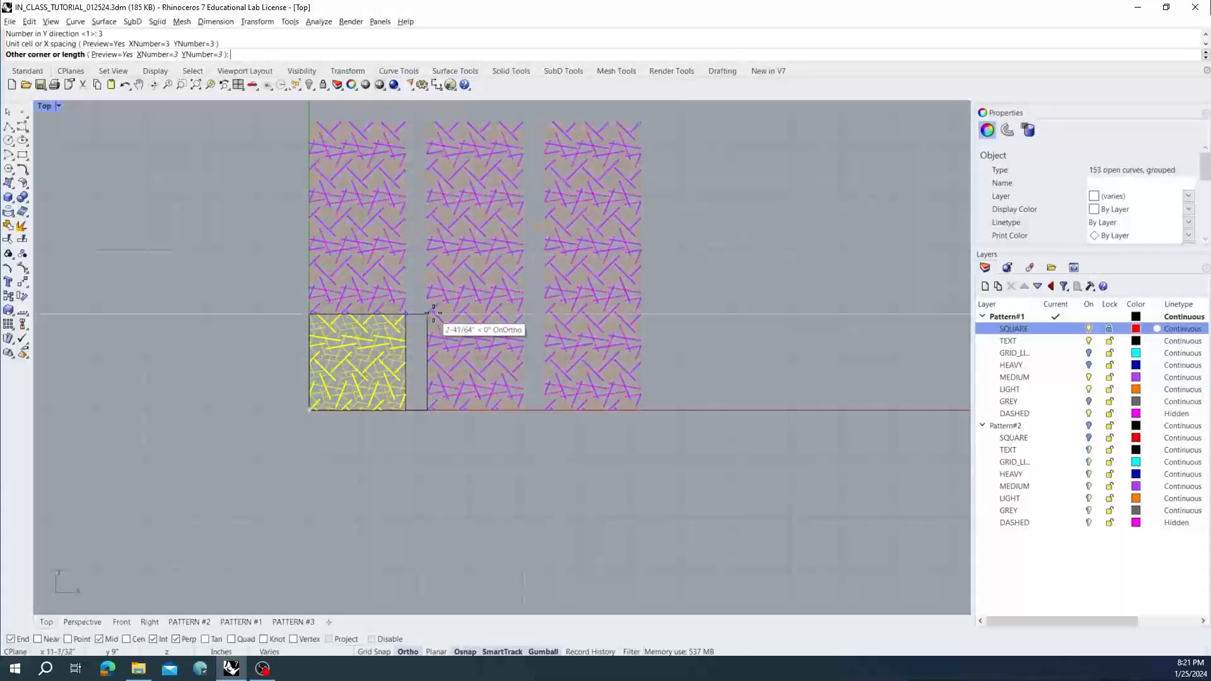
pyautogui.click(438, 314)
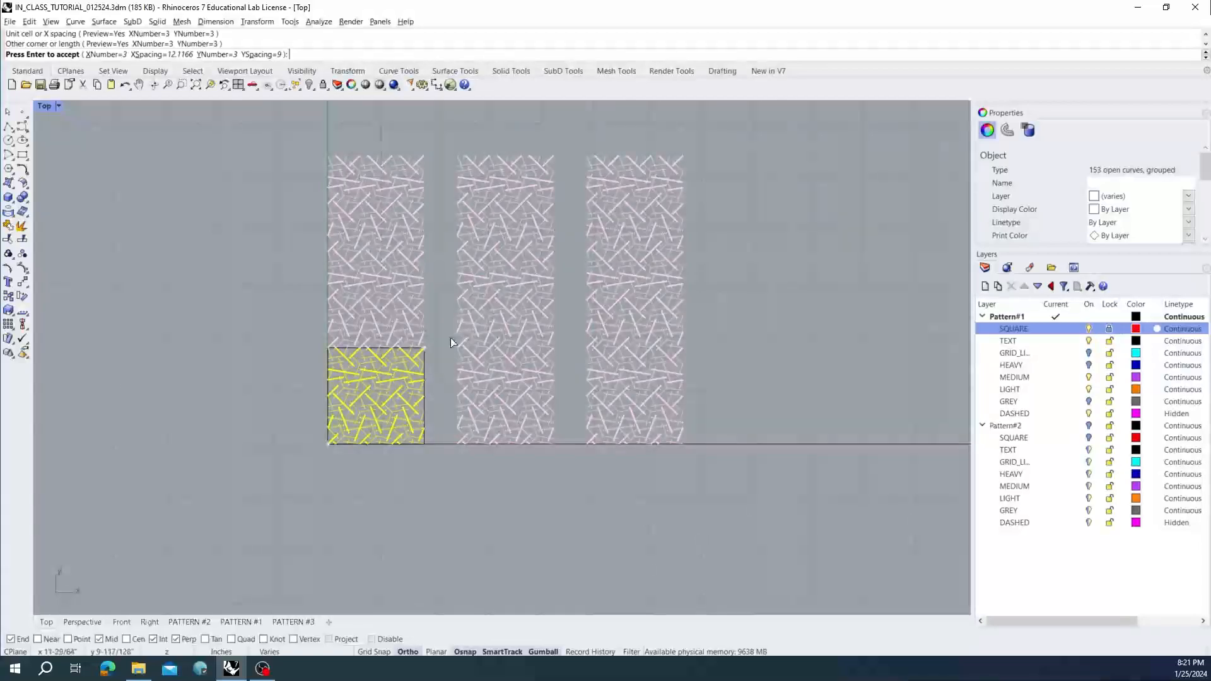
pyautogui.scroll(3, 403, 391)
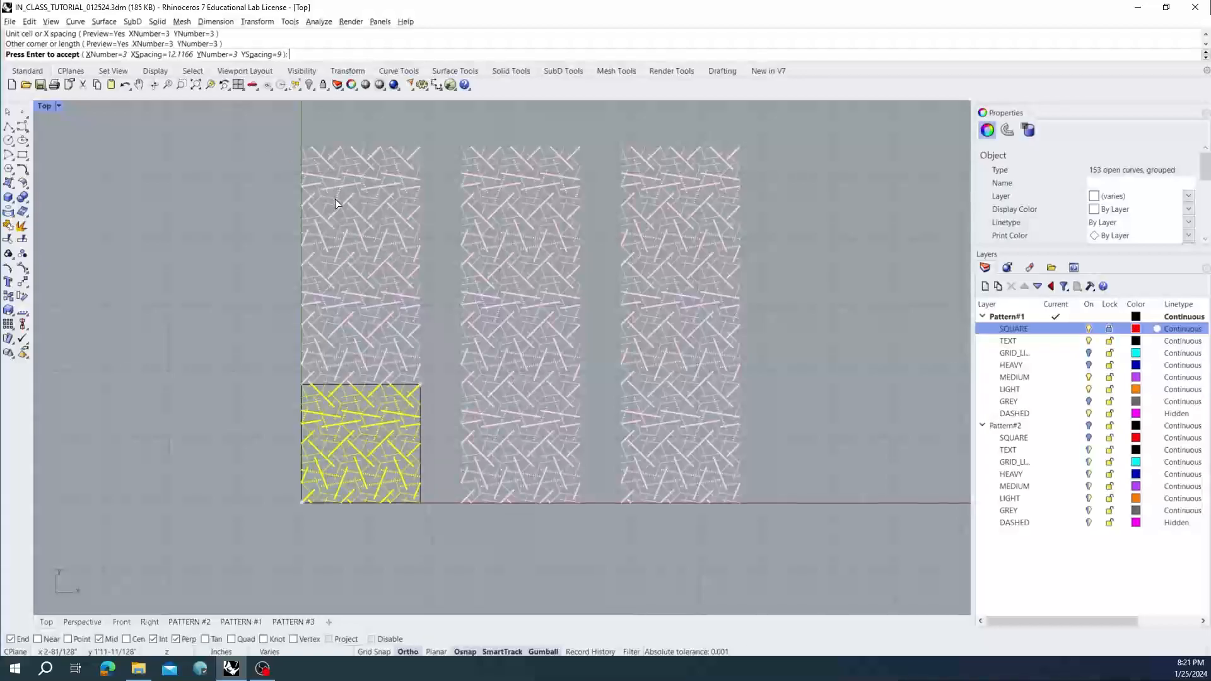
pyautogui.press('Escape')
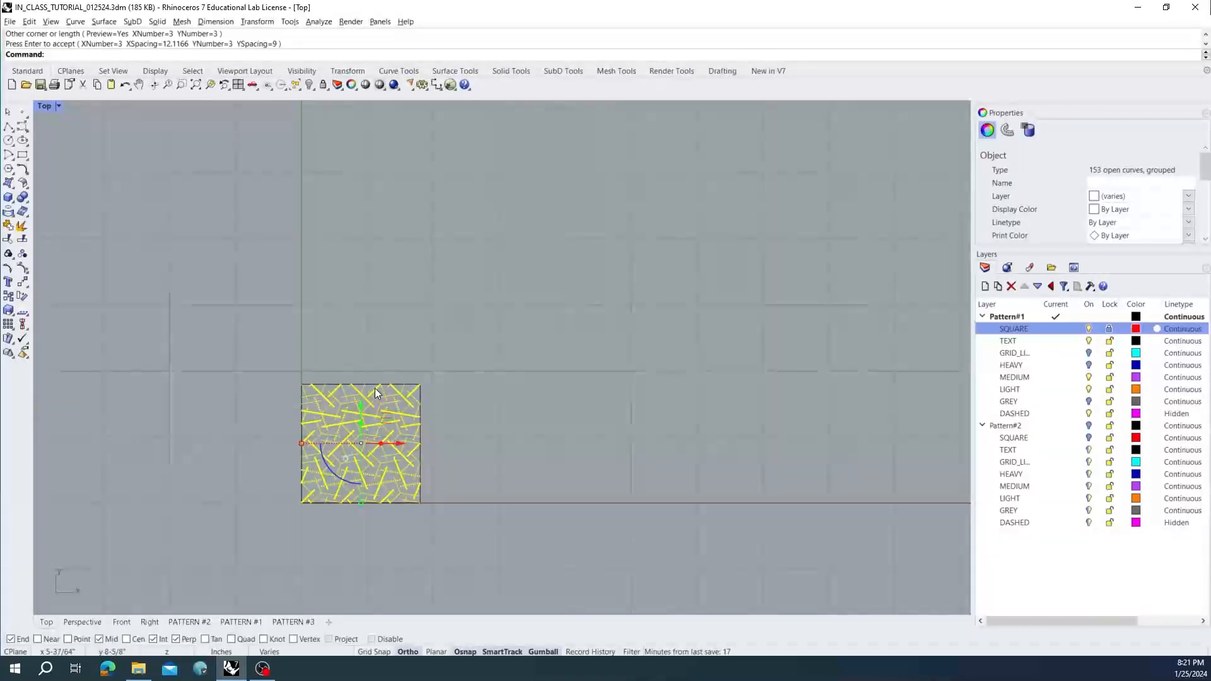
# - Array the grouped pattern with 3 in X, 3 in Y and 1 in Z, using 9-inch spacing in both X and Y
pyautogui.press('Return')
pyautogui.write('3')
pyautogui.press('Return')
pyautogui.press('Return')
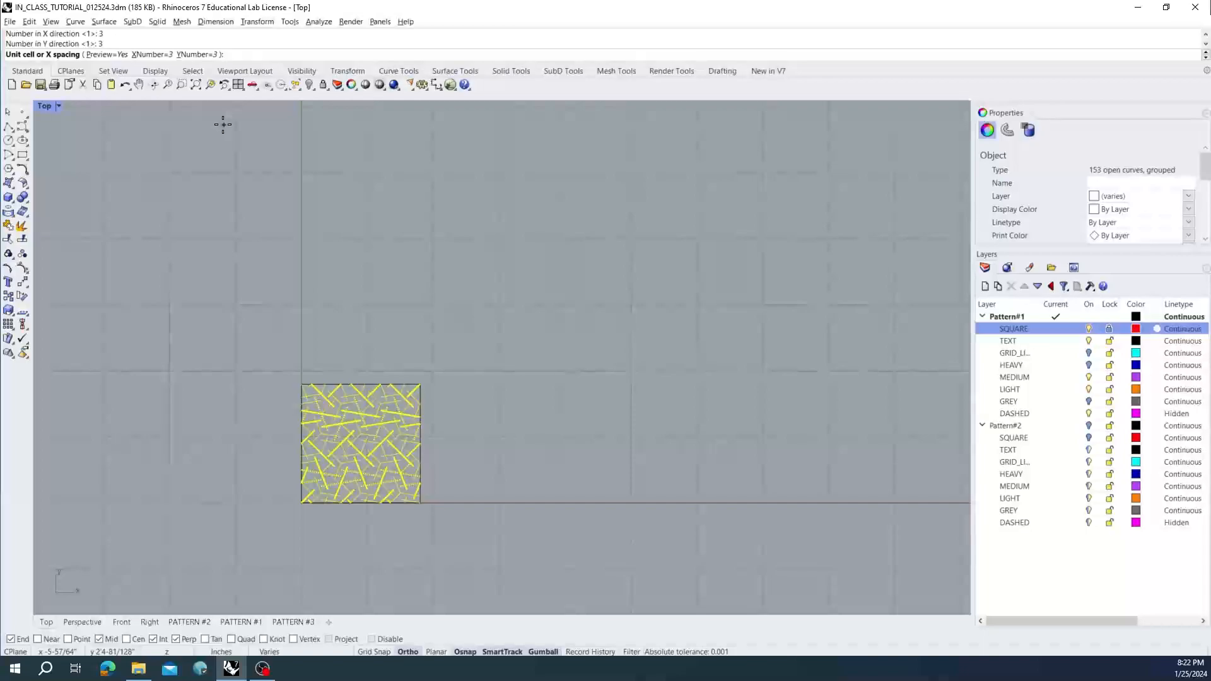
pyautogui.write('9')
pyautogui.press('Return')
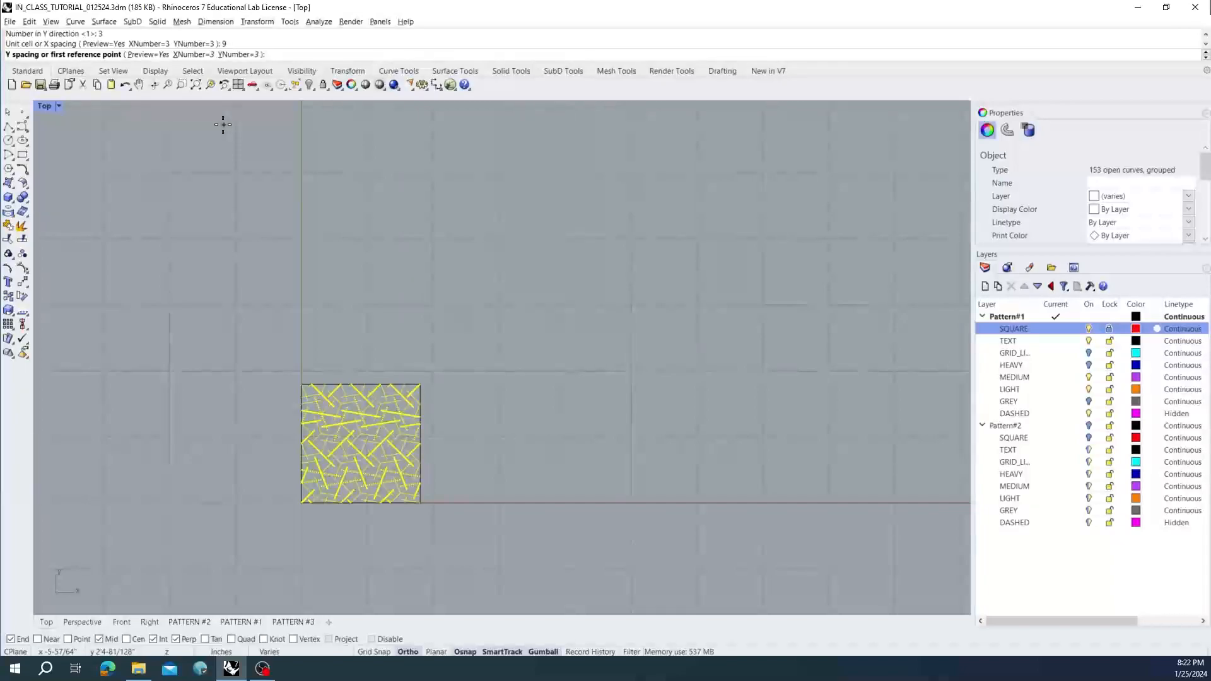
pyautogui.write('9')
pyautogui.press('Return')
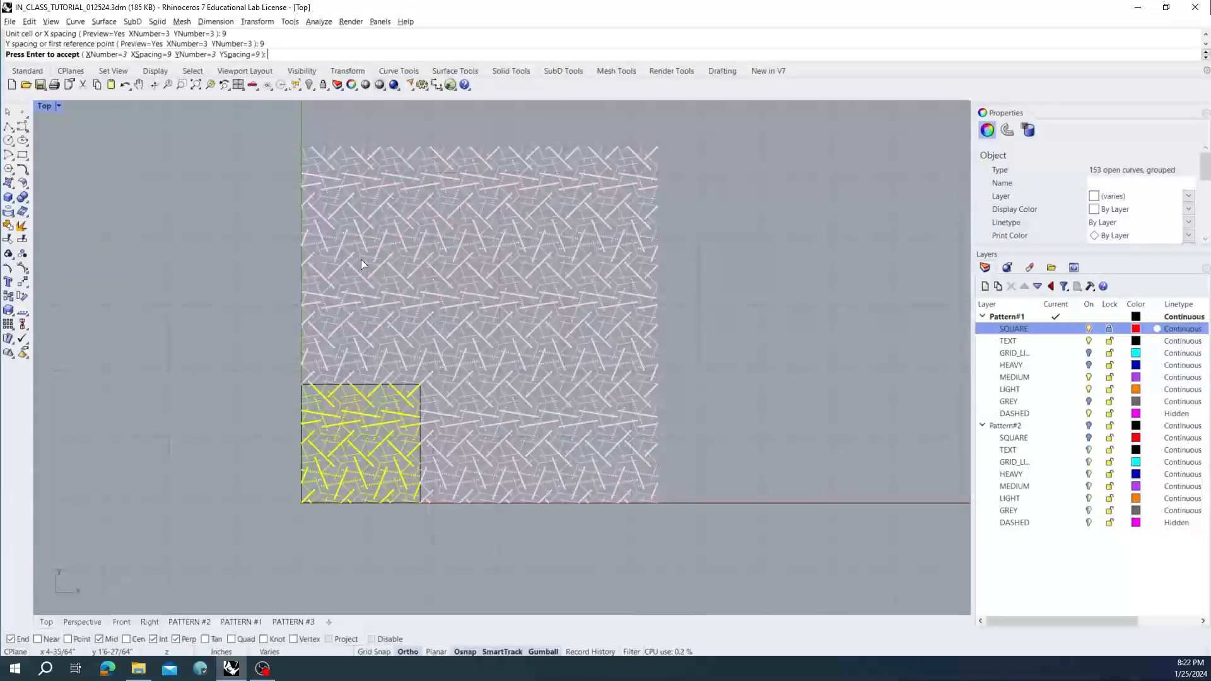
pyautogui.moveTo(405, 388); pyautogui.dragTo(427, 391, button='right')
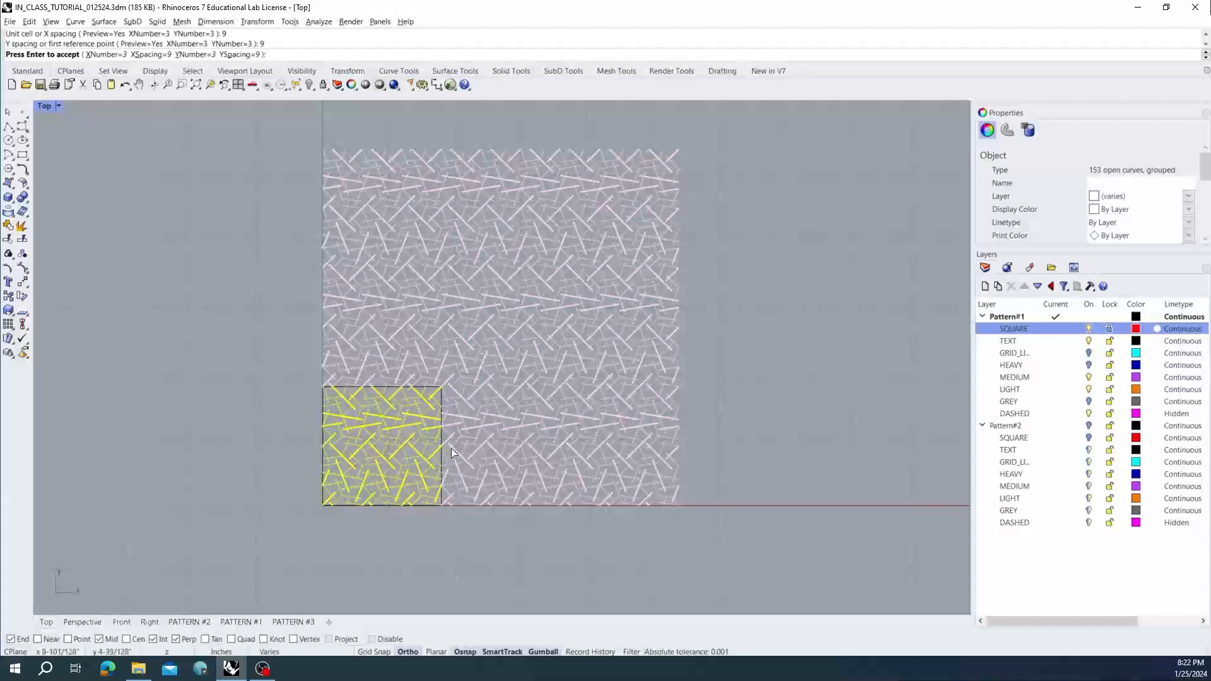
pyautogui.rightClick(425, 527)
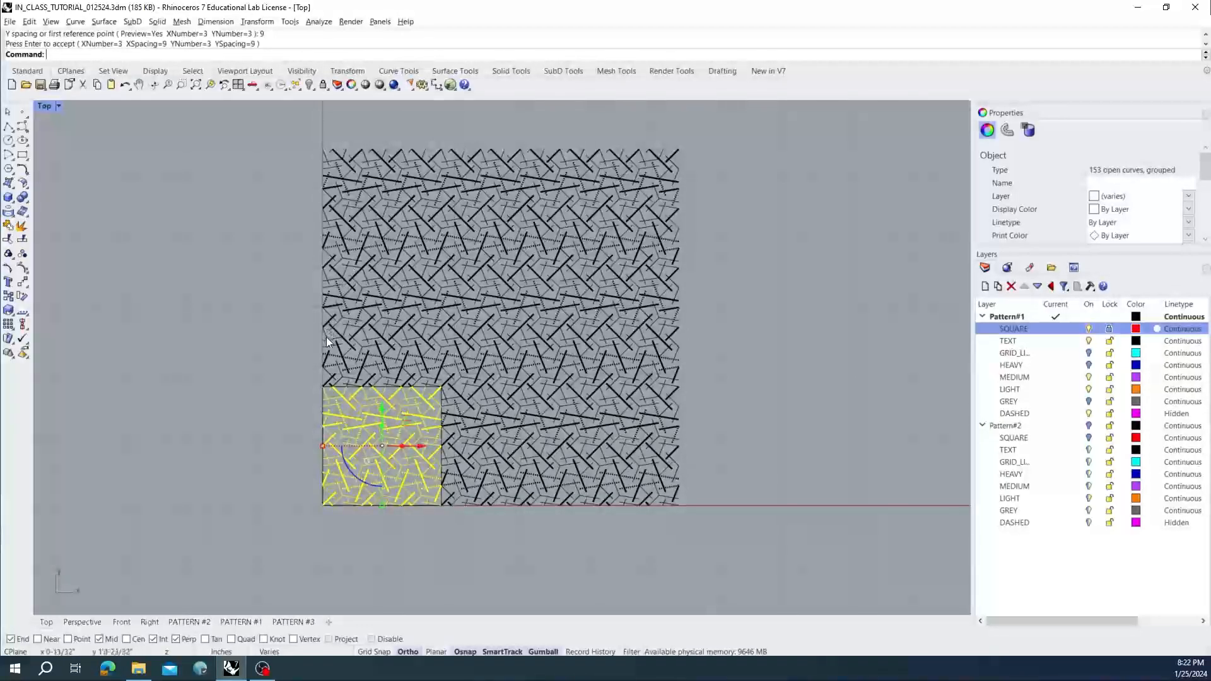
pyautogui.click(258, 306)
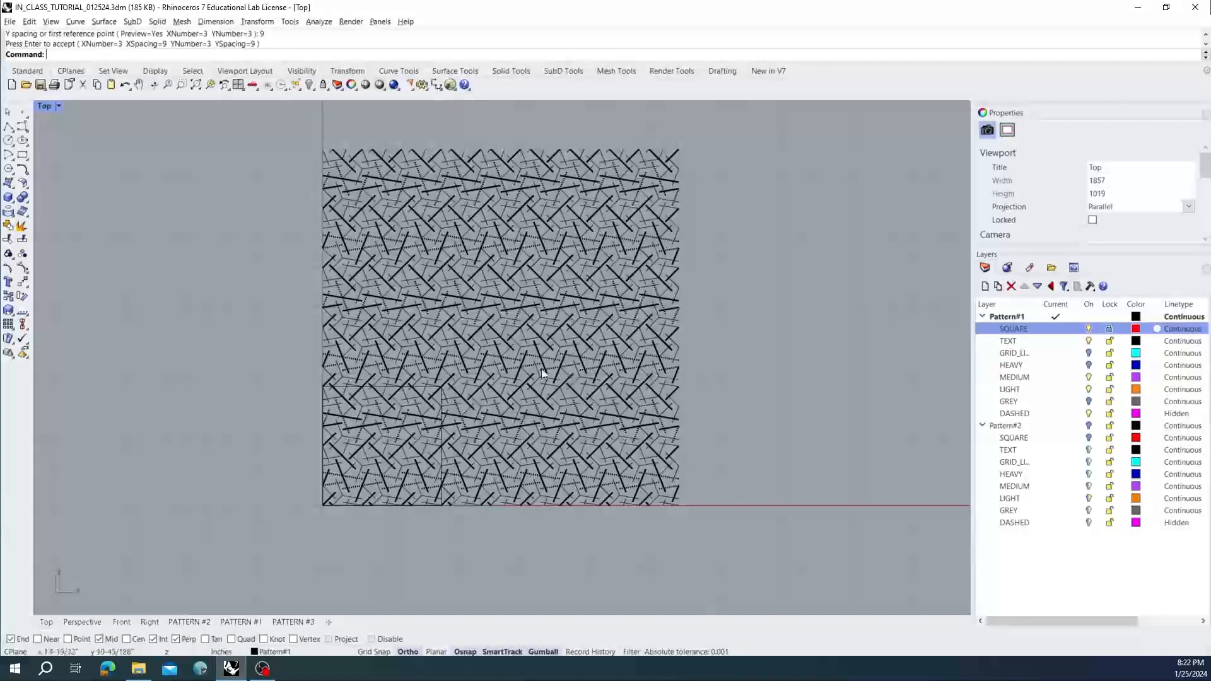
# - Undo the 3-by-3 array of the grouped pattern
pyautogui.moveTo(442, 368); pyautogui.dragTo(435, 389, button='right')
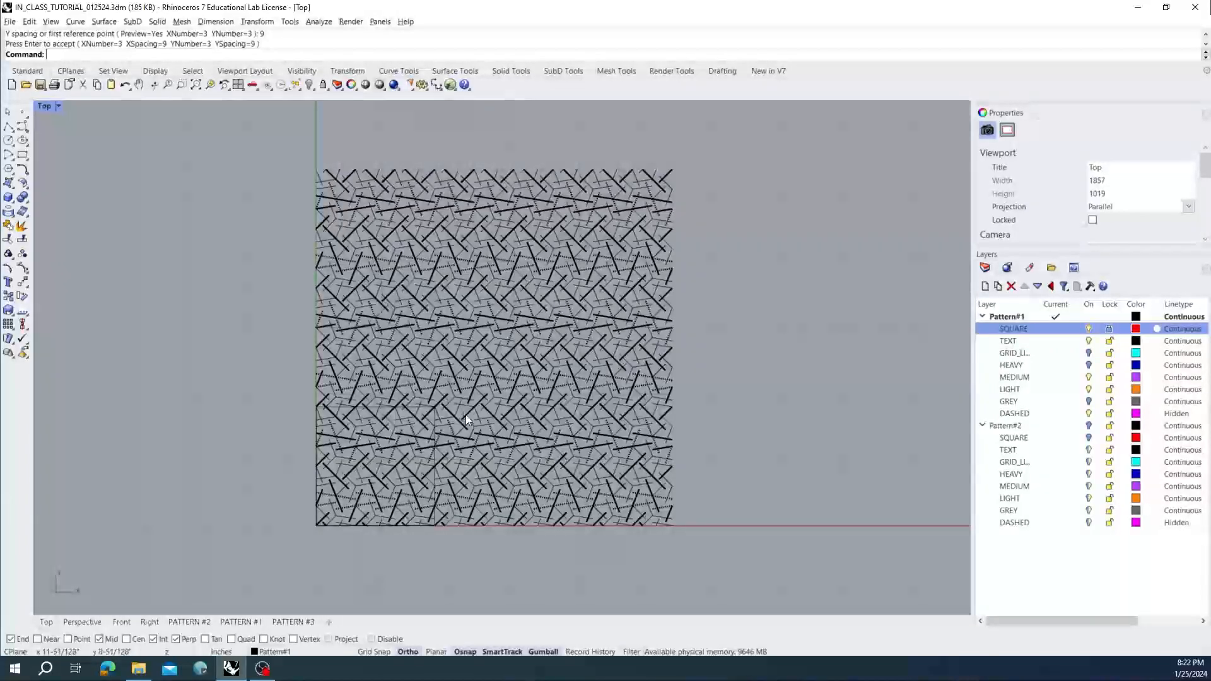
pyautogui.moveTo(475, 347); pyautogui.dragTo(460, 352, button='right')
pyautogui.scroll(-3, 461, 372)
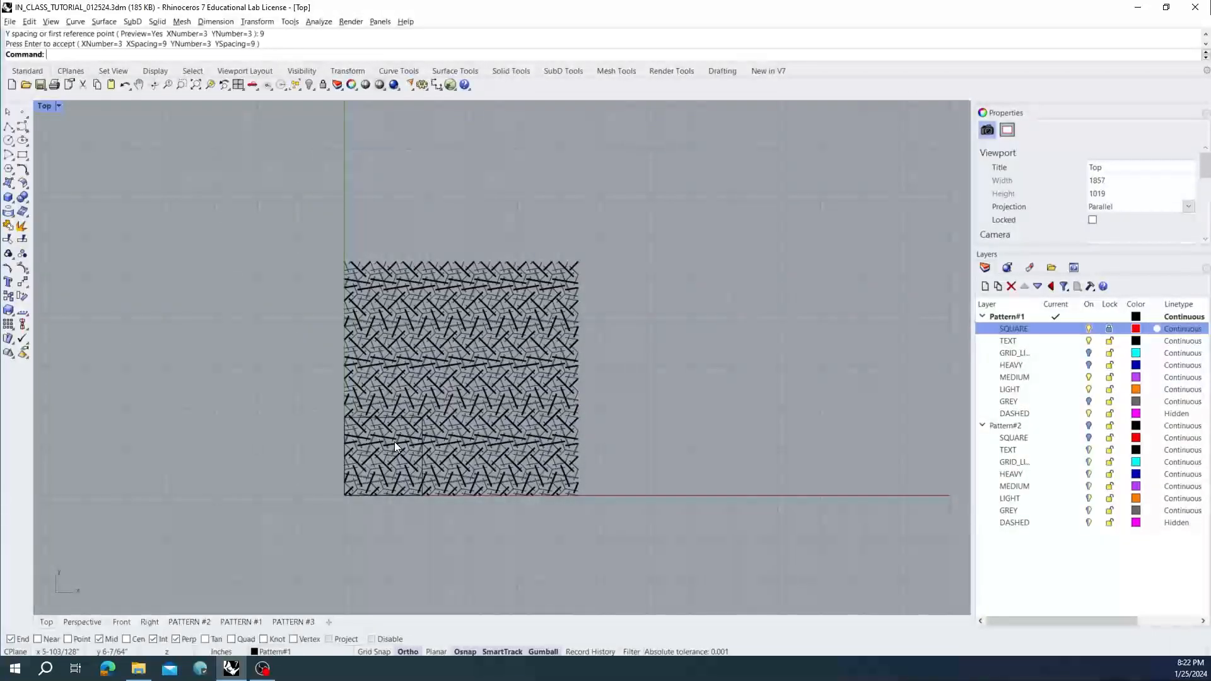
pyautogui.scroll(1, 395, 442)
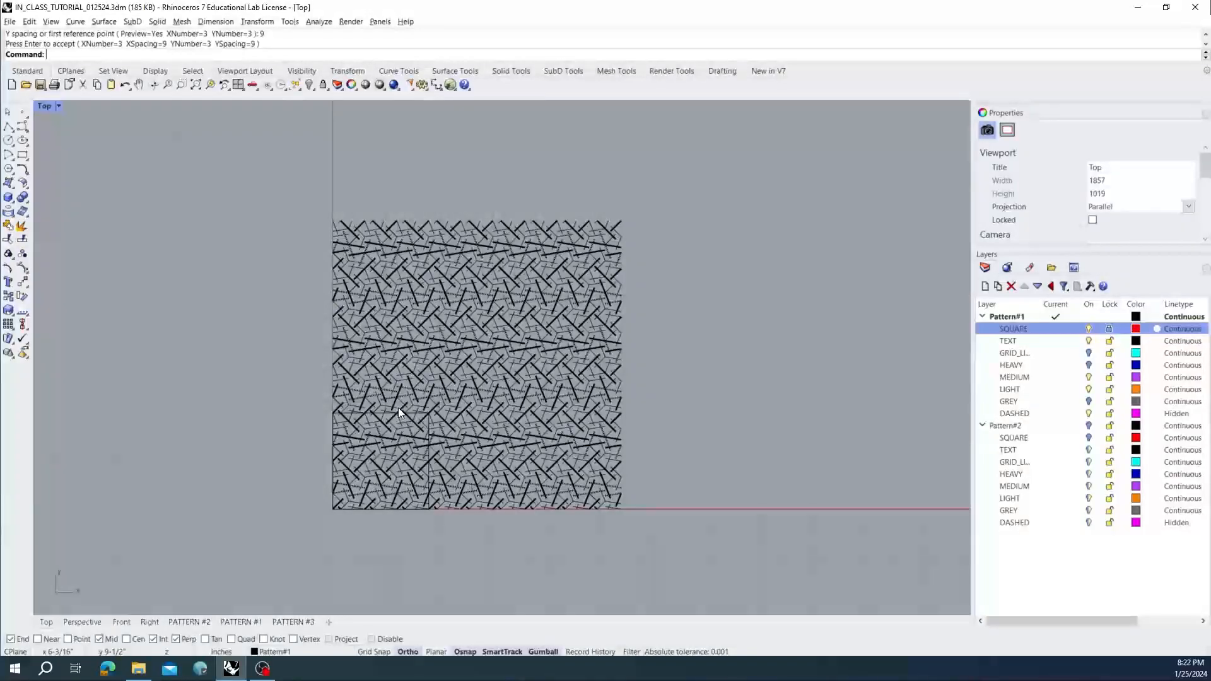
pyautogui.hotkey('ctrl', 'z')
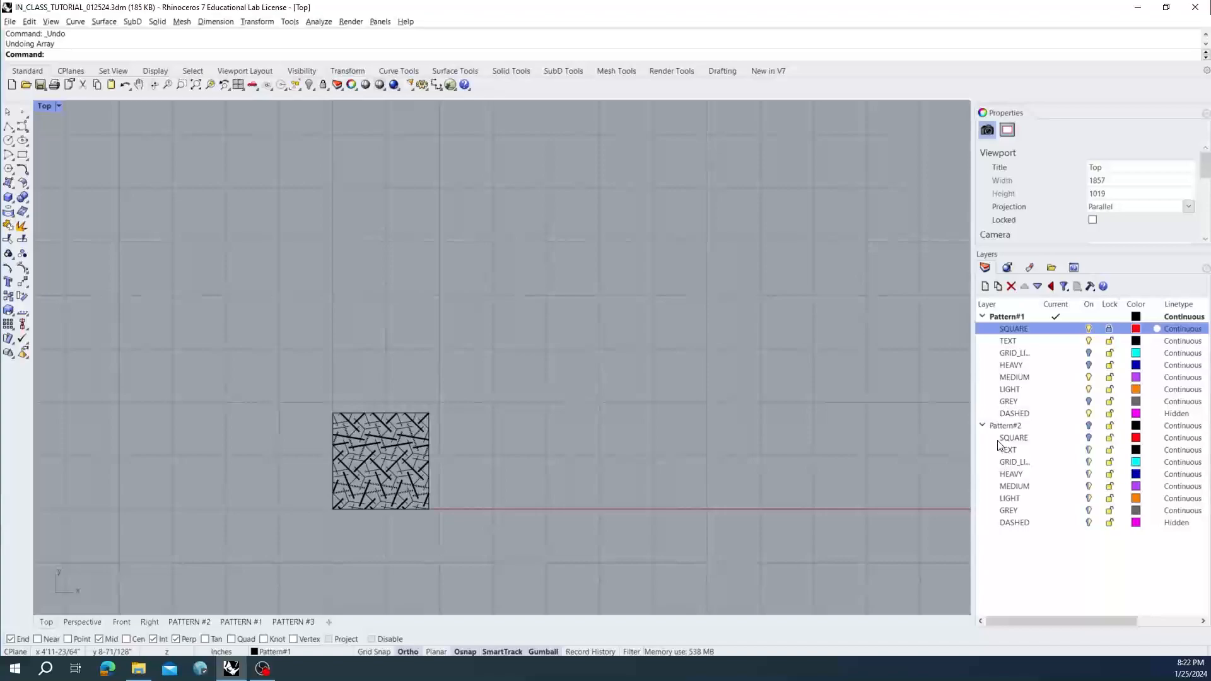
# - Make Pattern#2 the current, visible layer, turn off Pattern#1, and show and lock Pattern#2's SQUARE sublayer
pyautogui.click(1077, 428)
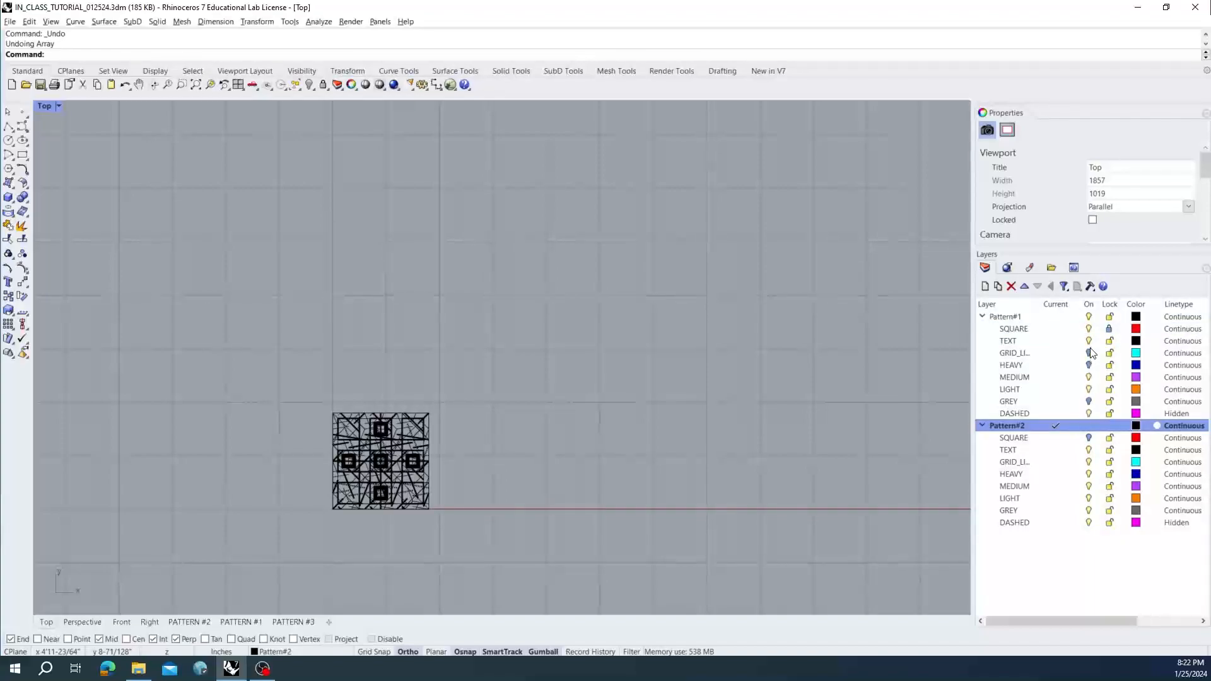
pyautogui.click(1089, 318)
pyautogui.scroll(4, 464, 444)
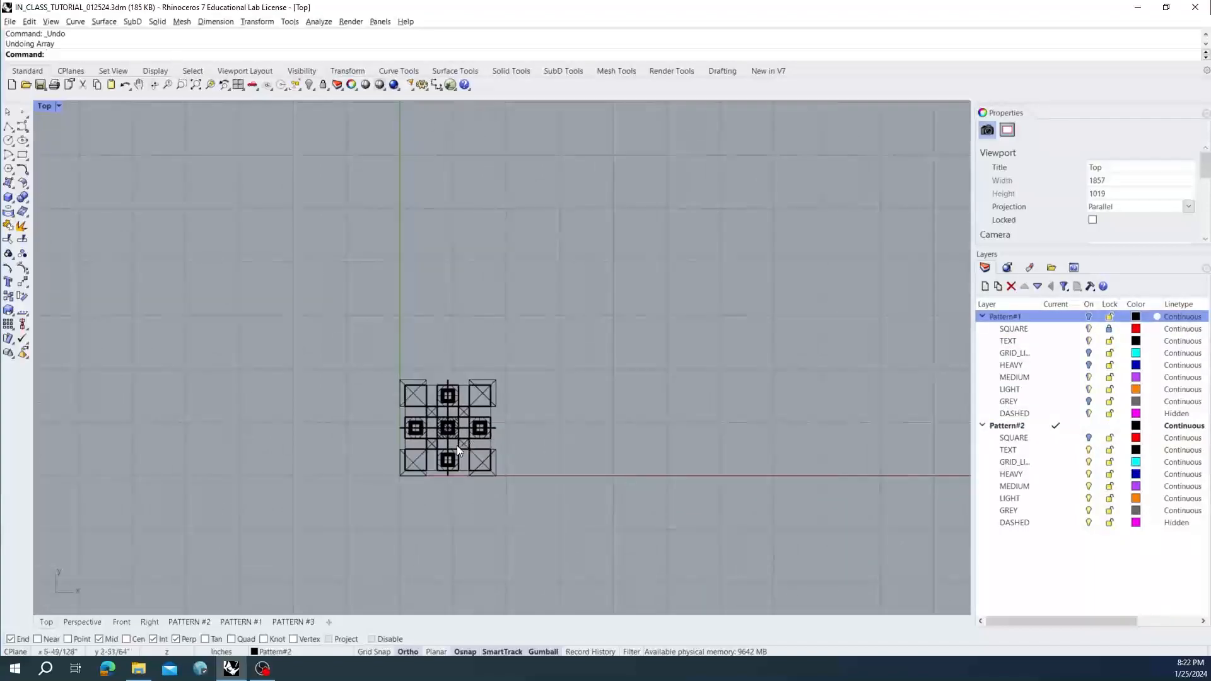
pyautogui.moveTo(449, 442); pyautogui.dragTo(399, 367, button='right')
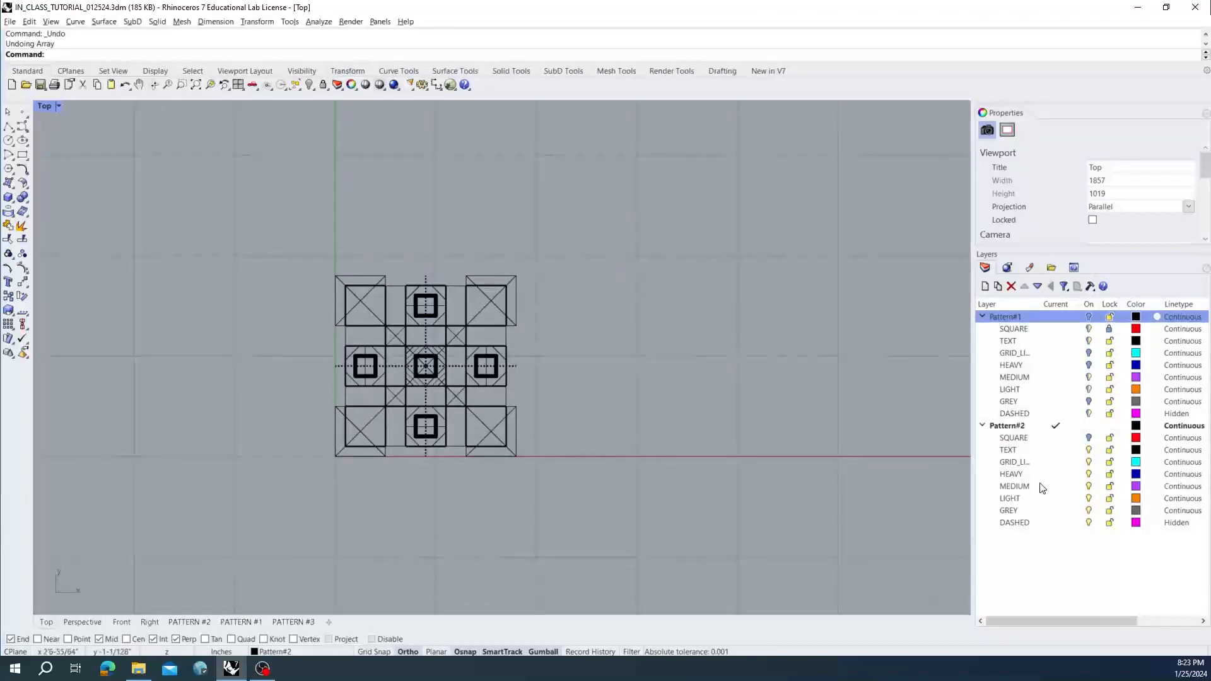
pyautogui.click(1109, 438)
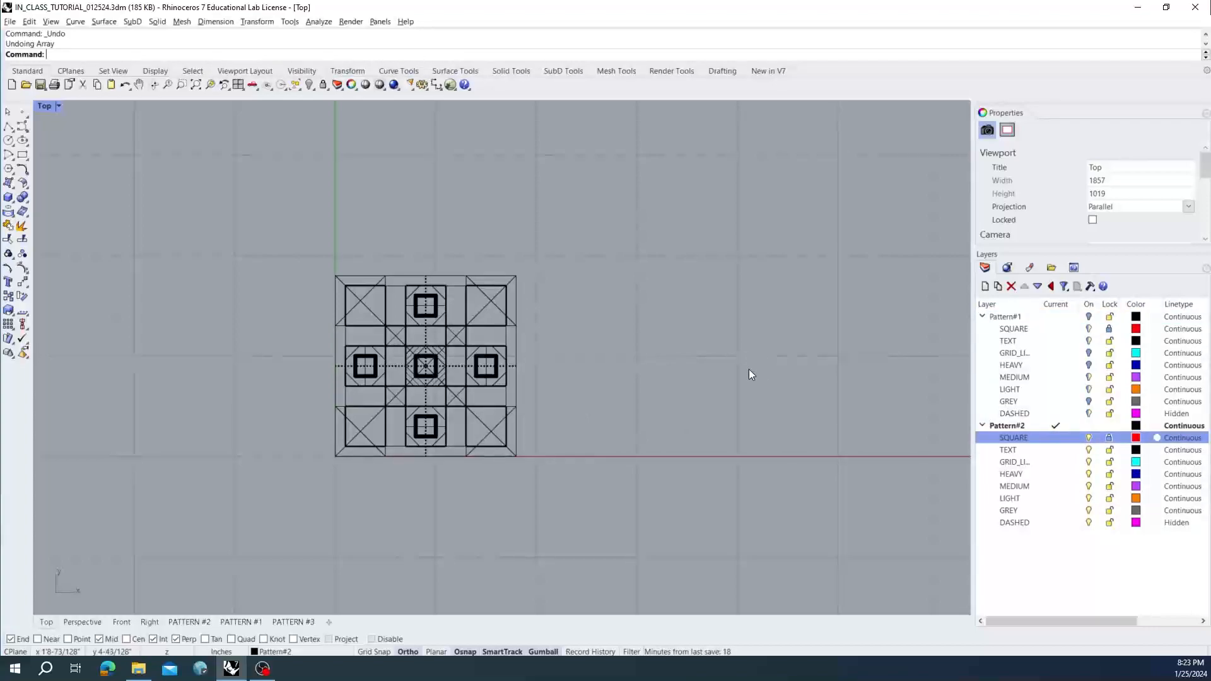
# - Select all the Pattern#2 linework inside the square and group it
pyautogui.moveTo(286, 240); pyautogui.dragTo(539, 518)
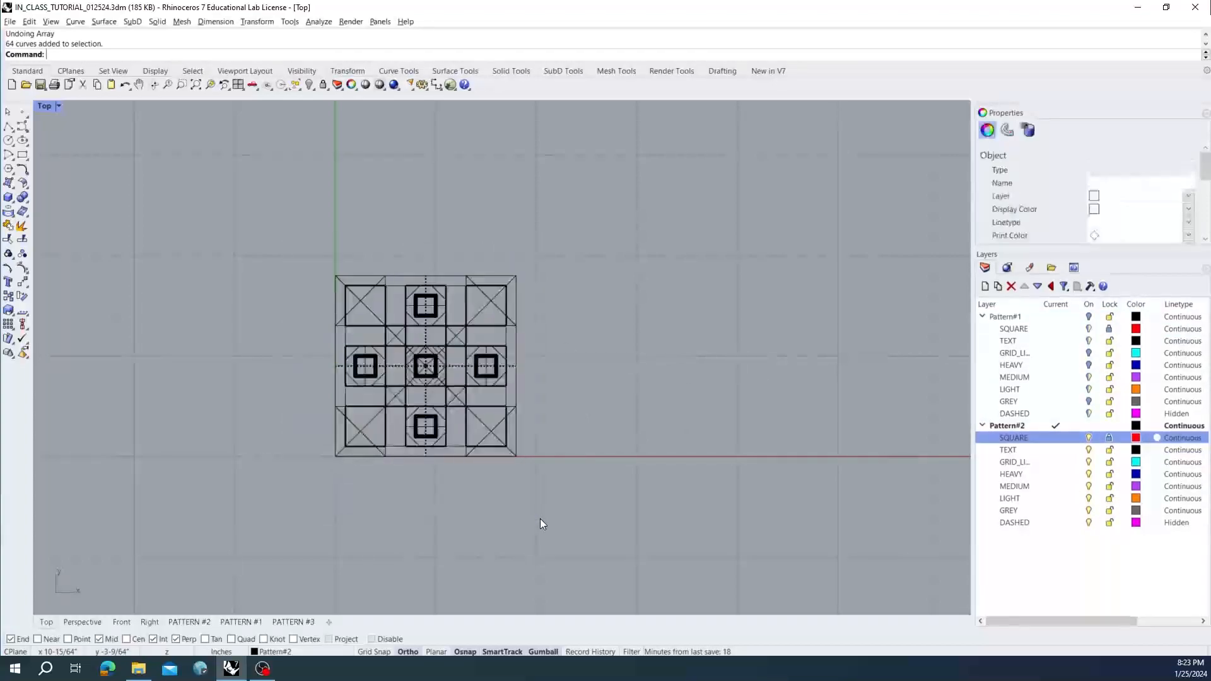
pyautogui.moveTo(249, 231); pyautogui.dragTo(556, 498)
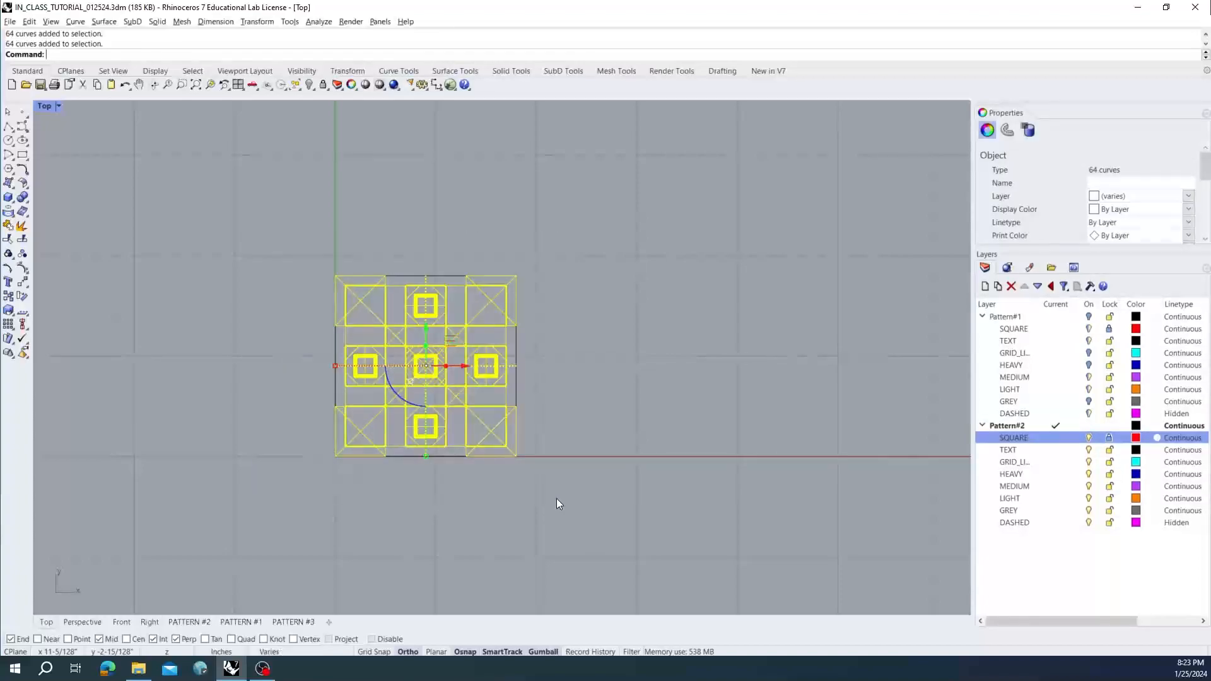
pyautogui.hotkey('ctrl', 'g')
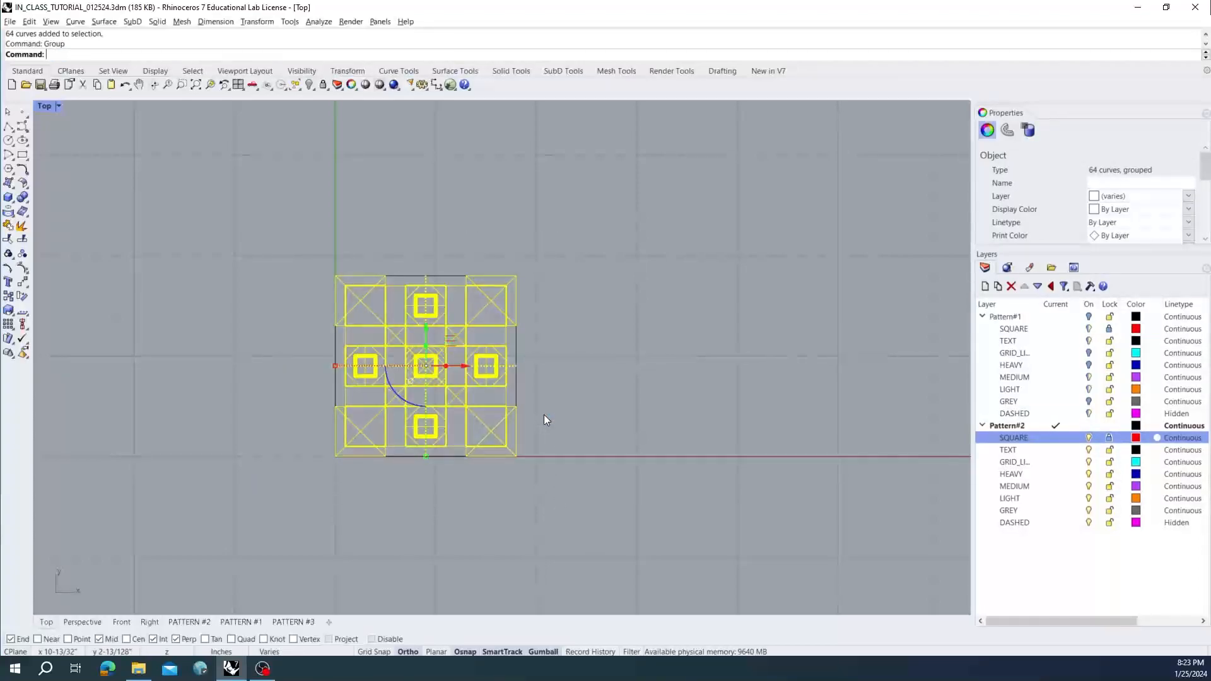
# - ArrayLinear the Pattern#2 group with 3 items, from the square's lower-left corner diagonally to the inner corner of the lower-left crossed cell
pyautogui.write('arr')
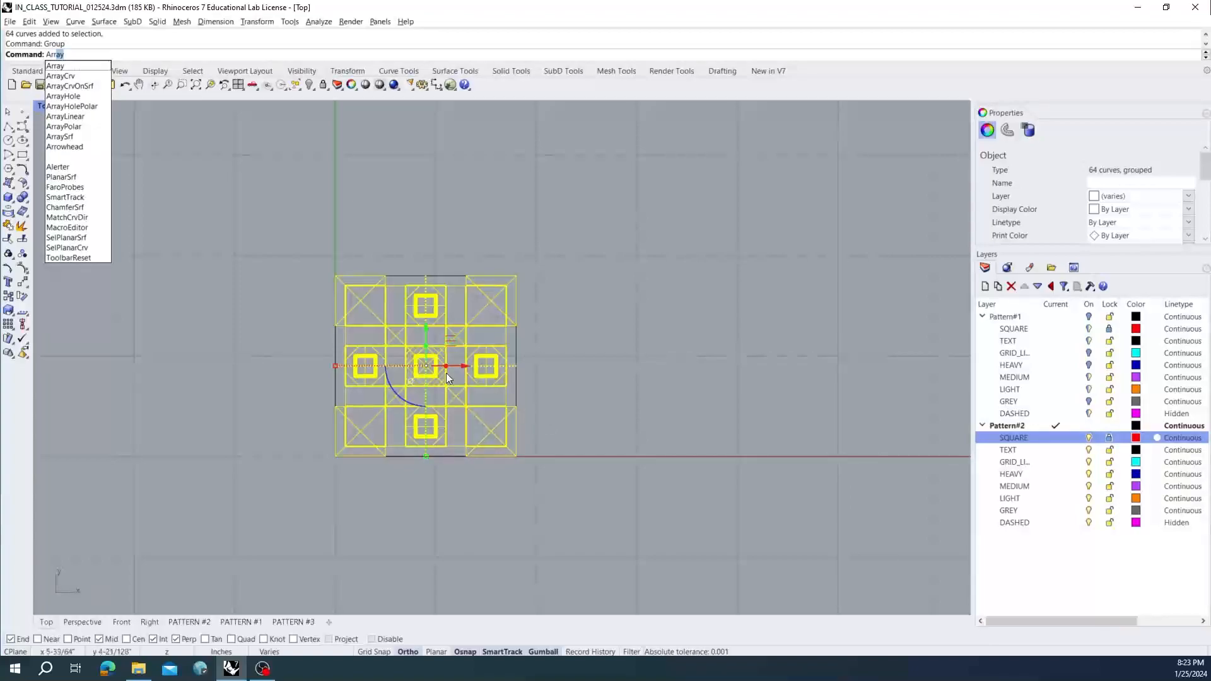
pyautogui.click(84, 117)
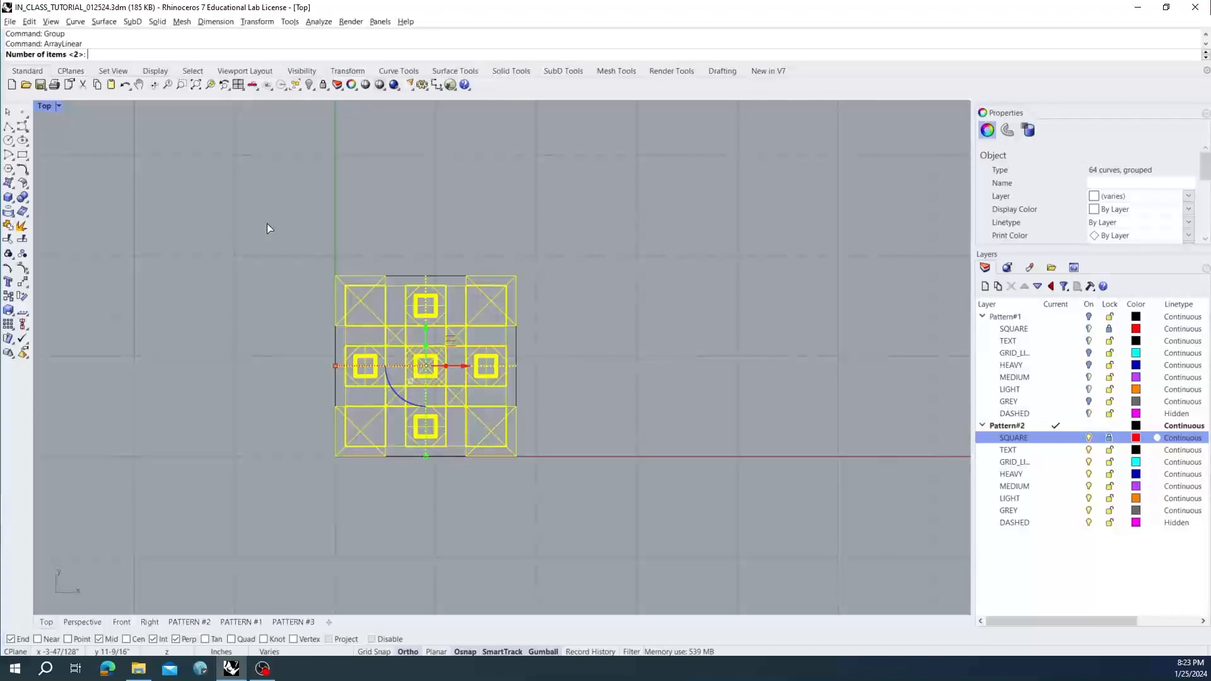
pyautogui.write('3')
pyautogui.press('Return')
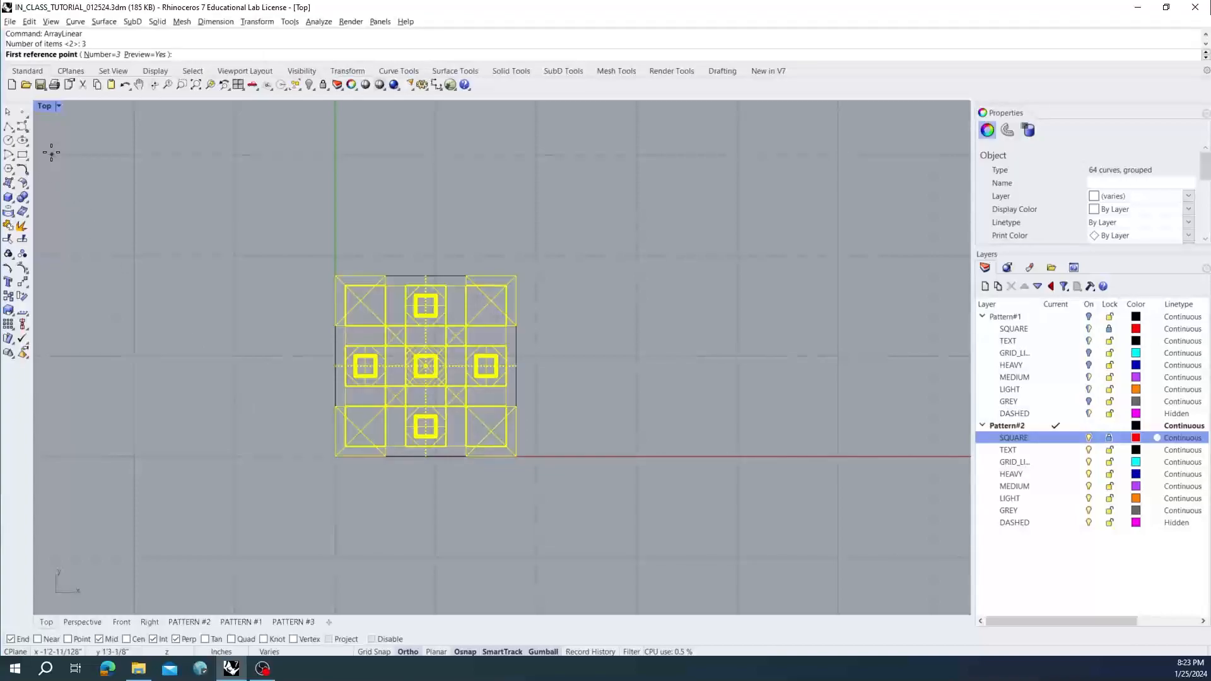
pyautogui.click(334, 455)
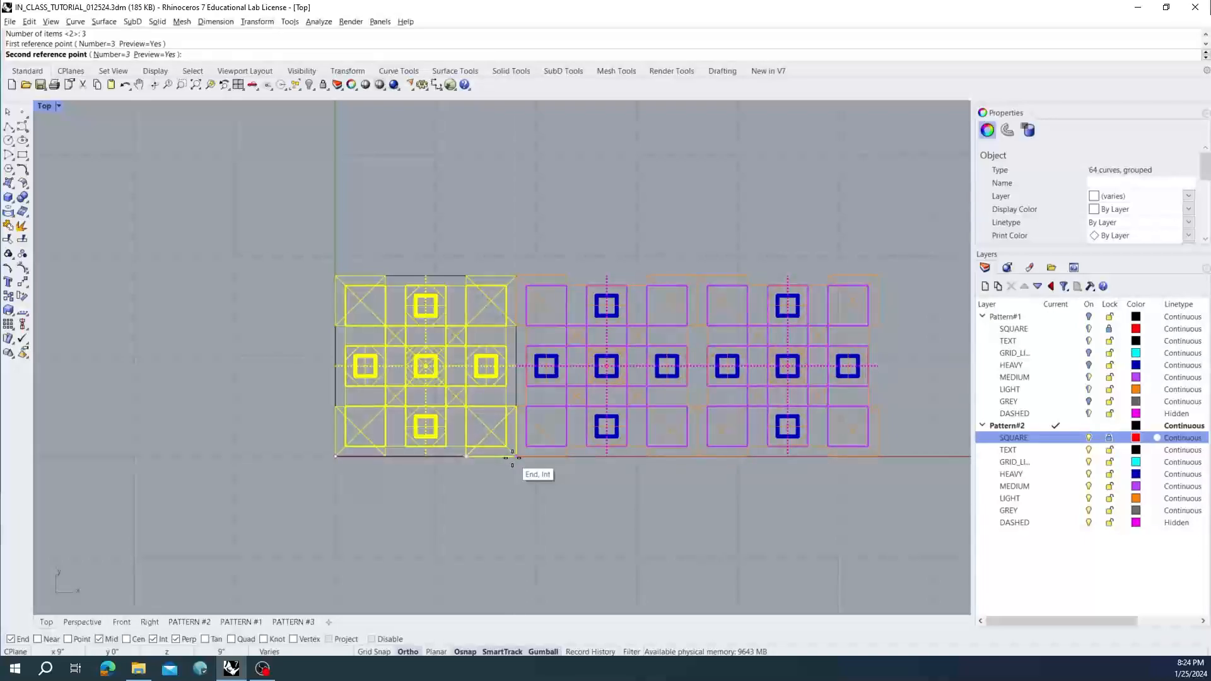
pyautogui.click(384, 411)
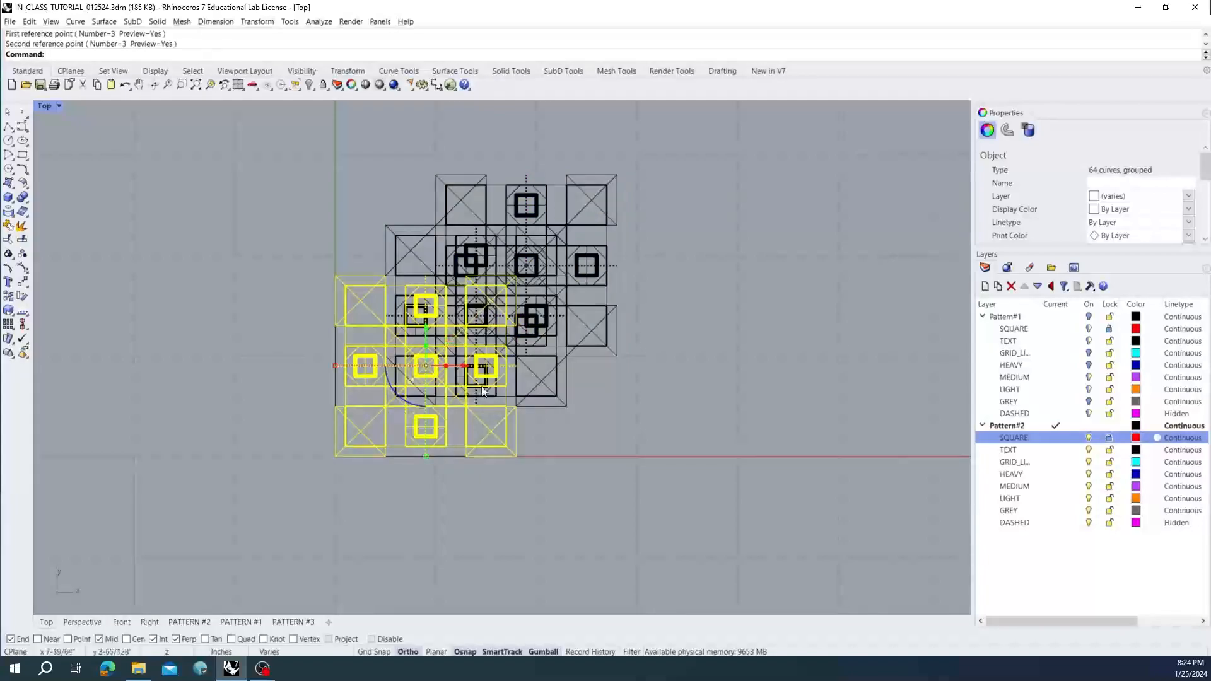
pyautogui.click(312, 221)
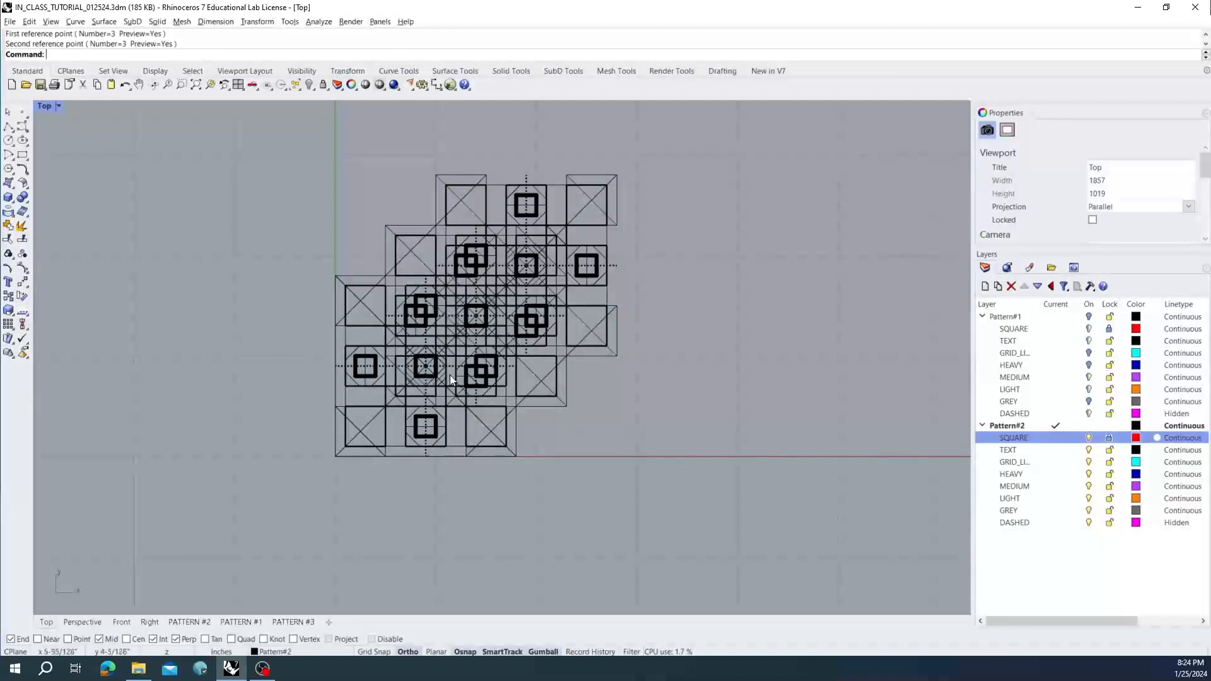
# - Undo the diagonal linear array of the Pattern#2 group
pyautogui.moveTo(444, 362); pyautogui.dragTo(391, 423, button='right')
pyautogui.scroll(1, 417, 394)
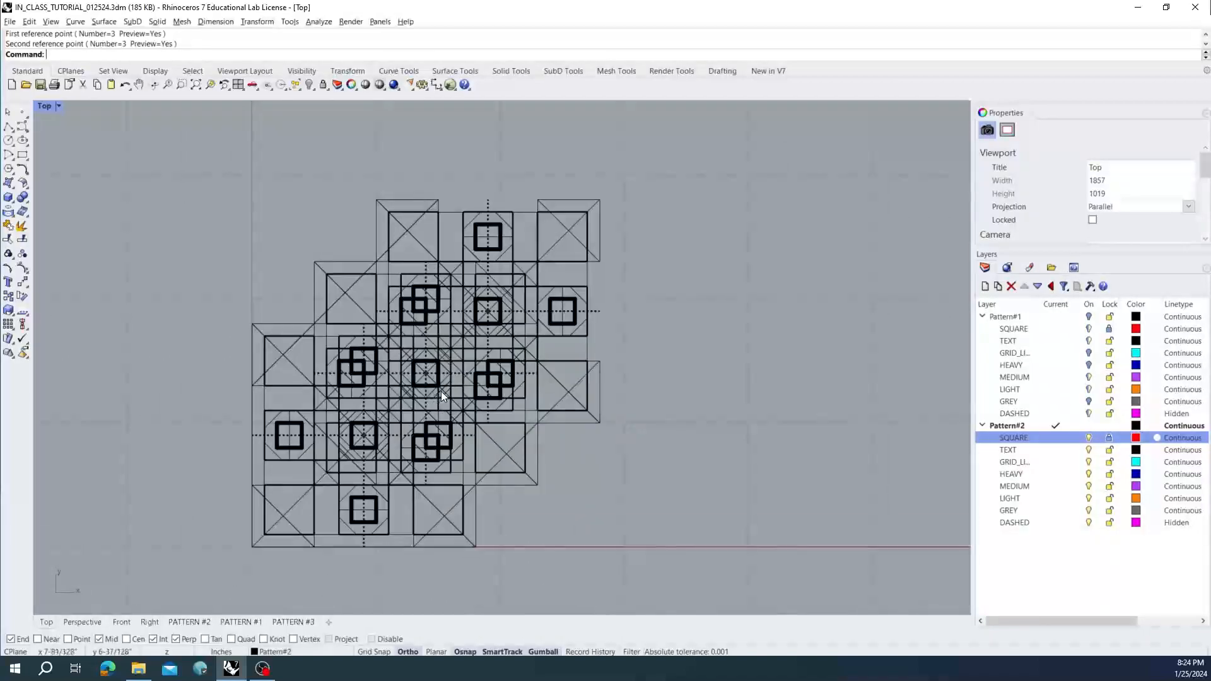
pyautogui.scroll(2, 445, 392)
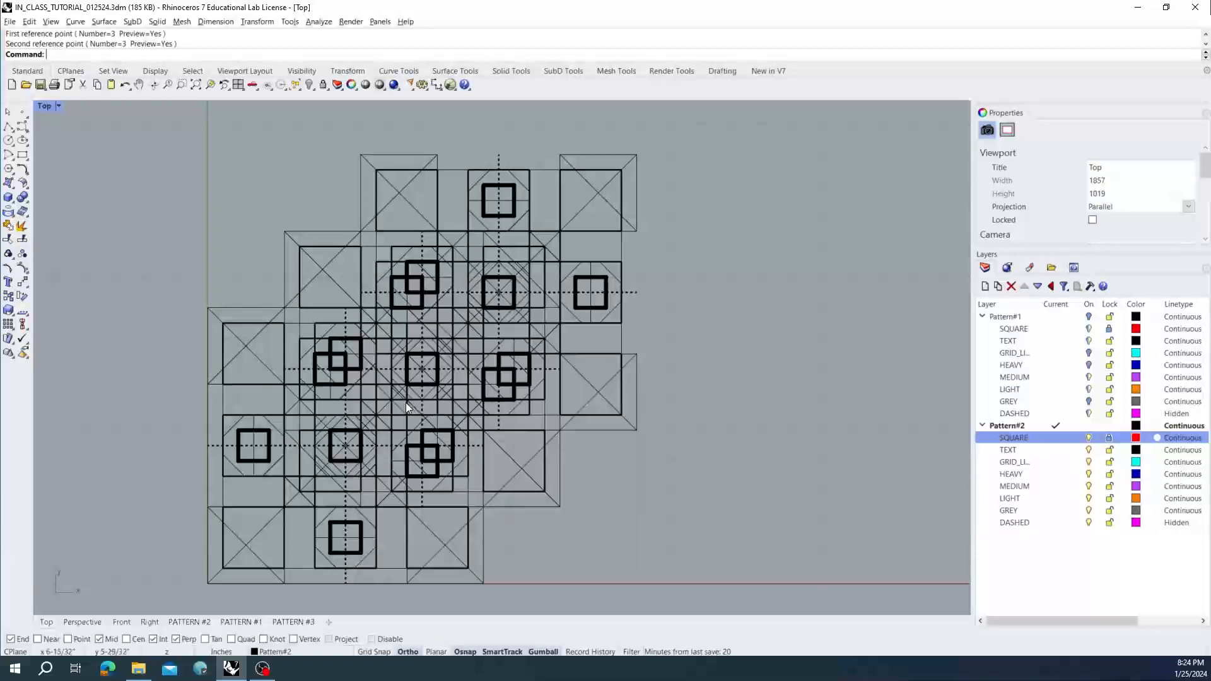
pyautogui.moveTo(387, 425); pyautogui.dragTo(425, 423, button='right')
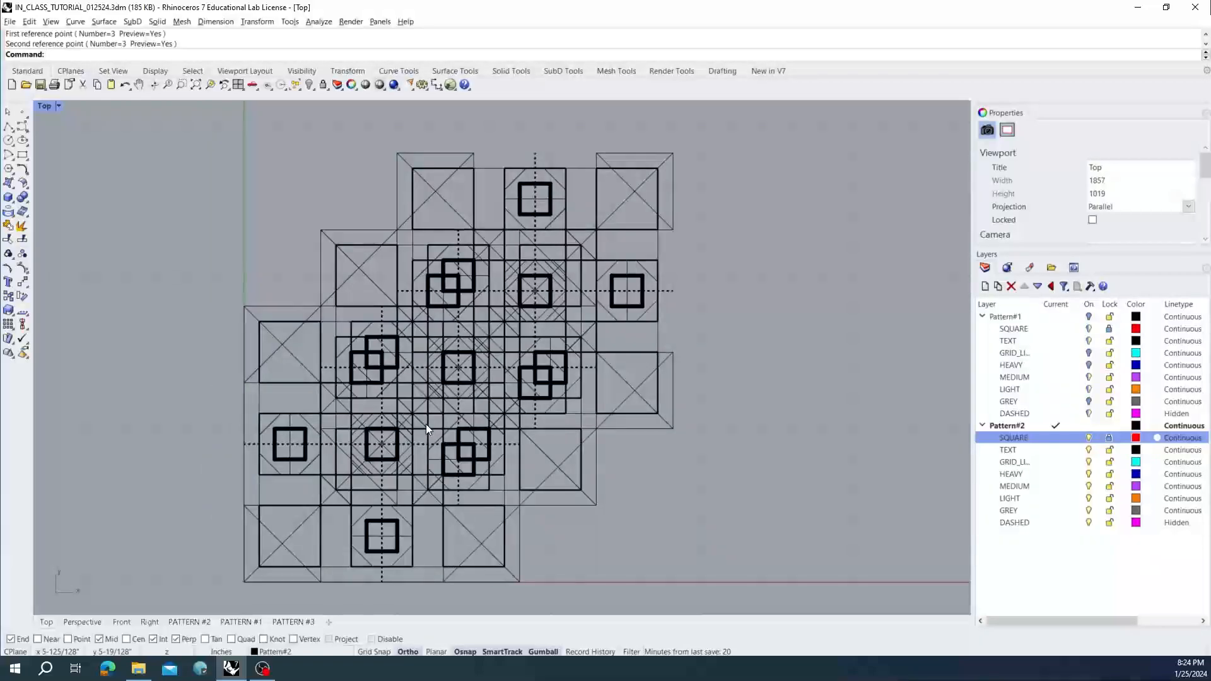
pyautogui.hotkey('ctrl', 'z')
# - Start an ArrayPolar of the grouped Pattern#2 linework, using the centre point of the square as the array's centre
pyautogui.click(418, 393)
pyautogui.write('Array')
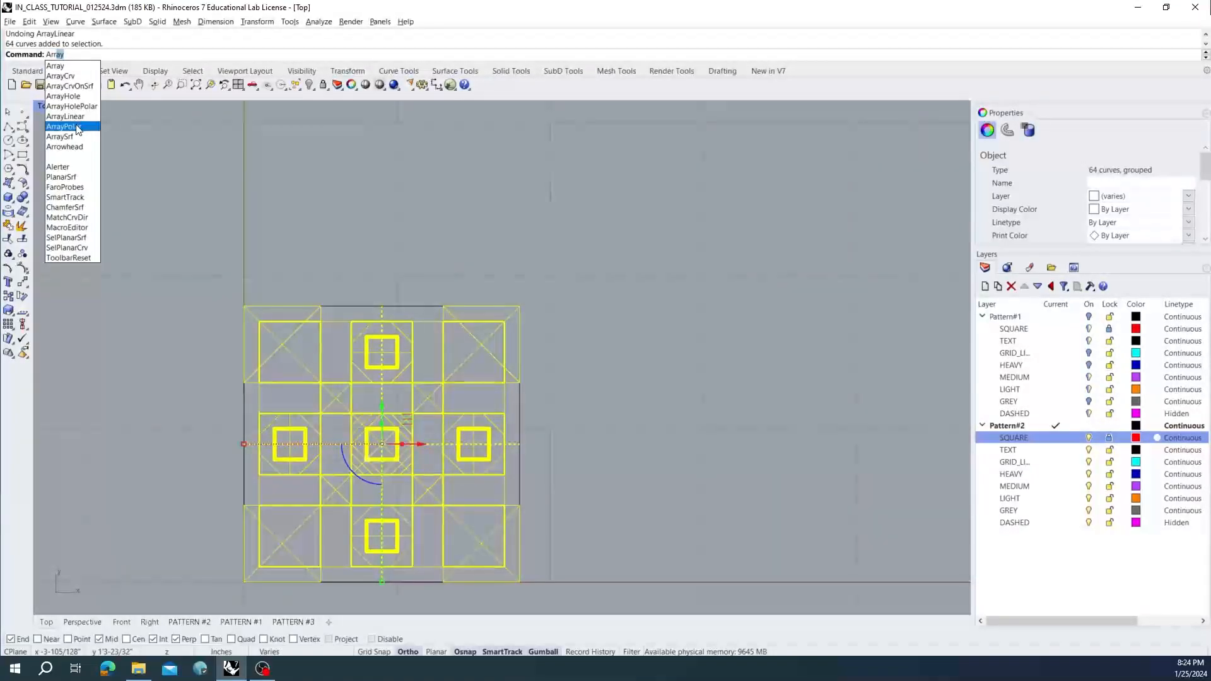
pyautogui.click(73, 128)
pyautogui.moveTo(491, 344); pyautogui.dragTo(505, 290, button='right')
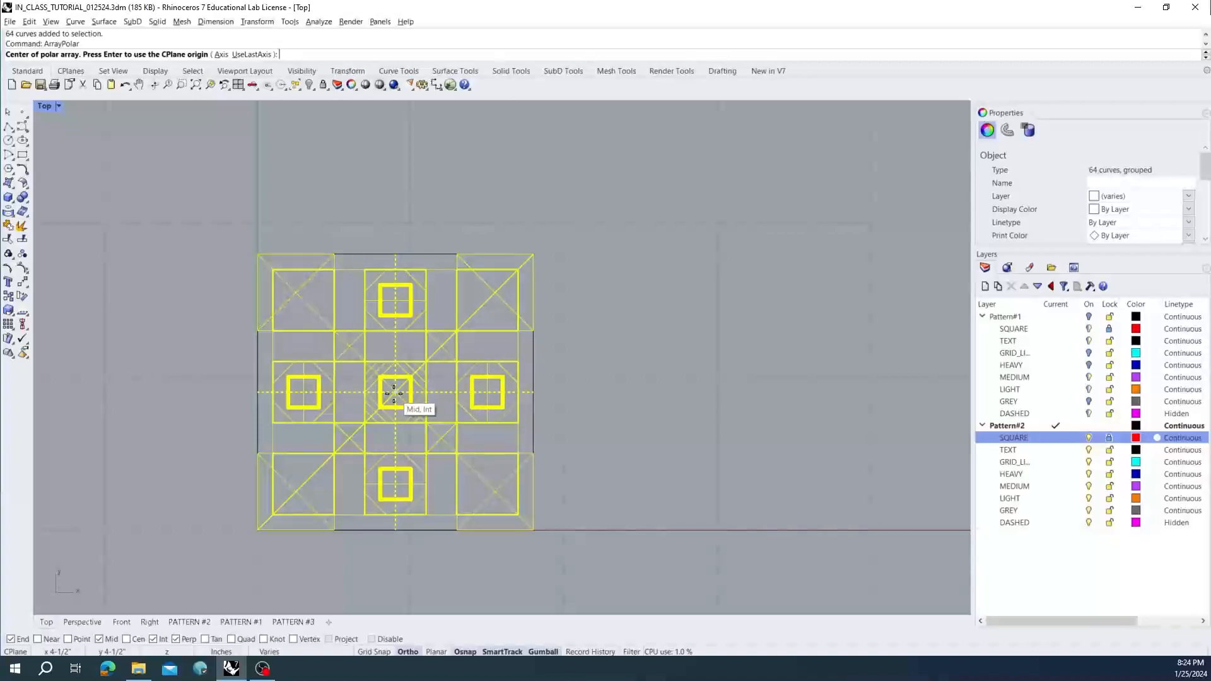
pyautogui.scroll(4, 393, 393)
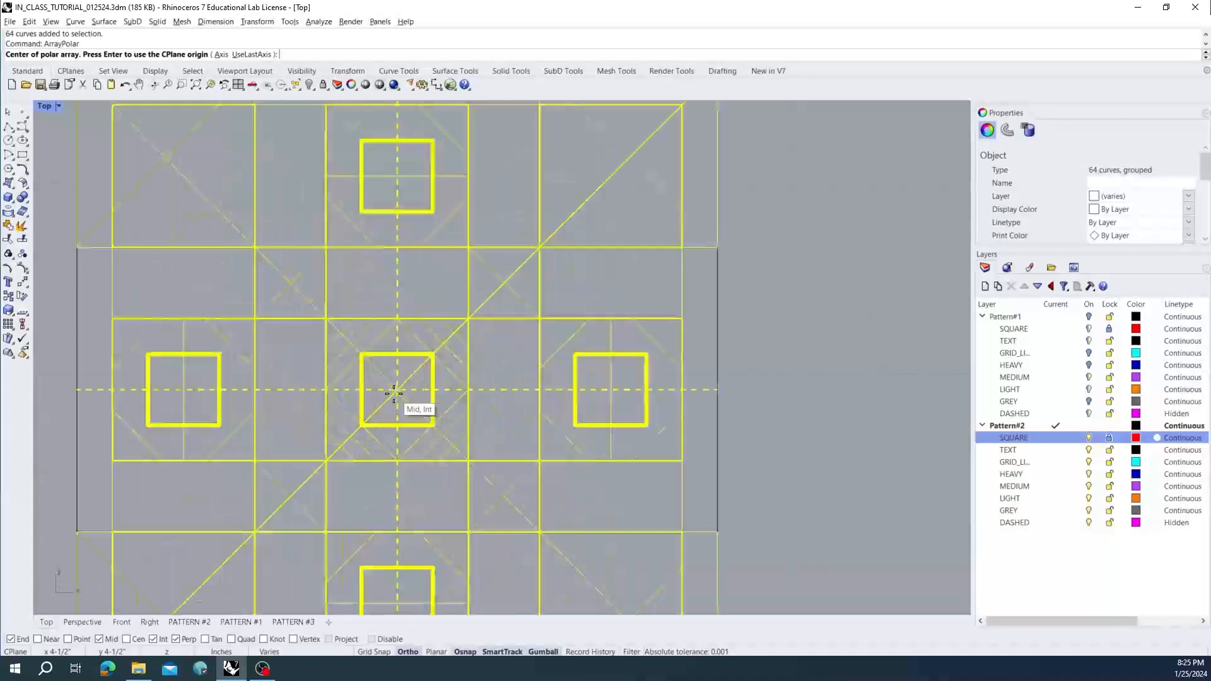
pyautogui.click(399, 390)
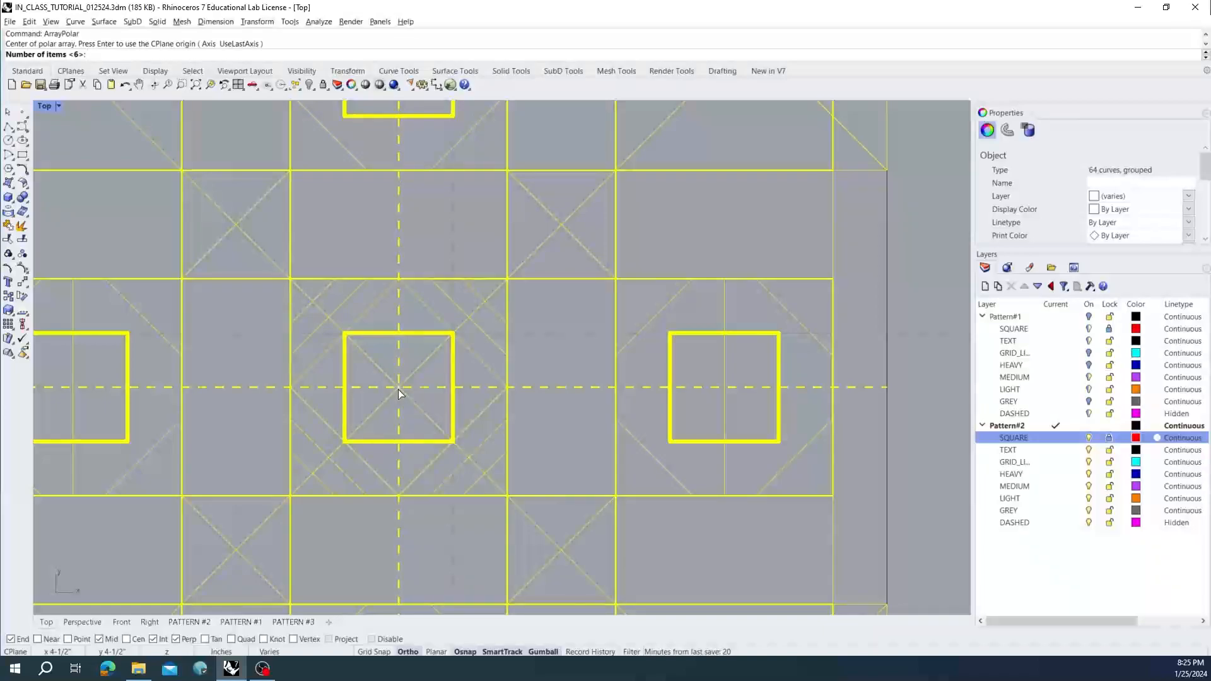
# - Set the polar array to 6 items over a 360-degree fill angle and preview it
pyautogui.scroll(-5, 399, 388)
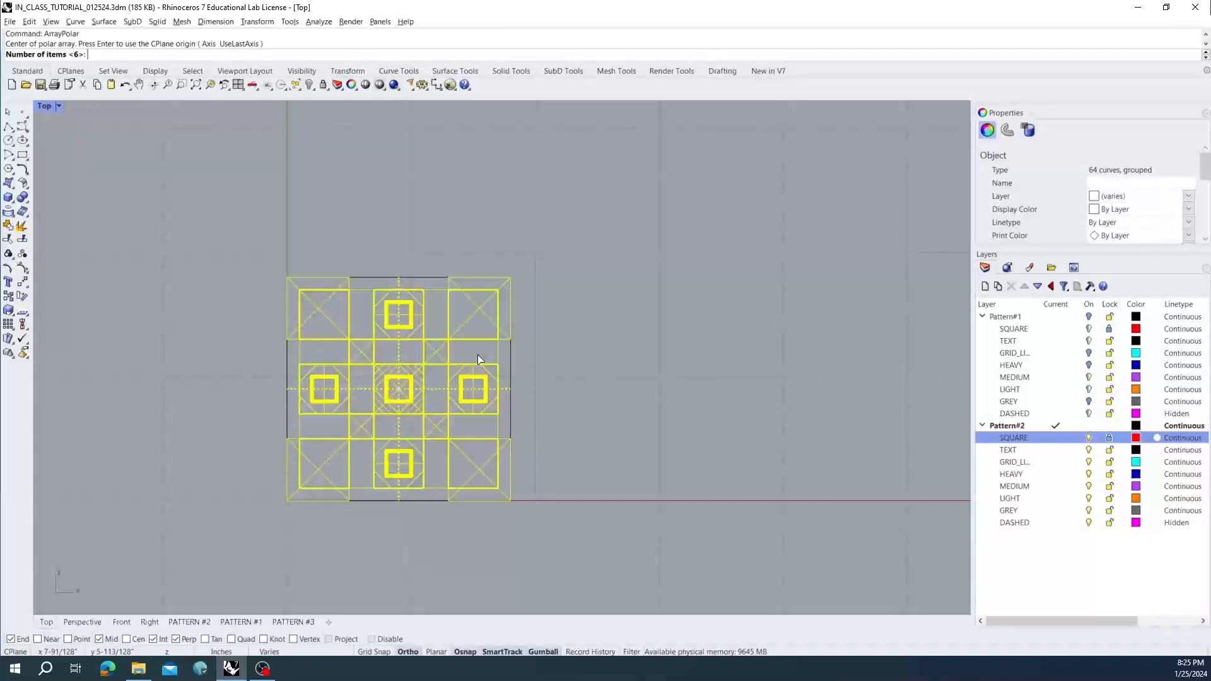
pyautogui.press('Return')
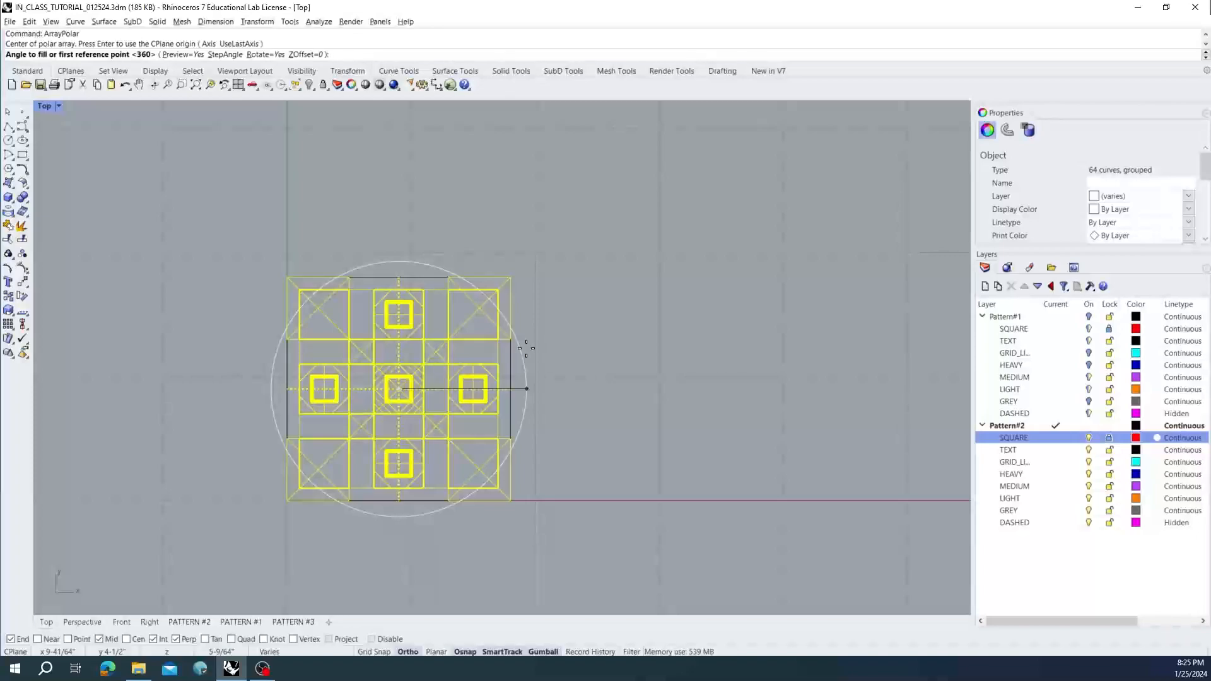
pyautogui.write('60')
pyautogui.press('Return')
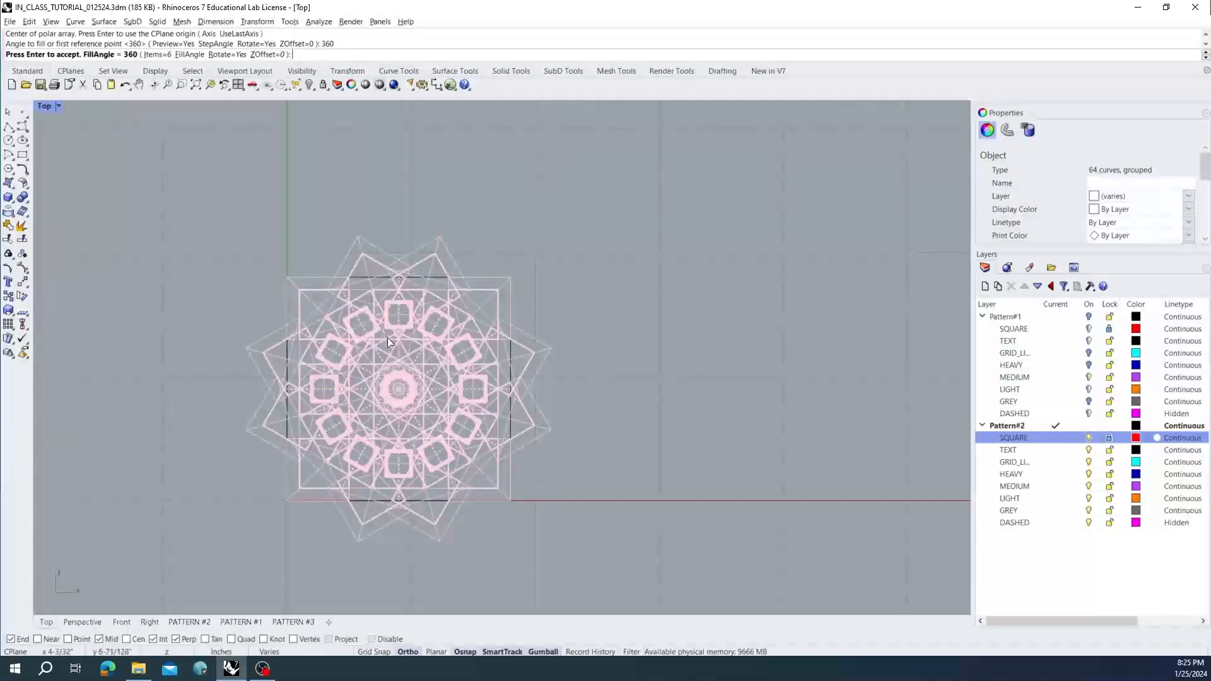
pyautogui.scroll(3, 309, 347)
pyautogui.moveTo(279, 376); pyautogui.dragTo(250, 298, button='right')
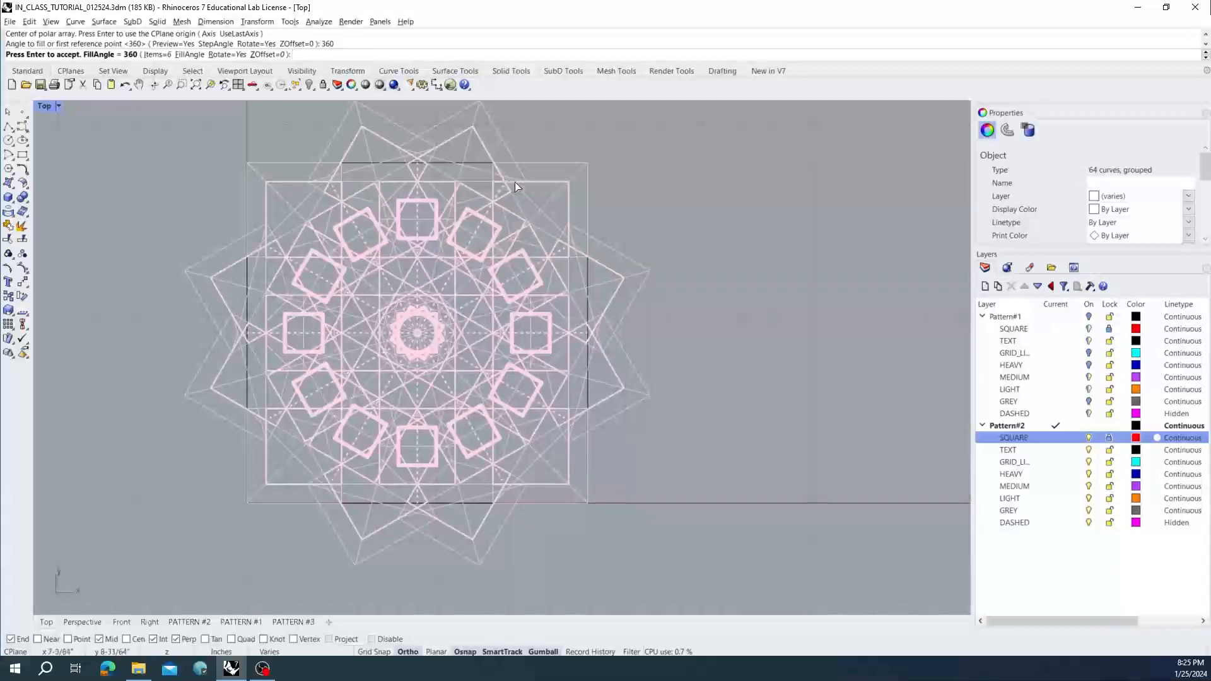
pyautogui.moveTo(268, 208); pyautogui.dragTo(285, 247, button='right')
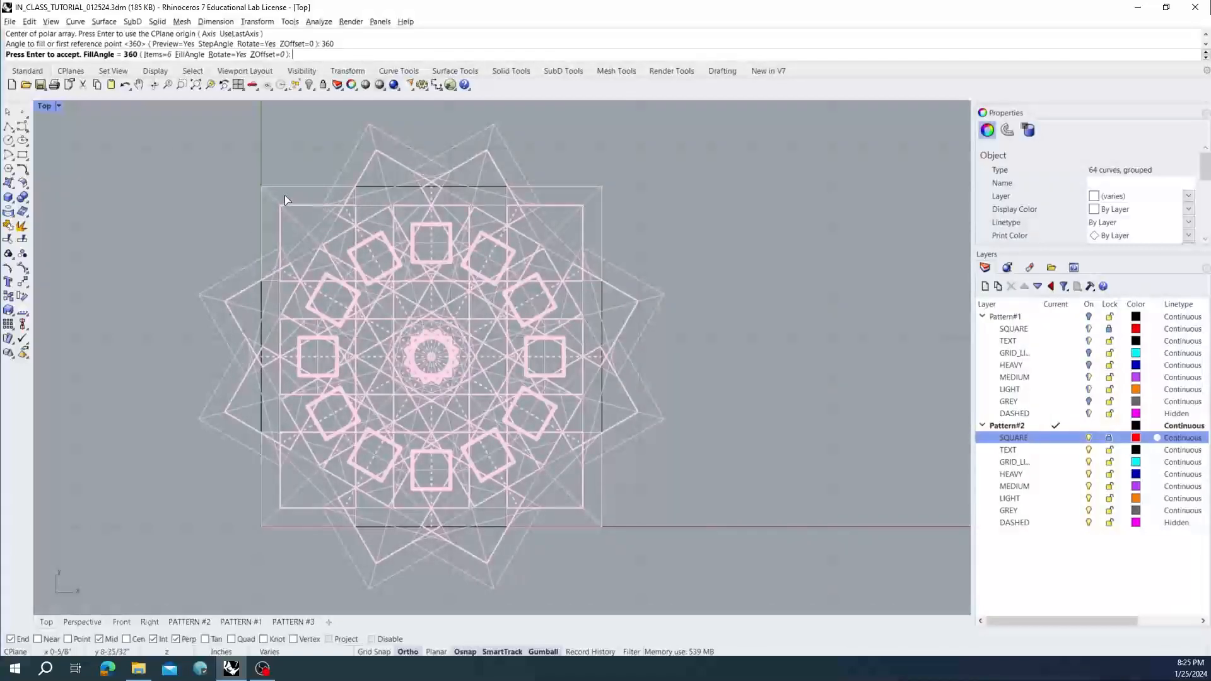
pyautogui.moveTo(264, 192); pyautogui.dragTo(290, 206, button='right')
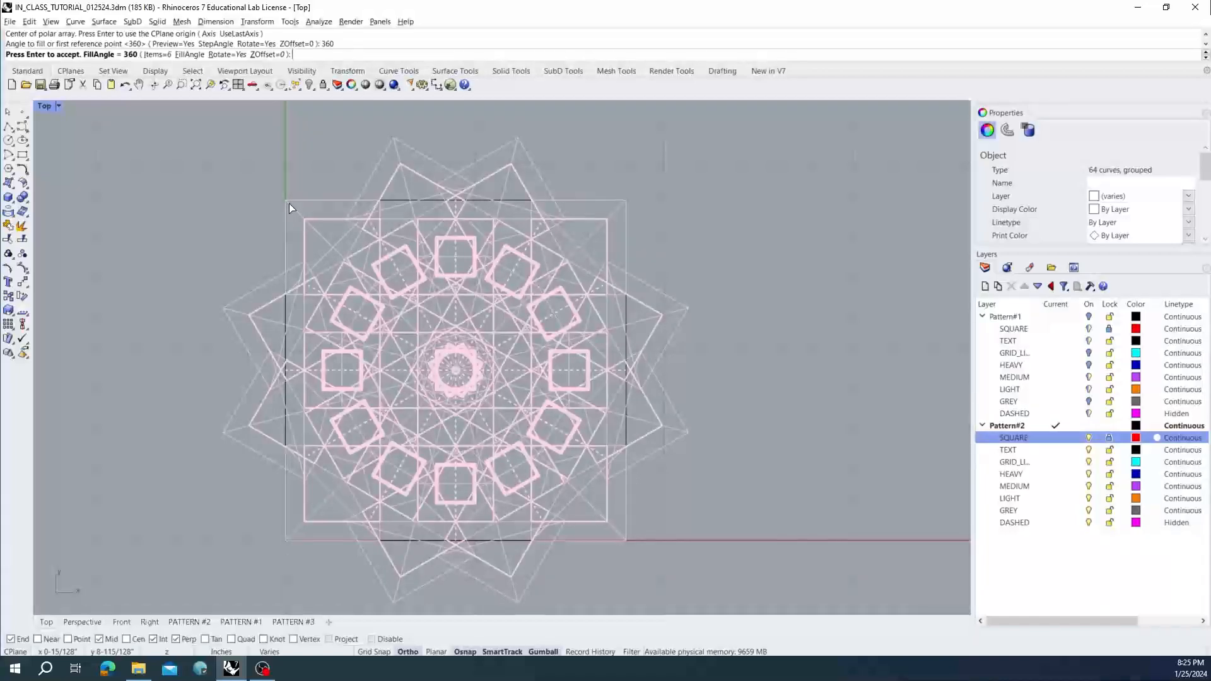
# - Try 180 items in the polar array preview, and set the item count back to 6
pyautogui.press('Return')
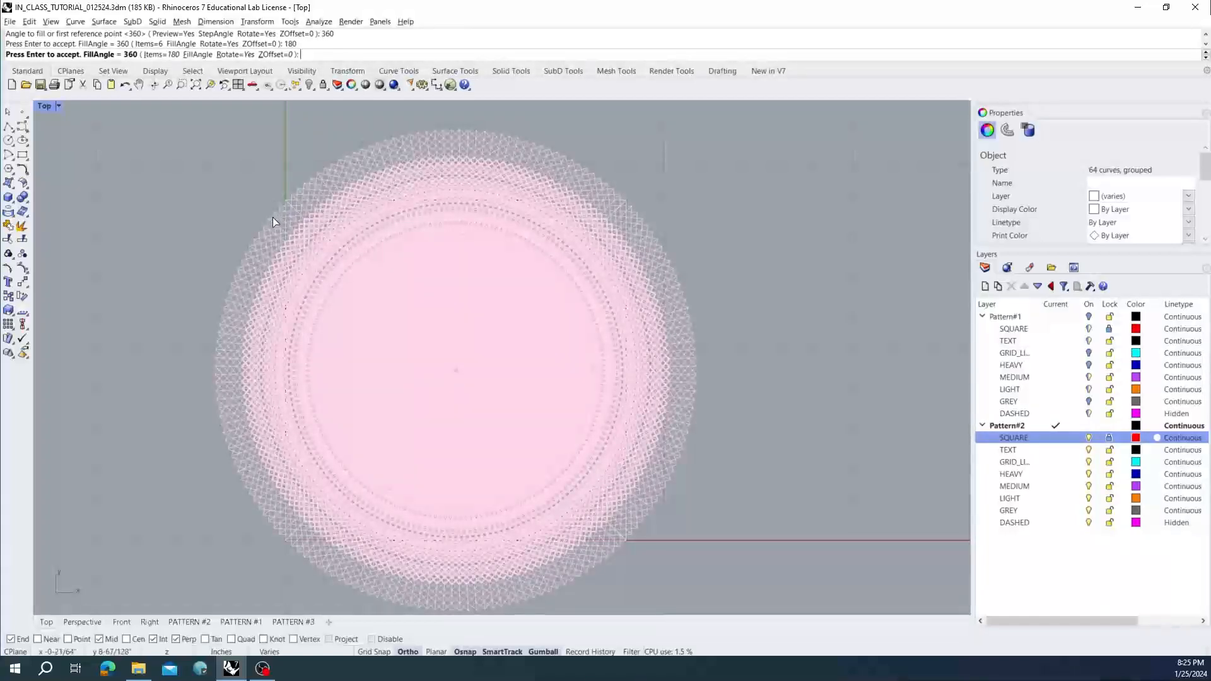
pyautogui.click(158, 55)
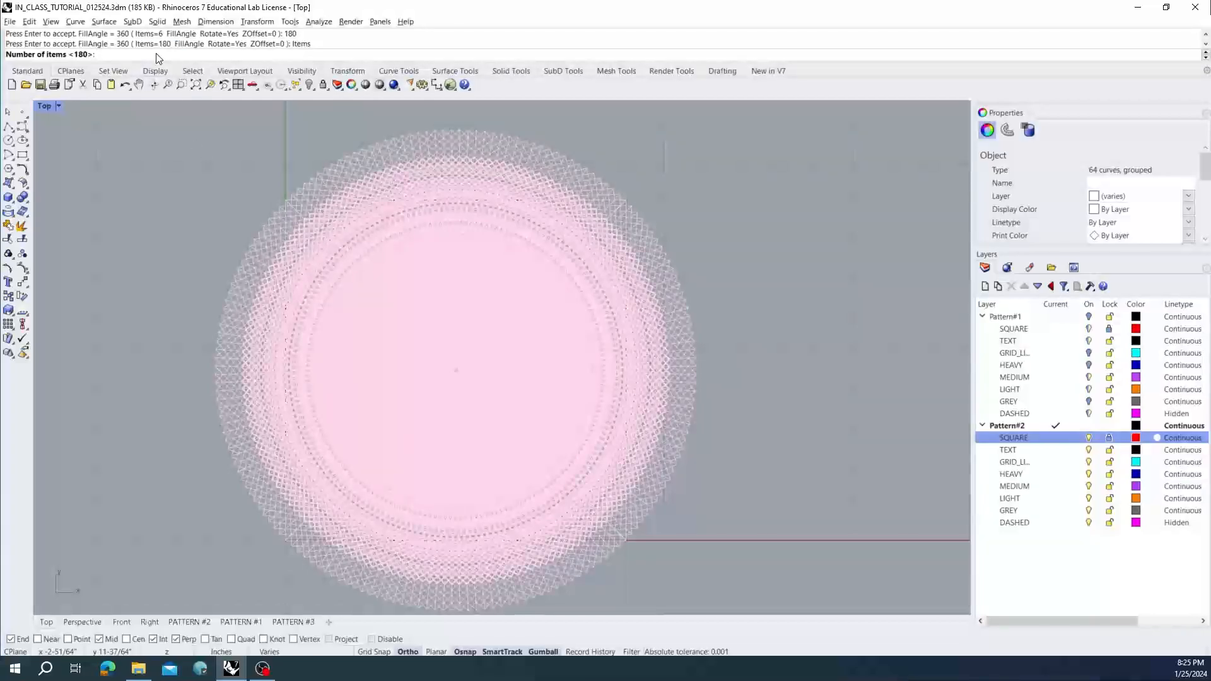
pyautogui.write('6')
pyautogui.press('Return')
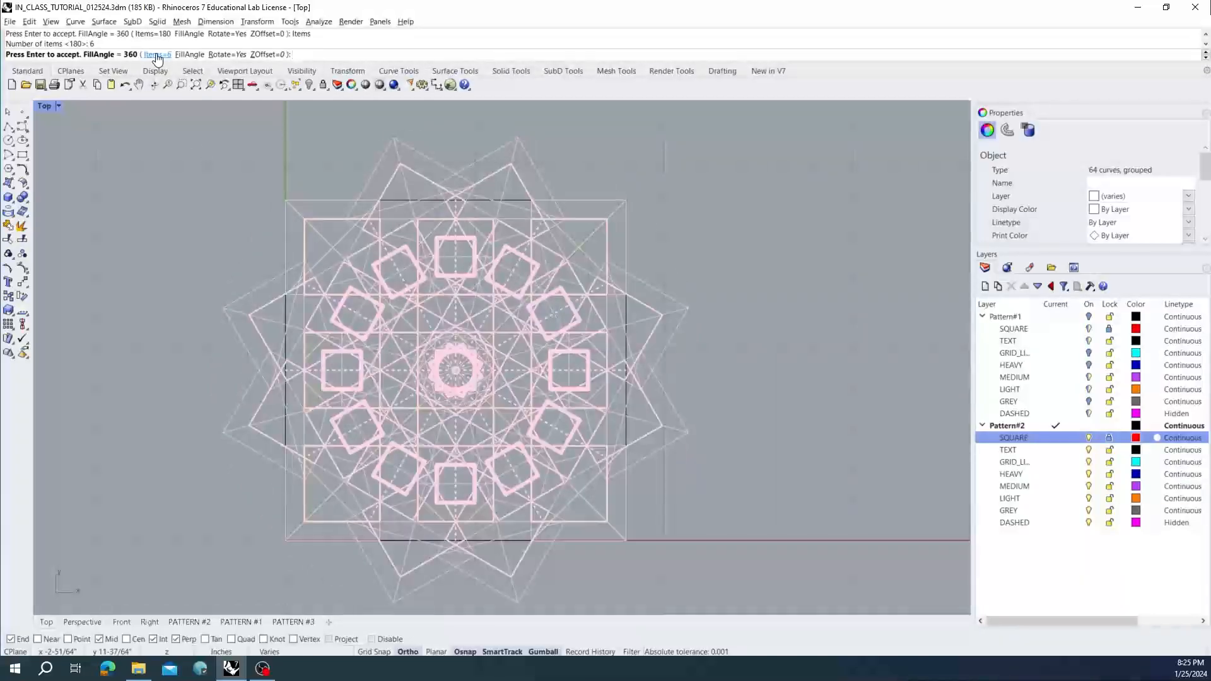
# - Change the polar array's fill angle to 180 degrees and accept the array of the Pattern#2 group
pyautogui.click(189, 55)
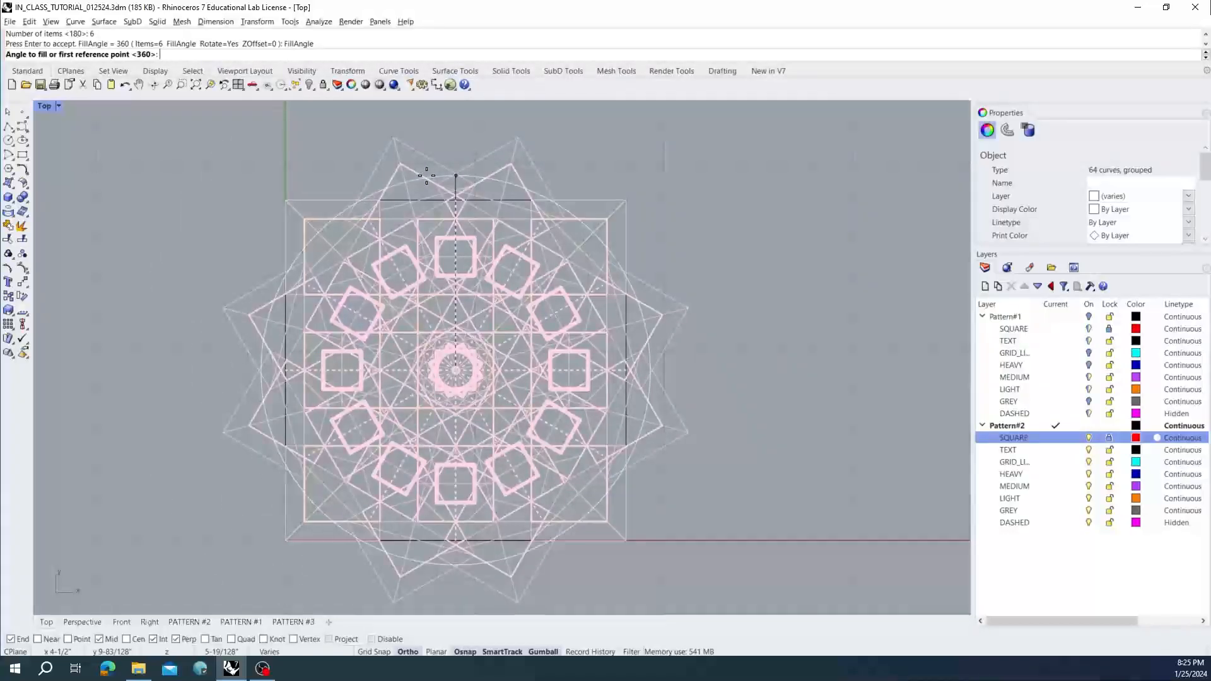
pyautogui.write('180')
pyautogui.press('Return')
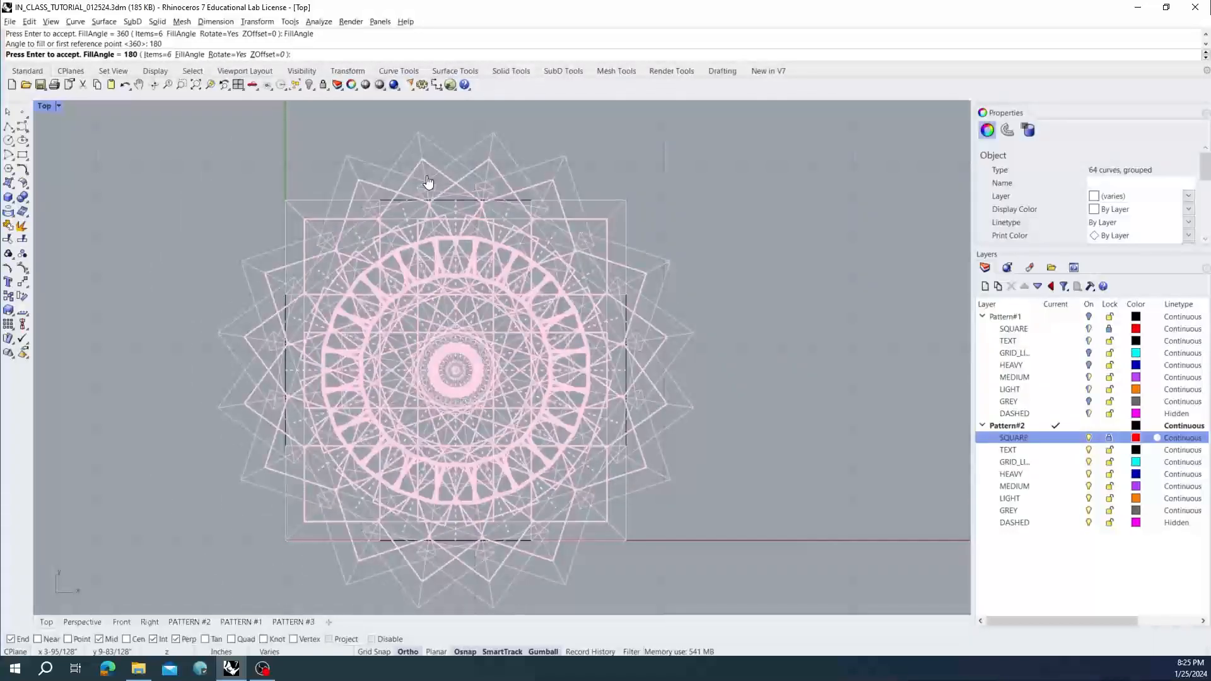
pyautogui.moveTo(495, 192); pyautogui.dragTo(530, 197, button='right')
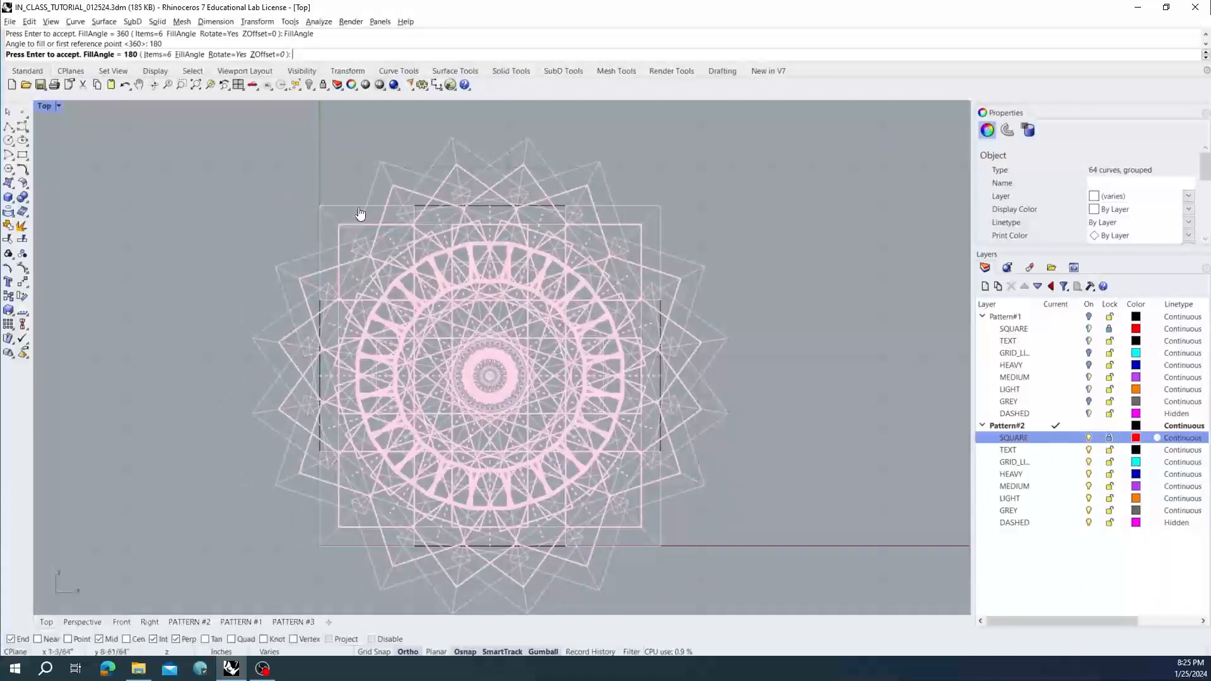
pyautogui.press('Return')
pyautogui.click(701, 238)
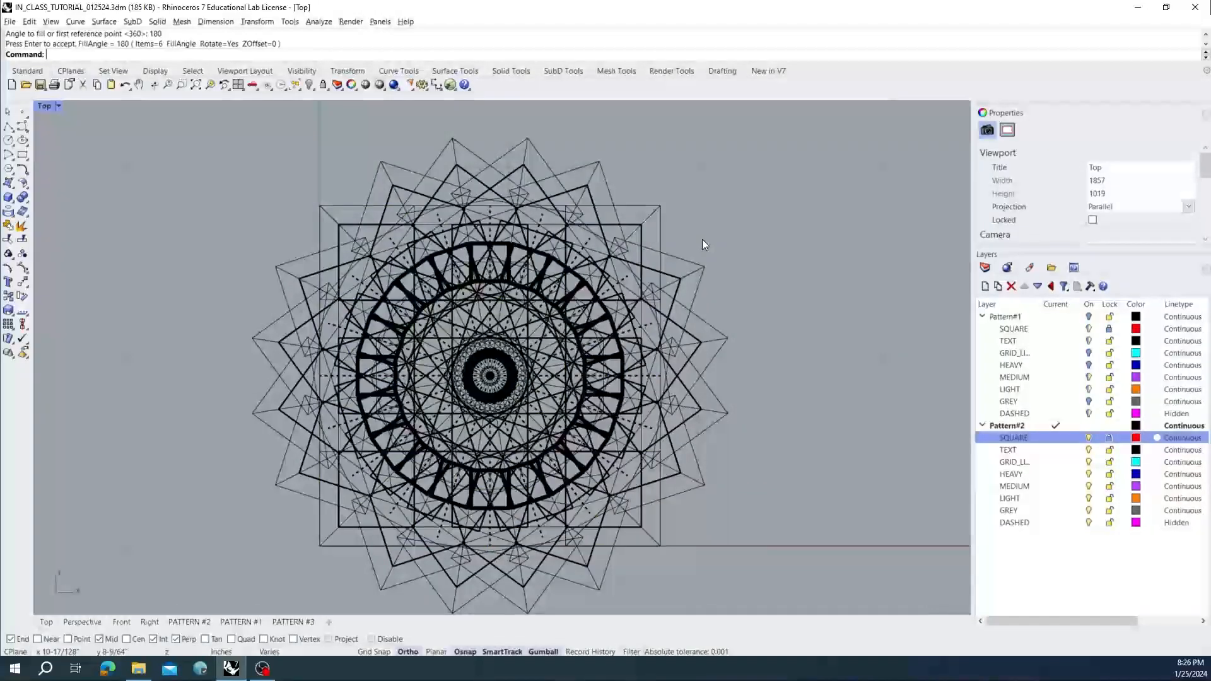
# - Examine the polar-arrayed Pattern#2 linework up close, including the ring of overlapping heavy squares and the central rosette
pyautogui.moveTo(668, 252); pyautogui.dragTo(650, 208, button='right')
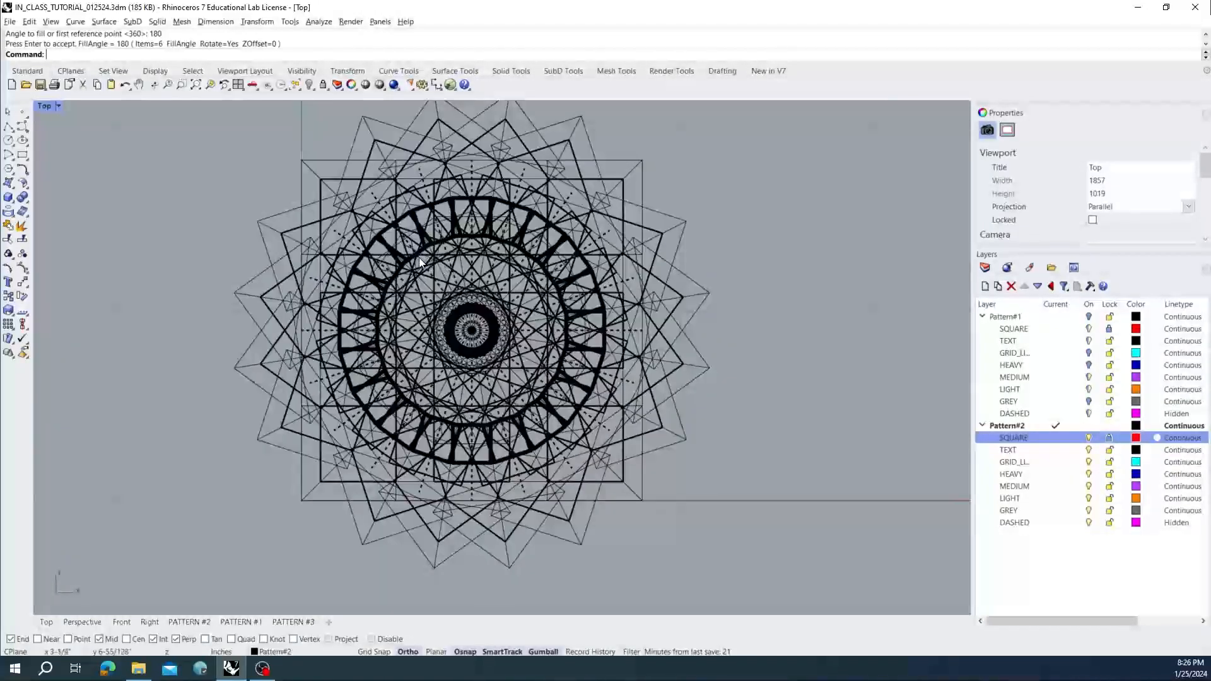
pyautogui.scroll(10, 422, 263)
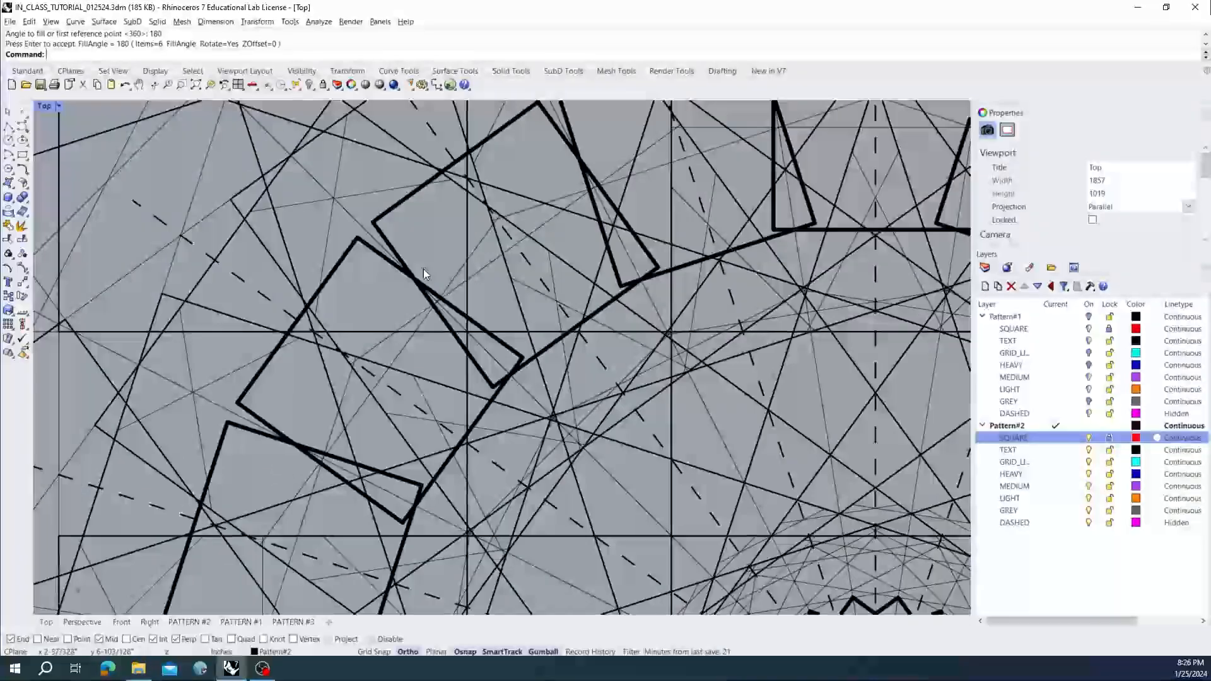
pyautogui.scroll(-10, 423, 269)
pyautogui.scroll(-3, 475, 233)
pyautogui.scroll(6, 507, 344)
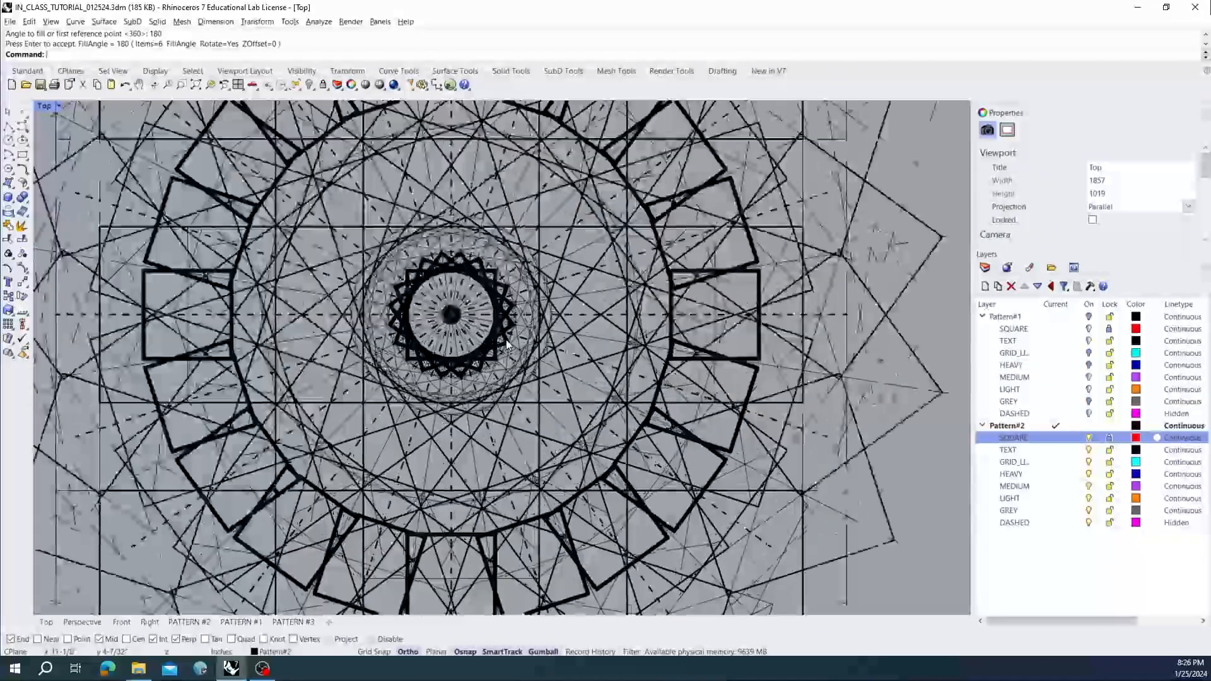
pyautogui.moveTo(401, 269); pyautogui.dragTo(462, 284, button='right')
pyautogui.scroll(-5, 475, 331)
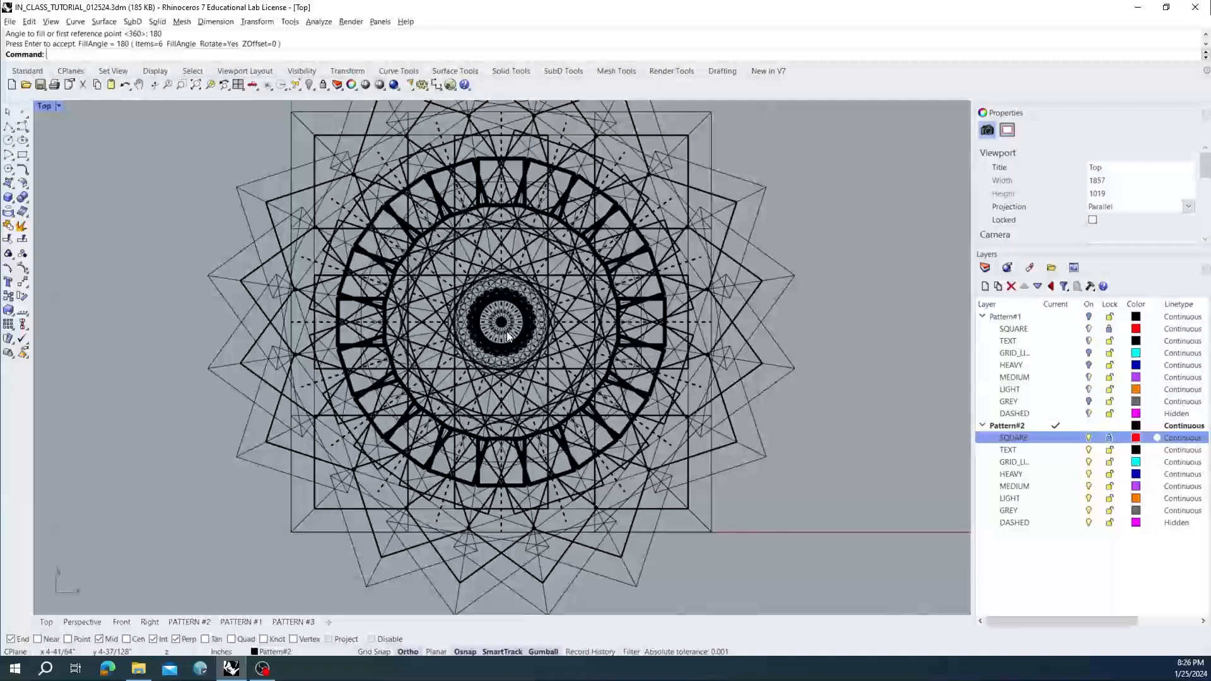
pyautogui.moveTo(506, 290); pyautogui.dragTo(519, 306, button='right')
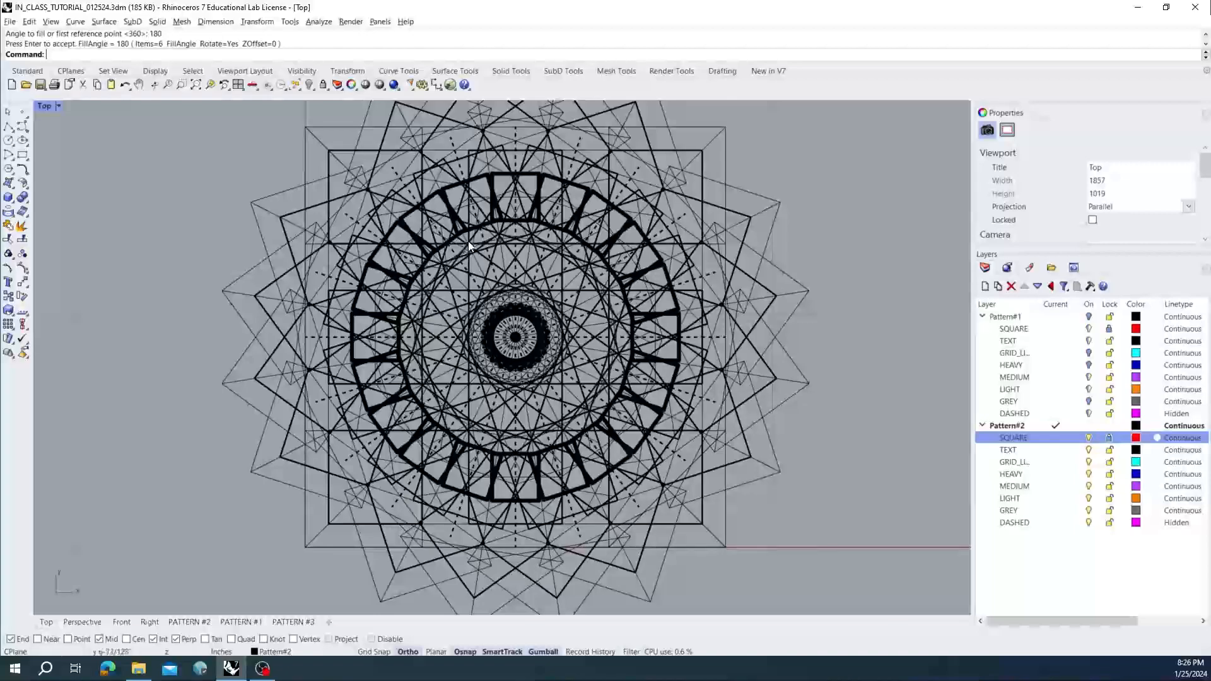
pyautogui.moveTo(495, 245); pyautogui.dragTo(477, 258, button='right')
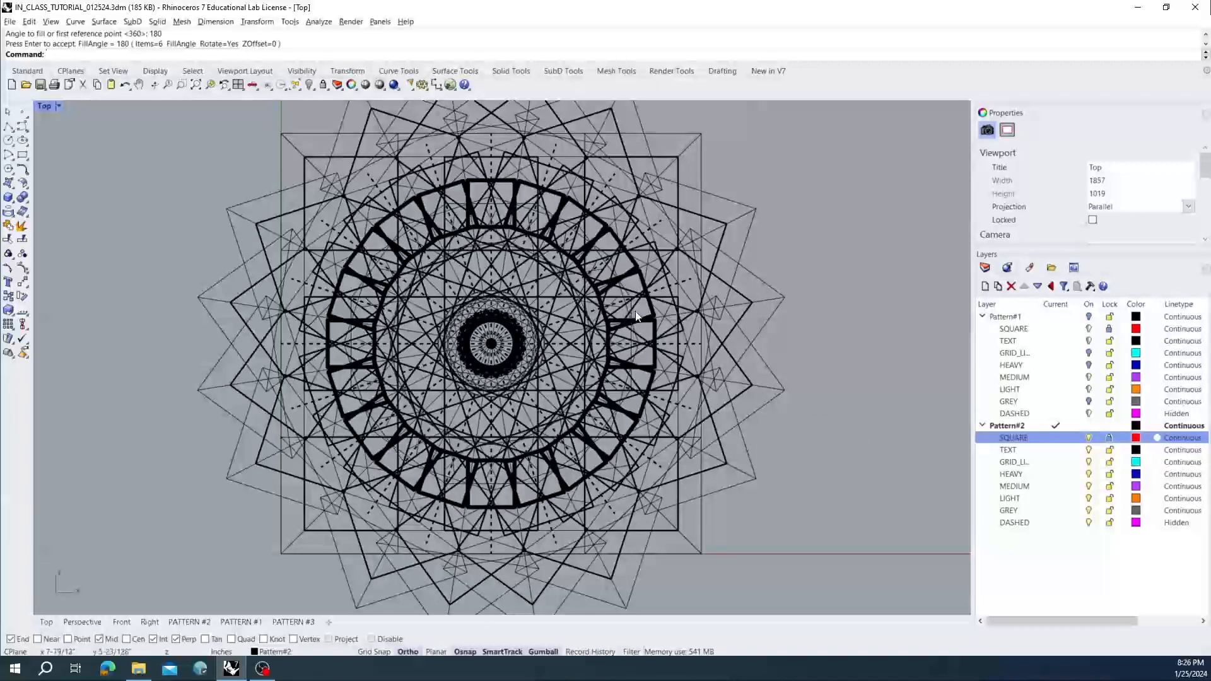
pyautogui.scroll(4, 656, 284)
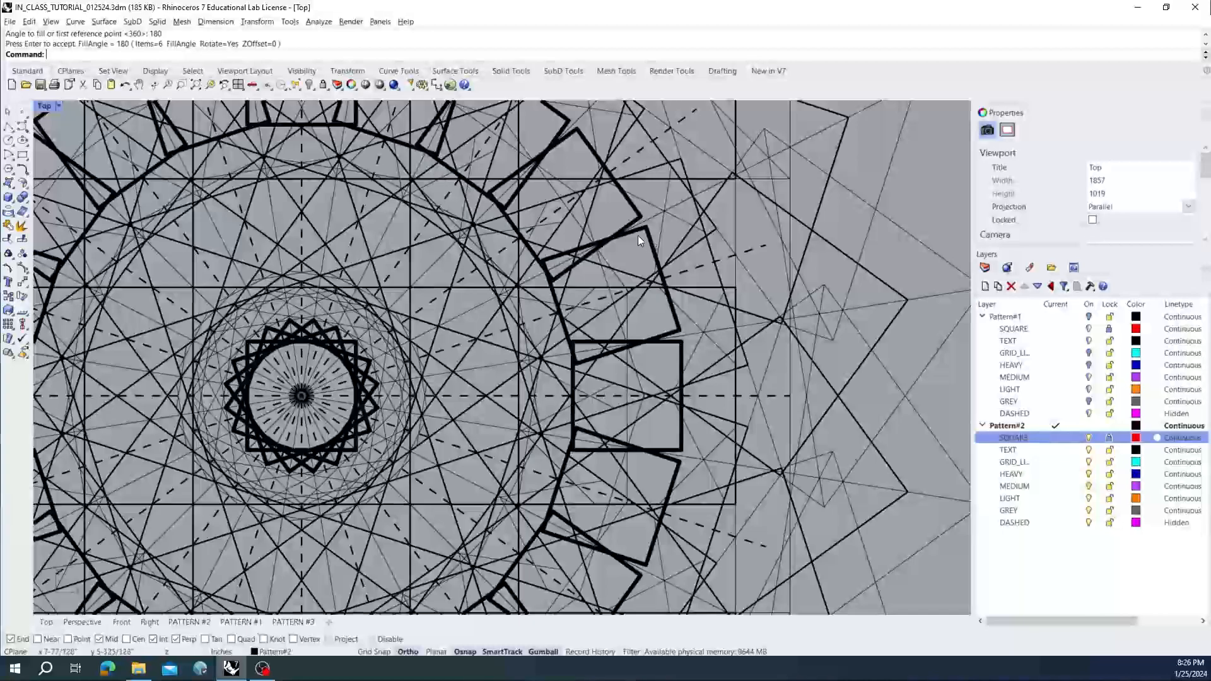
pyautogui.moveTo(639, 251); pyautogui.dragTo(707, 261, button='right')
pyautogui.scroll(-3, 708, 260)
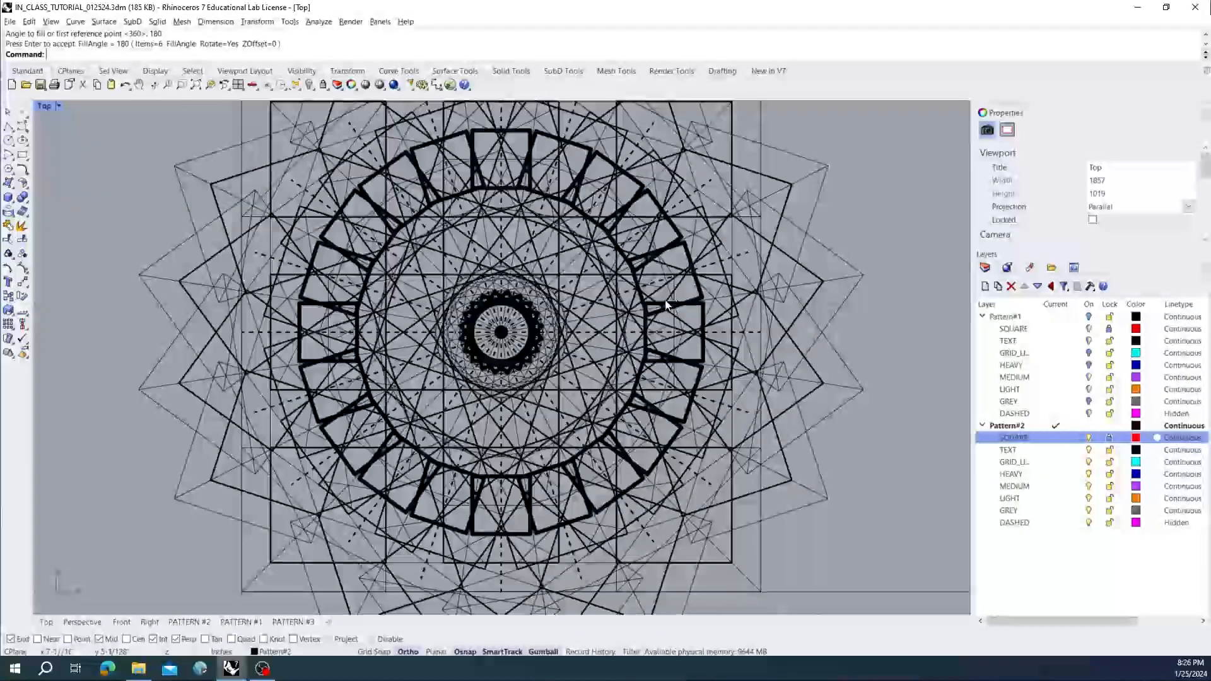
# - Turn off Pattern#2's TEXT, grid-line, MEDIUM, LIGHT, GREY and DASHED sublayers, keeping HEAVY and SQUARE on
pyautogui.click(1089, 450)
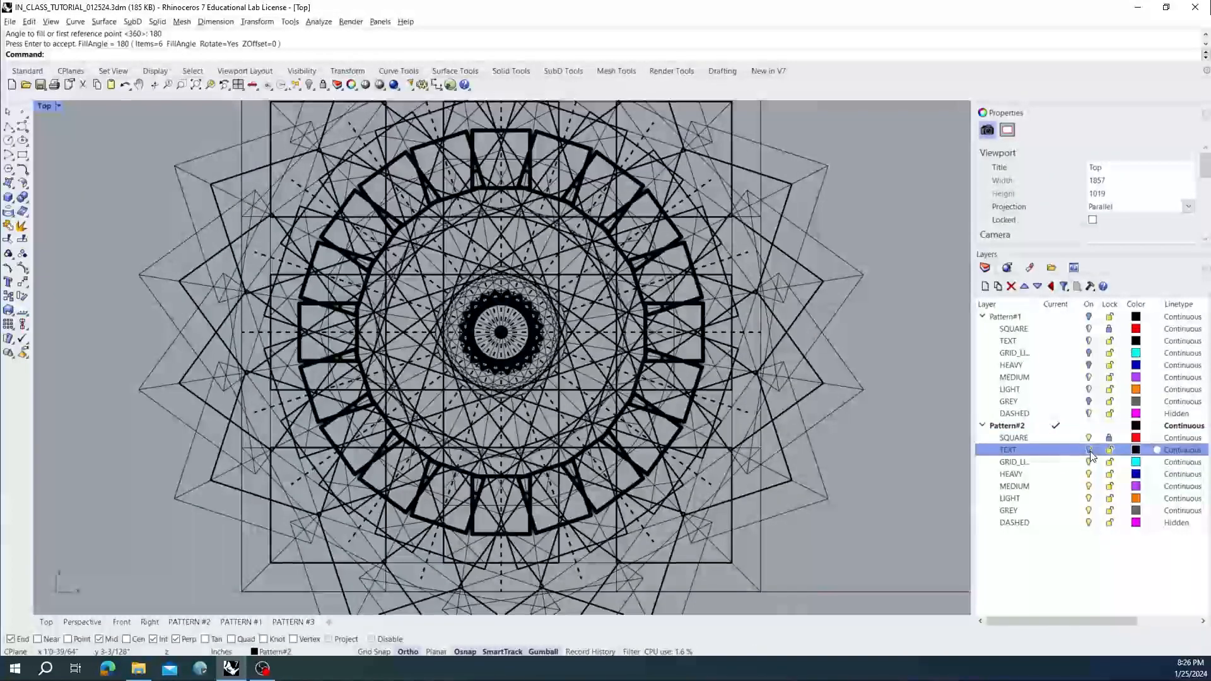
pyautogui.click(1088, 461)
pyautogui.click(1089, 486)
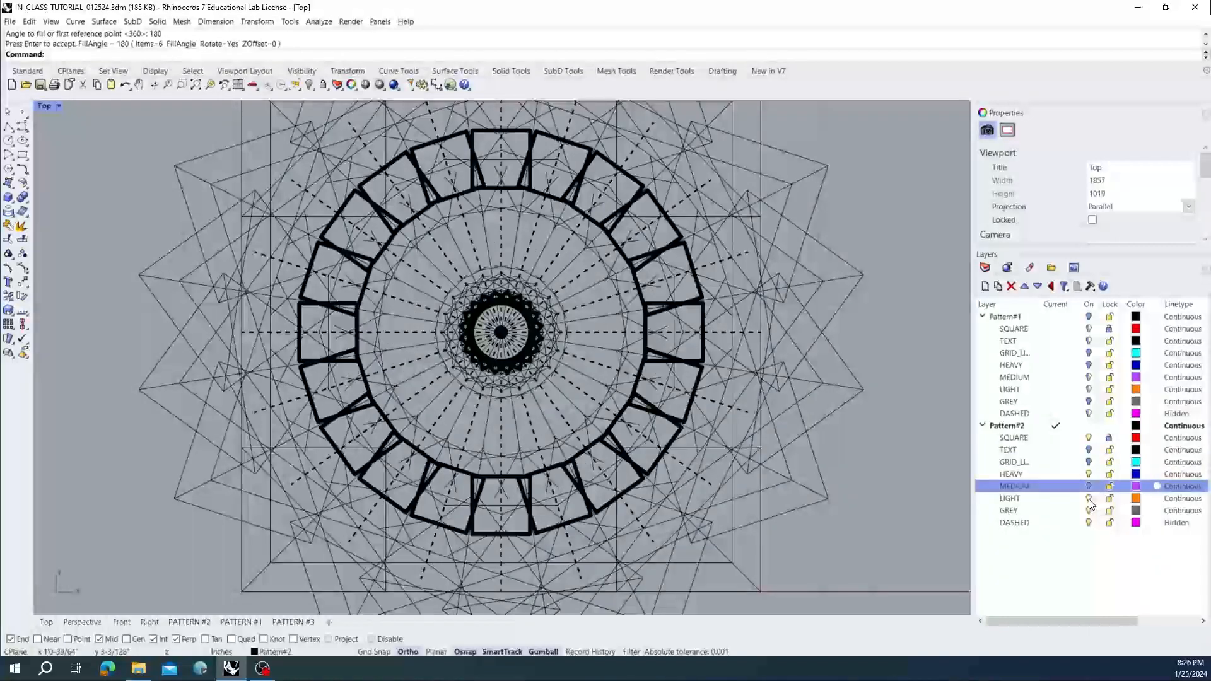
pyautogui.click(1088, 498)
pyautogui.click(1088, 511)
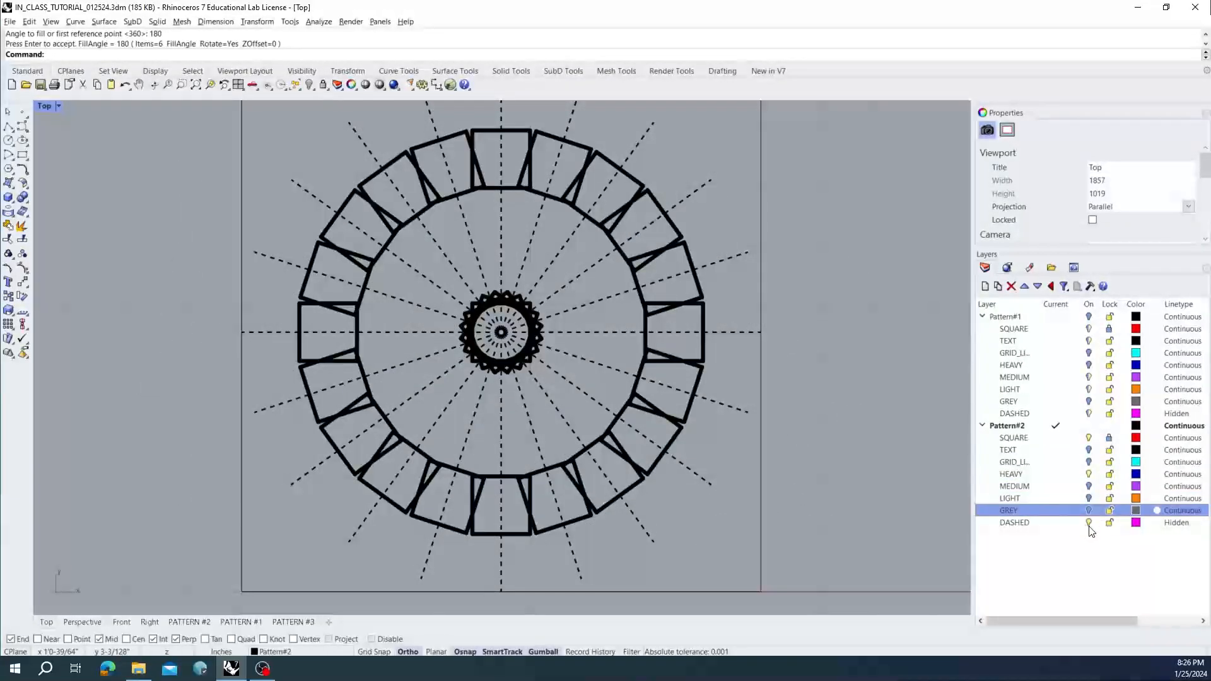
pyautogui.click(1089, 522)
pyautogui.scroll(-2, 544, 270)
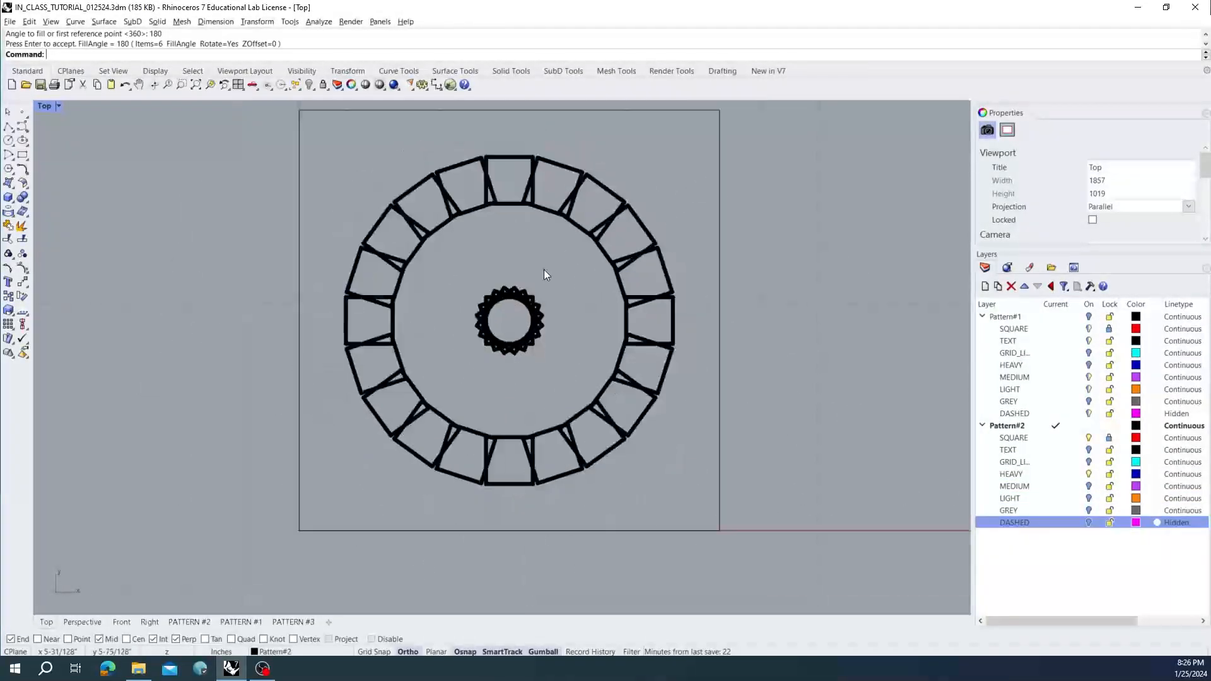
pyautogui.scroll(4, 528, 256)
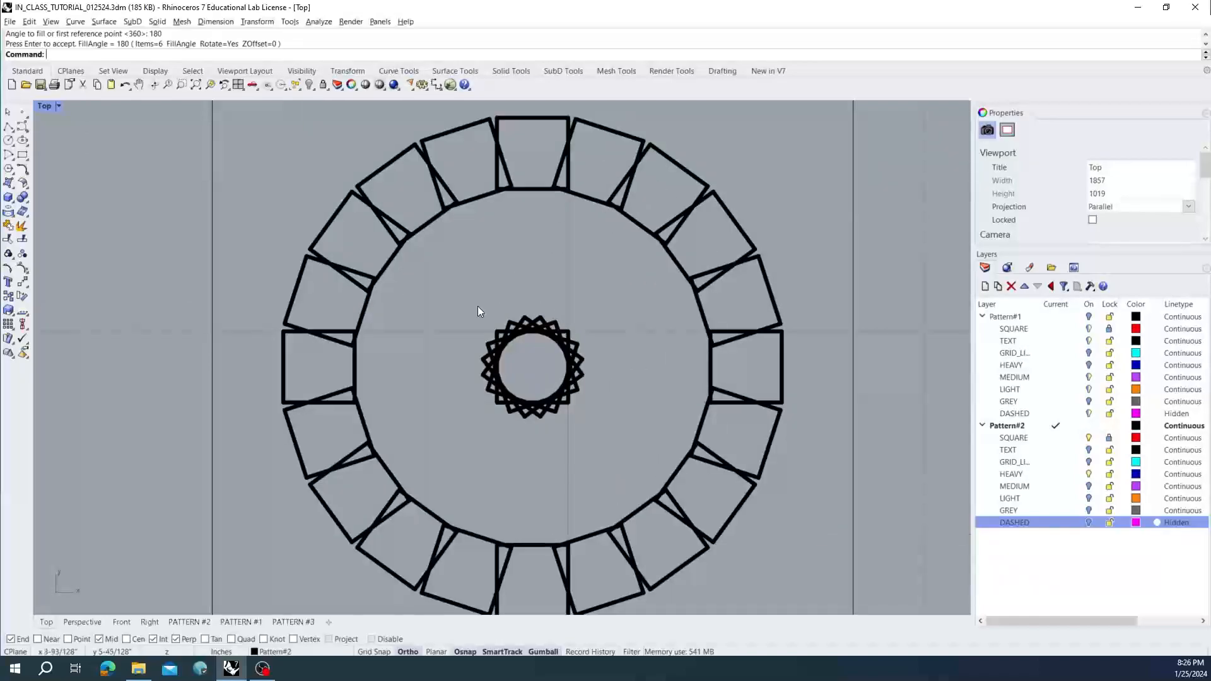
pyautogui.scroll(-2, 478, 305)
pyautogui.click(587, 249)
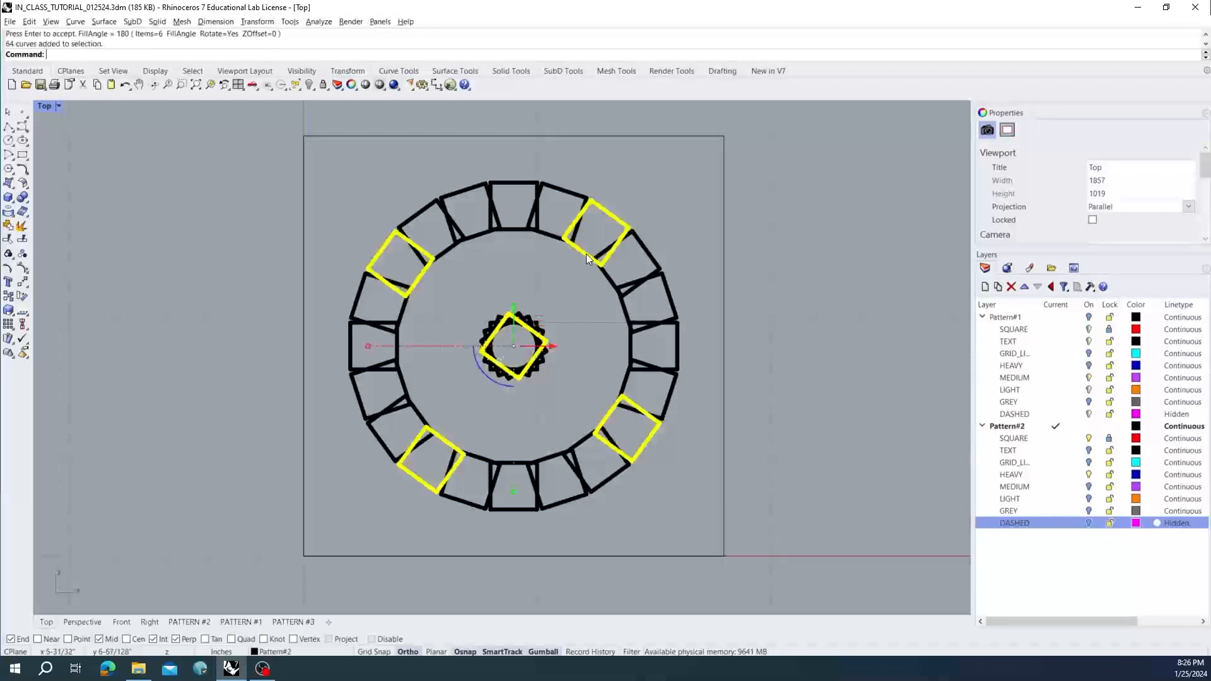
pyautogui.click(656, 191)
pyautogui.moveTo(657, 191); pyautogui.dragTo(358, 516)
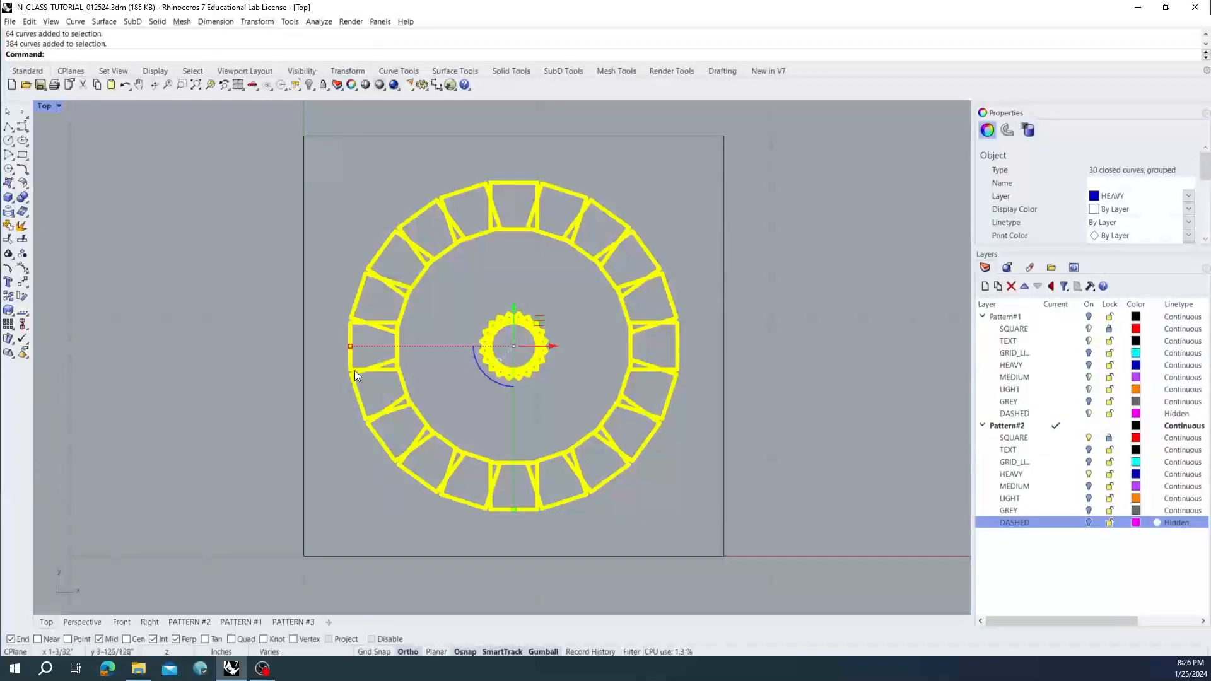
pyautogui.click(356, 190)
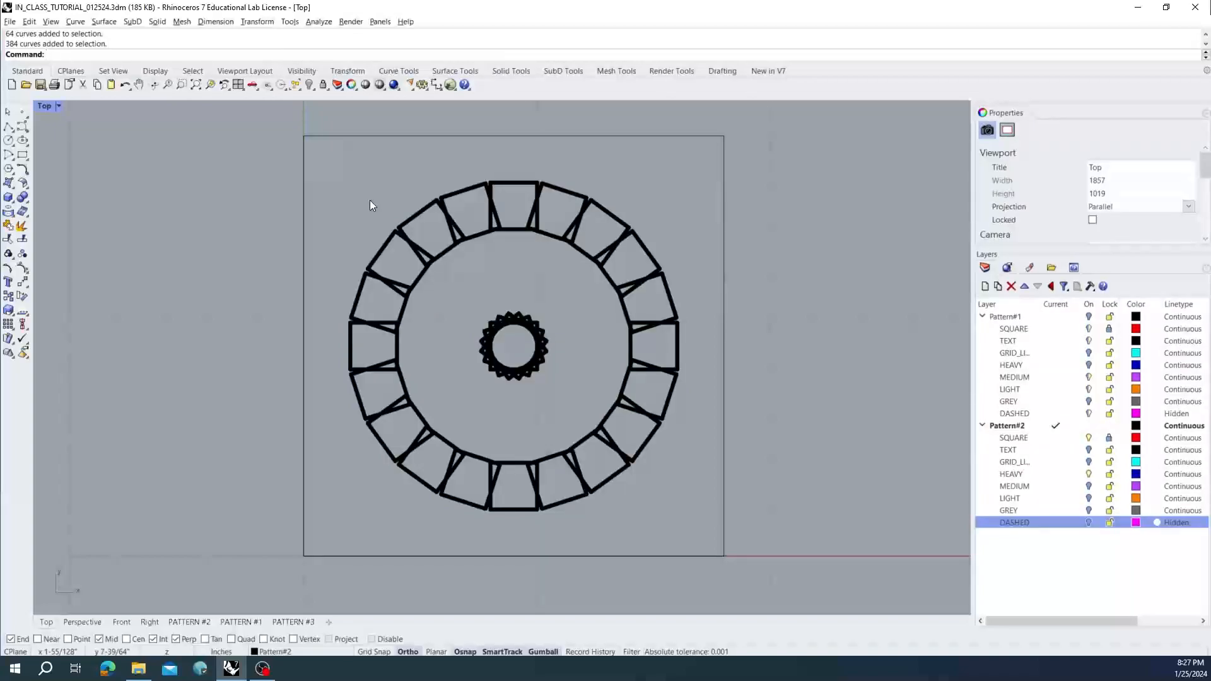
# - Start CurveBoolean on all the arrayed heavy curves of the outer ring and the central rosette
pyautogui.write('CurveBoolean')
pyautogui.press('Return')
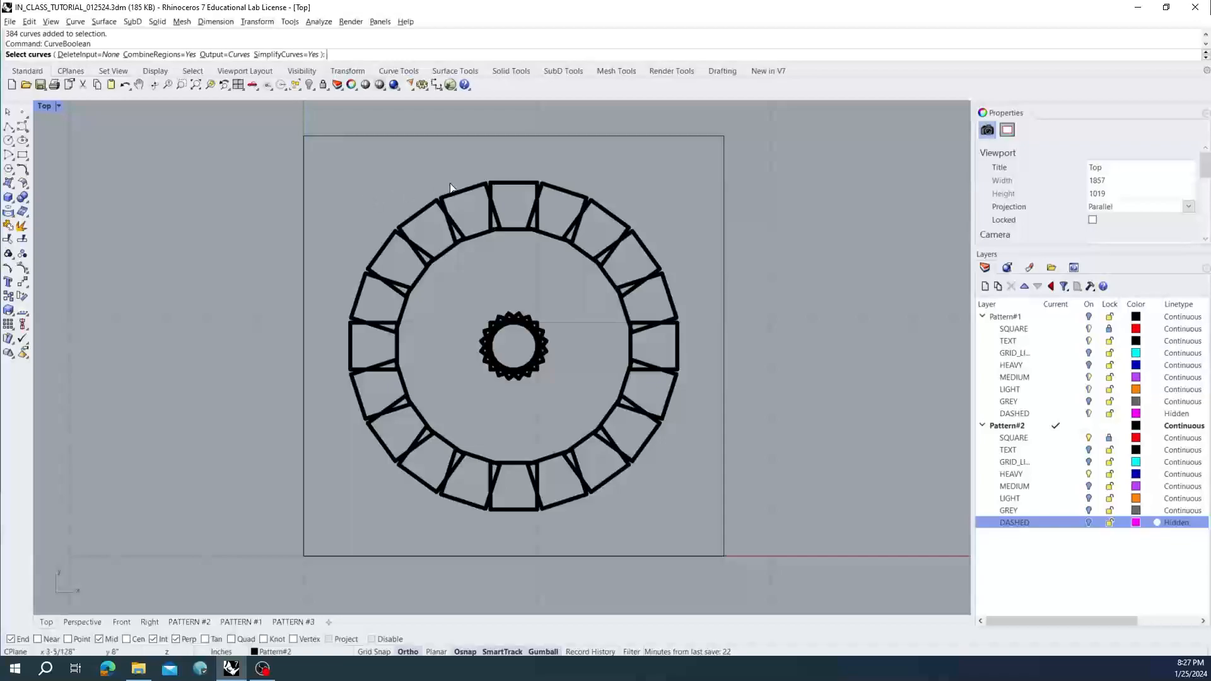
pyautogui.moveTo(694, 185); pyautogui.dragTo(341, 506)
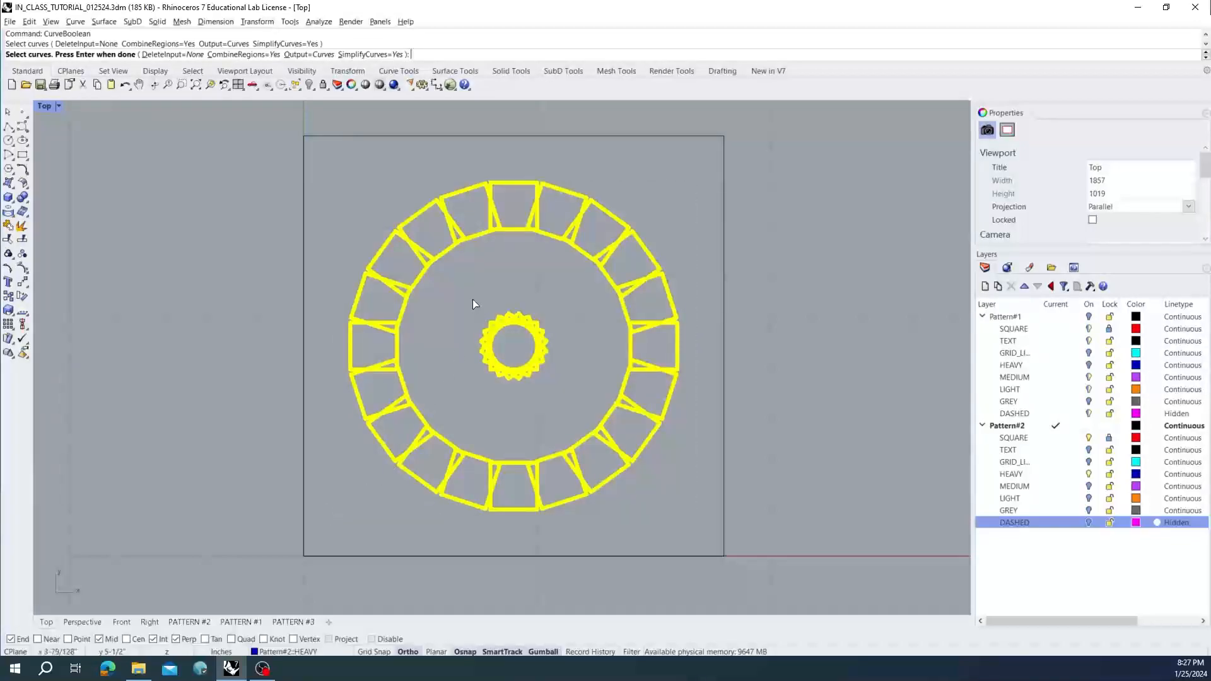
pyautogui.press('Return')
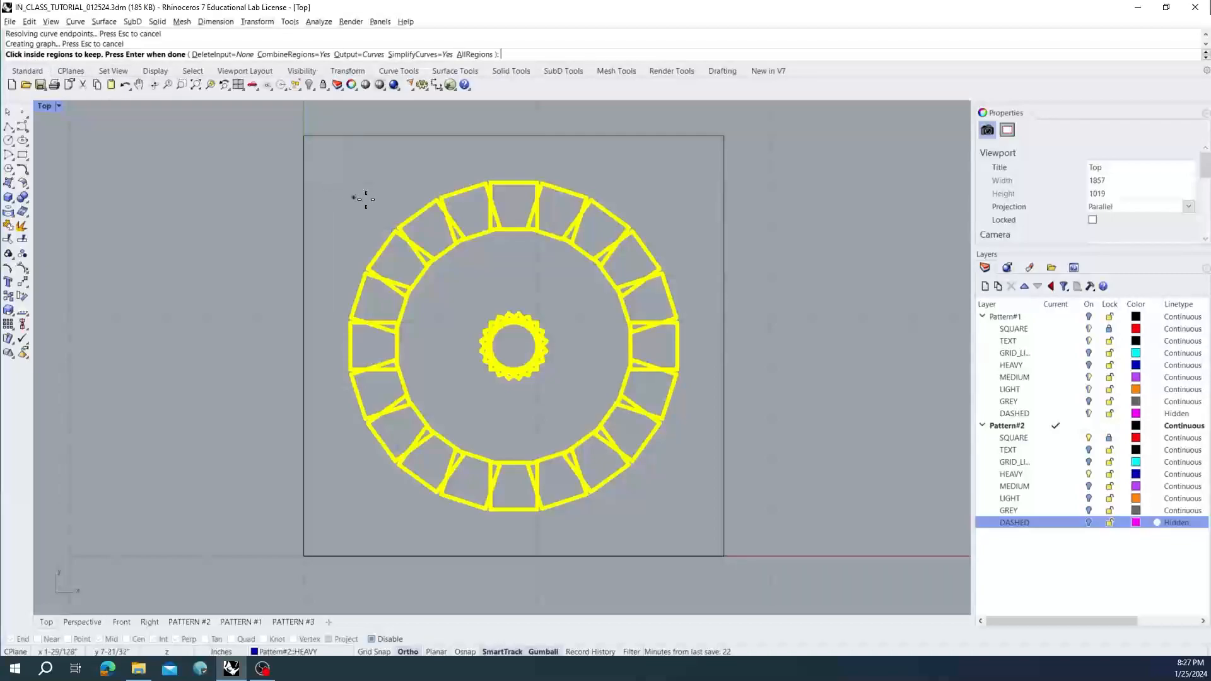
# - Try picking two neighbouring squares of the outer ring and their overlap slivers as regions to keep, and deselect them
pyautogui.click(440, 233)
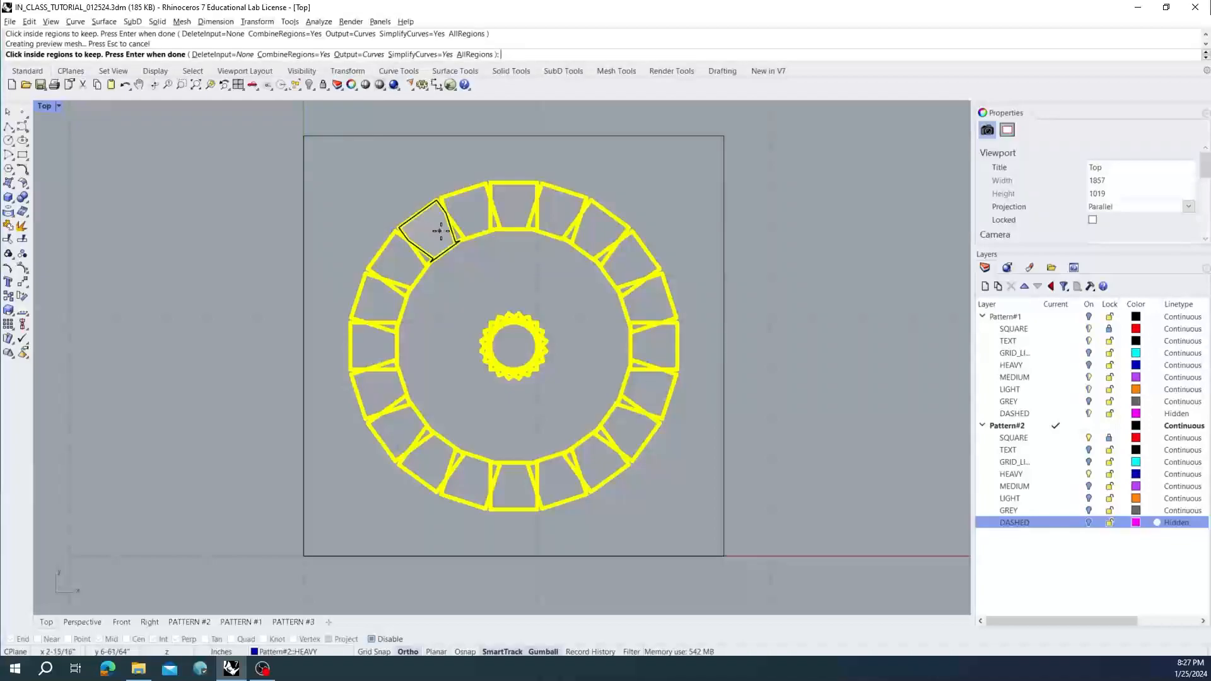
pyautogui.click(458, 222)
pyautogui.scroll(5, 455, 237)
pyautogui.moveTo(491, 178); pyautogui.dragTo(414, 265, button='right')
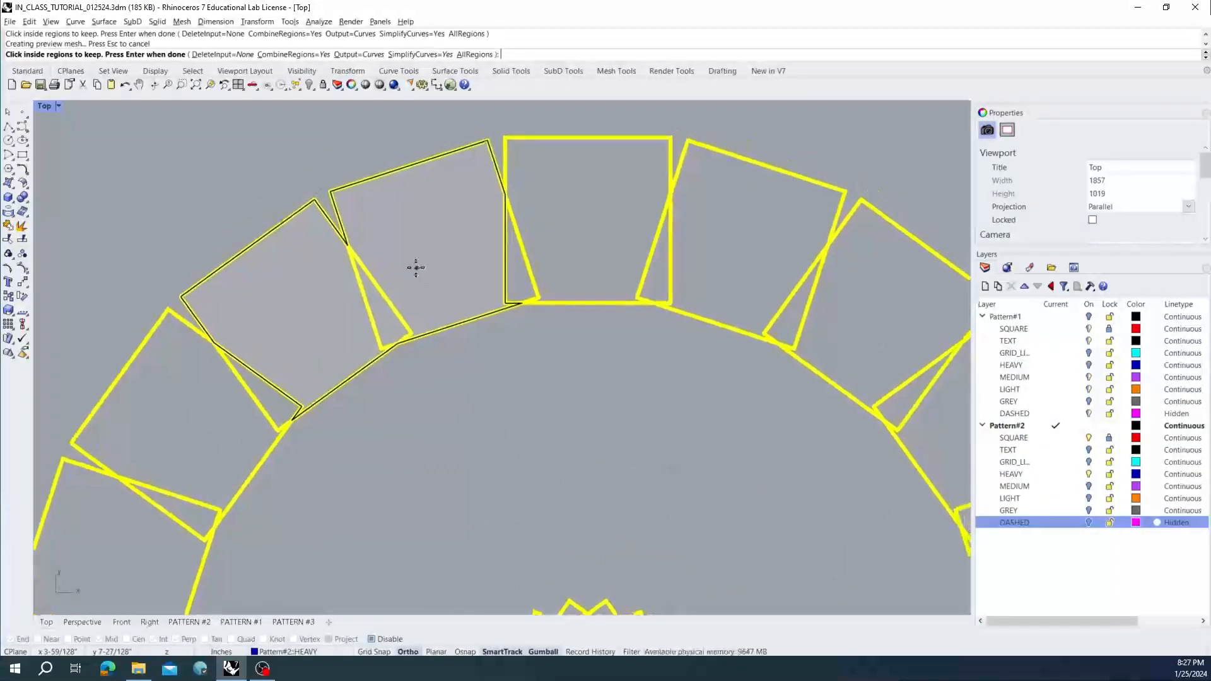
pyautogui.click(519, 270)
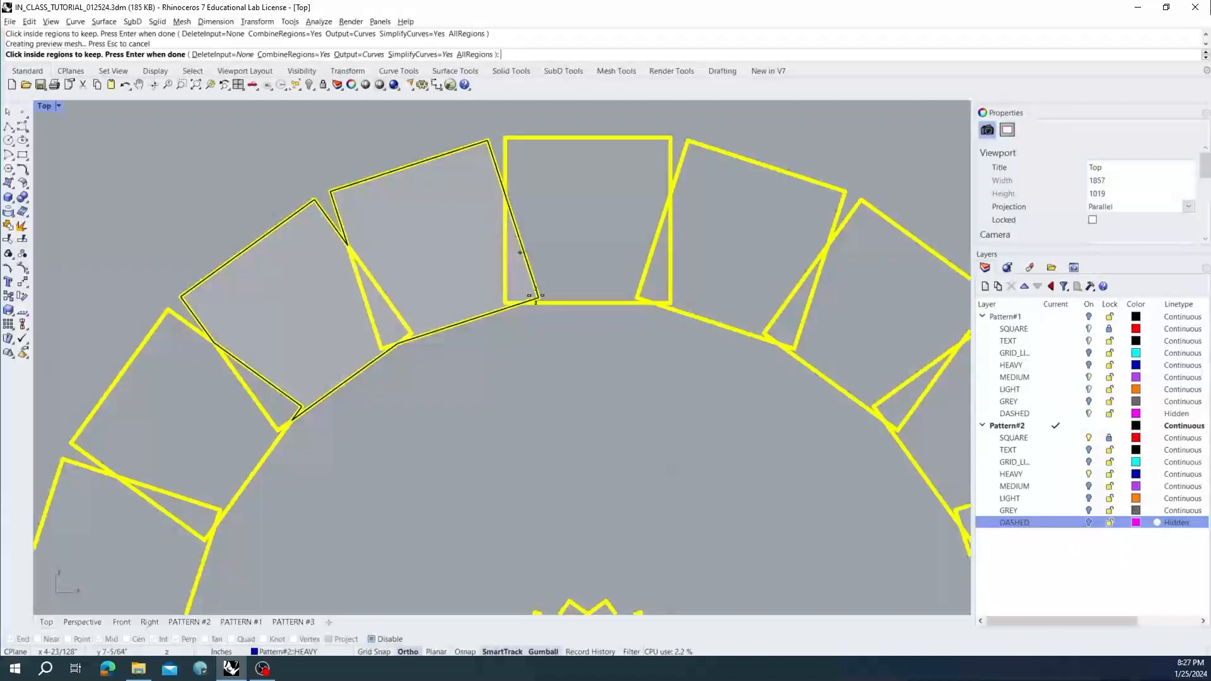
pyautogui.click(283, 408)
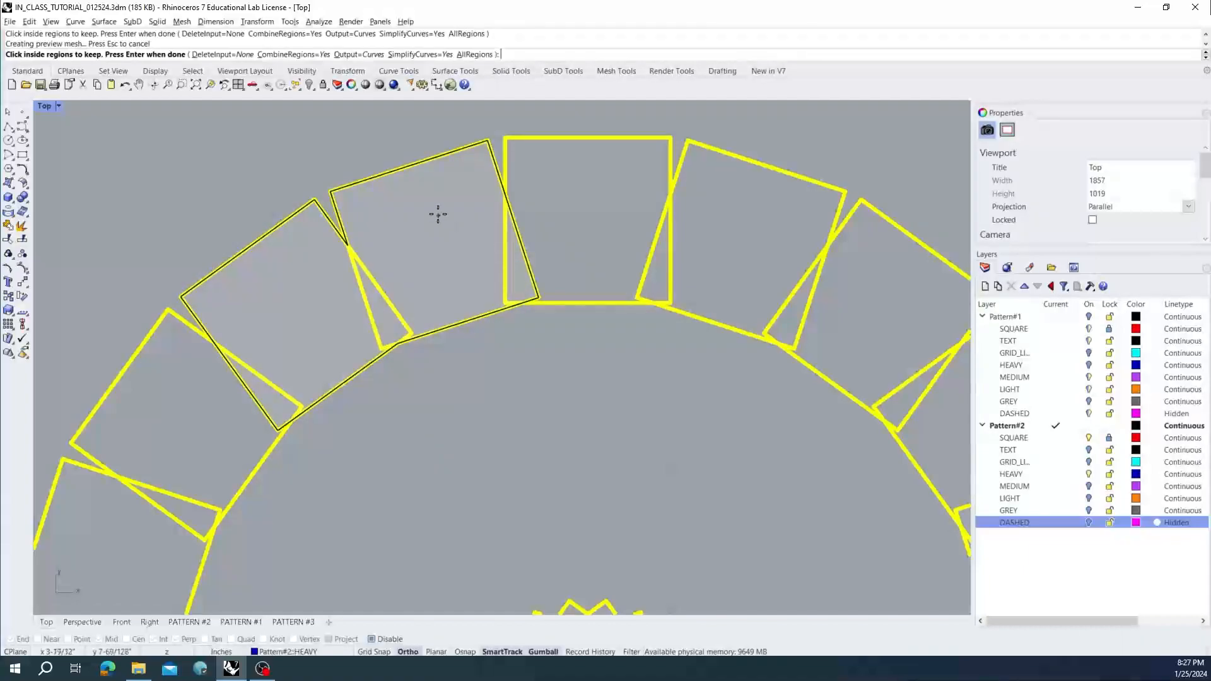
pyautogui.scroll(-3, 441, 220)
pyautogui.click(401, 271)
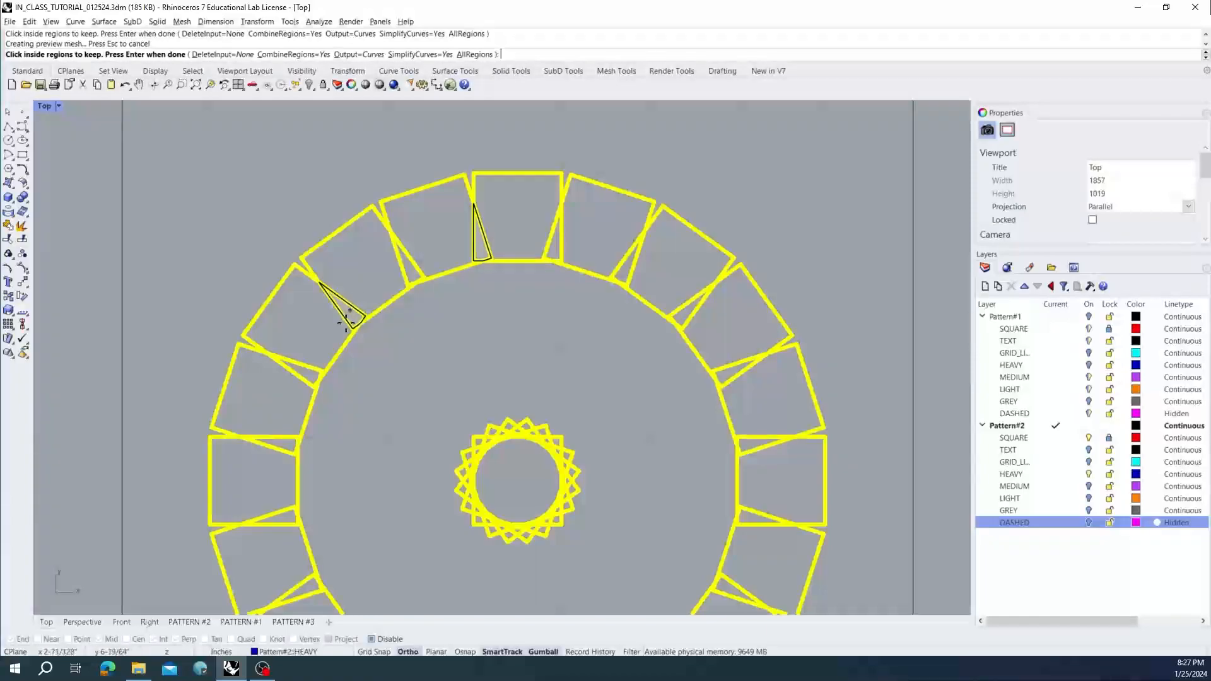
pyautogui.scroll(-5, 480, 248)
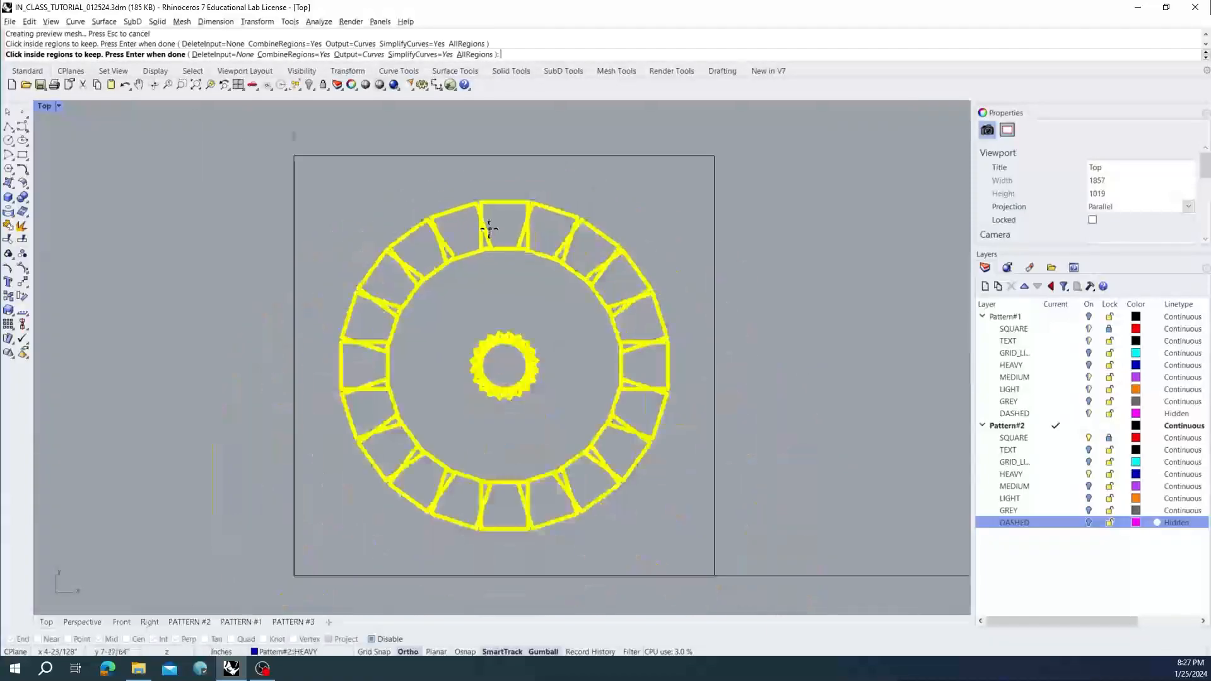
# - Pick the areas outside the ring, between ring and rosette, and inside the rosette's centre as the regions to keep
pyautogui.click(412, 188)
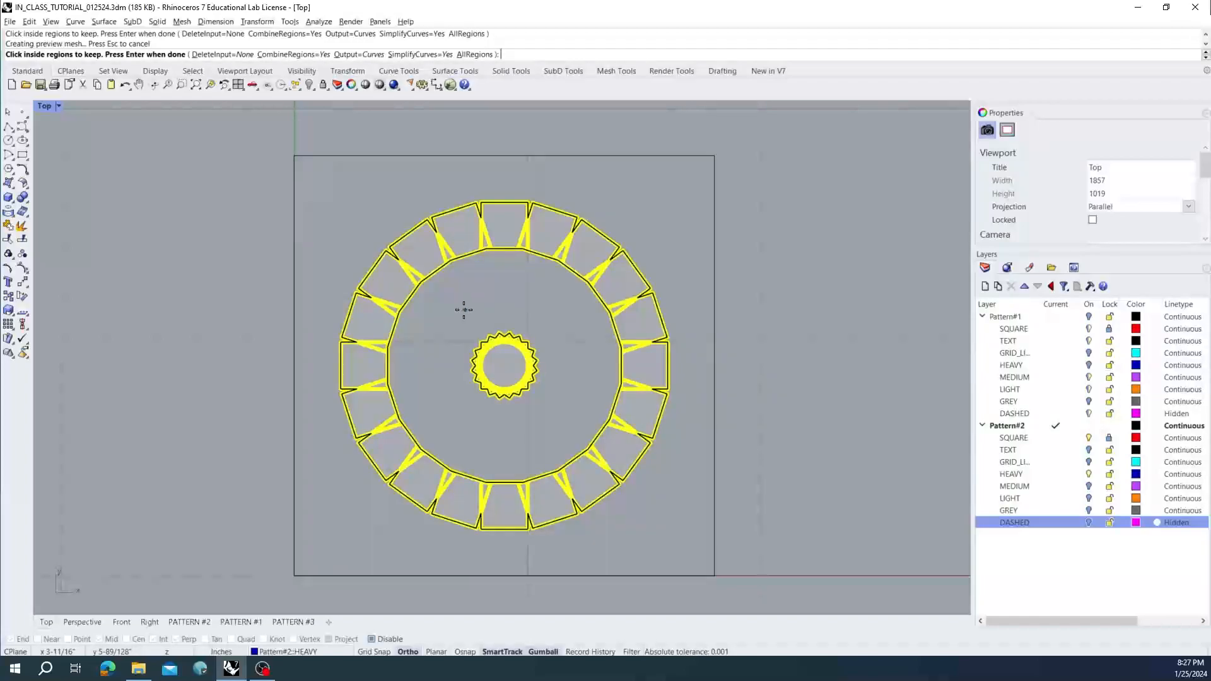
pyautogui.click(508, 370)
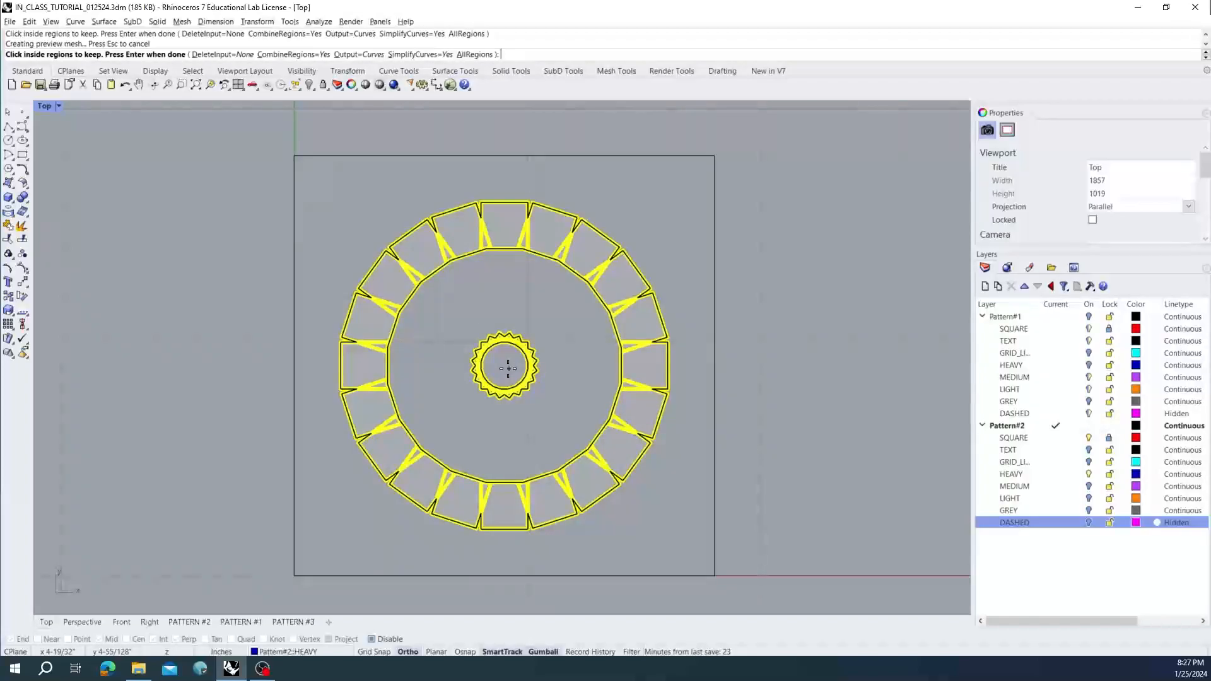
pyautogui.scroll(4, 508, 377)
pyautogui.scroll(-2, 442, 325)
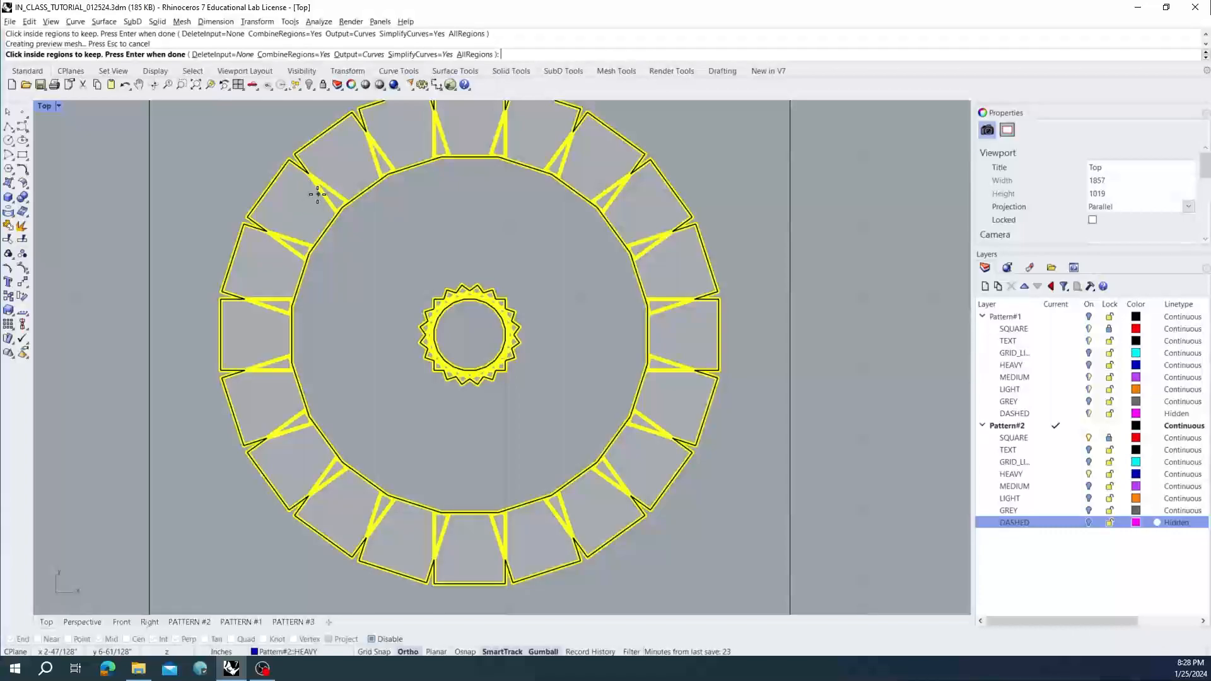
# - Set DeleteInput to All and finish the CurveBoolean on the picked regions
pyautogui.click(213, 55)
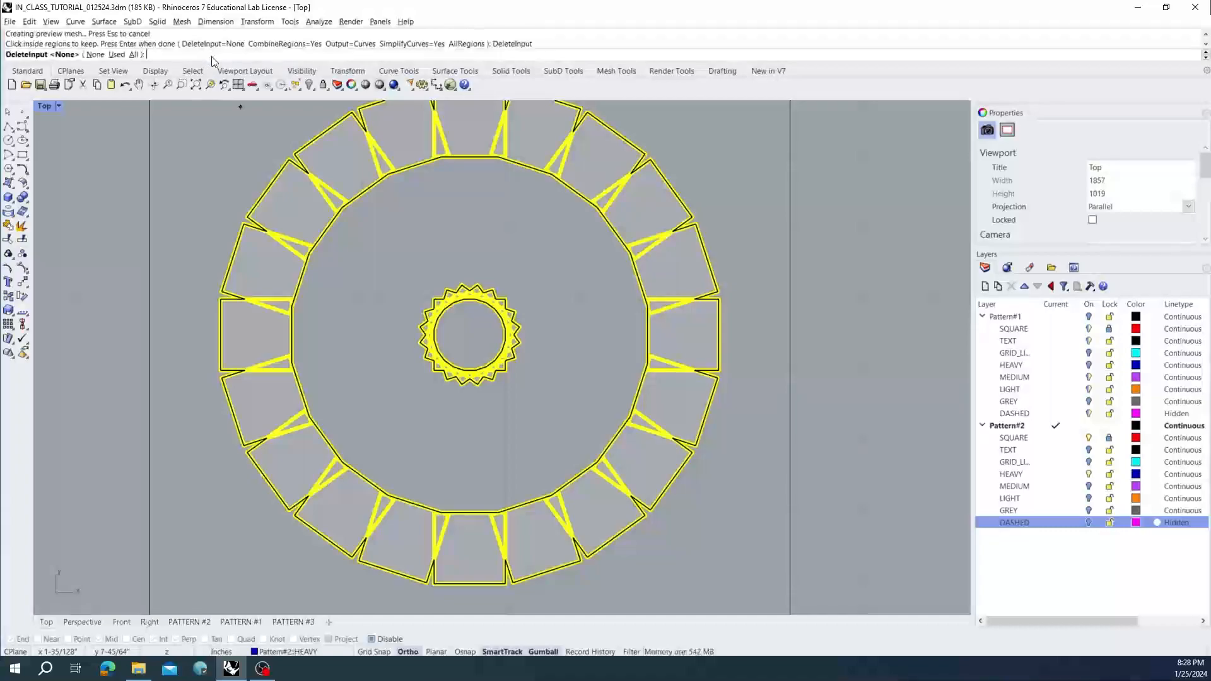
pyautogui.click(134, 55)
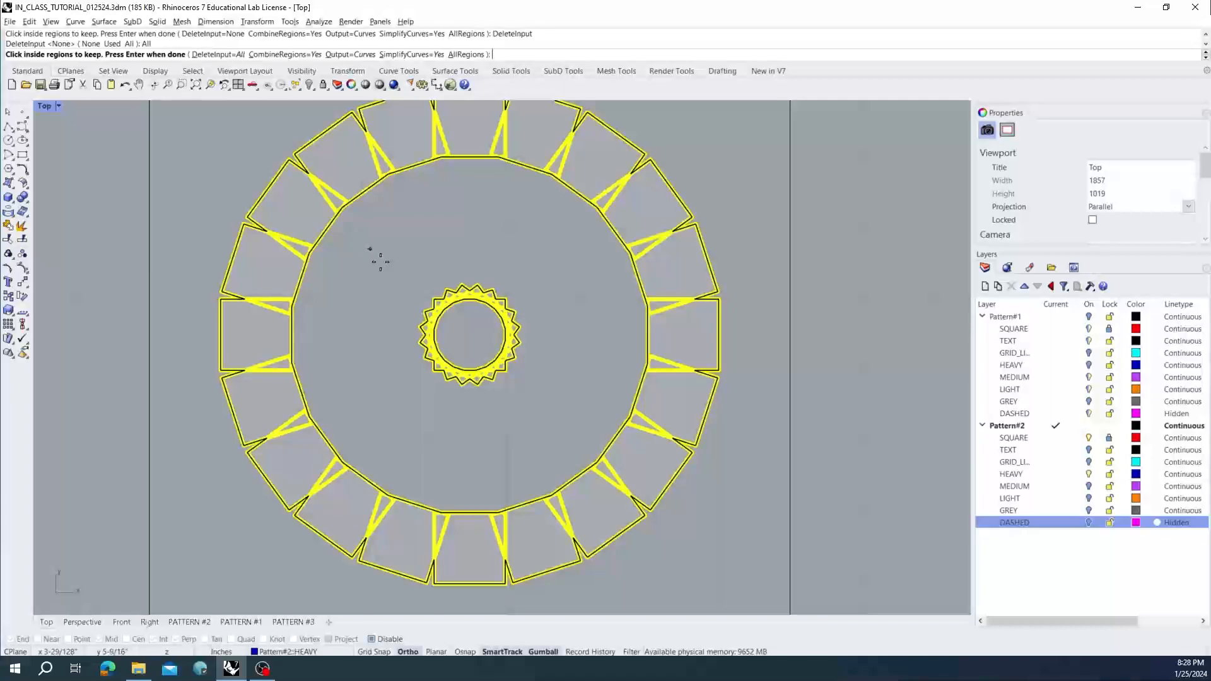
pyautogui.press('Return')
pyautogui.press('Escape')
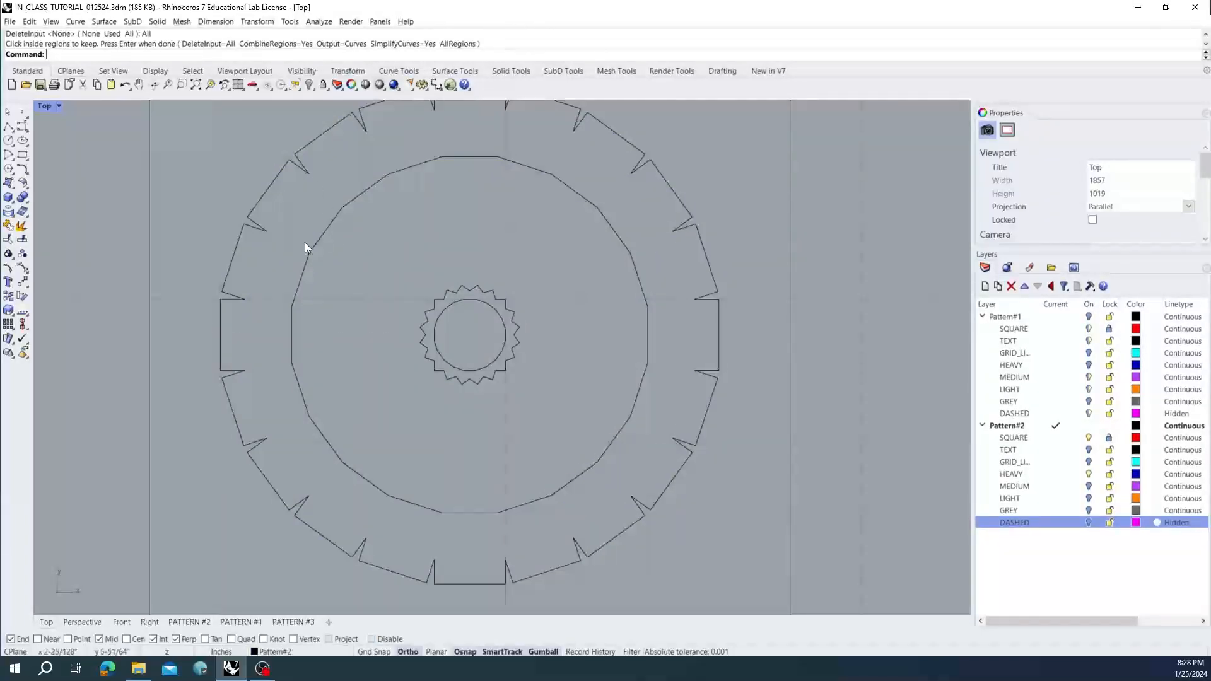
# - Examine the new closed outlines of the rosette and the outer ring up close
pyautogui.scroll(-3, 316, 300)
pyautogui.scroll(10, 417, 312)
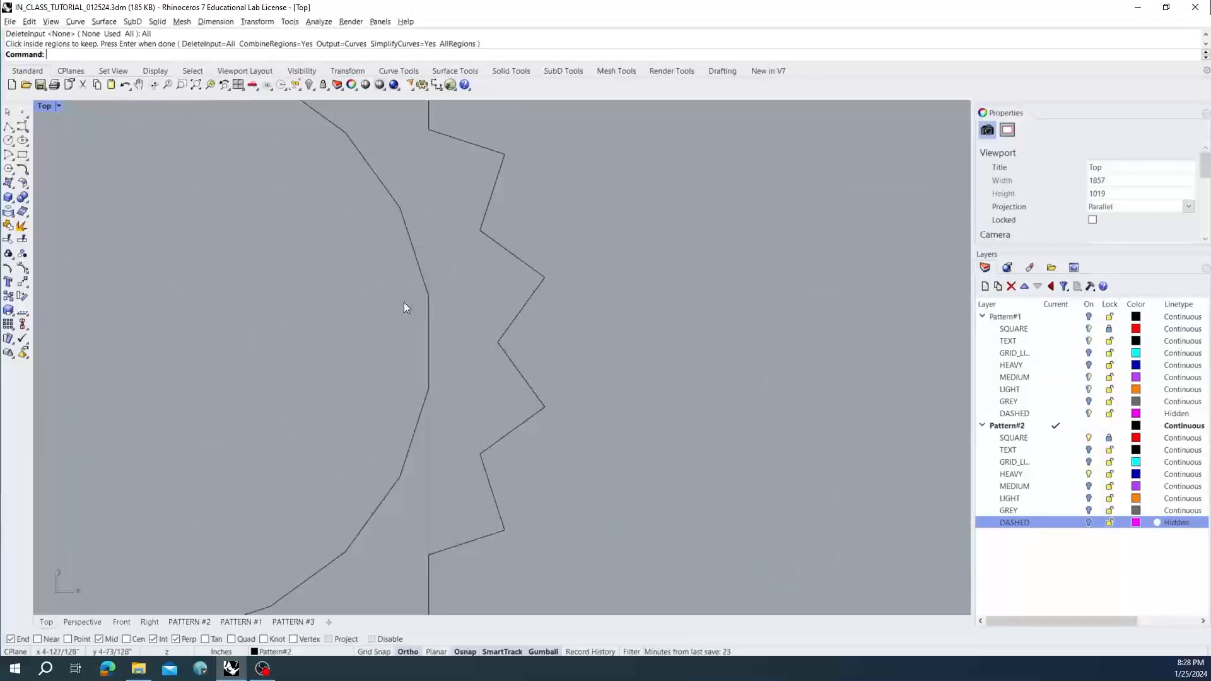
pyautogui.scroll(4, 442, 333)
pyautogui.click(389, 202)
pyautogui.scroll(-5, 458, 270)
pyautogui.moveTo(483, 272); pyautogui.dragTo(550, 287, button='right')
pyautogui.scroll(-8, 543, 268)
pyautogui.click(592, 274)
pyautogui.moveTo(567, 230); pyautogui.dragTo(528, 261, button='right')
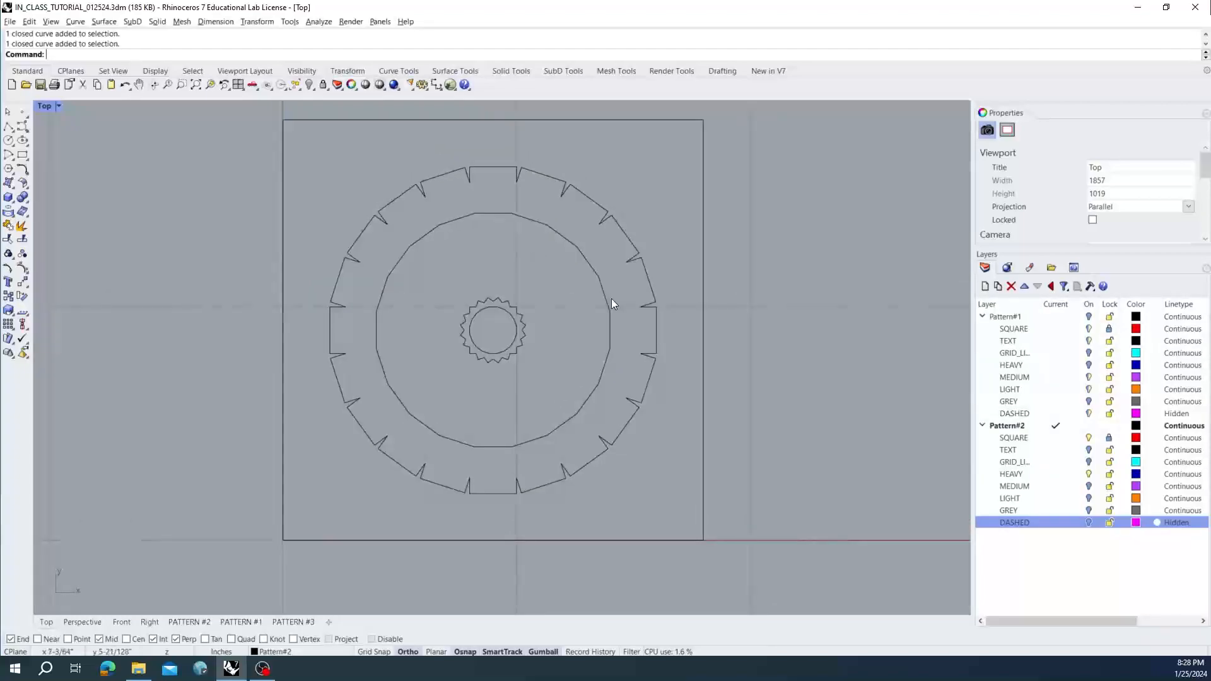
# - Move the four new closed outlines to Pattern#2's HEAVY layer
pyautogui.click(1089, 473)
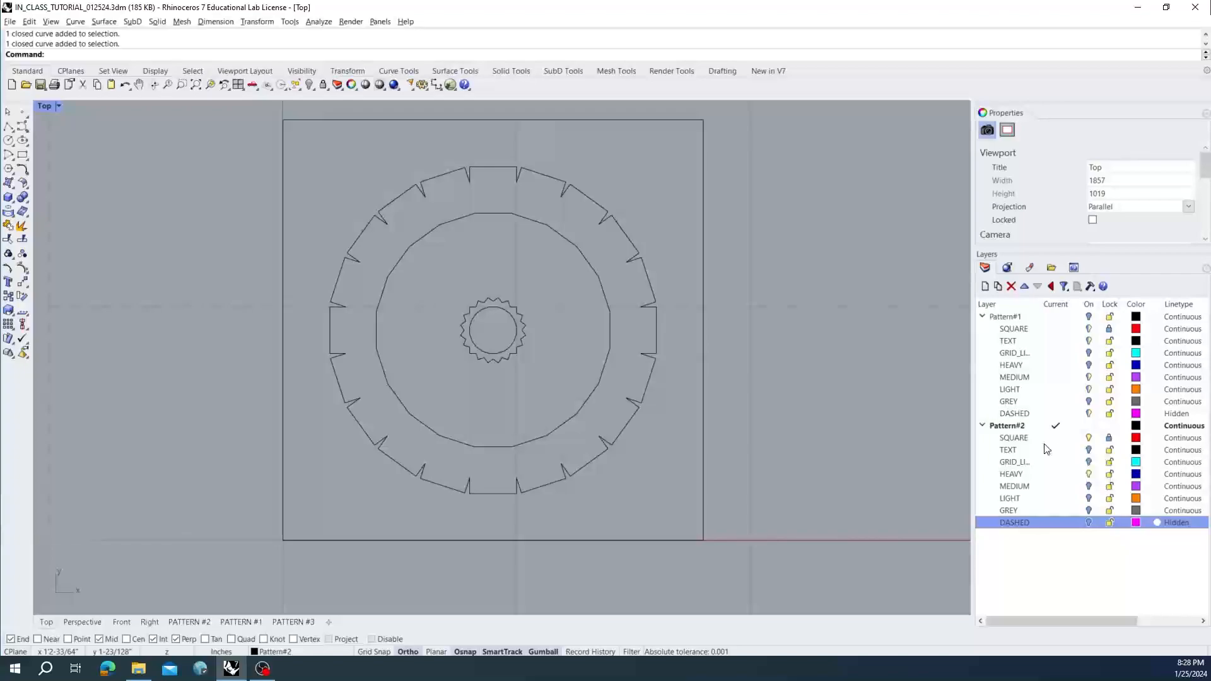
pyautogui.moveTo(502, 362); pyautogui.dragTo(502, 362)
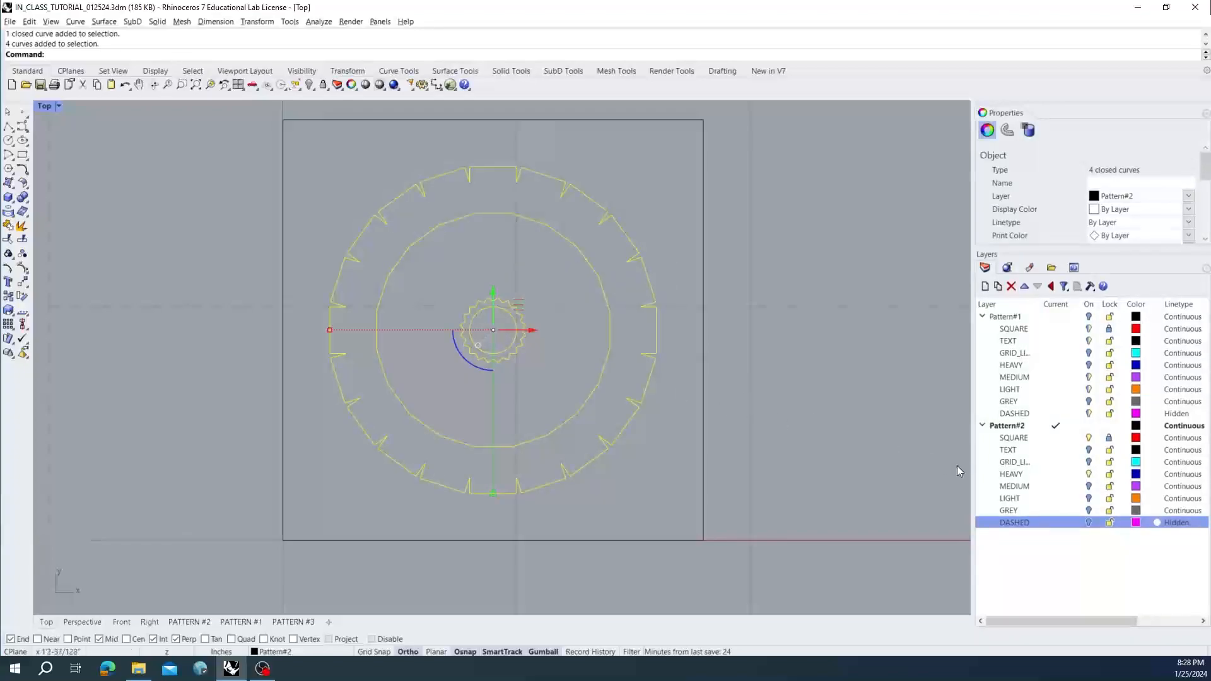
pyautogui.rightClick(1016, 473)
pyautogui.click(1074, 424)
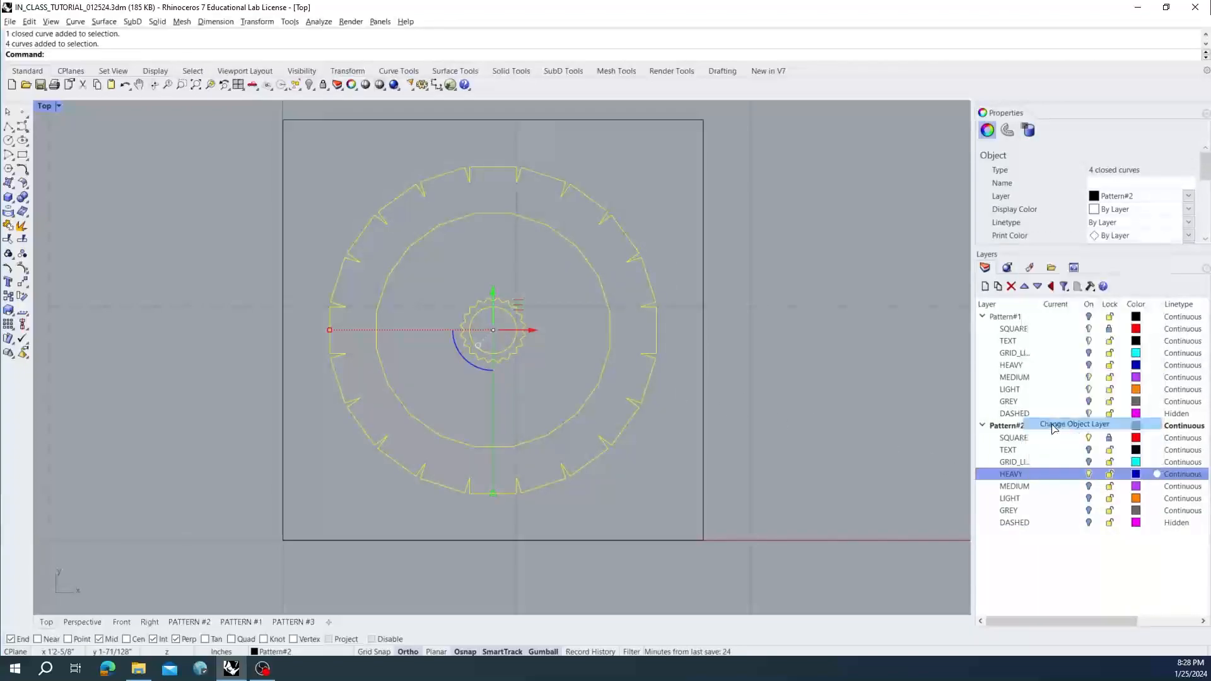
pyautogui.click(809, 375)
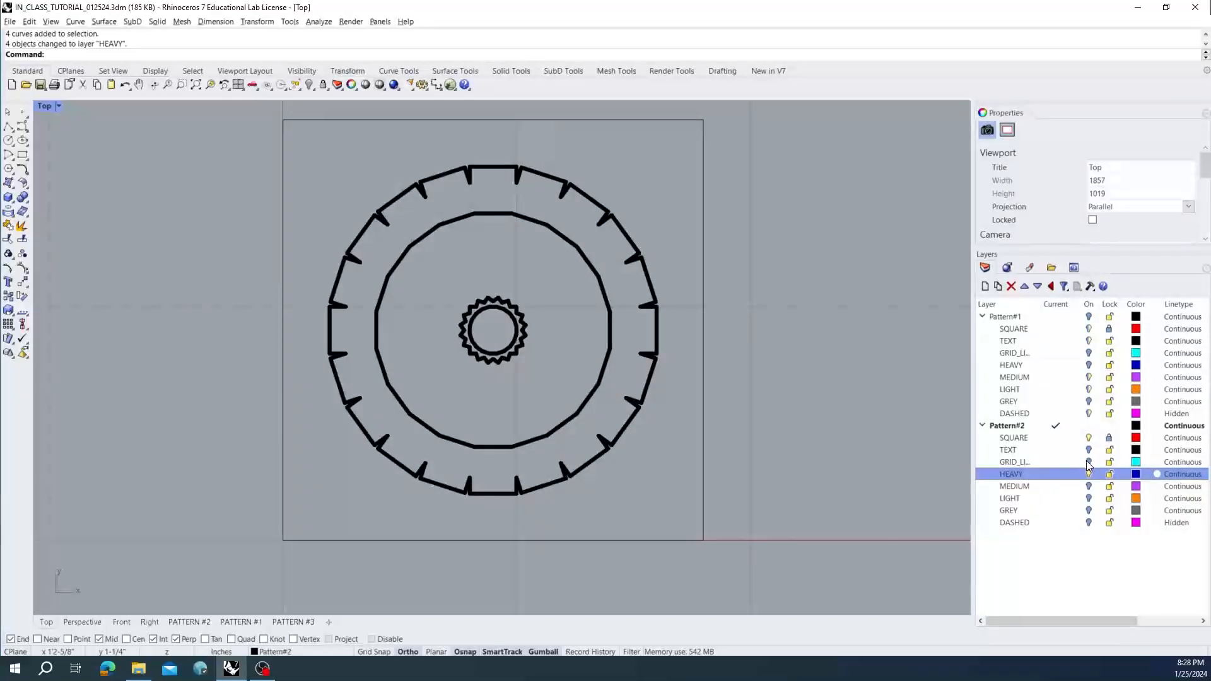
# - Turn on Pattern#2's MEDIUM, LIGHT, GREY and DASHED sublayers
pyautogui.click(1089, 486)
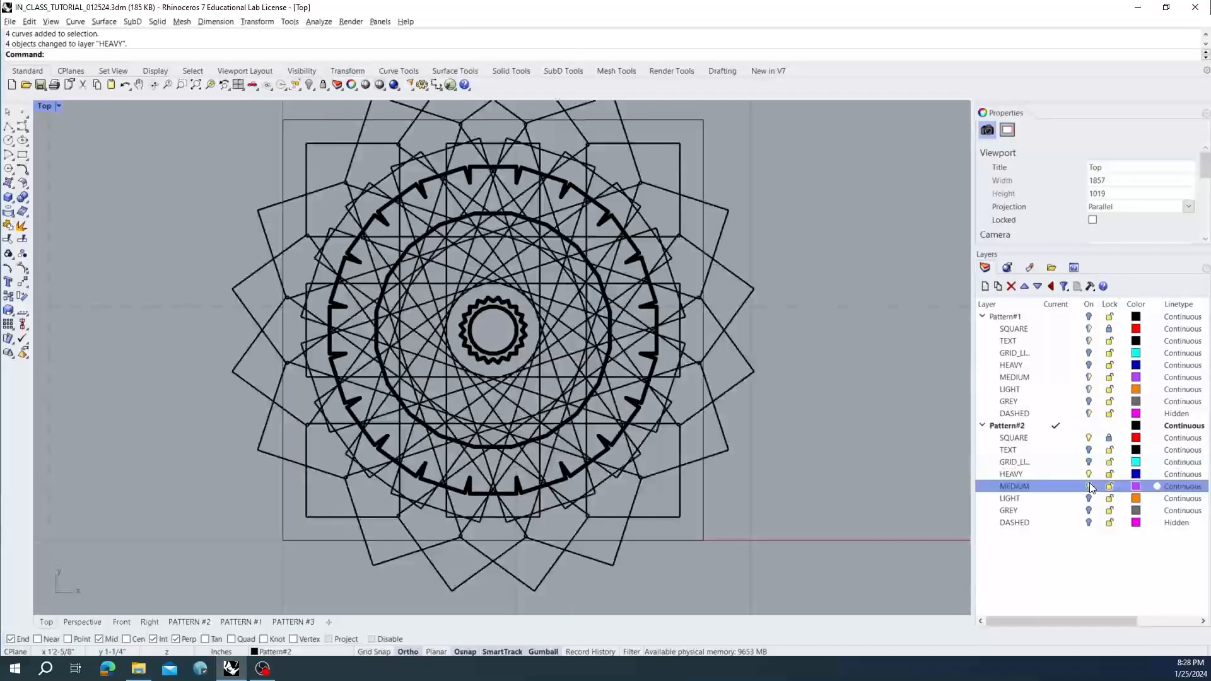
pyautogui.click(1089, 498)
pyautogui.click(1089, 510)
pyautogui.click(1090, 523)
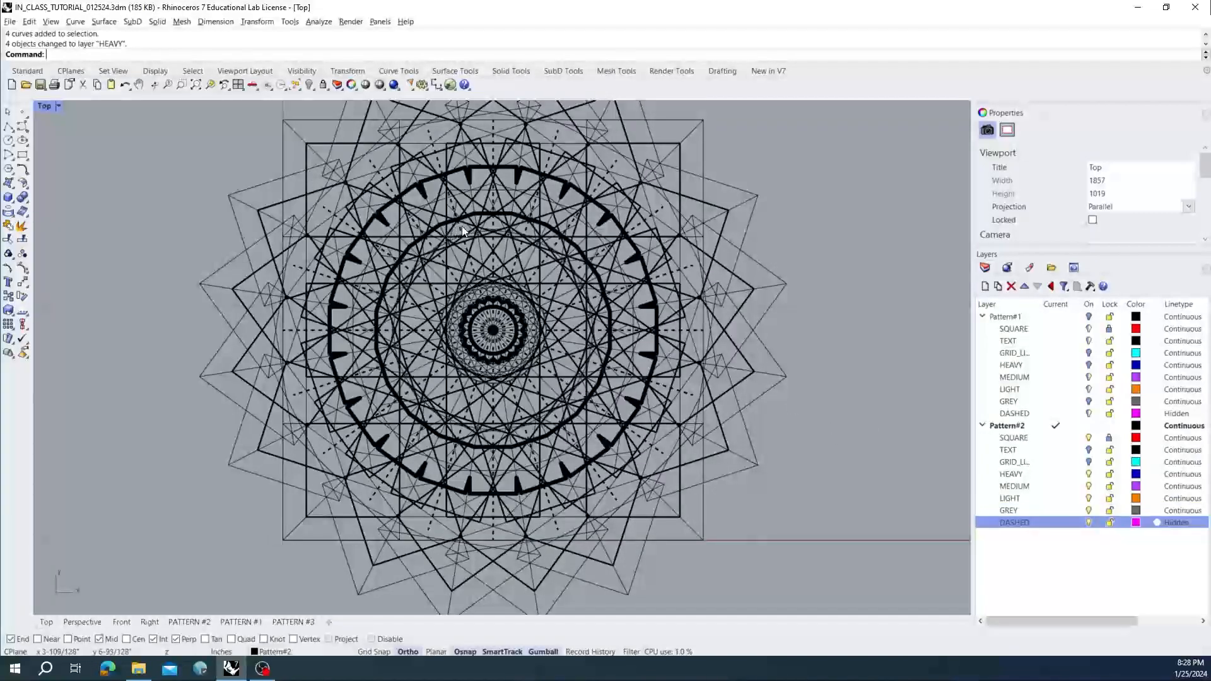
# - Try offsetting the toothed rosette outline outward by 0.207107 inches with HEAVY as the current layer, and undo the offset
pyautogui.scroll(5, 517, 312)
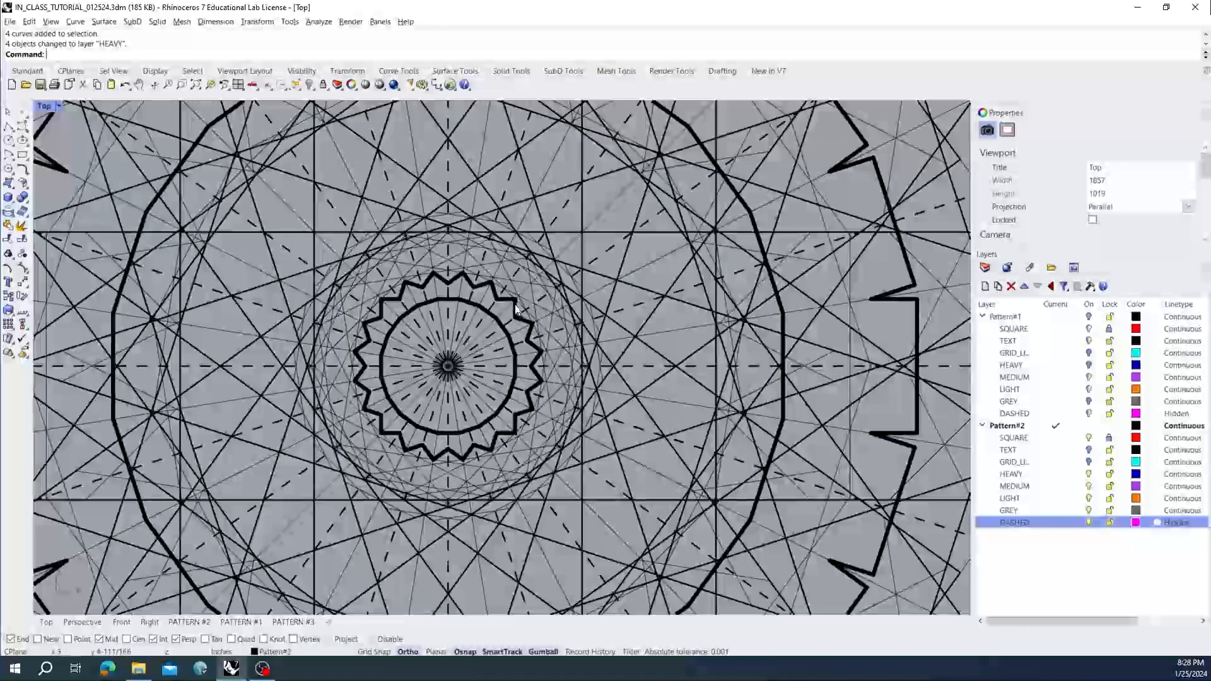
pyautogui.click(517, 311)
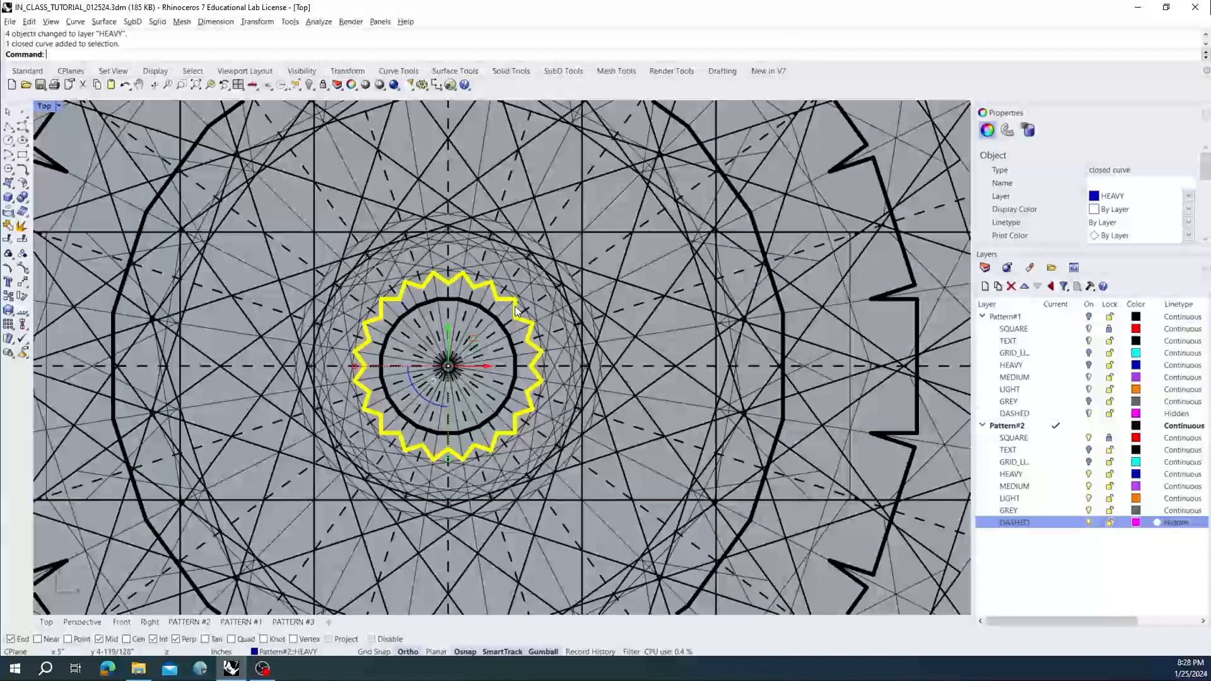
pyautogui.write('Offset')
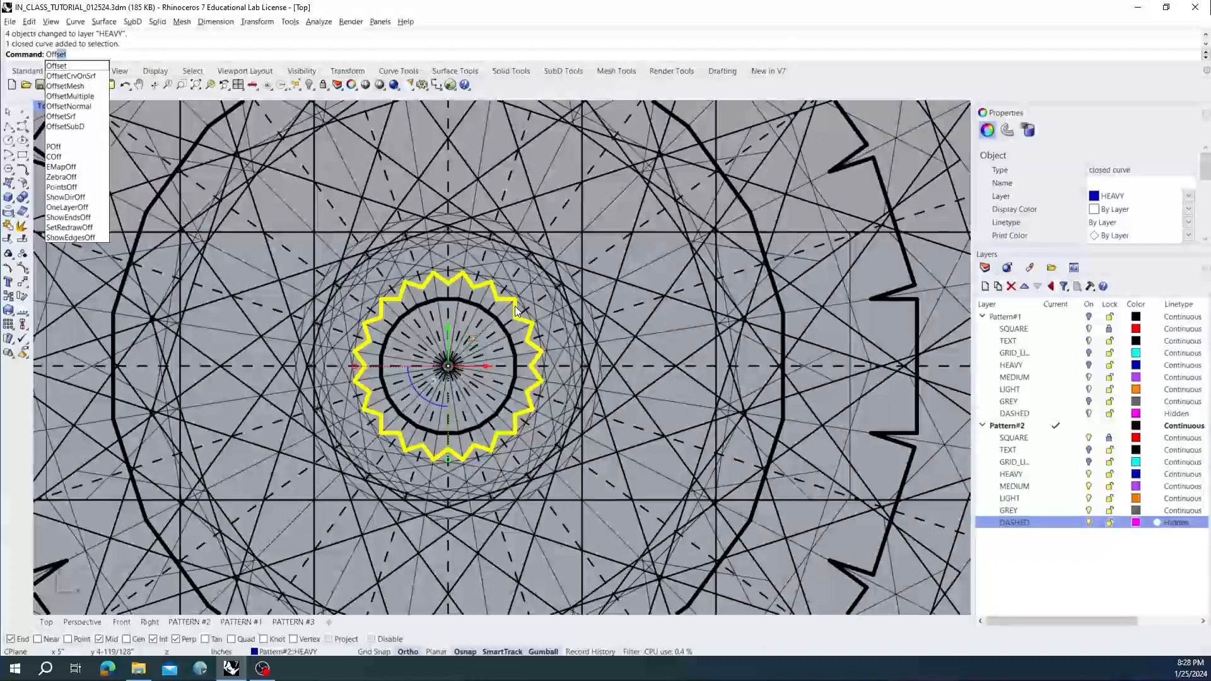
pyautogui.press('Return')
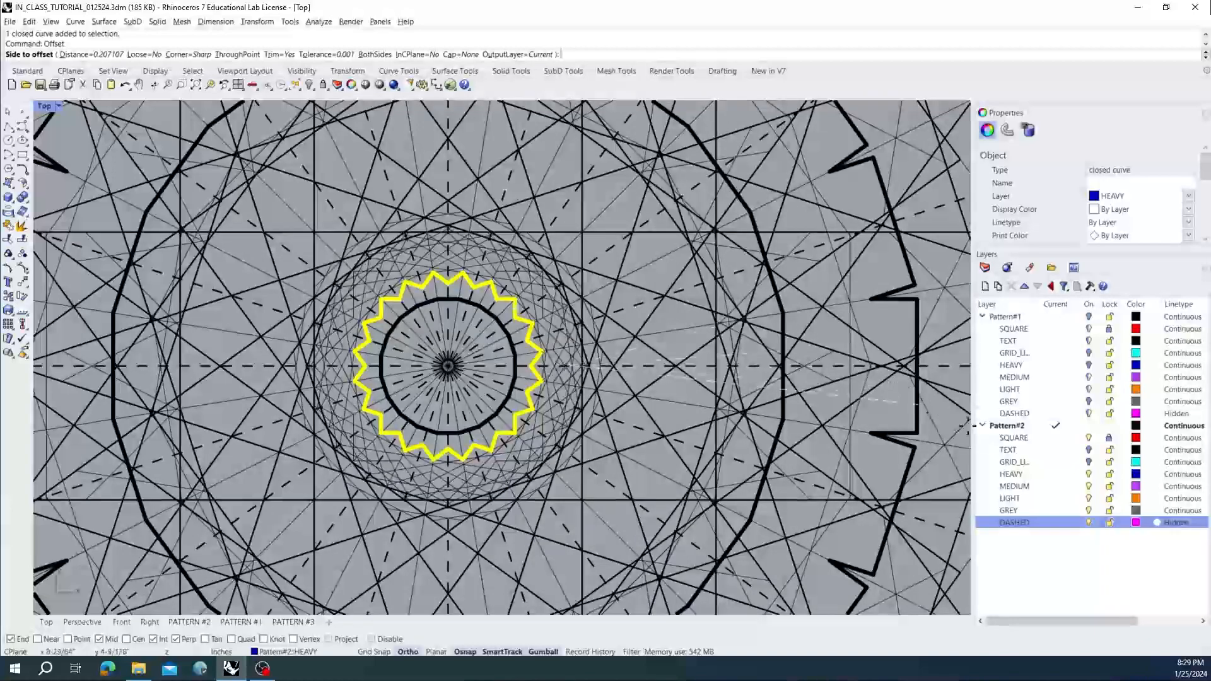
pyautogui.doubleClick(1080, 474)
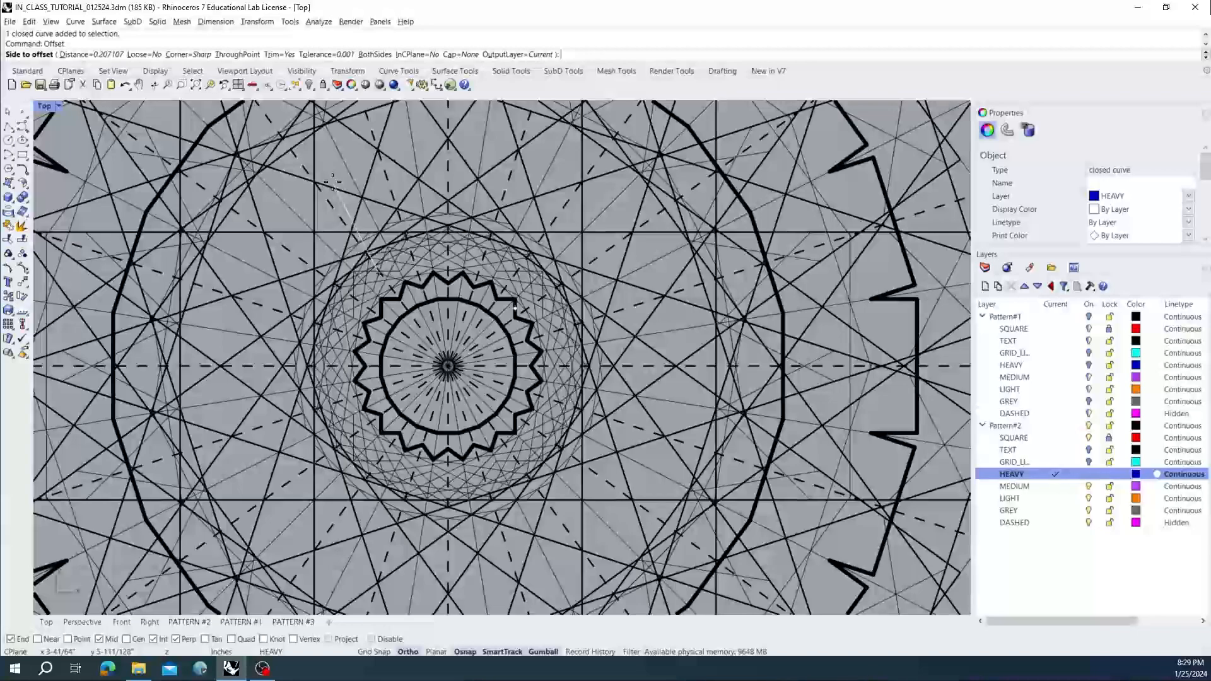
pyautogui.click(284, 184)
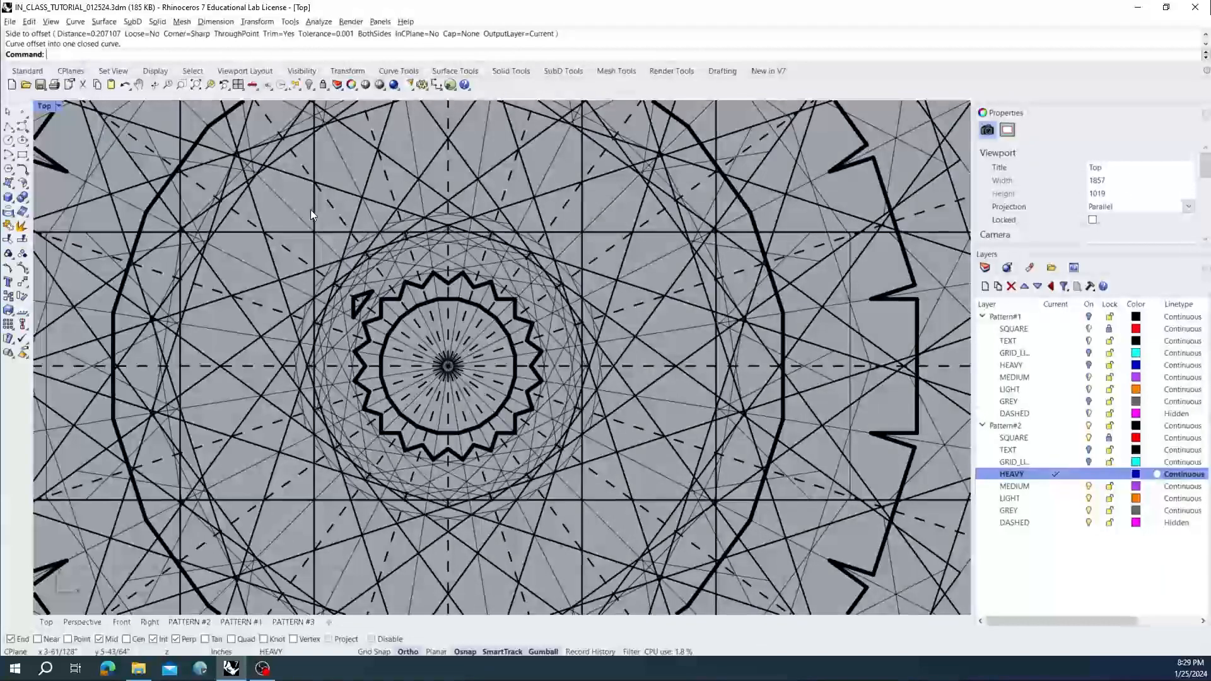
pyautogui.hotkey('ctrl', 'z')
pyautogui.click(1088, 476)
pyautogui.click(1088, 476)
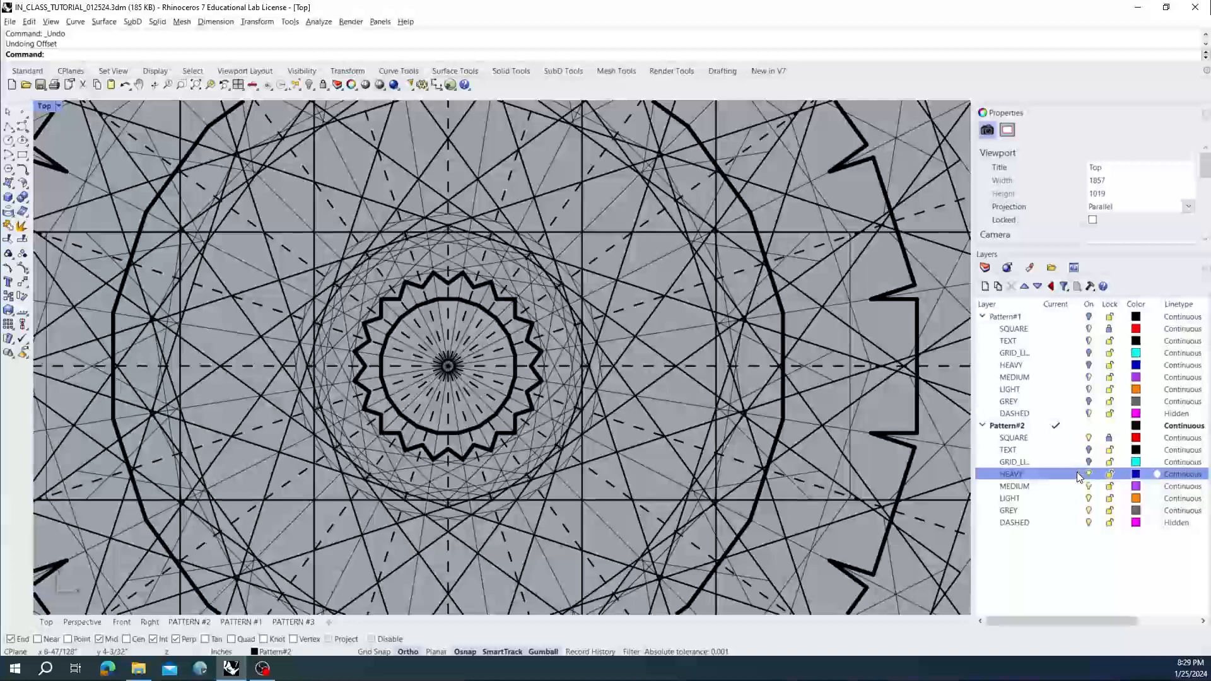
# - Offset the toothed rosette outline outward by 3 inches
pyautogui.click(535, 351)
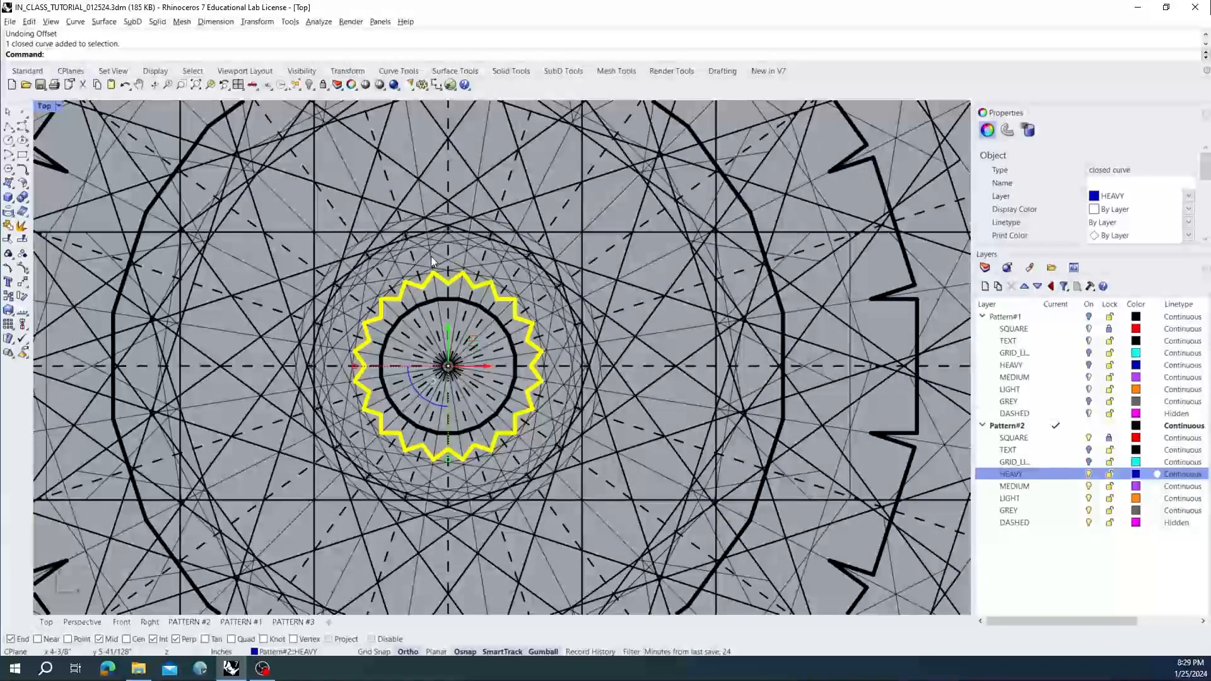
pyautogui.write('offset')
pyautogui.press('Return')
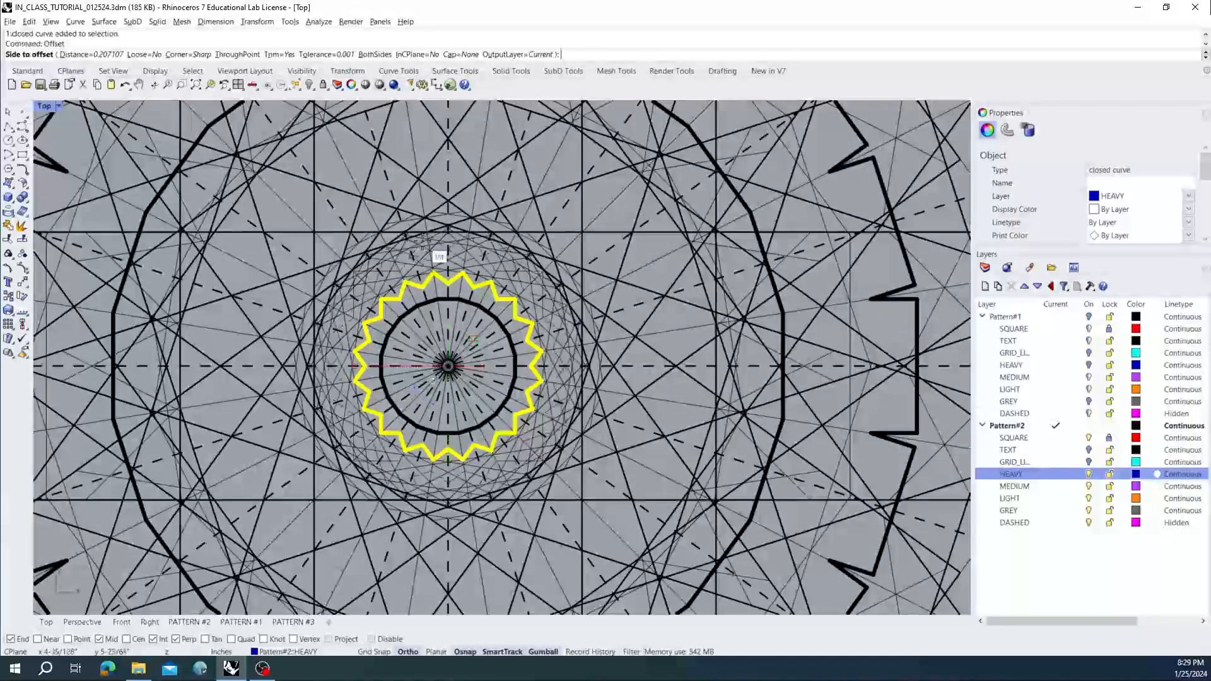
pyautogui.click(108, 55)
pyautogui.write('3')
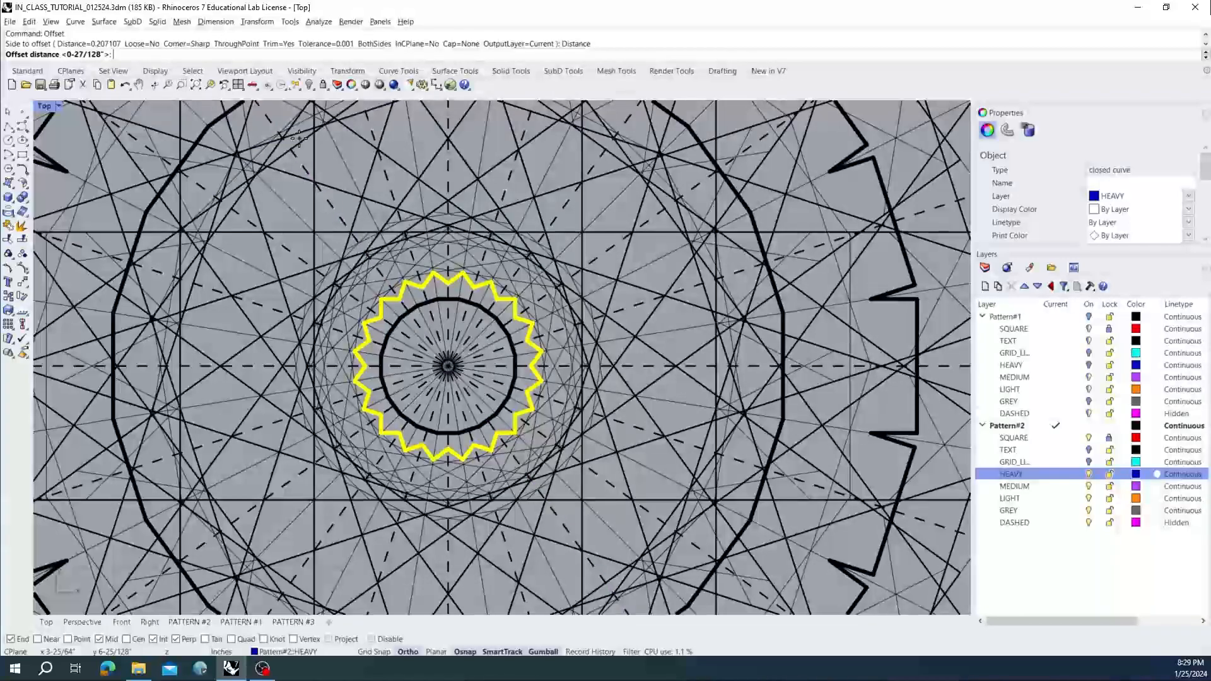
pyautogui.press('Return')
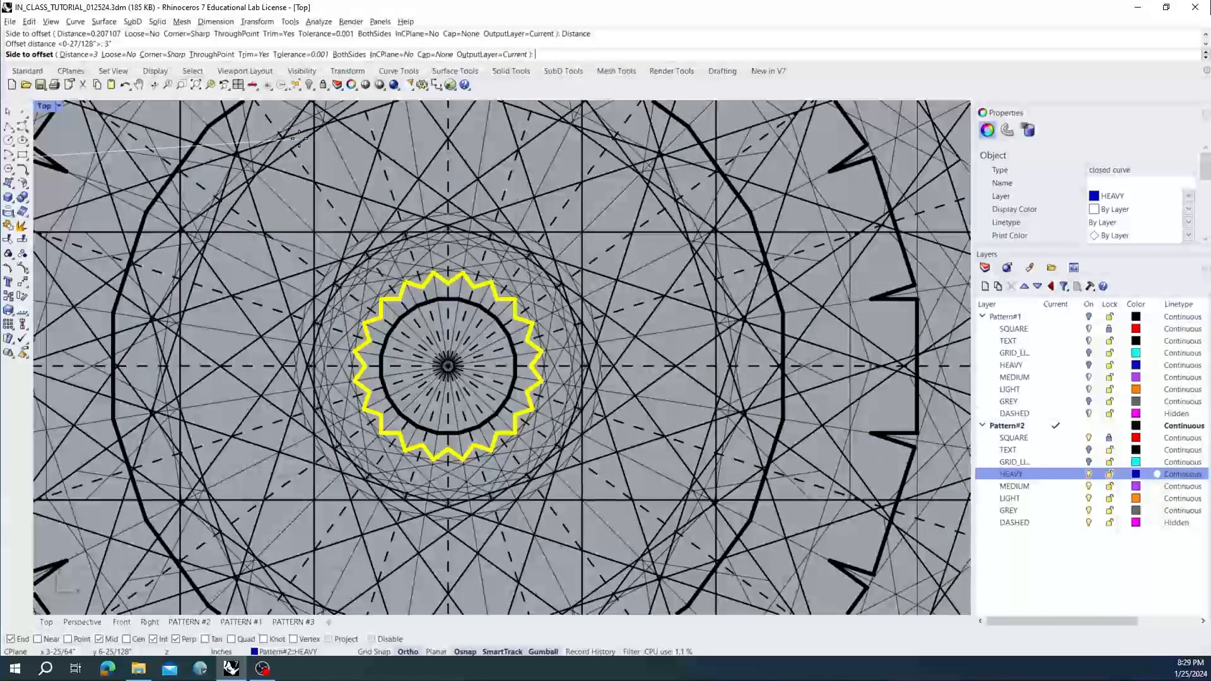
pyautogui.scroll(-5, 432, 270)
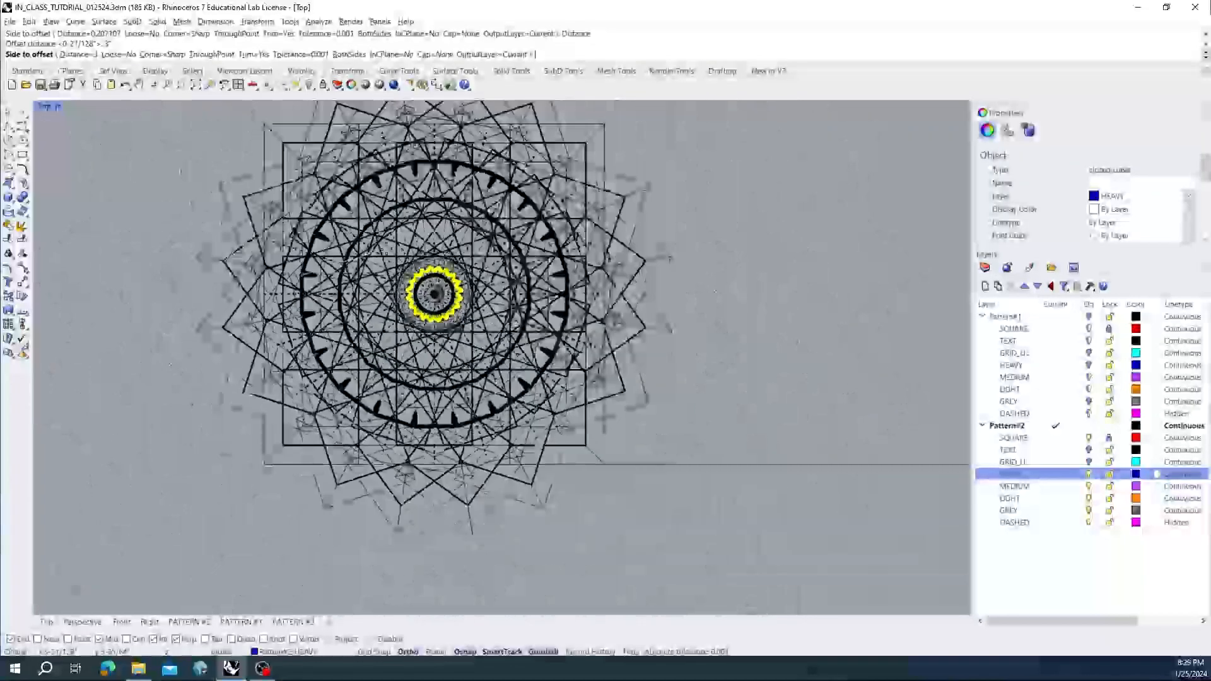
pyautogui.click(248, 248)
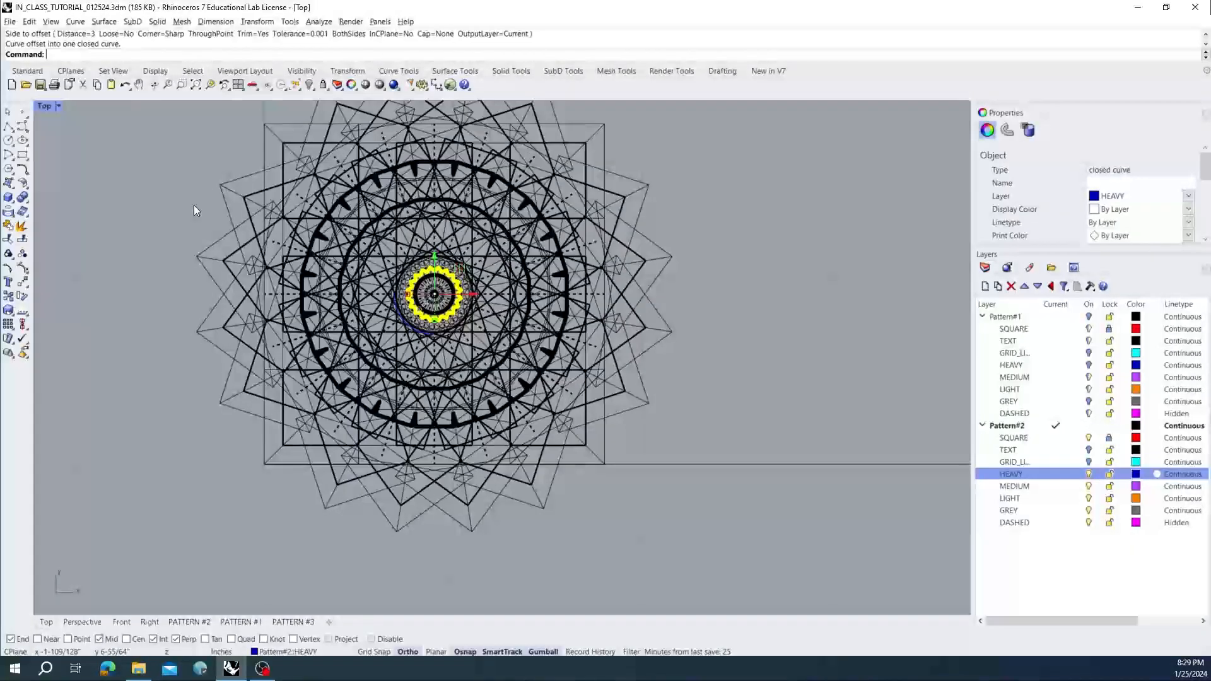
# - Undo the 3-inch rosette offset and redo it
pyautogui.click(346, 222)
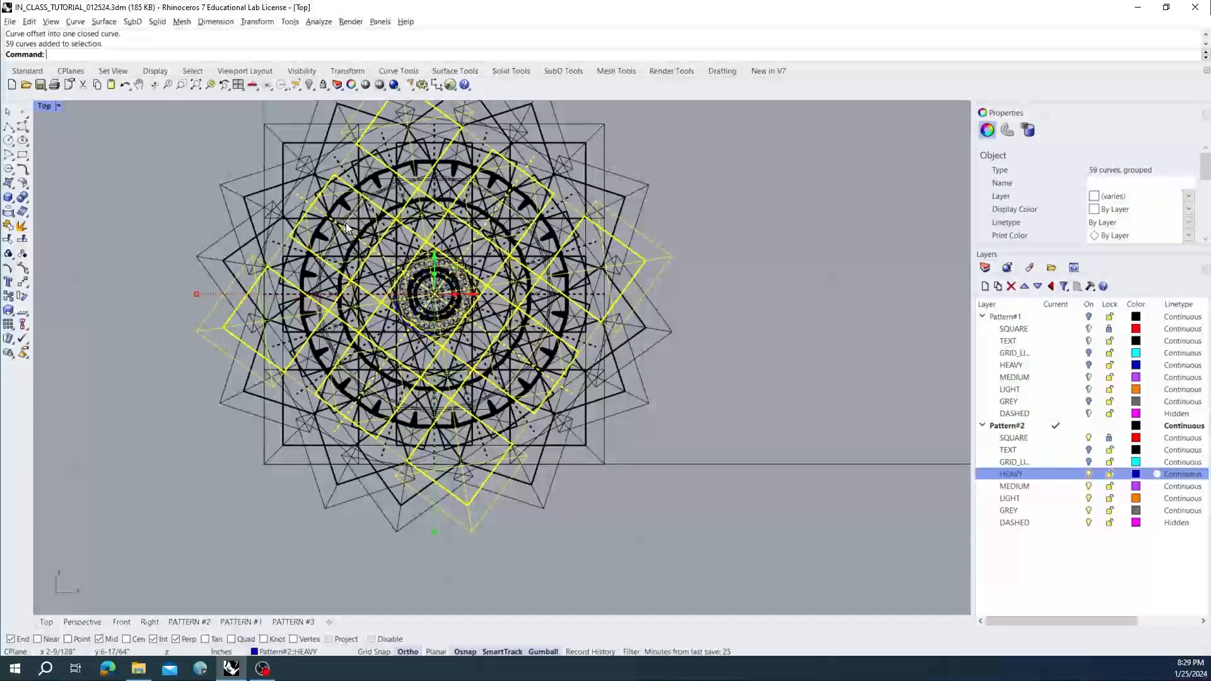
pyautogui.click(789, 368)
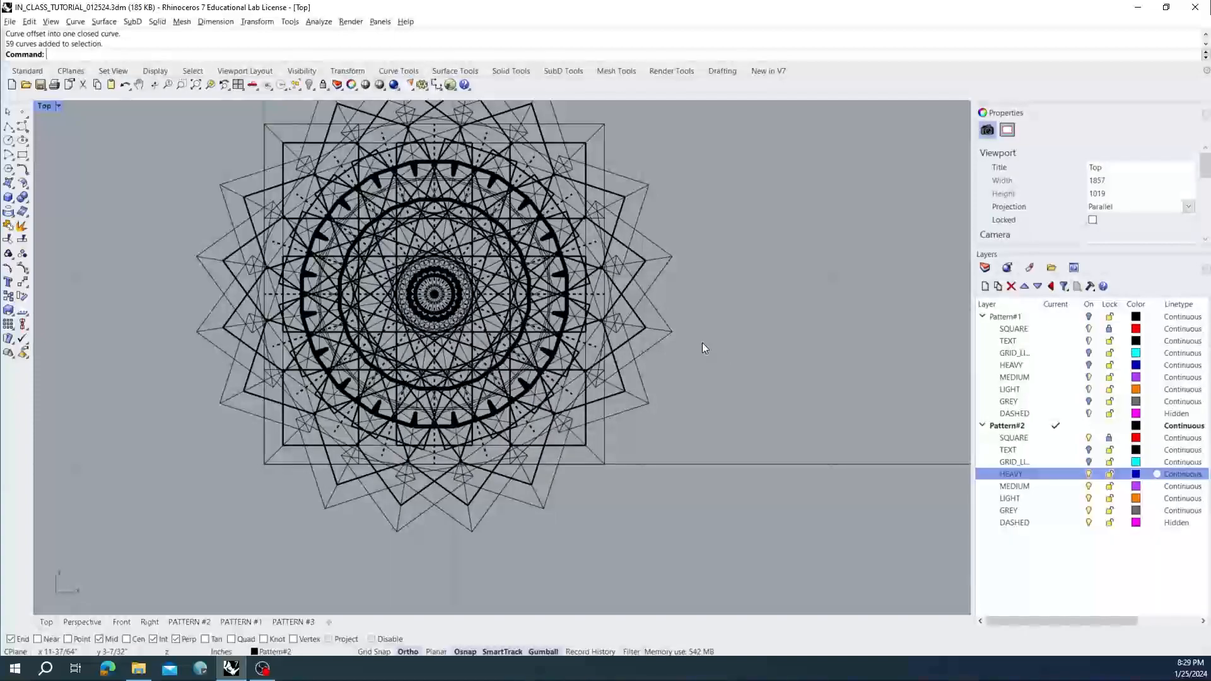
pyautogui.hotkey('ctrl', 'z')
pyautogui.hotkey('ctrl', 'y')
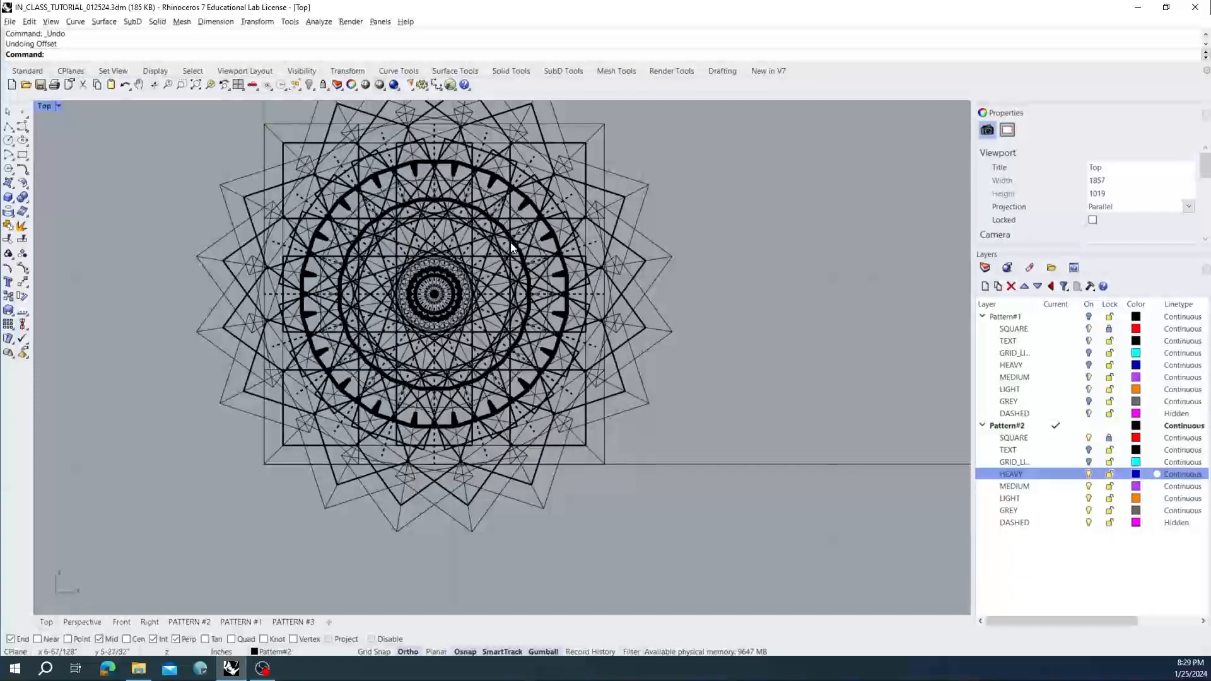
# - Move the new offset curve to Pattern#2's HEAVY layer and make HEAVY the current layer
pyautogui.click(497, 200)
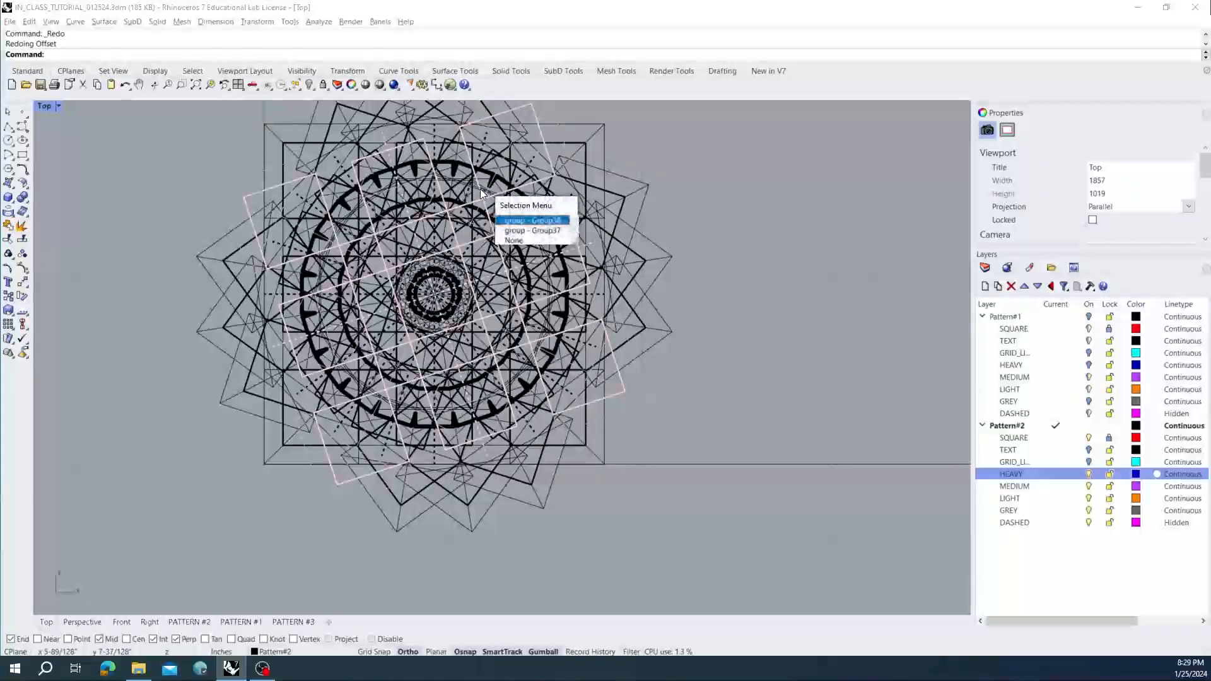
pyautogui.click(520, 231)
pyautogui.scroll(5, 489, 215)
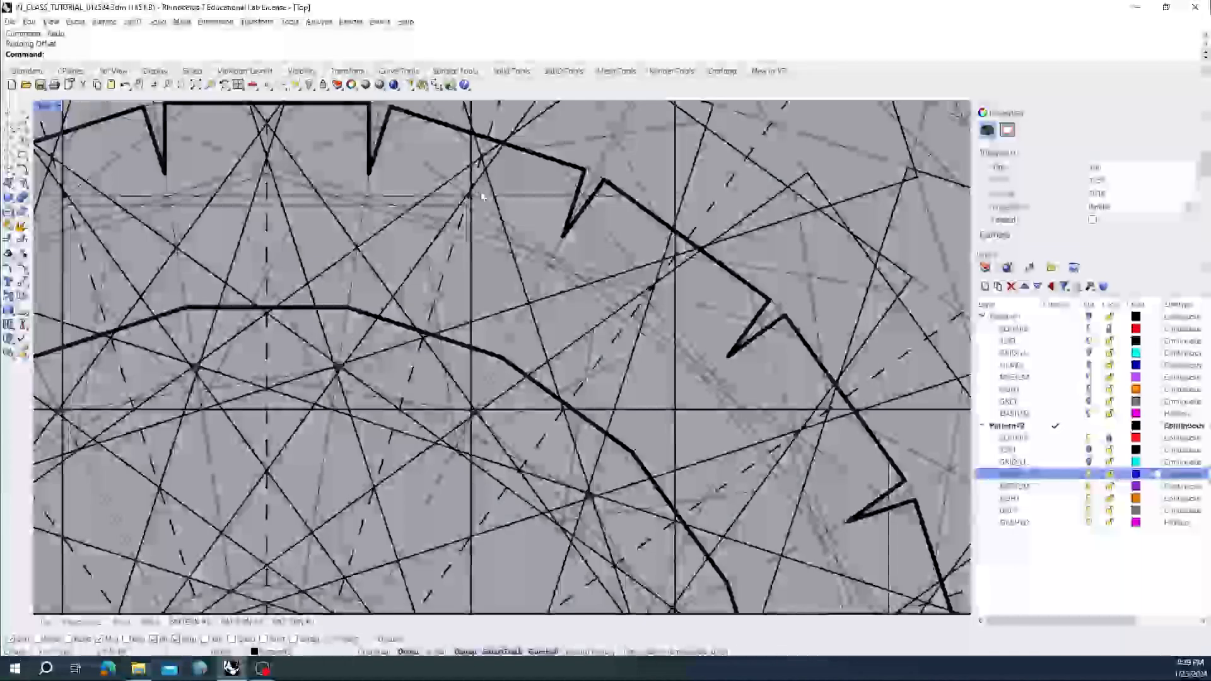
pyautogui.scroll(-6, 518, 210)
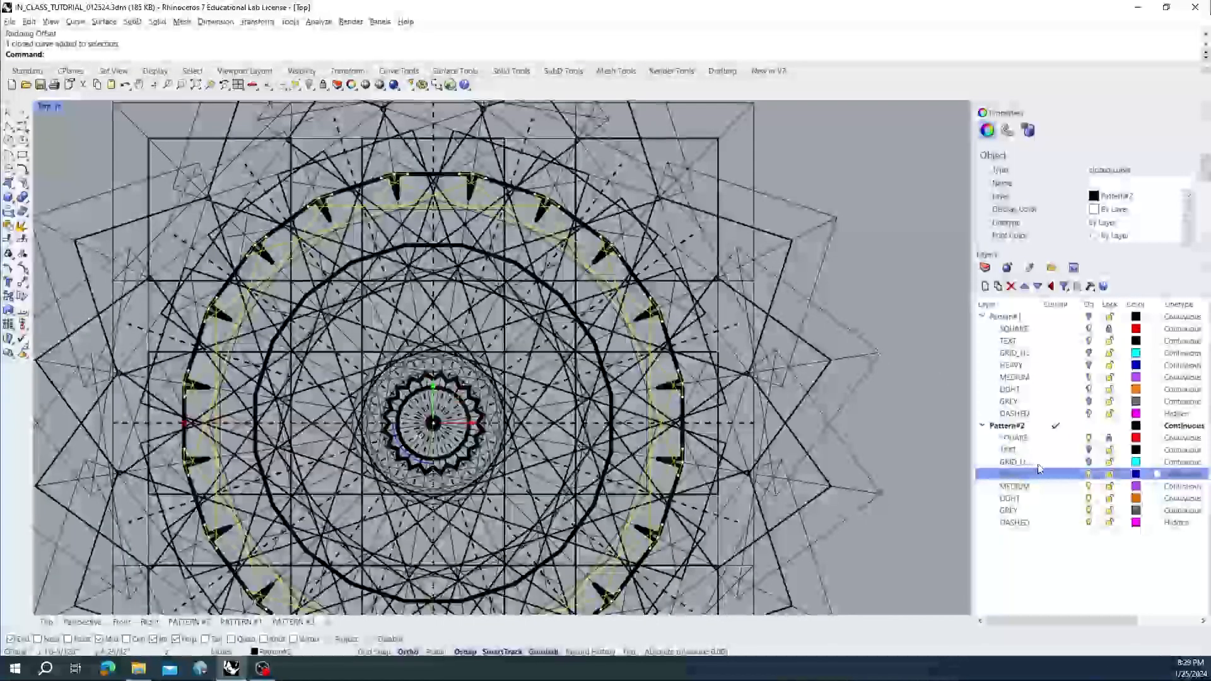
pyautogui.rightClick(1050, 474)
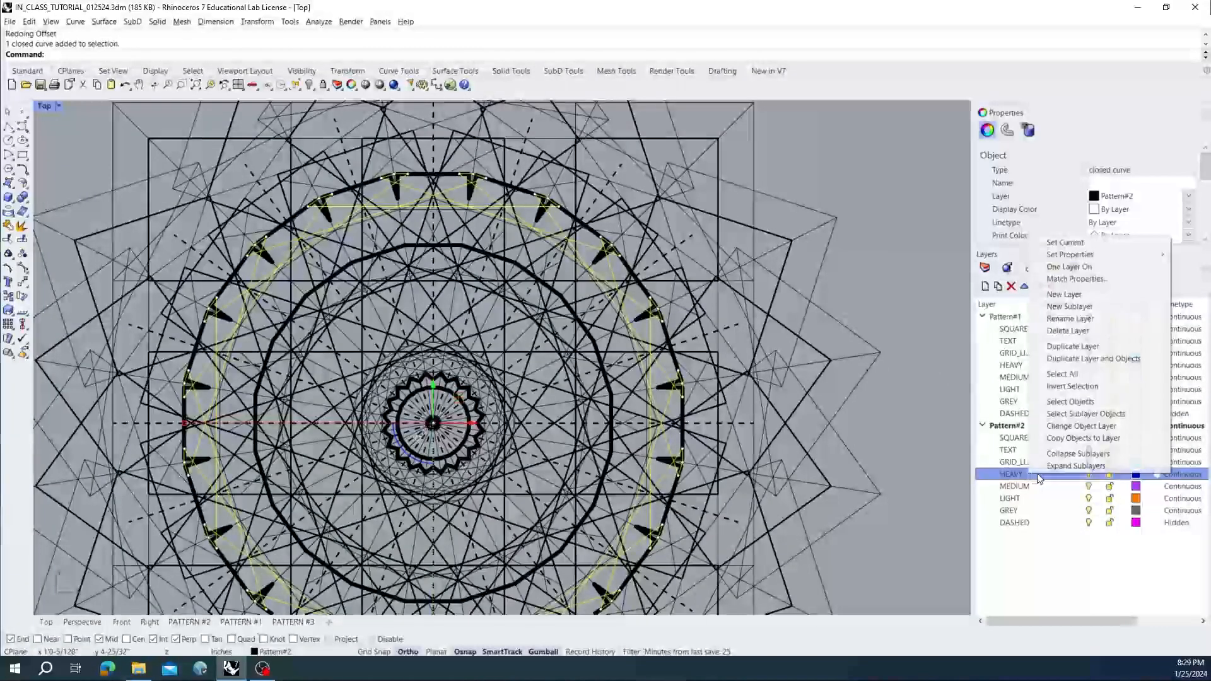
pyautogui.click(1052, 426)
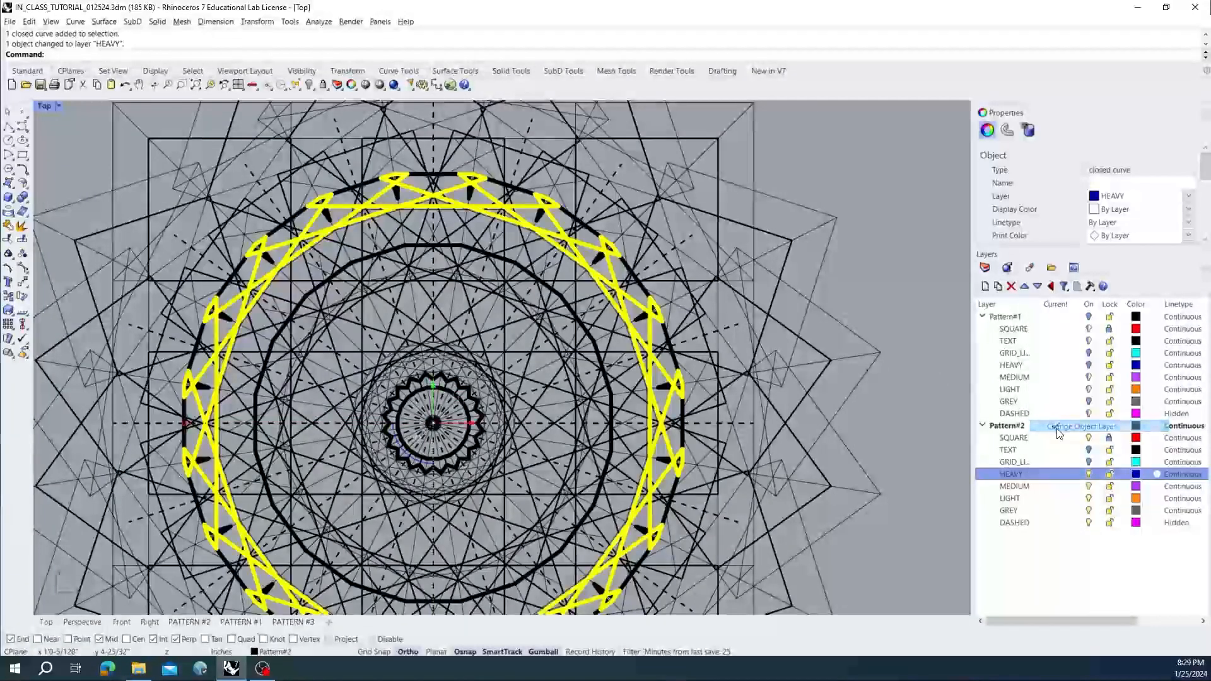
pyautogui.press('Escape')
pyautogui.doubleClick(1074, 474)
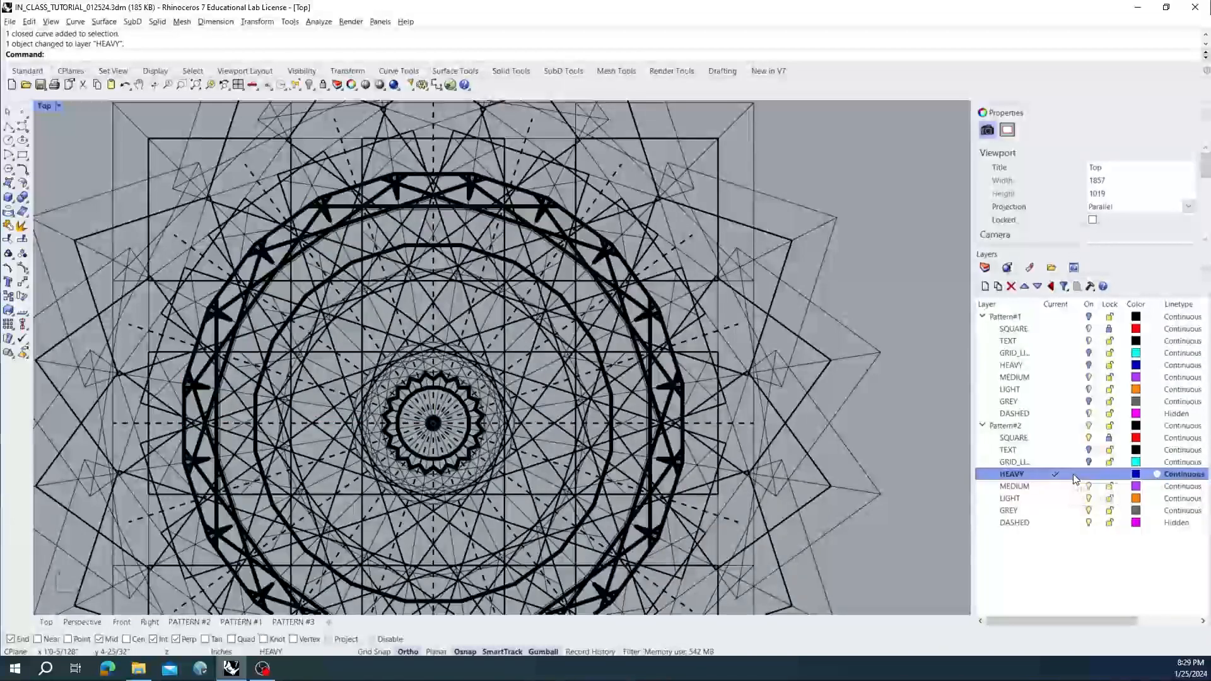
# - Undo the current-layer change and the offset curve's move to HEAVY
pyautogui.scroll(-3, 694, 274)
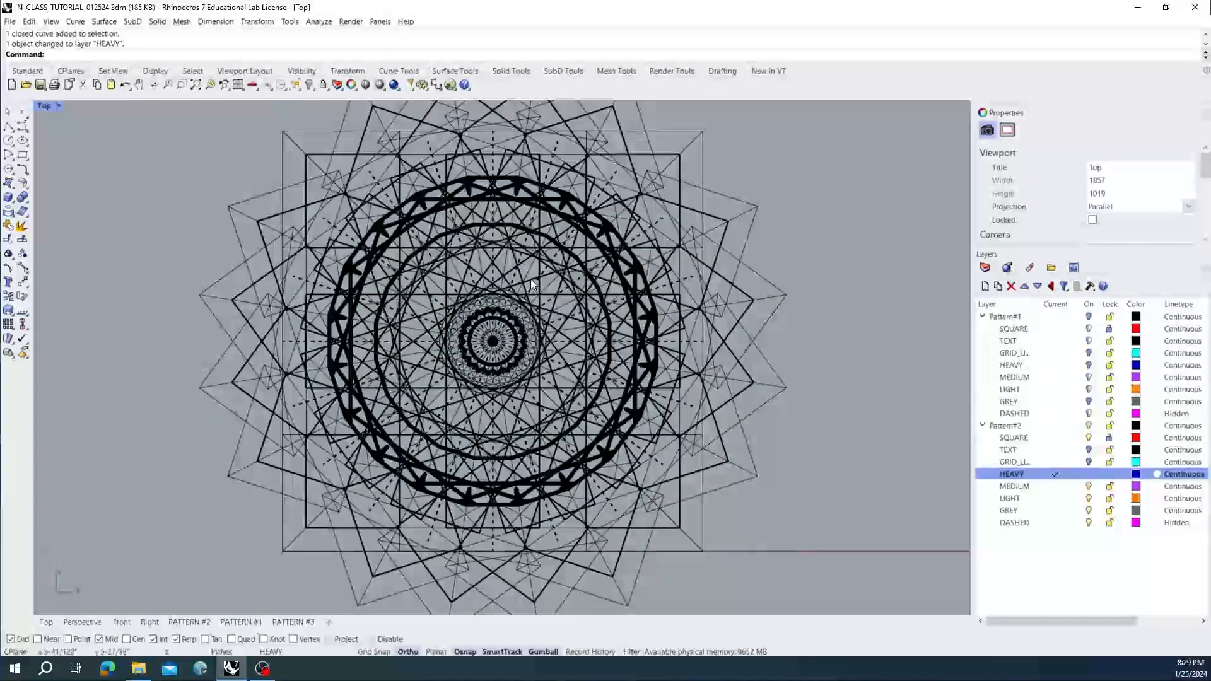
pyautogui.scroll(1, 531, 280)
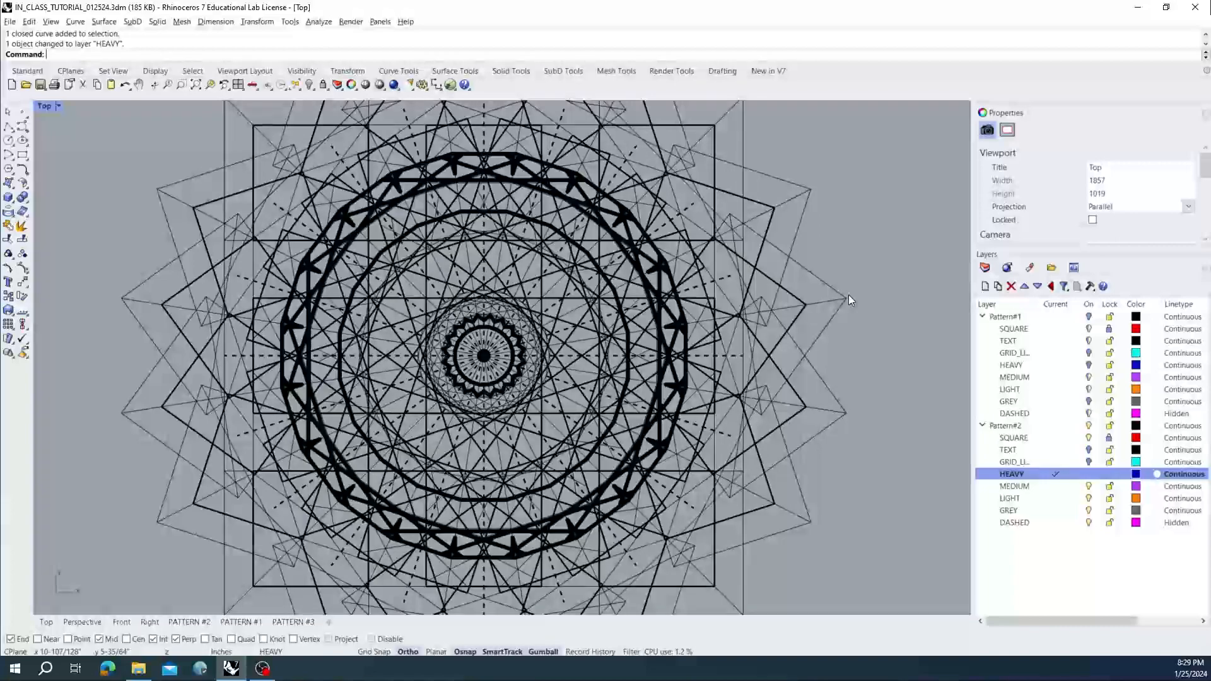
pyautogui.hotkey('ctrl', 'z')
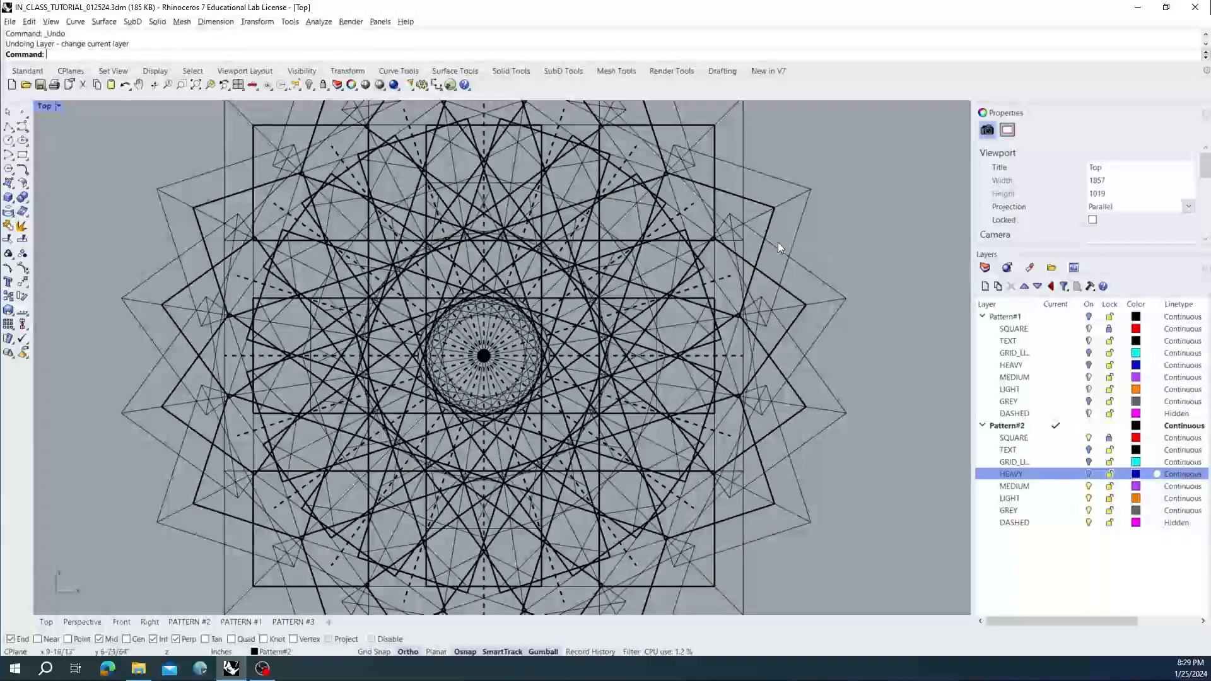
pyautogui.hotkey('ctrl', 'z')
pyautogui.hotkey('ctrl', 'z')
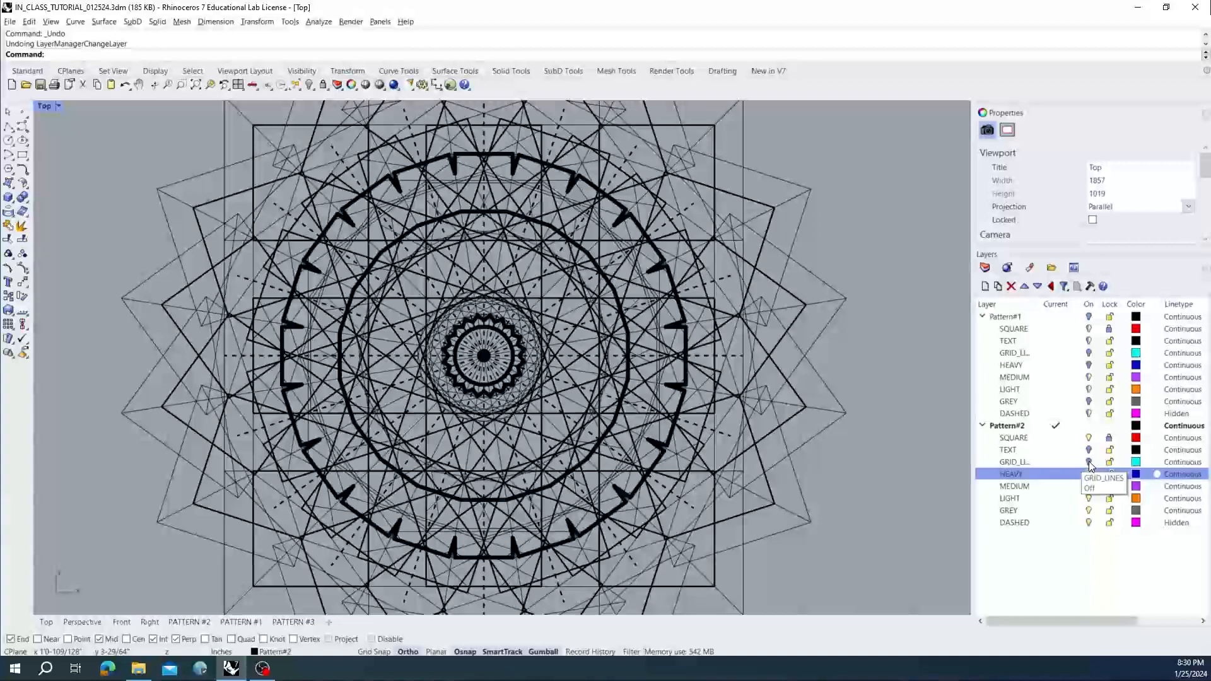
# - Turn off Pattern#2's MEDIUM, LIGHT, GREY and DASHED sublayers and delete the thin zigzag offset curve inside the outer ring
pyautogui.click(1088, 487)
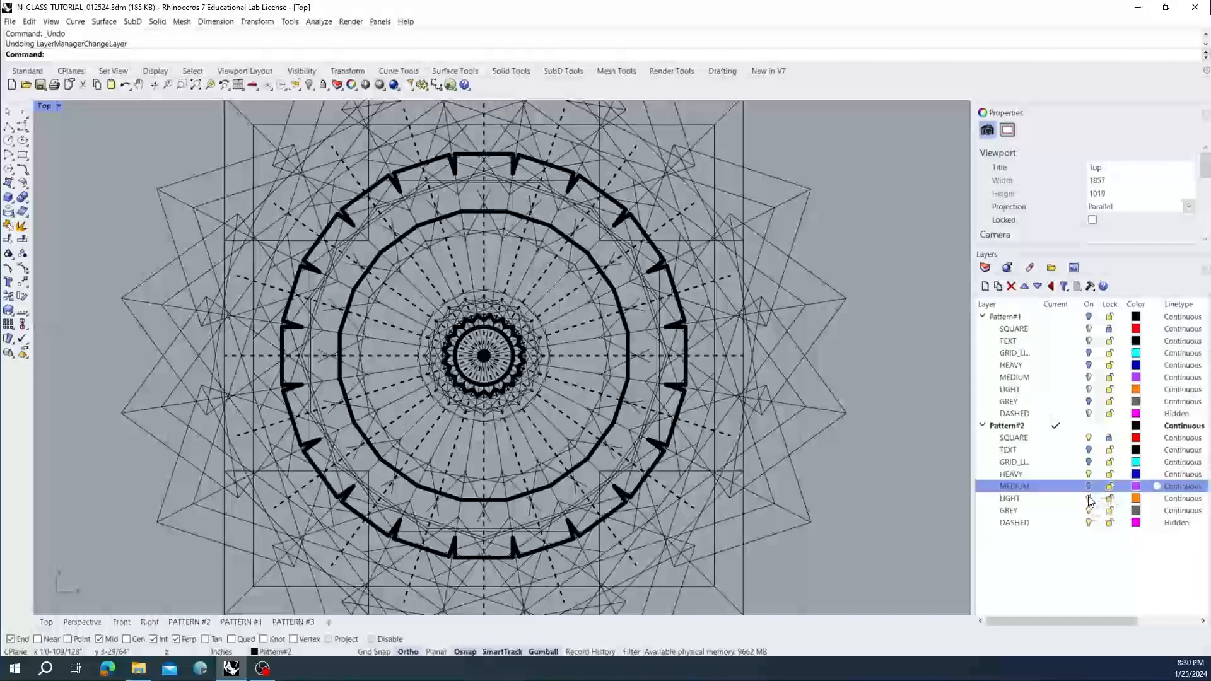
pyautogui.click(1089, 498)
pyautogui.click(1088, 510)
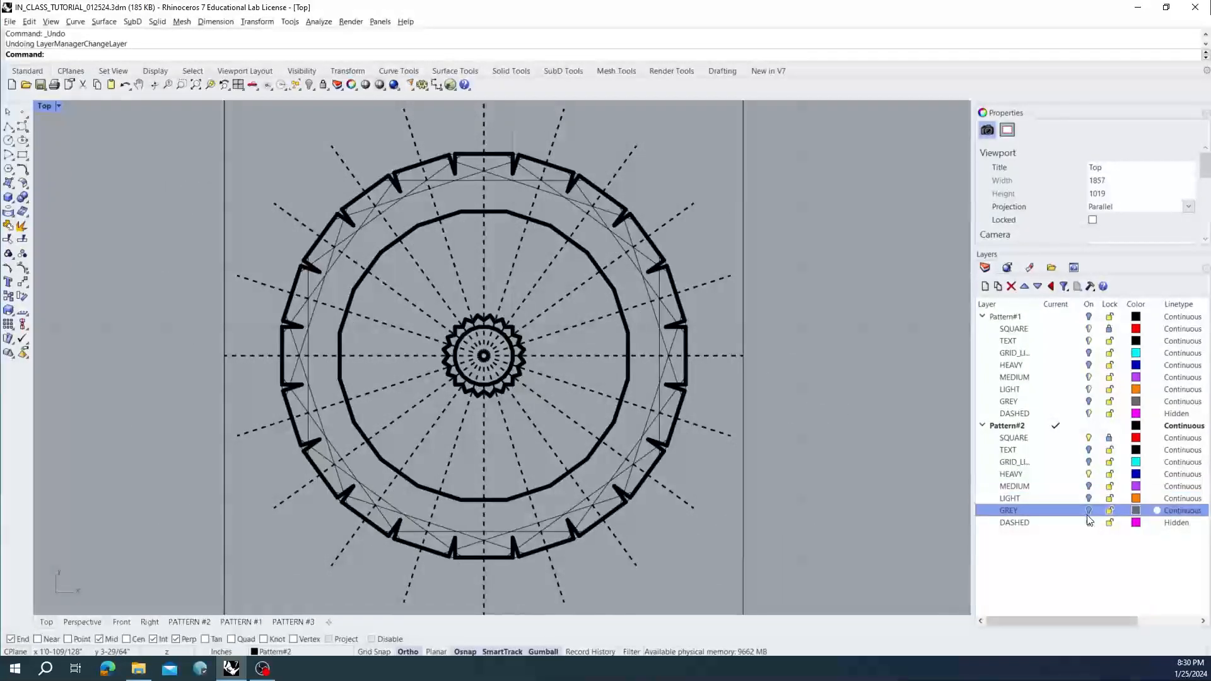
pyautogui.click(1088, 522)
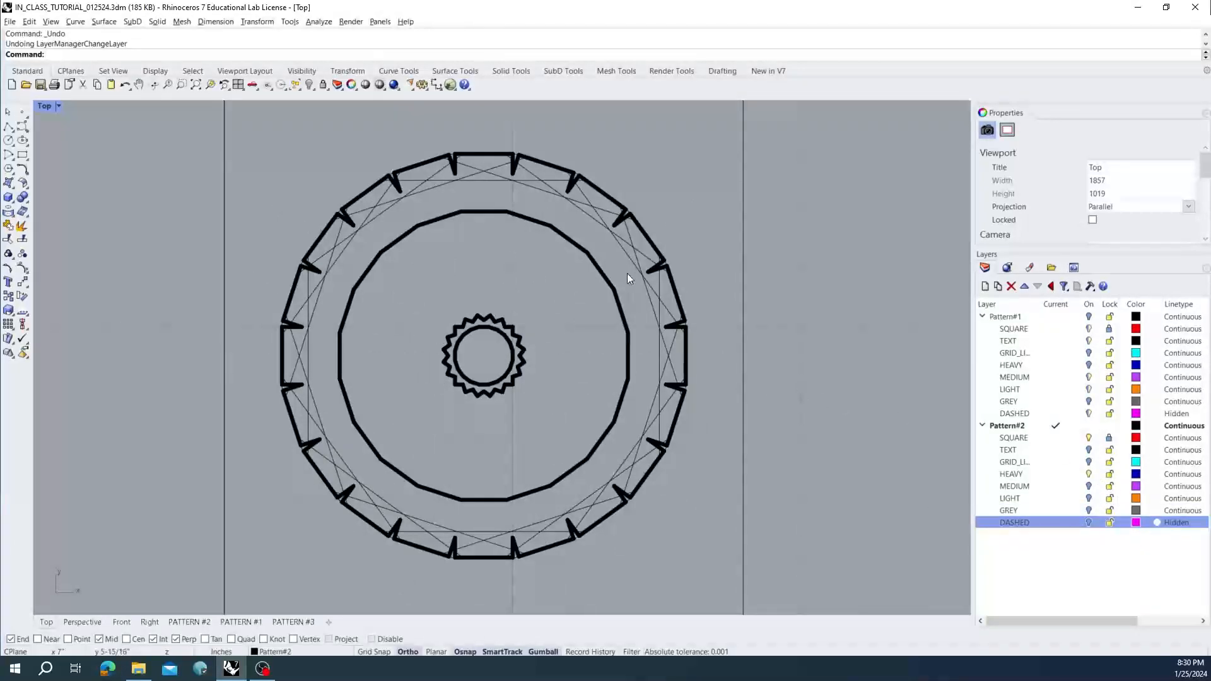
pyautogui.click(631, 249)
pyautogui.press('Delete')
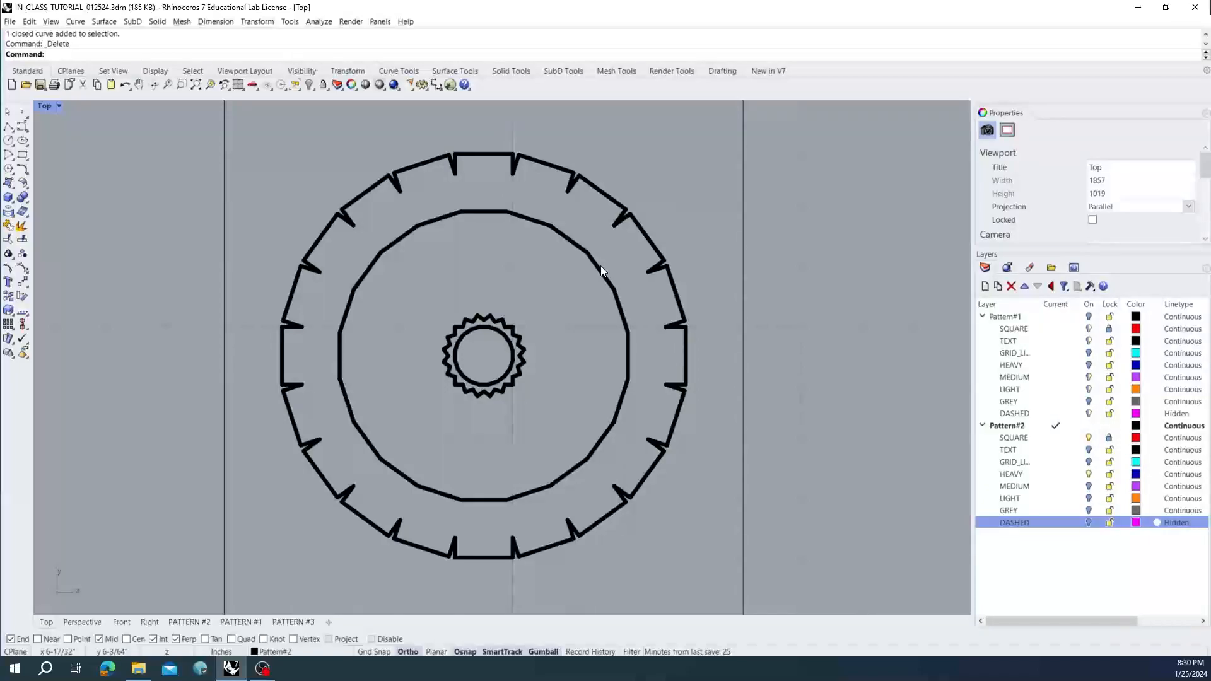
# - Scale the inner polygon about its center, using the Cen snap, until its vertices meet the toothed rosette's tips
pyautogui.click(508, 357)
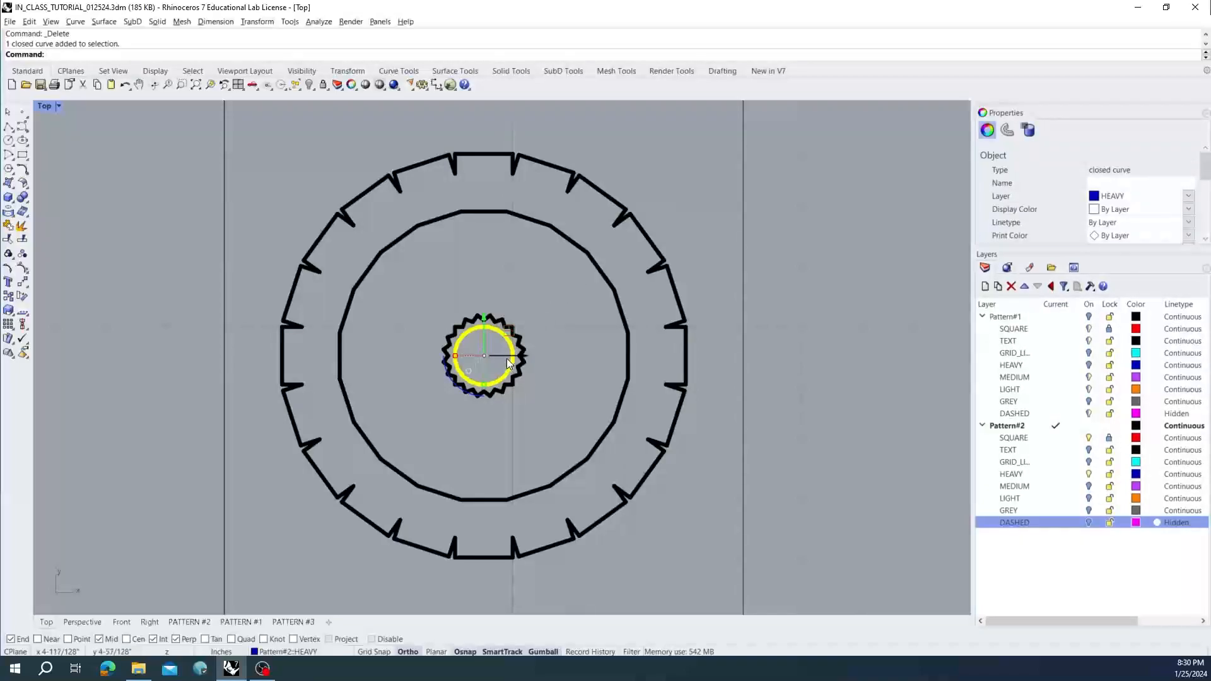
pyautogui.scroll(6, 489, 351)
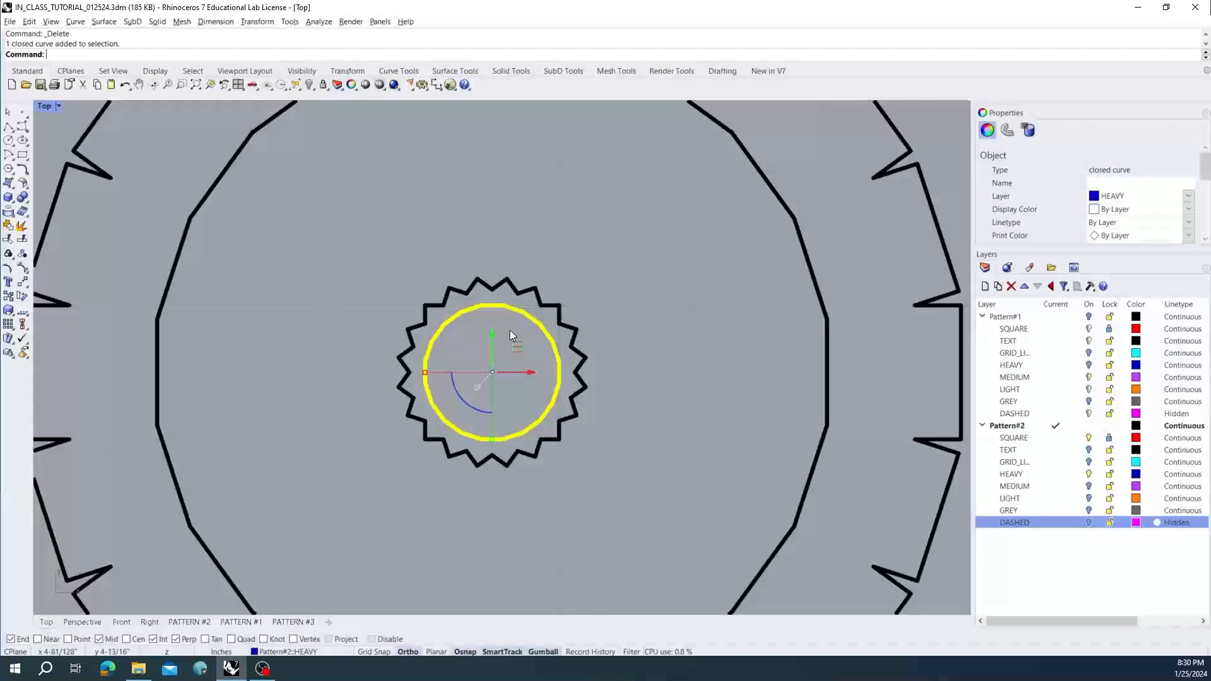
pyautogui.write('C')
pyautogui.write('cale')
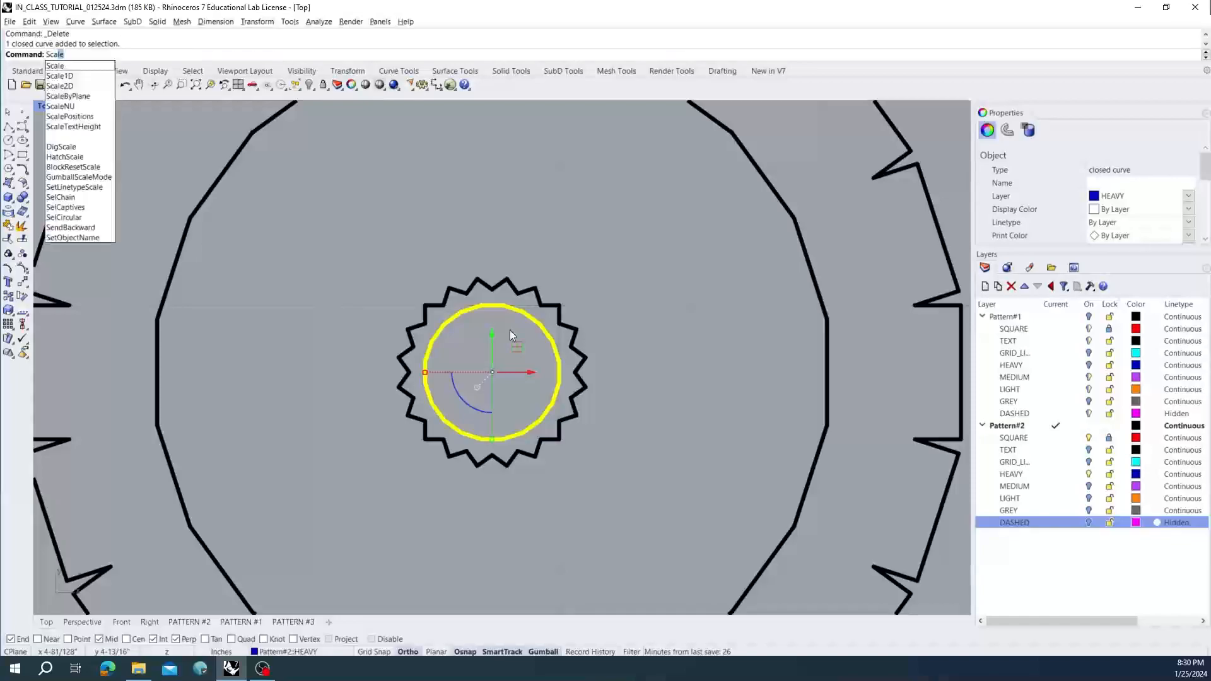
pyautogui.press('Return')
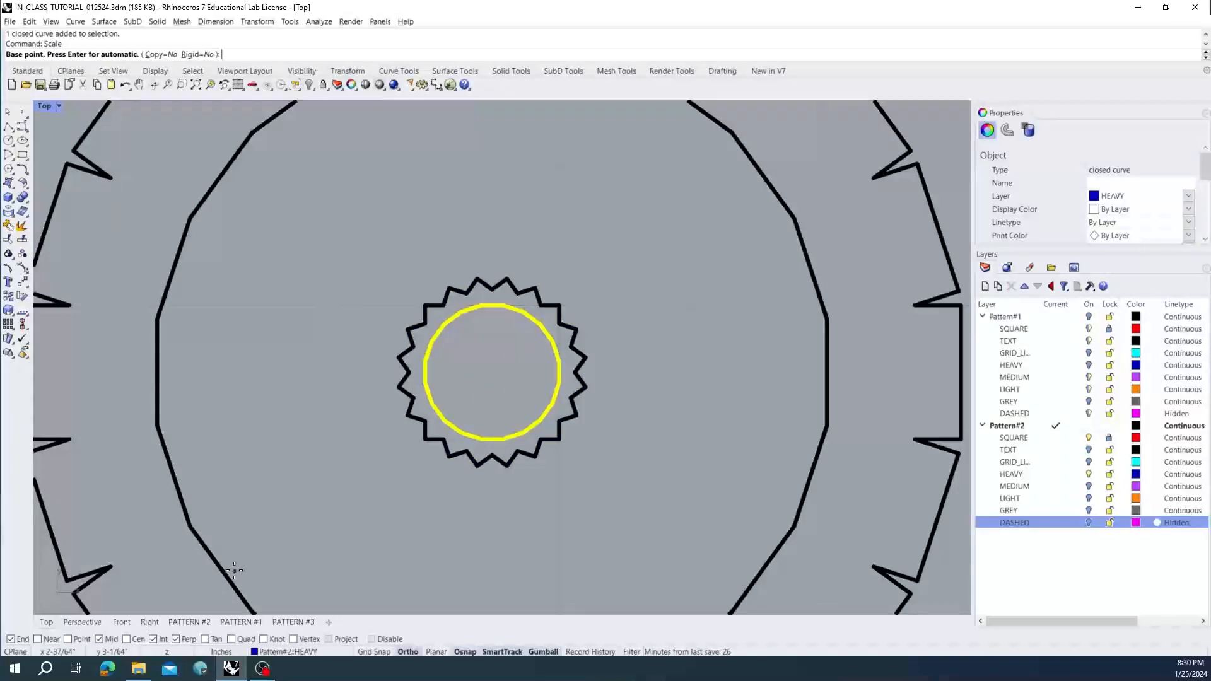
pyautogui.click(126, 639)
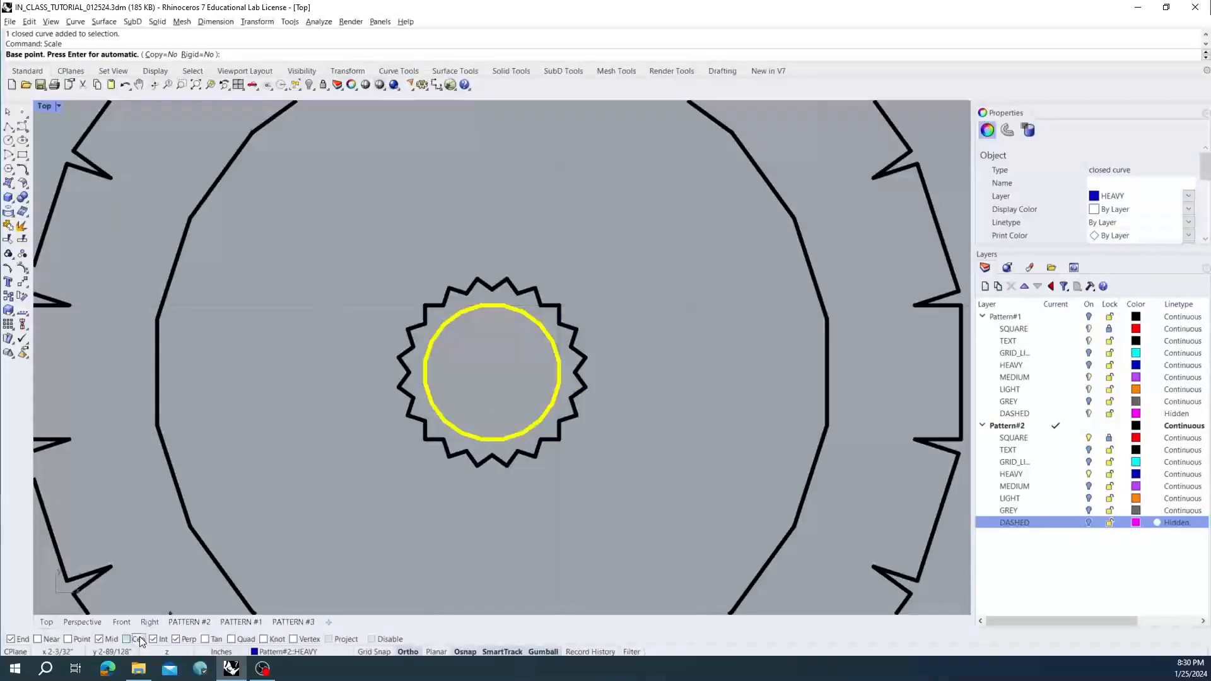
pyautogui.click(461, 419)
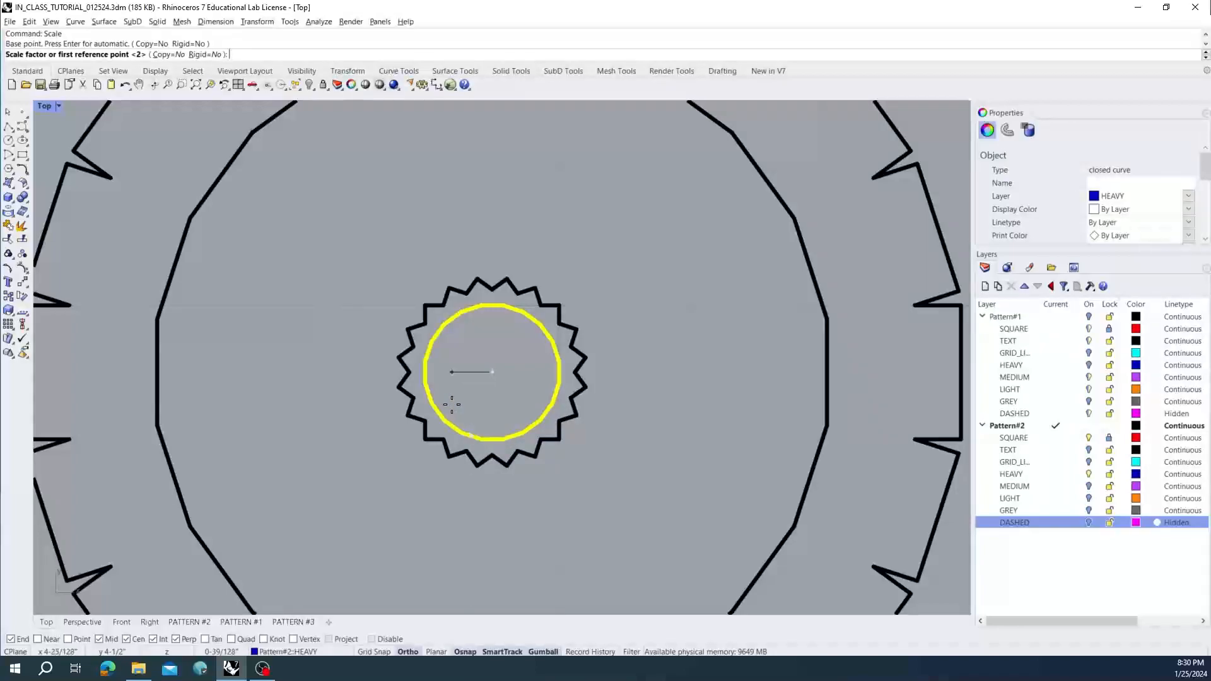
pyautogui.click(424, 383)
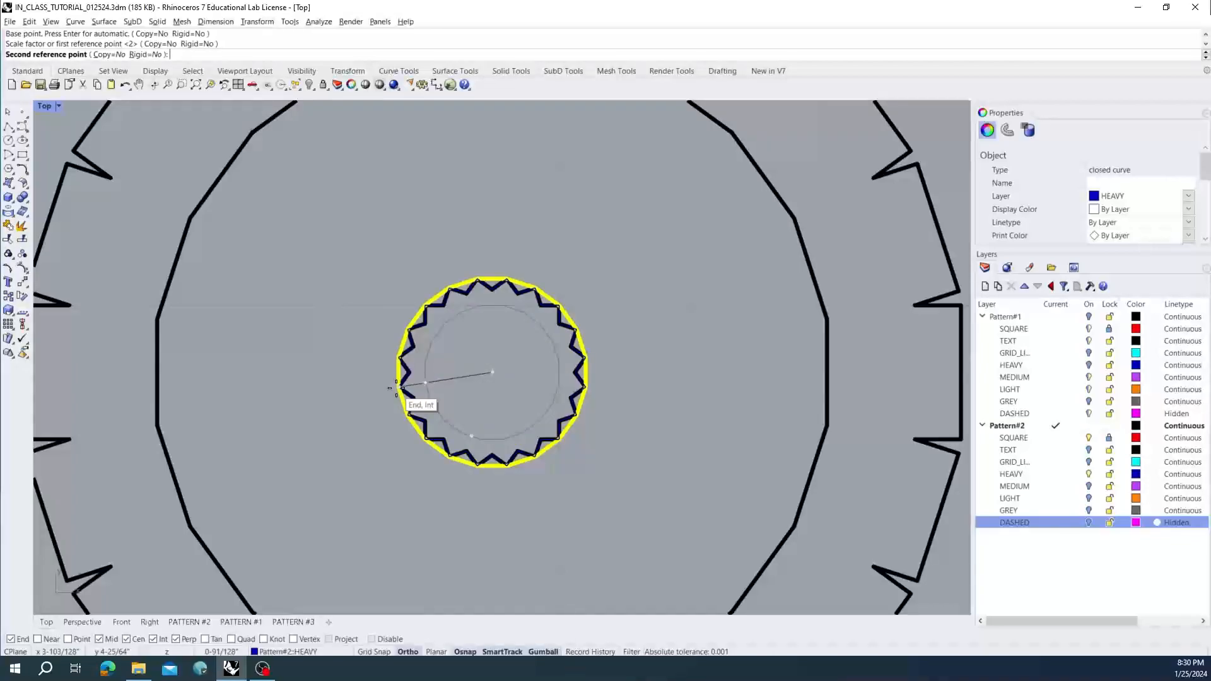
pyautogui.scroll(5, 395, 389)
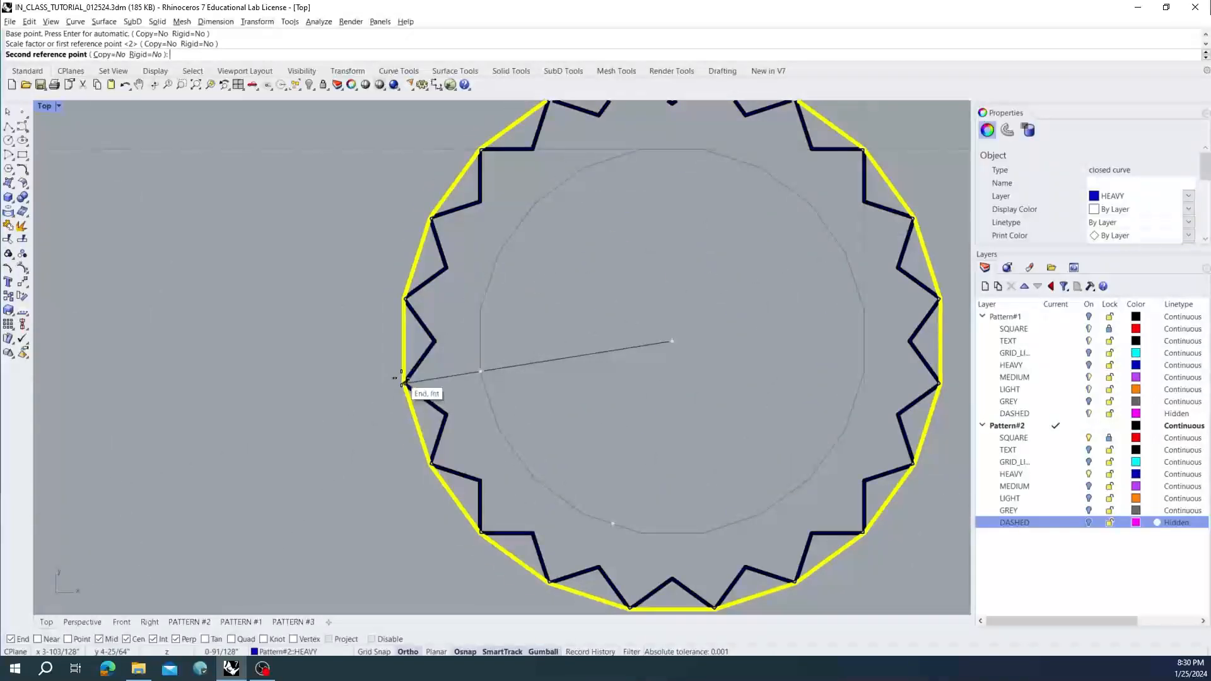
pyautogui.click(404, 299)
pyautogui.press('Escape')
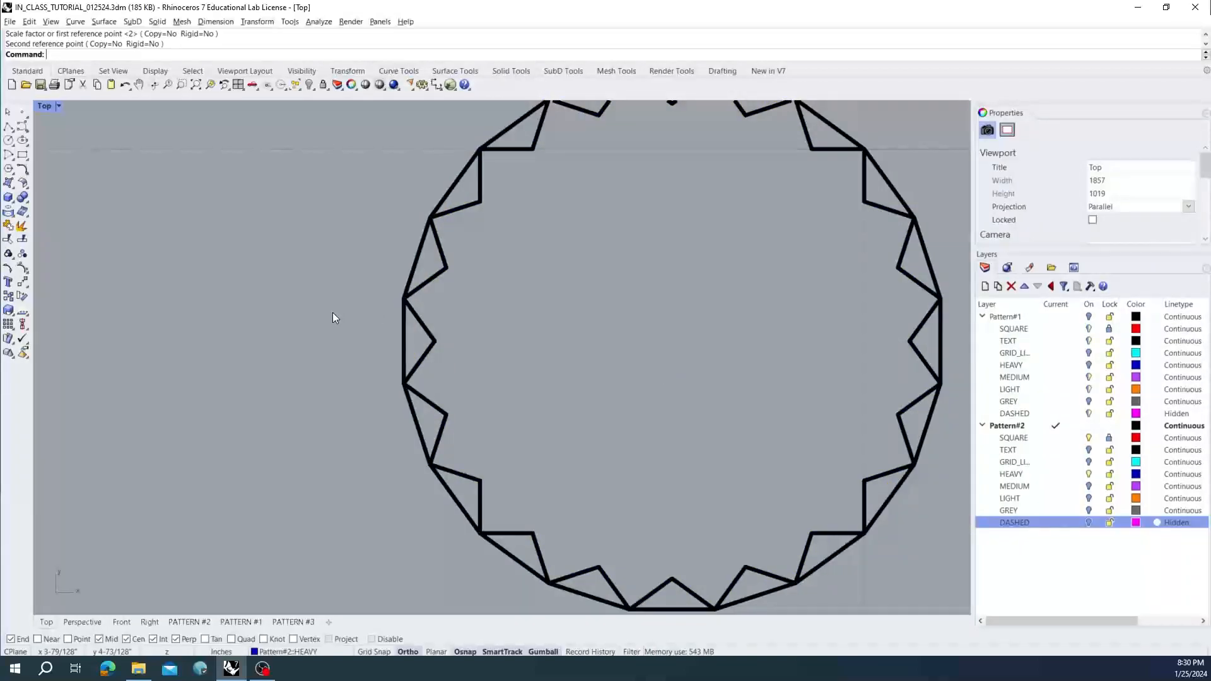
# - Stretch the polygon around the toothed rosette upward with Scale1D from its lower edge's midpoint into an ellipse about 2-3/4 inches tall
pyautogui.scroll(-5, 331, 312)
pyautogui.scroll(5, 407, 270)
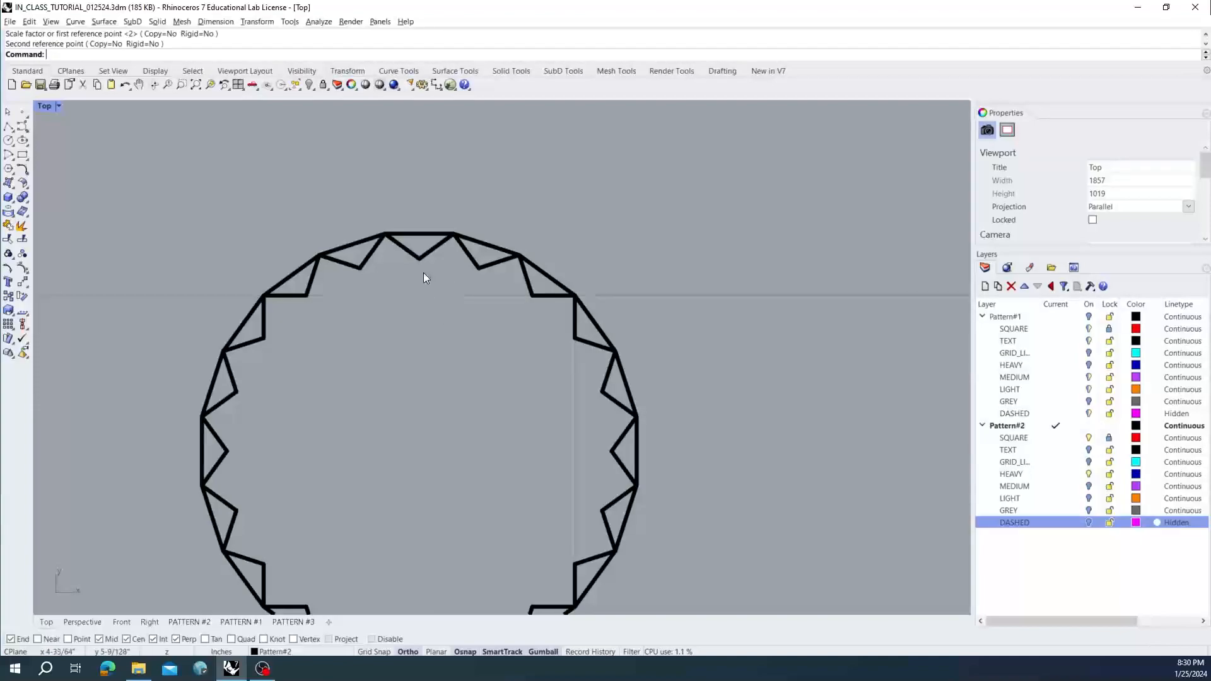
pyautogui.scroll(-4, 422, 272)
pyautogui.moveTo(417, 296); pyautogui.dragTo(465, 301, button='right')
pyautogui.scroll(-4, 466, 302)
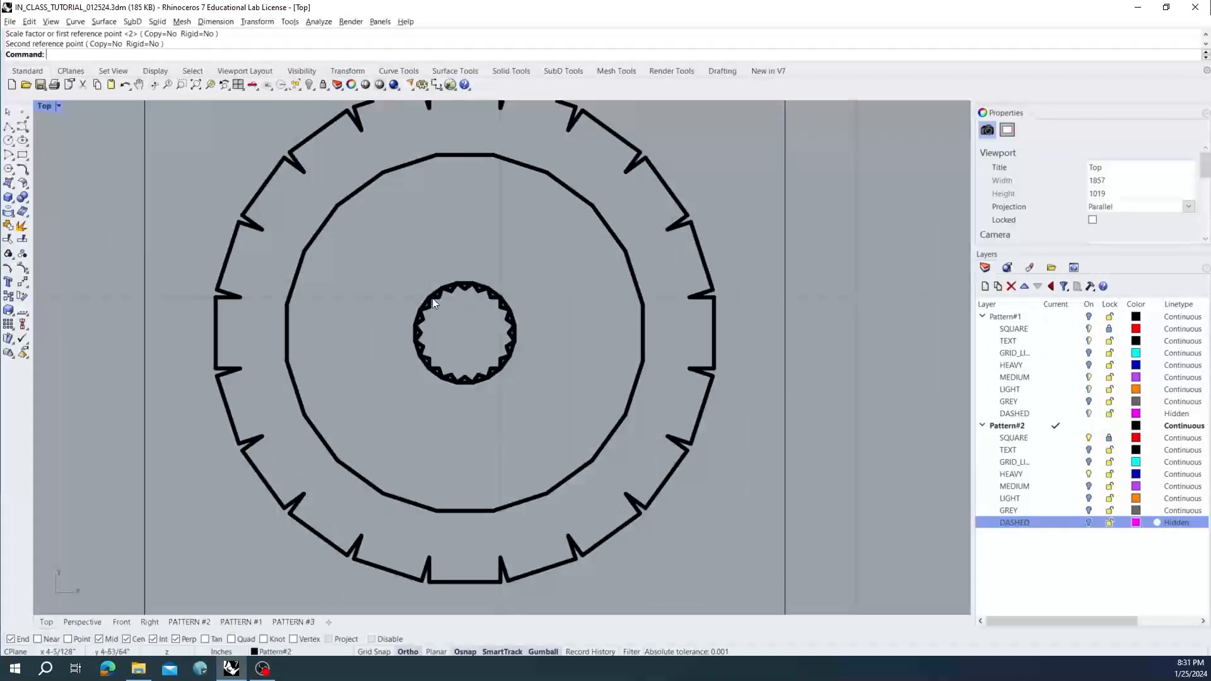
pyautogui.click(516, 336)
pyautogui.scroll(6, 458, 317)
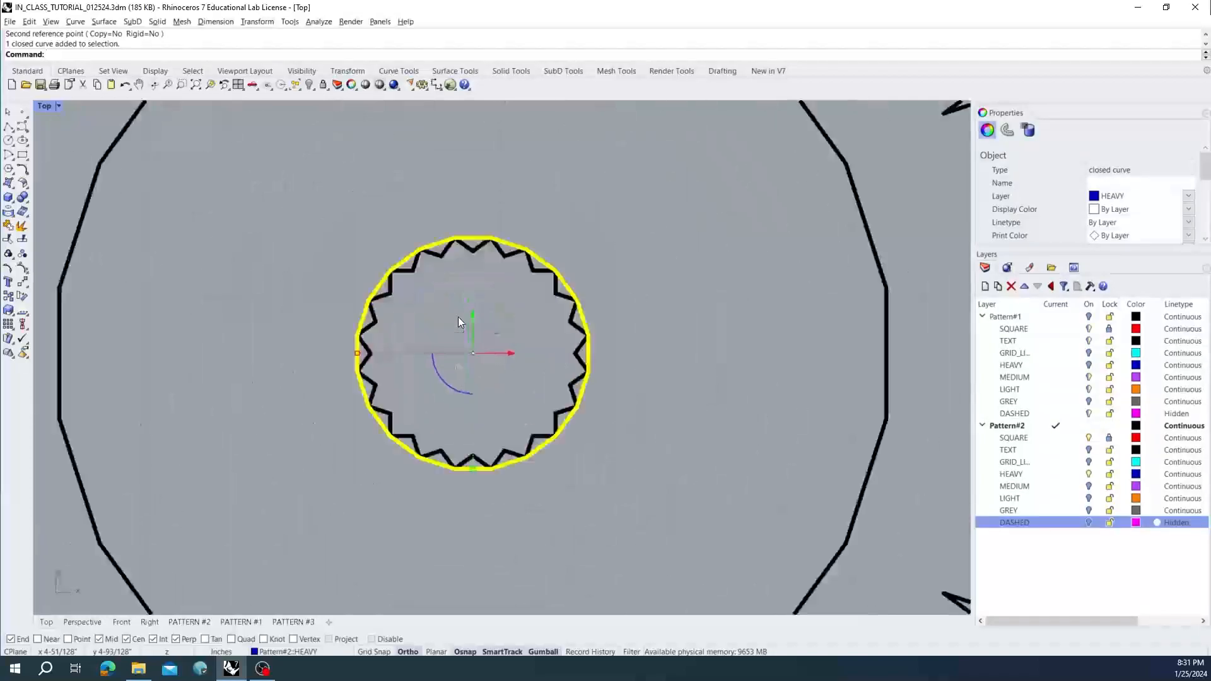
pyautogui.write('Scale')
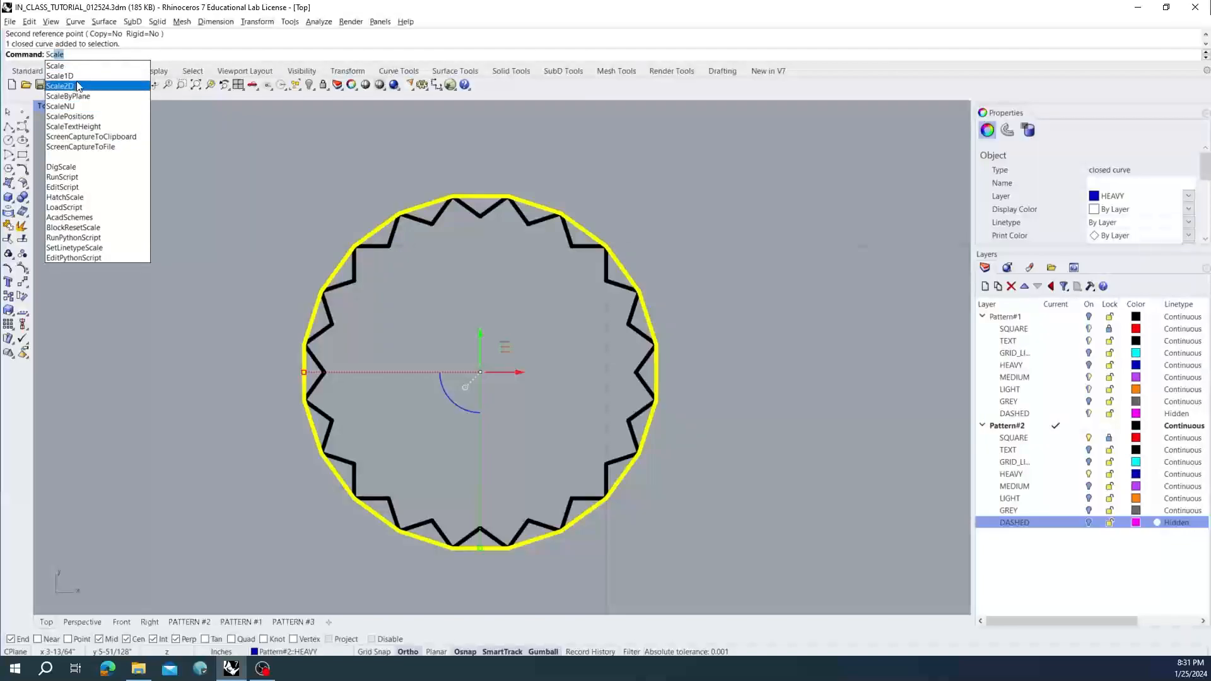
pyautogui.click(81, 84)
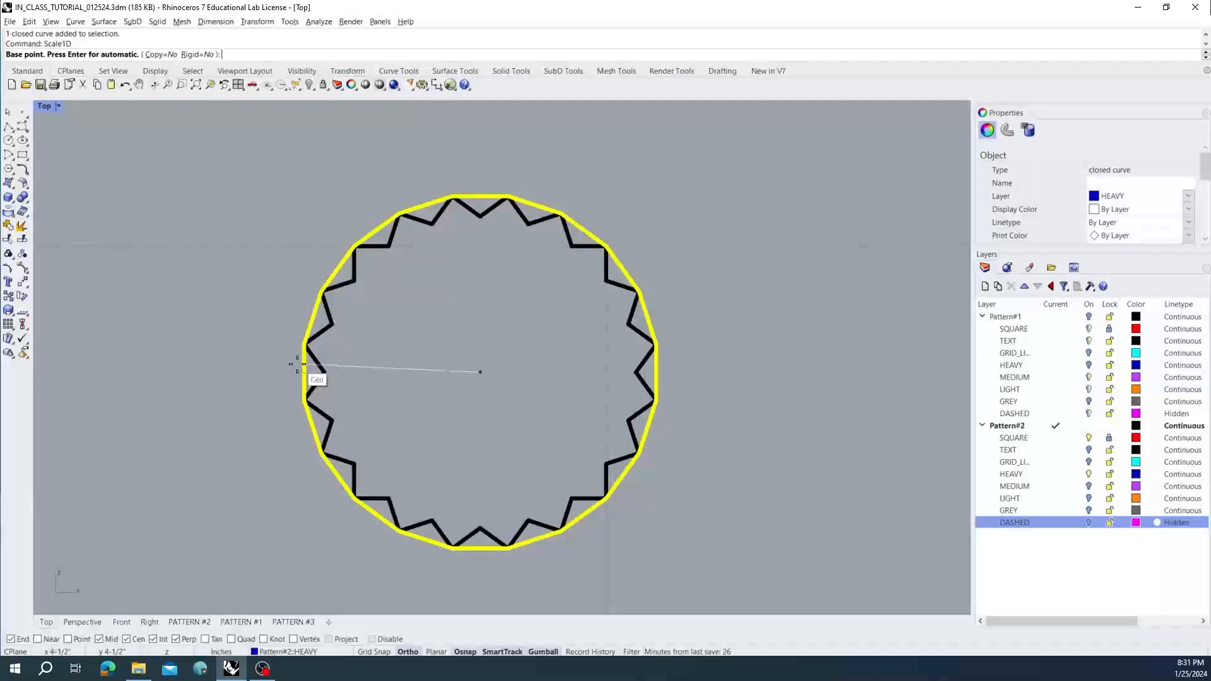
pyautogui.click(478, 552)
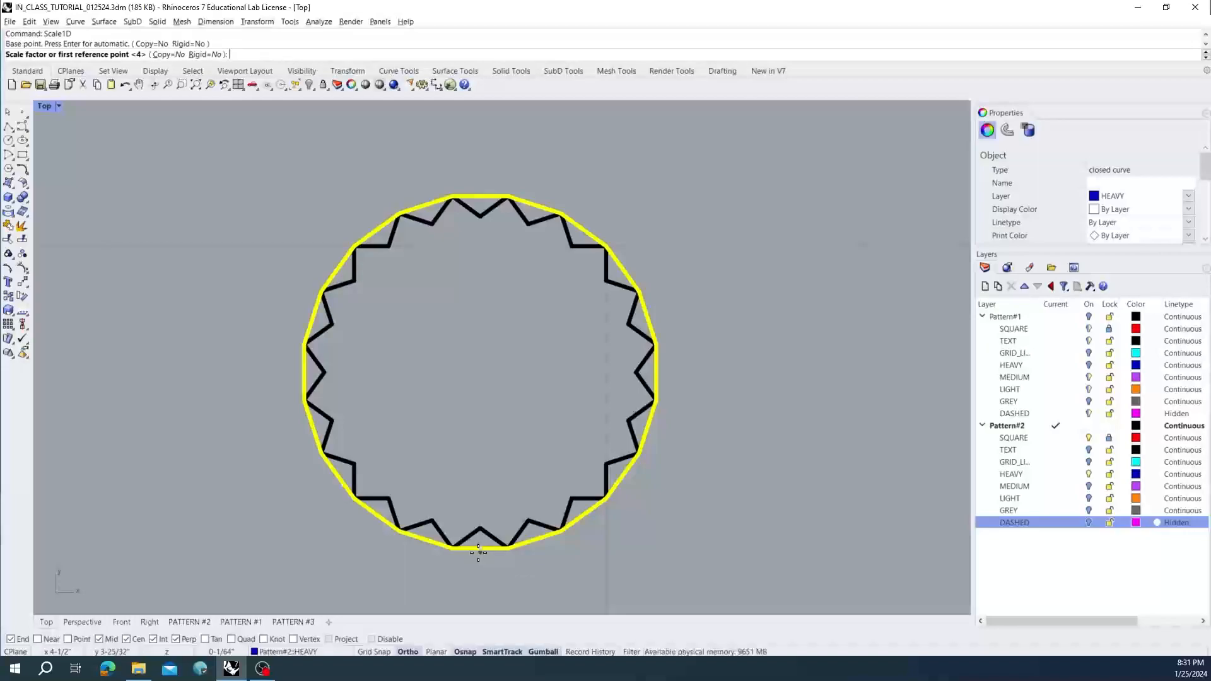
pyautogui.click(488, 198)
pyautogui.scroll(-5, 486, 195)
pyautogui.moveTo(487, 195); pyautogui.dragTo(463, 284, button='right')
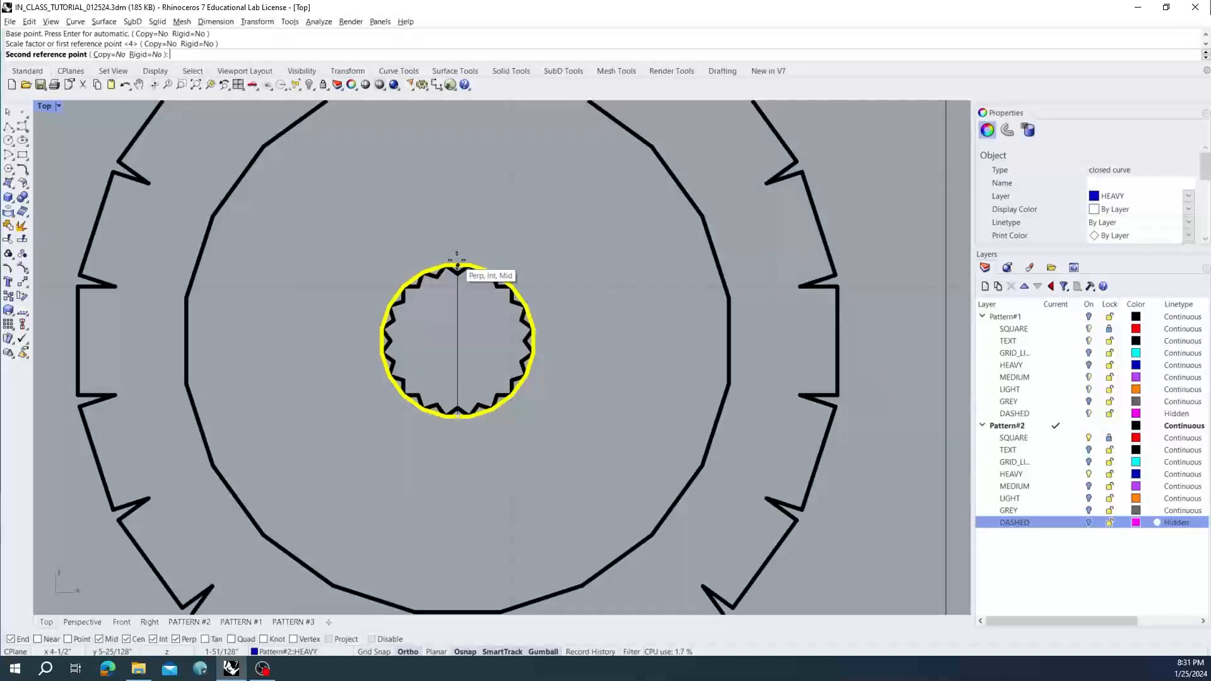
pyautogui.scroll(-3, 398, 304)
pyautogui.scroll(-2, 394, 300)
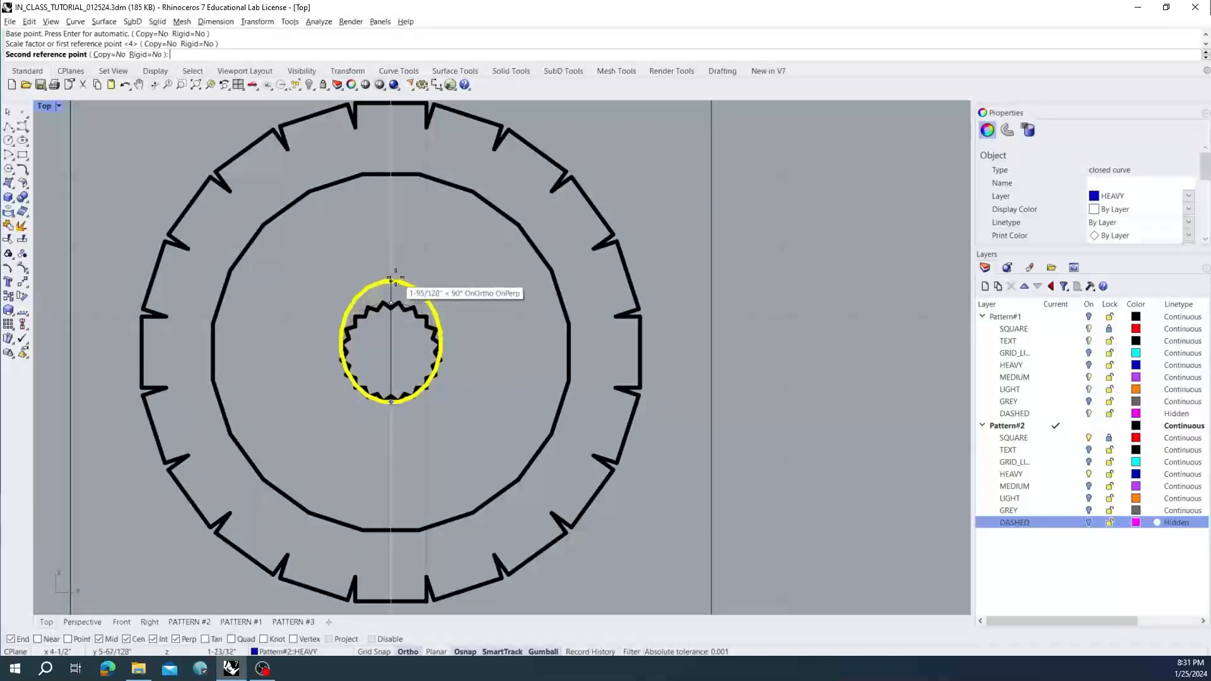
pyautogui.moveTo(396, 241); pyautogui.dragTo(399, 315, button='right')
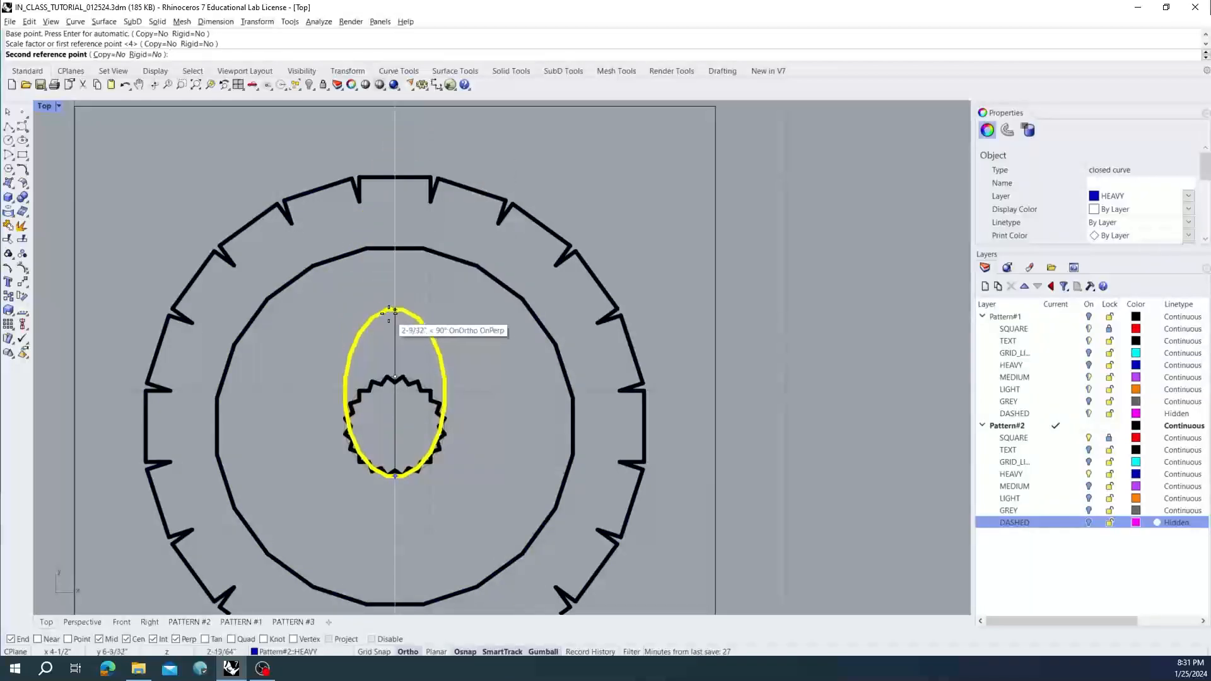
pyautogui.moveTo(391, 313); pyautogui.dragTo(434, 240, button='right')
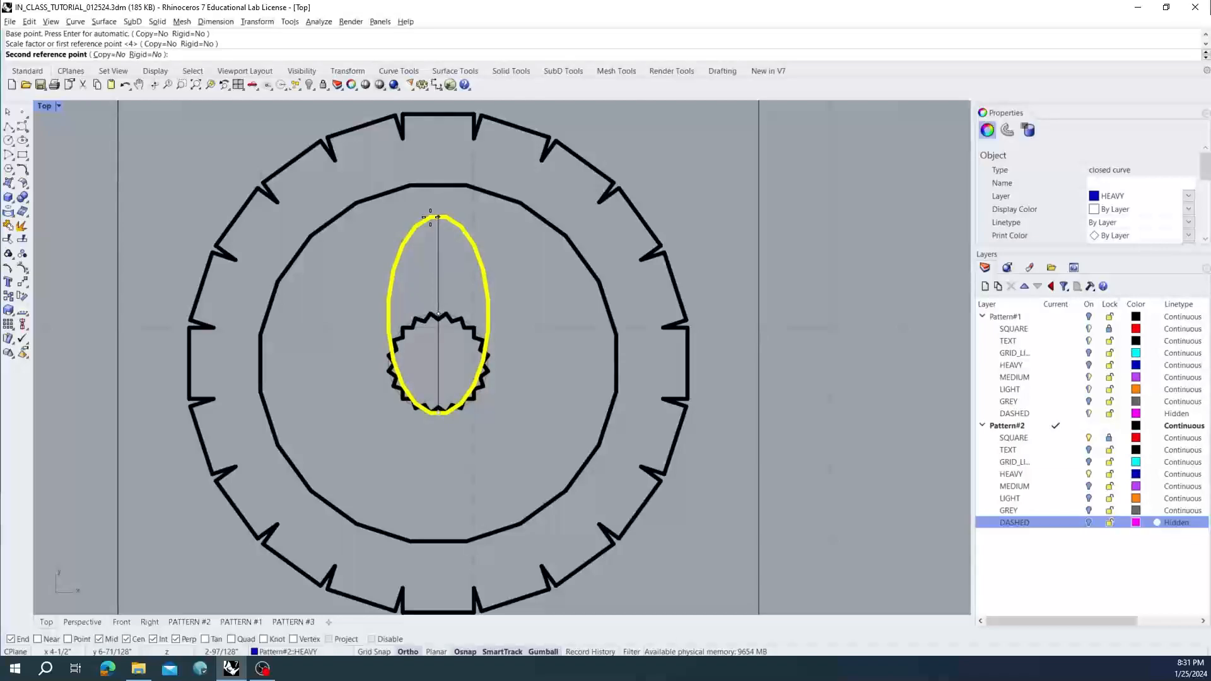
pyautogui.click(430, 217)
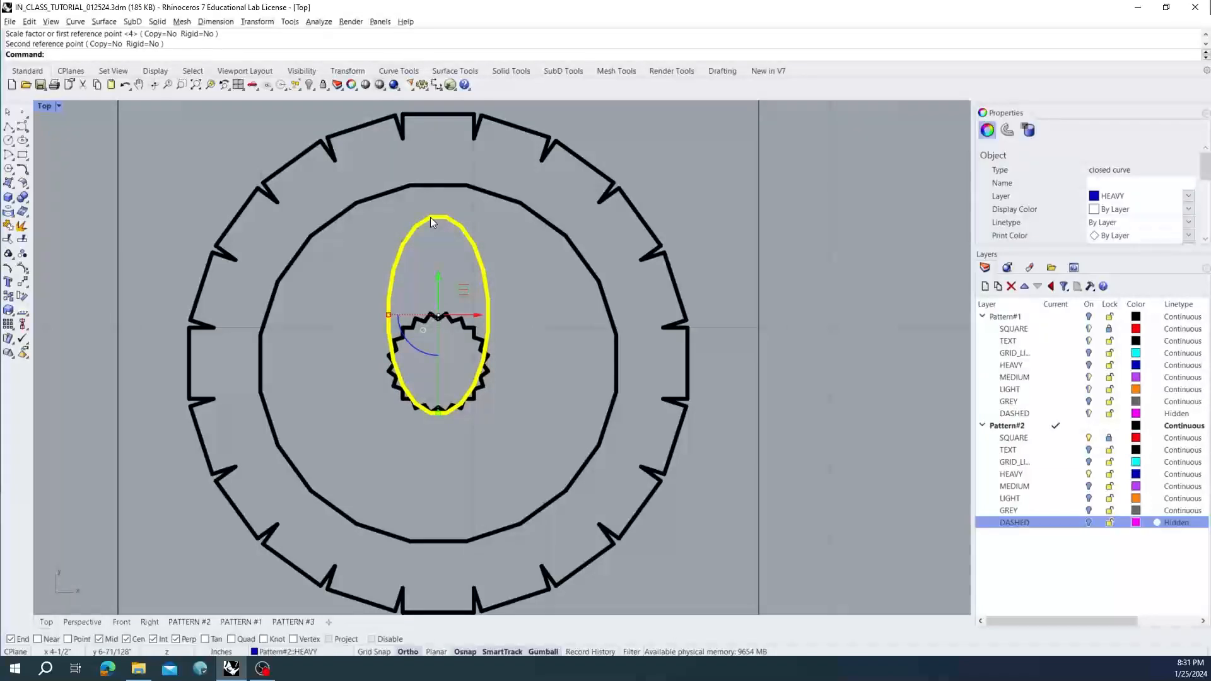
# - Polar-array the stretched ellipse around the center of the large polygon with 6 items and a 360-degree fill angle
pyautogui.moveTo(516, 331); pyautogui.dragTo(512, 294, button='right')
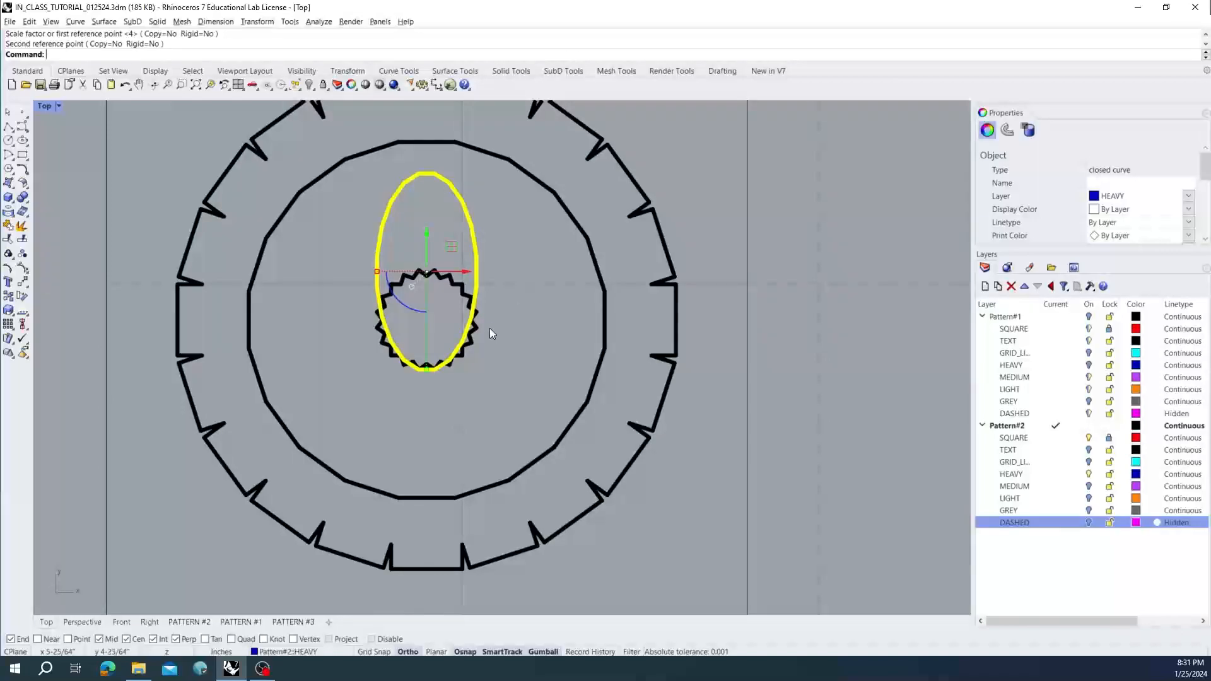
pyautogui.write('Array')
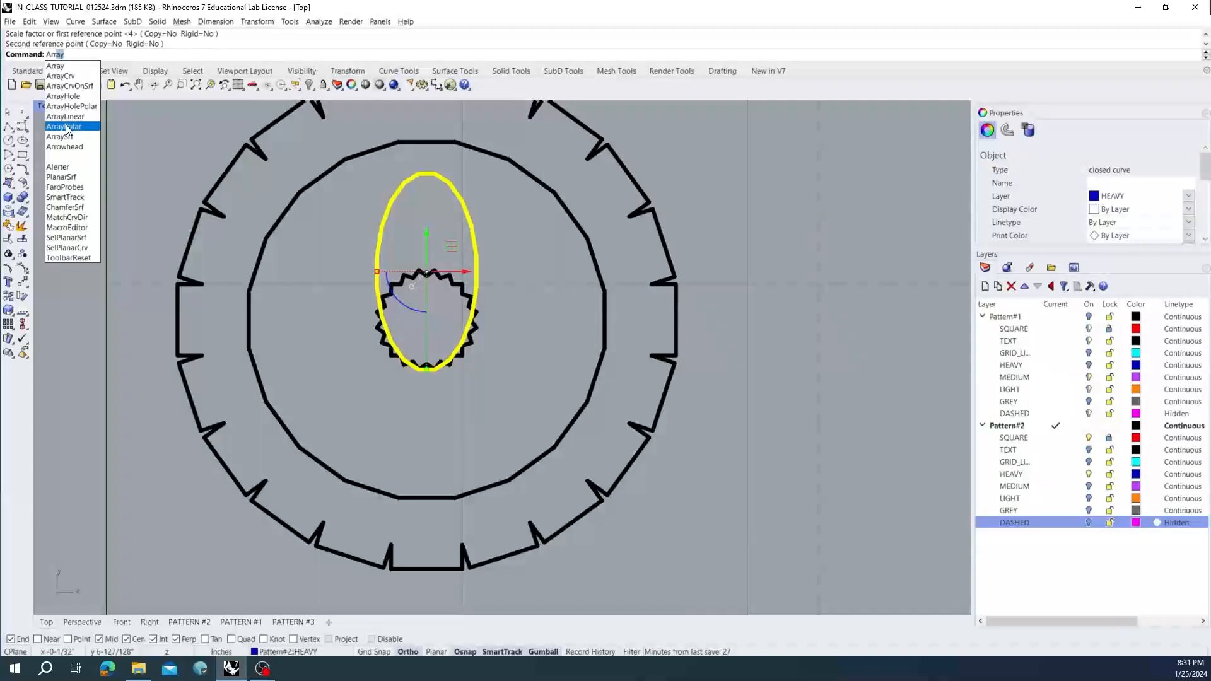
pyautogui.click(64, 126)
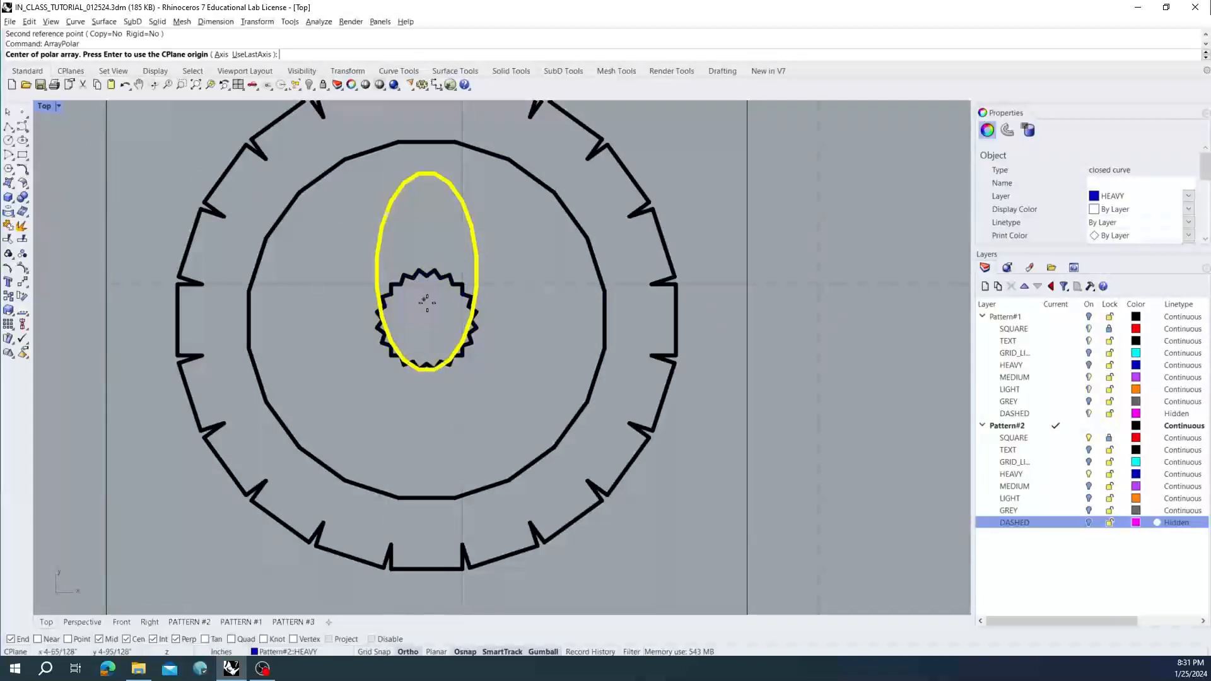
pyautogui.click(590, 366)
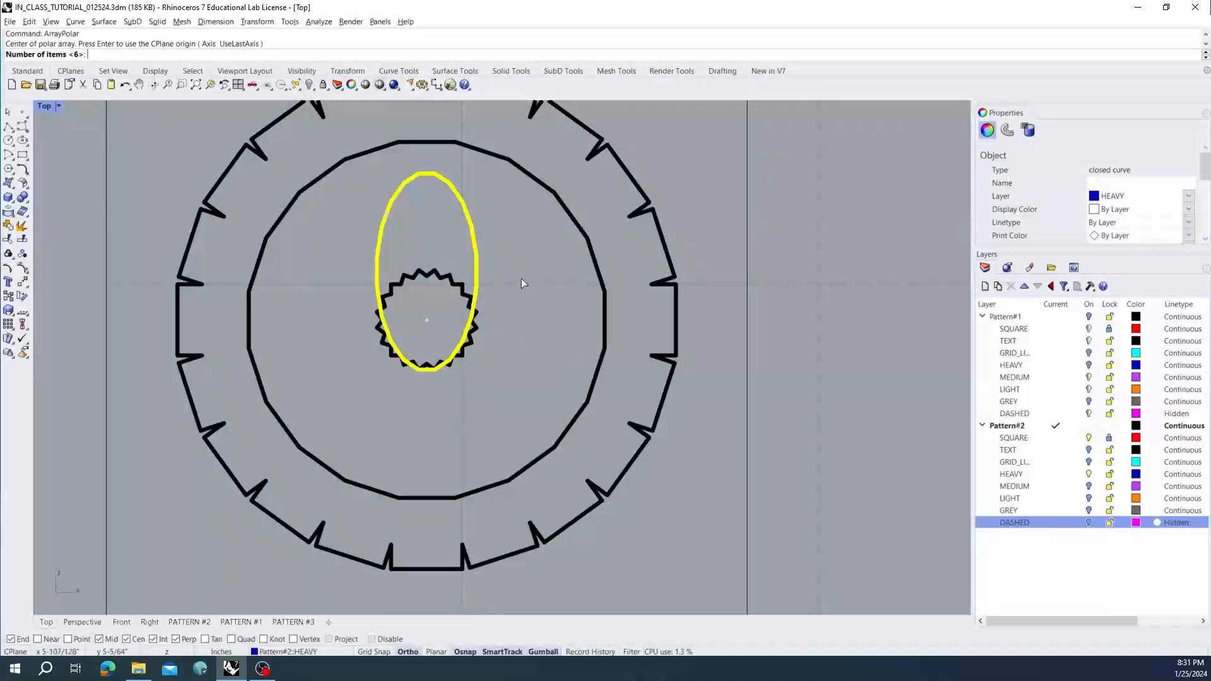
pyautogui.press('Return')
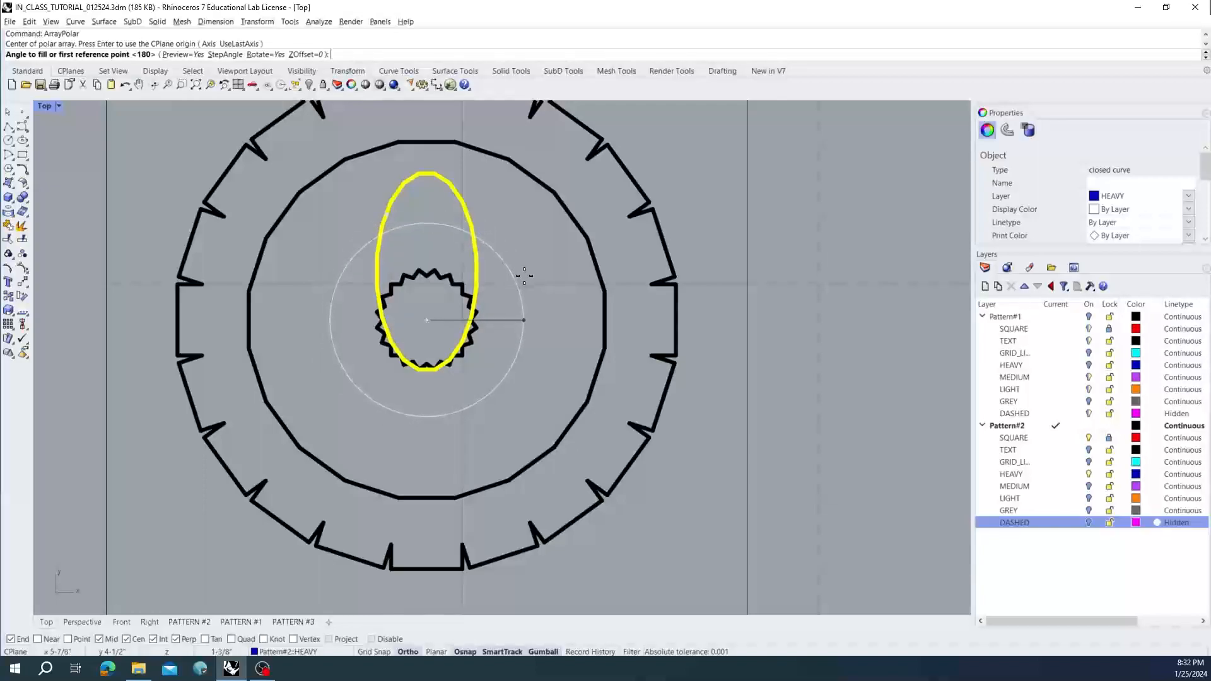
pyautogui.press('Return')
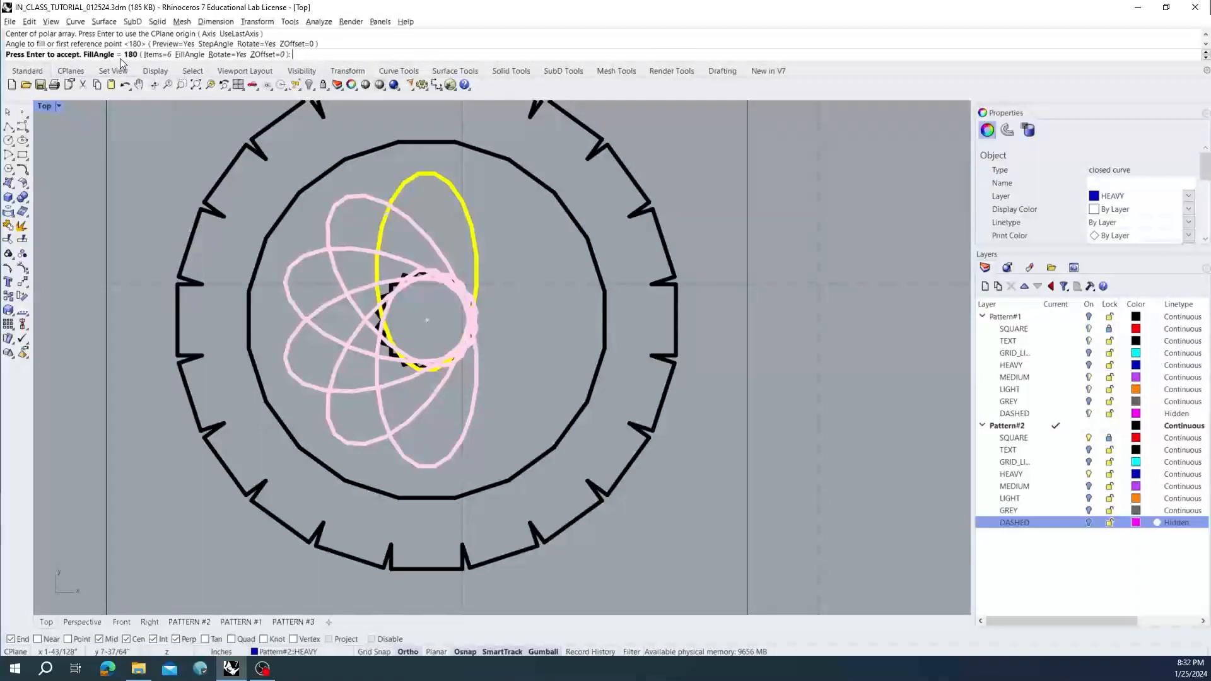
pyautogui.click(189, 56)
pyautogui.write('3')
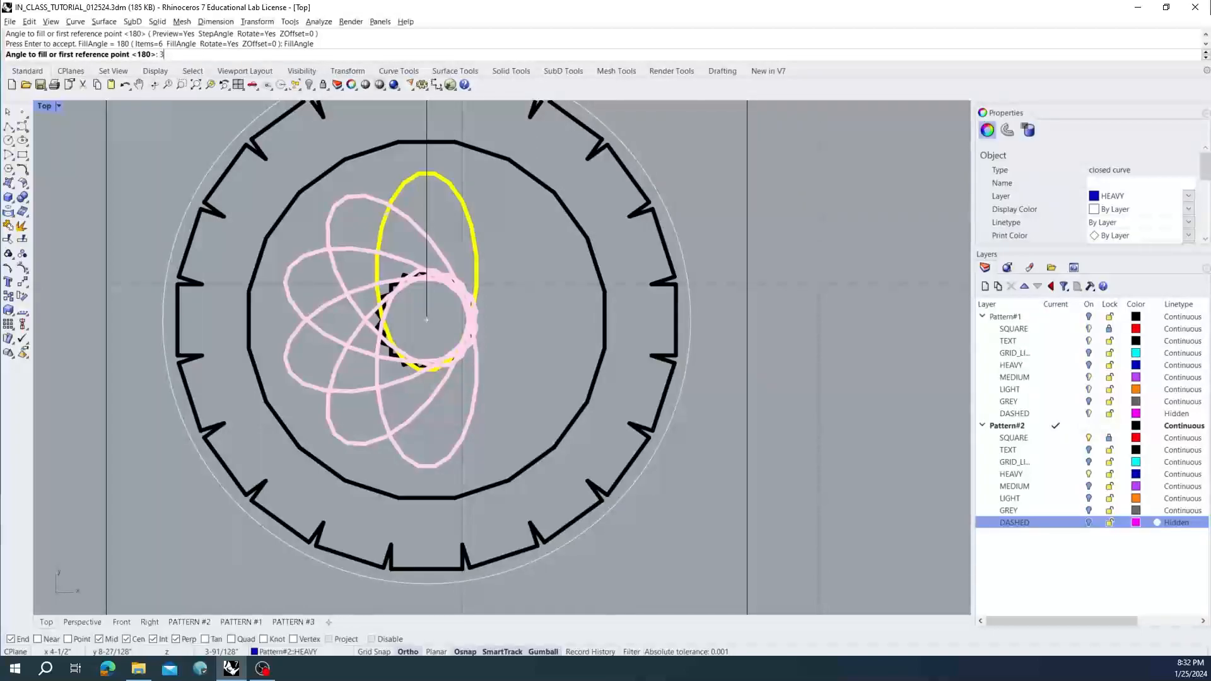
pyautogui.write('60')
pyautogui.press('Return')
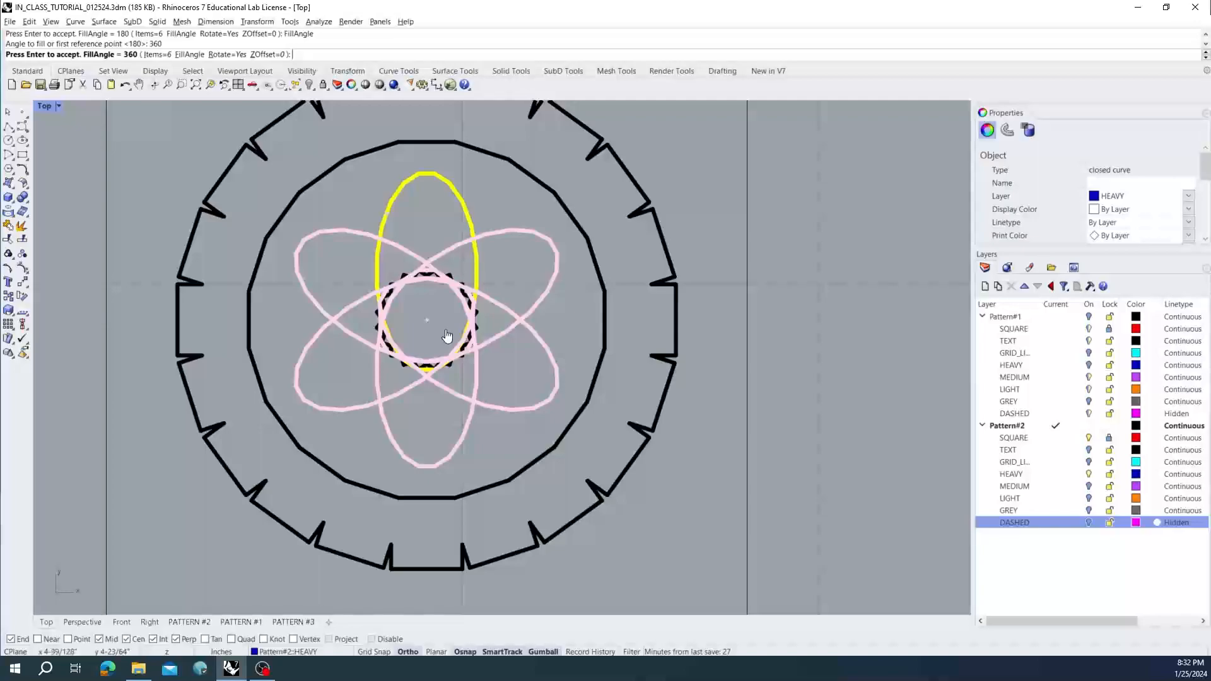
pyautogui.press('Return')
pyautogui.press('Escape')
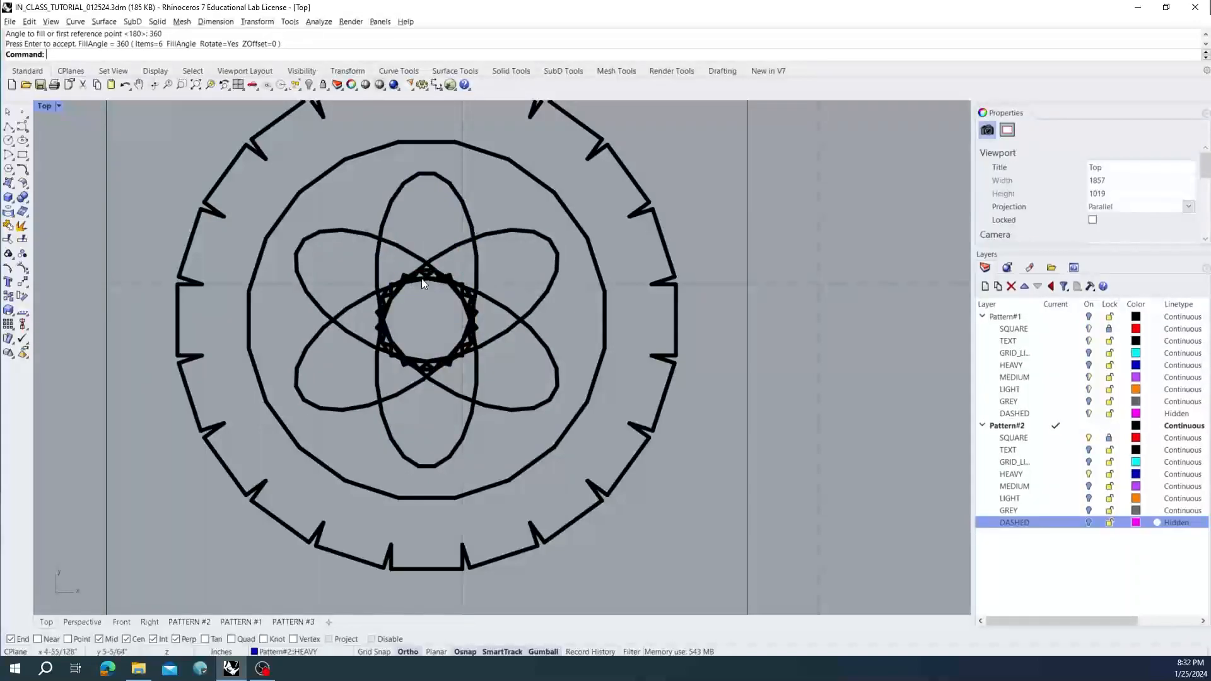
# - Turn on Pattern#2's TEXT, grid, MEDIUM, LIGHT, GREY and DASHED sublayers to view the full linework with the petals
pyautogui.scroll(-5, 402, 299)
pyautogui.click(1088, 450)
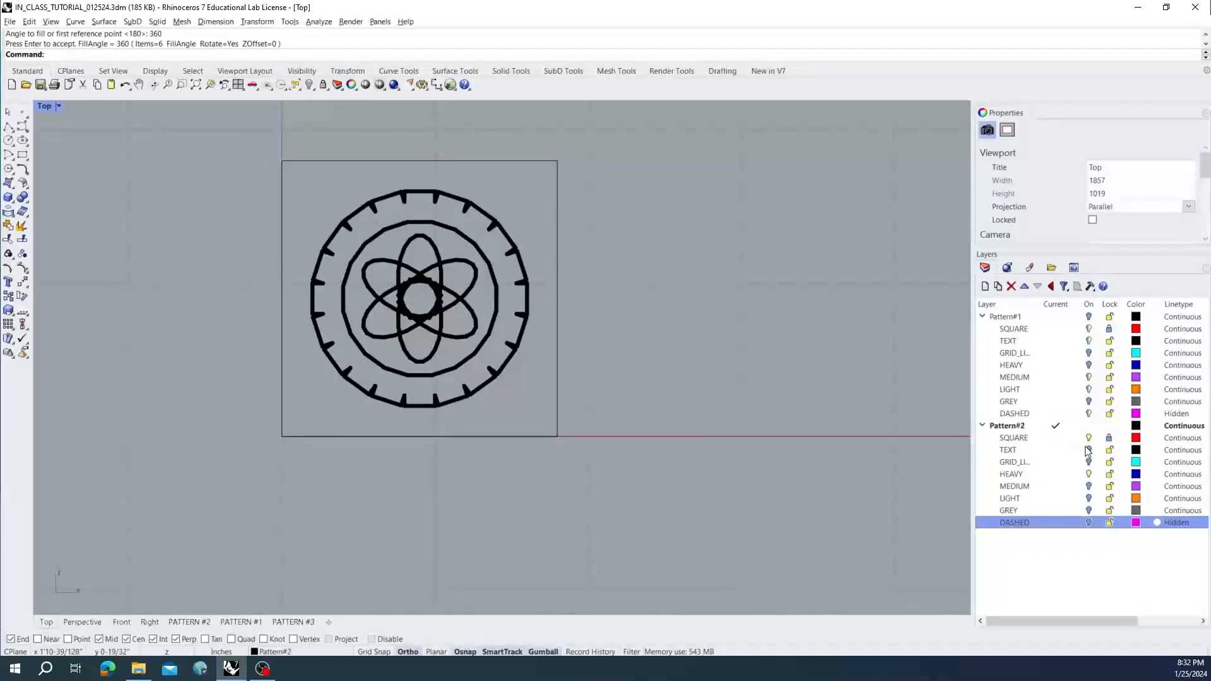
pyautogui.click(1089, 461)
pyautogui.click(1089, 474)
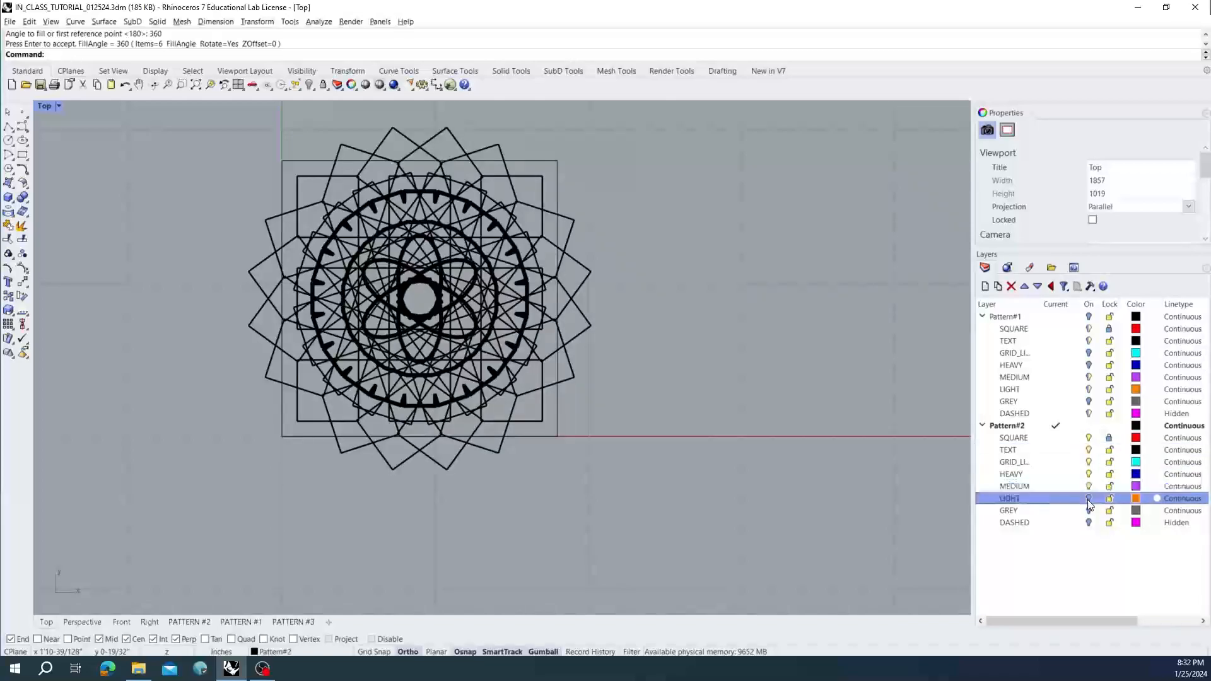
pyautogui.click(1089, 485)
pyautogui.click(1088, 498)
pyautogui.click(1089, 510)
pyautogui.click(1088, 522)
pyautogui.scroll(3, 407, 303)
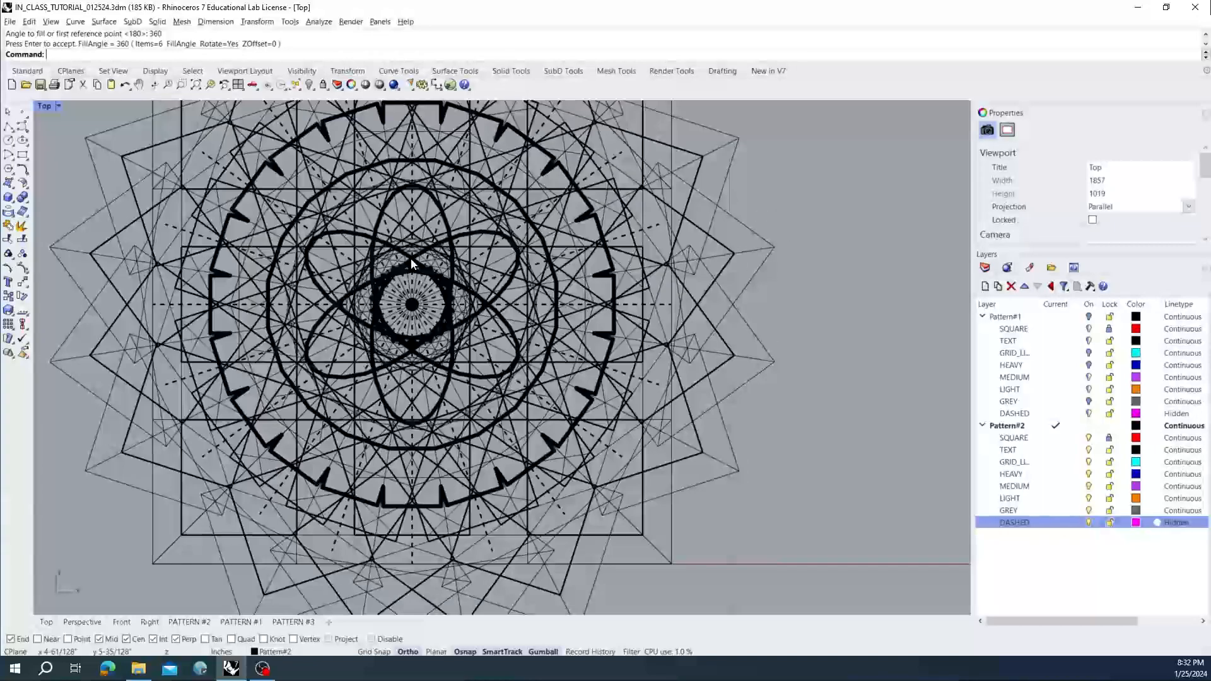
pyautogui.scroll(2, 411, 259)
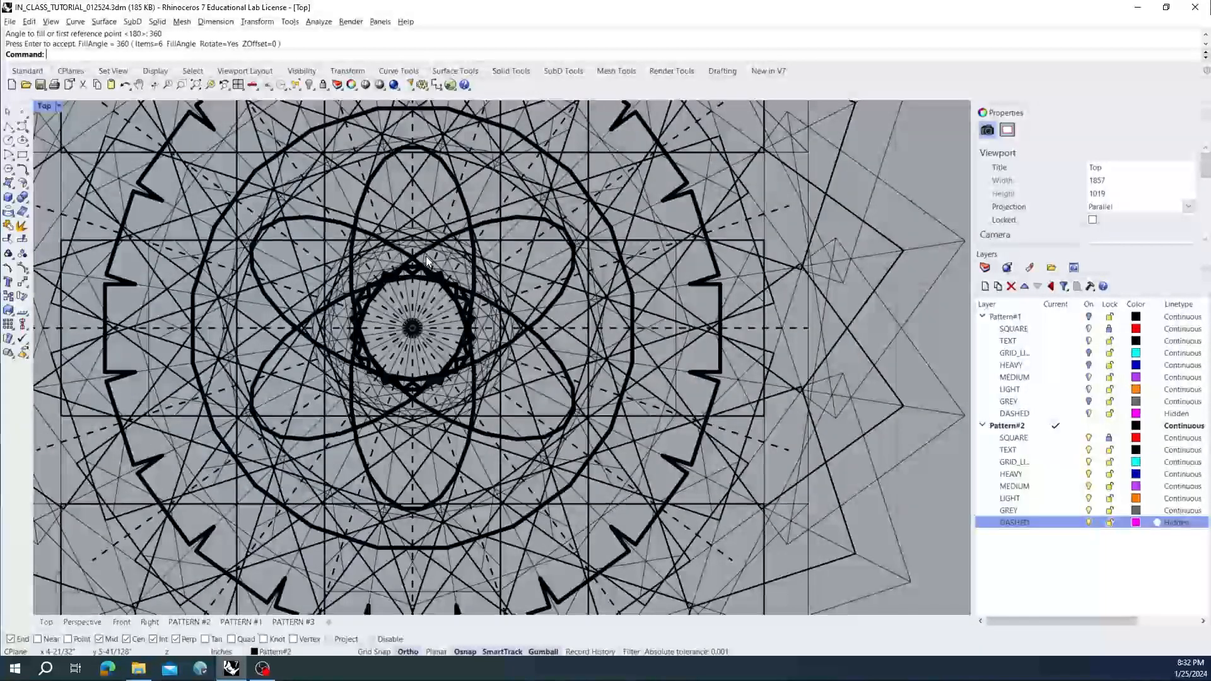
pyautogui.scroll(-3, 427, 252)
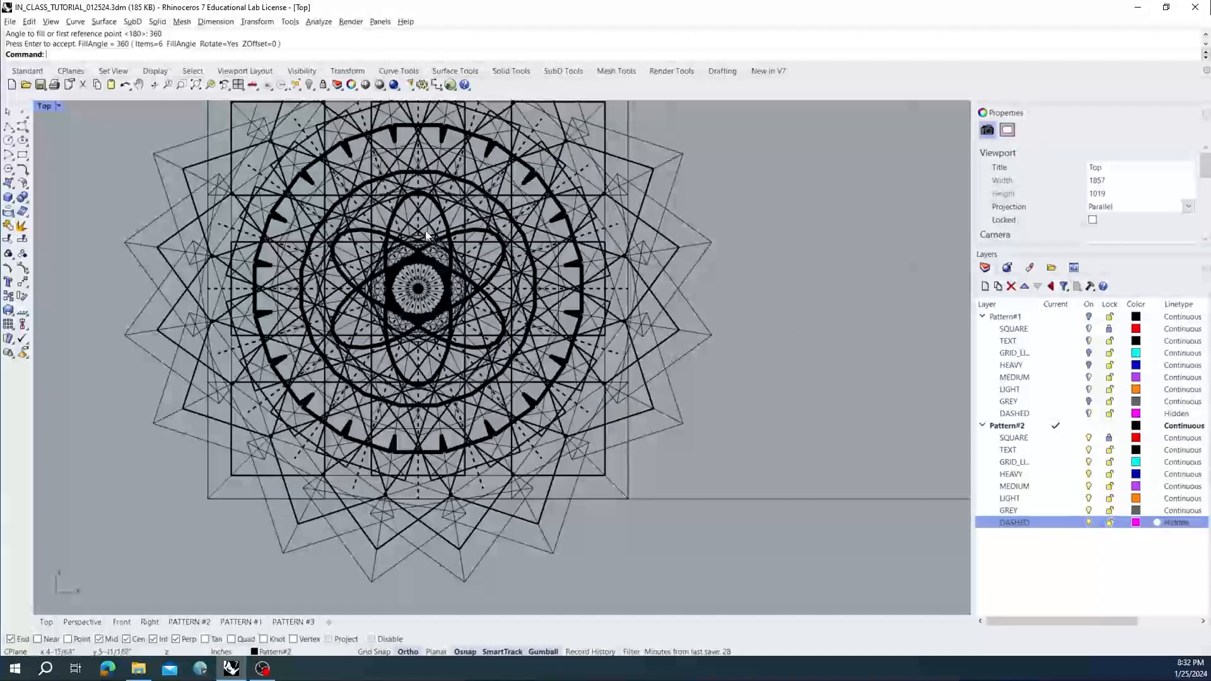
pyautogui.scroll(4, 427, 237)
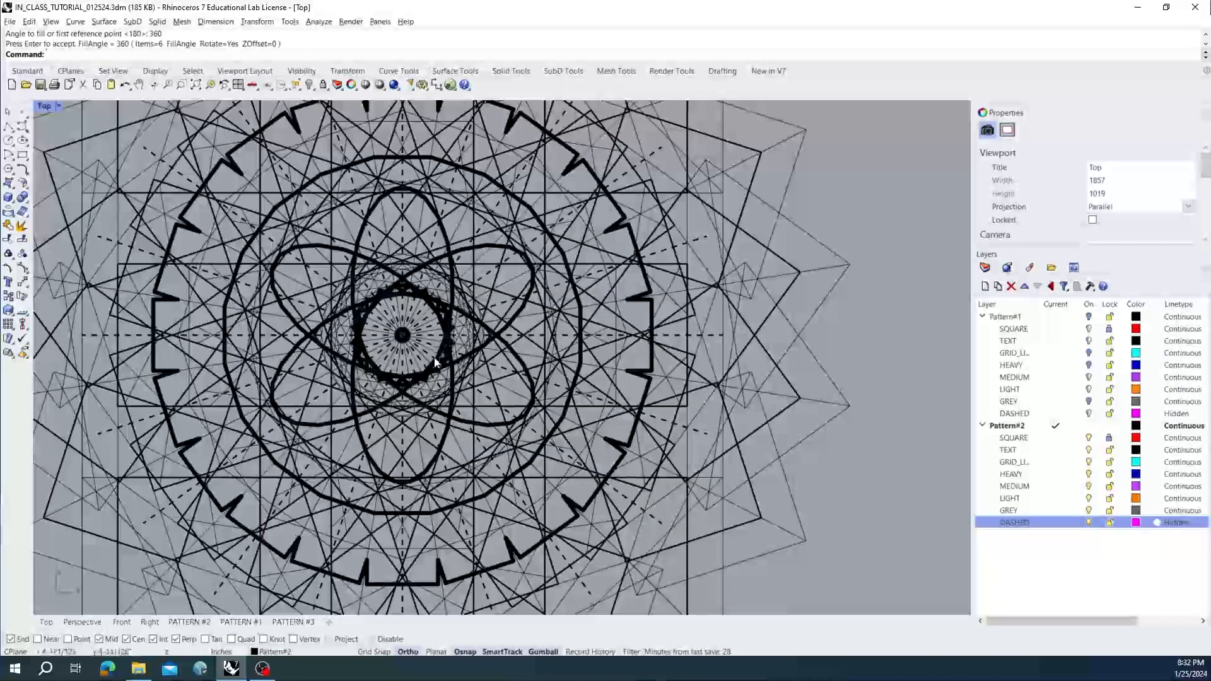
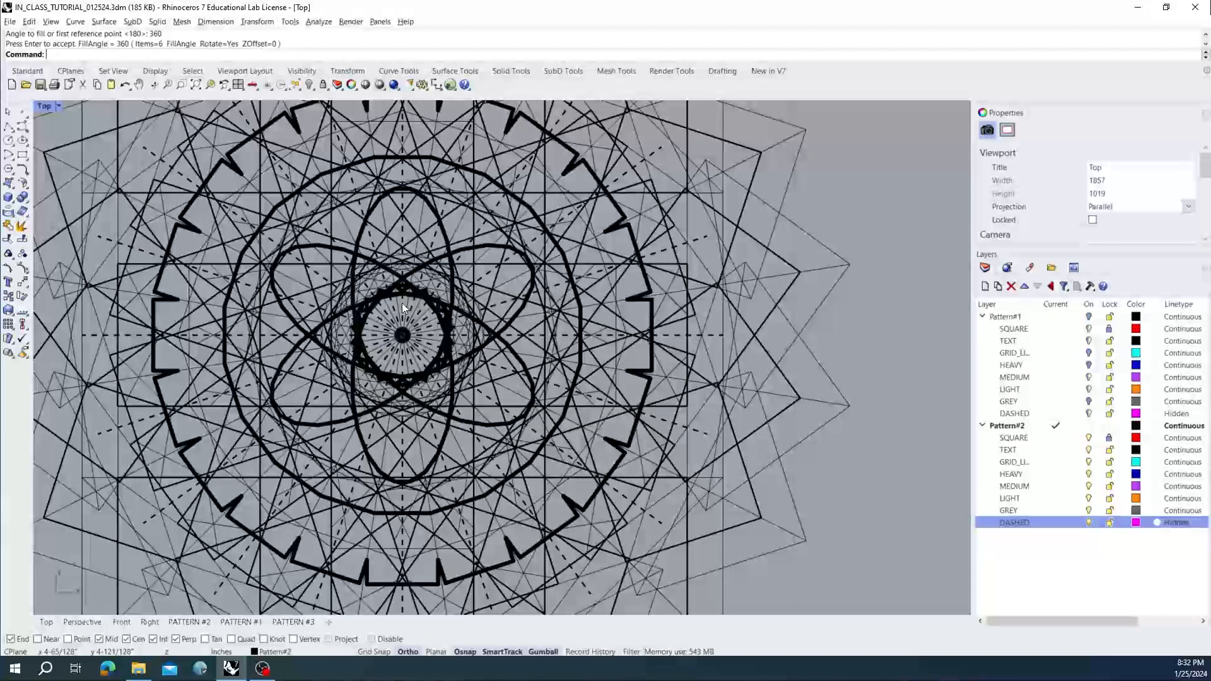
# - Draw two rectangles in the empty space beside the pattern so that their corners overlap
pyautogui.scroll(-5, 327, 337)
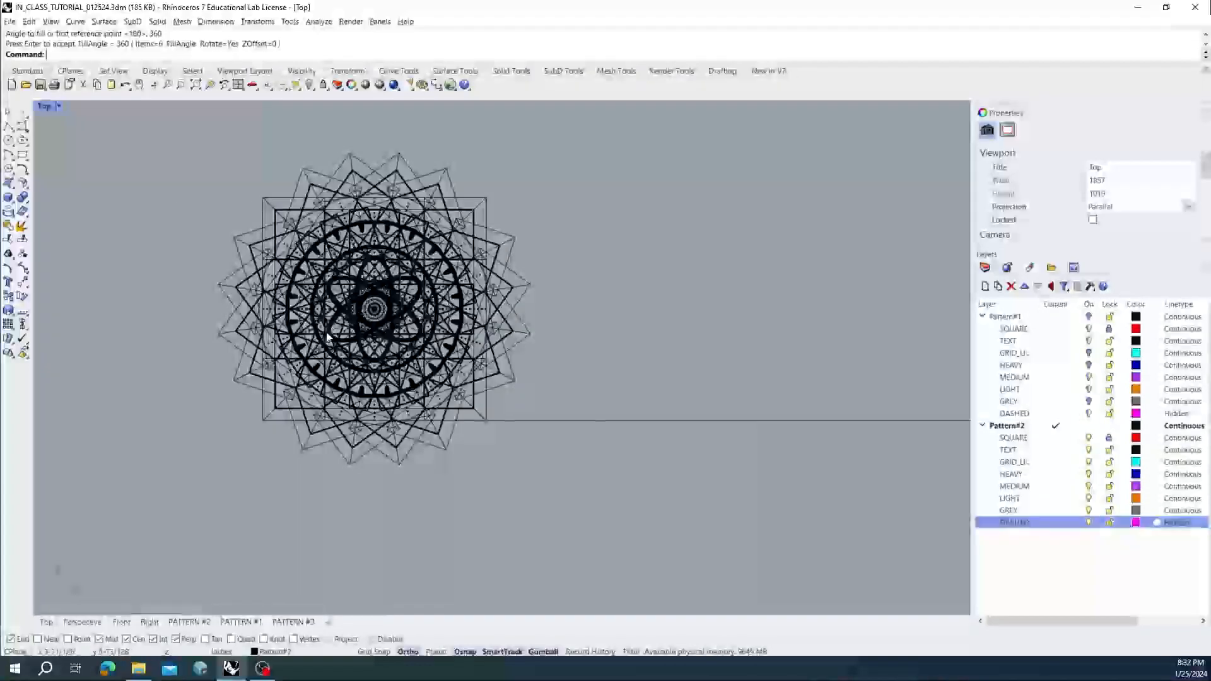
pyautogui.click(23, 155)
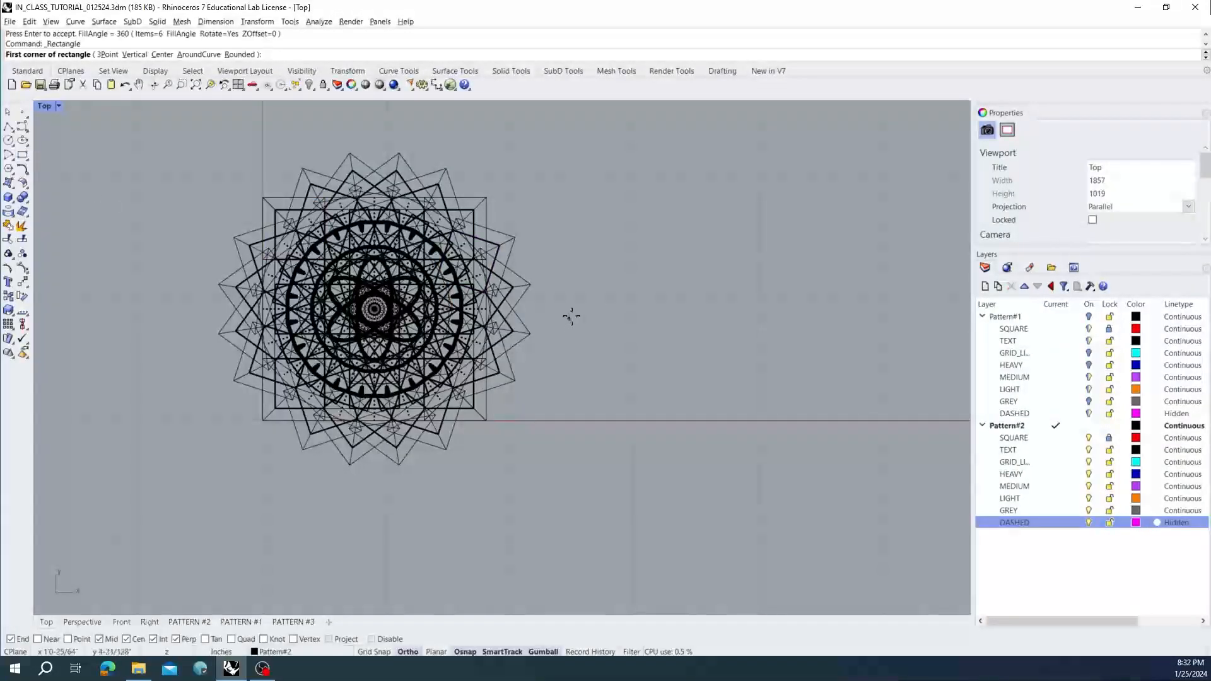
pyautogui.click(607, 291)
pyautogui.click(701, 379)
pyautogui.moveTo(719, 384); pyautogui.dragTo(656, 362, button='right')
pyautogui.press('Return')
pyautogui.click(689, 320)
pyautogui.click(585, 417)
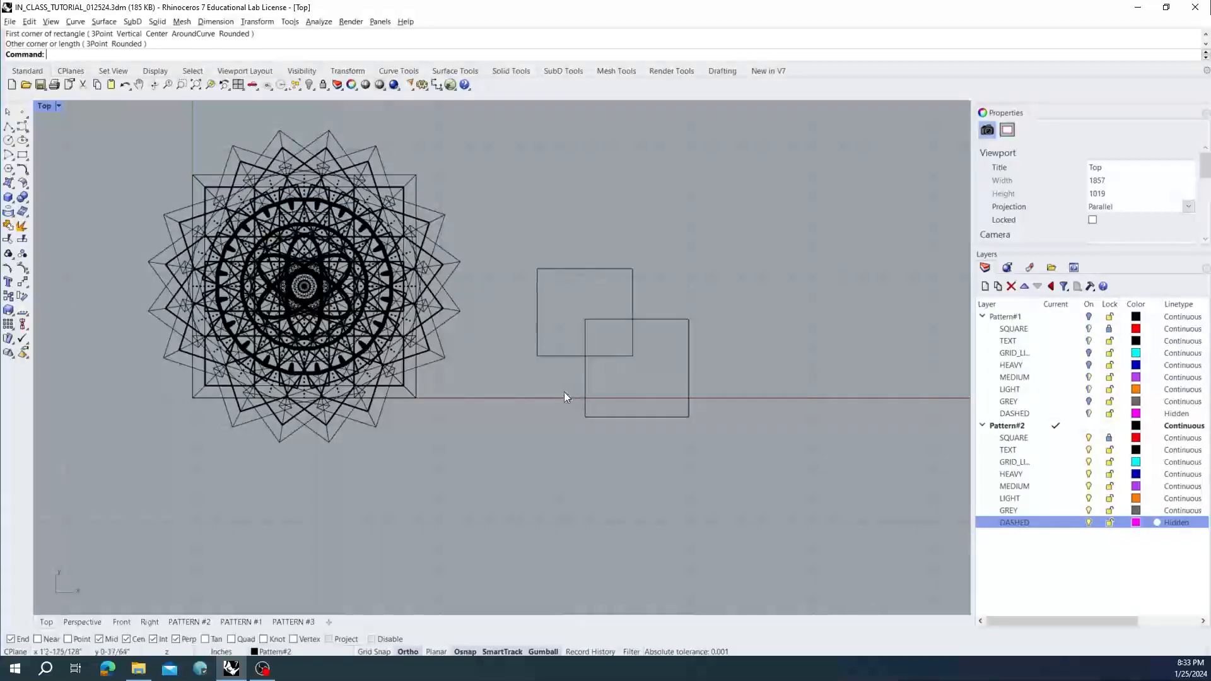
# - Run CurveBoolean on the two overlapping rectangles with DeleteInput set to All, keeping only their shared region
pyautogui.moveTo(565, 391); pyautogui.dragTo(517, 391, button='right')
pyautogui.scroll(6, 597, 340)
pyautogui.moveTo(596, 339); pyautogui.dragTo(544, 336, button='right')
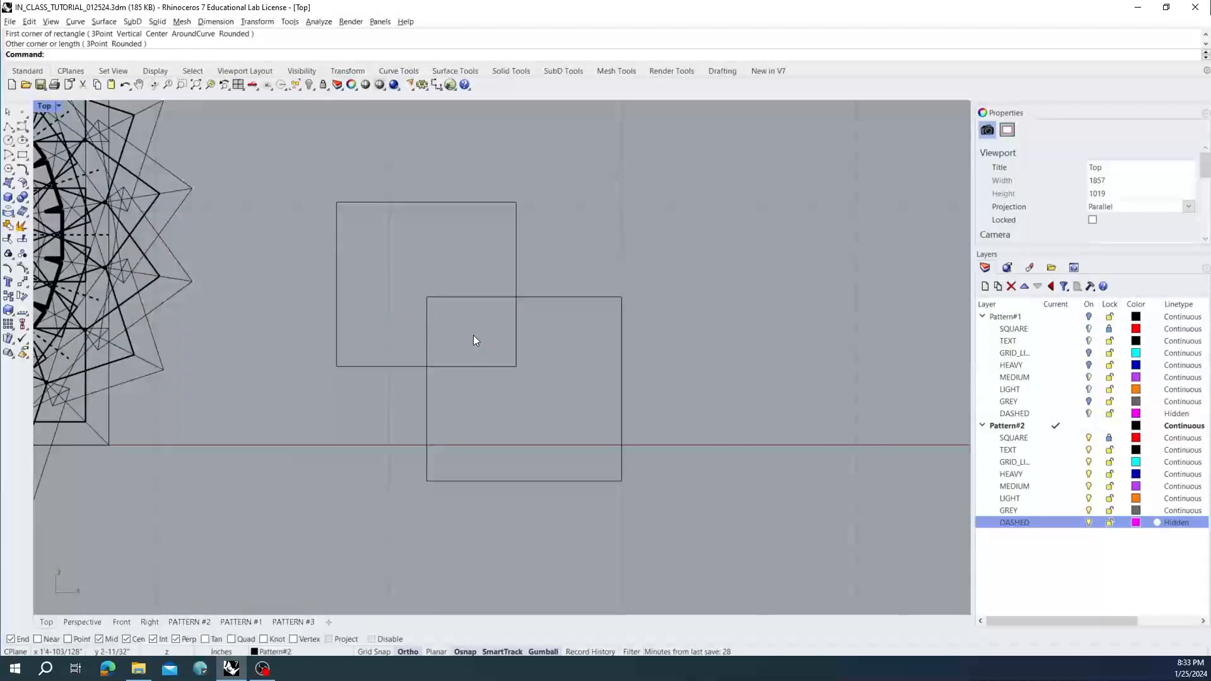
pyautogui.write('CurveBoolean')
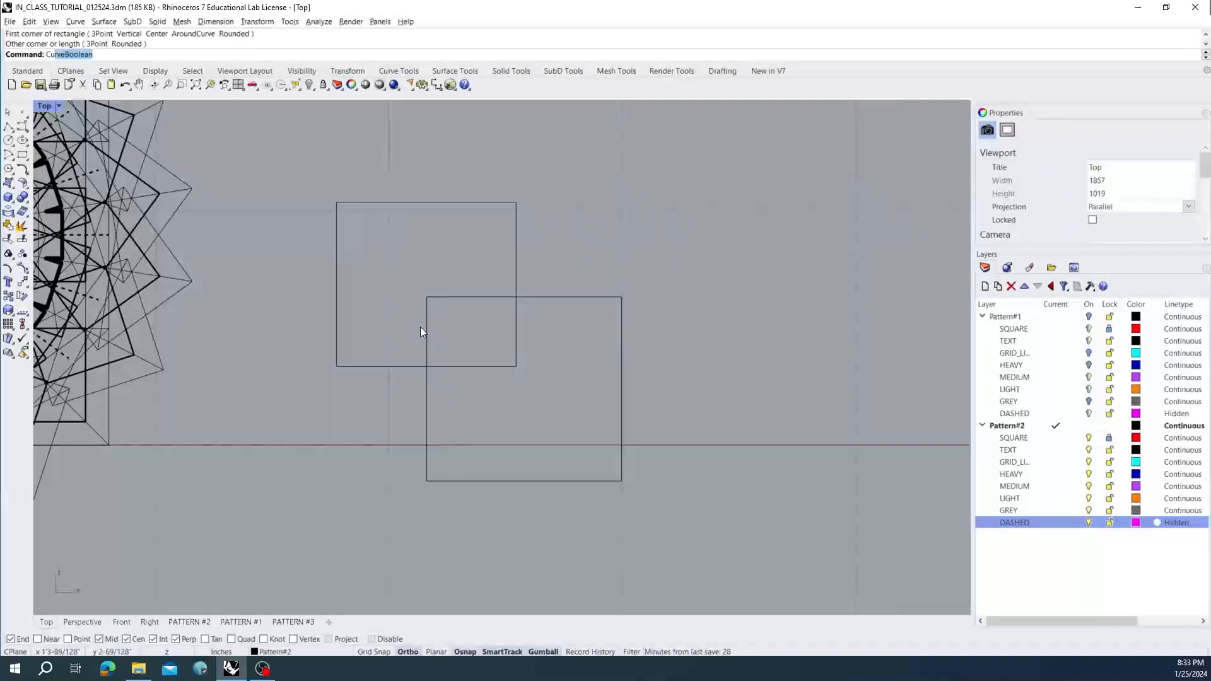
pyautogui.press('Return')
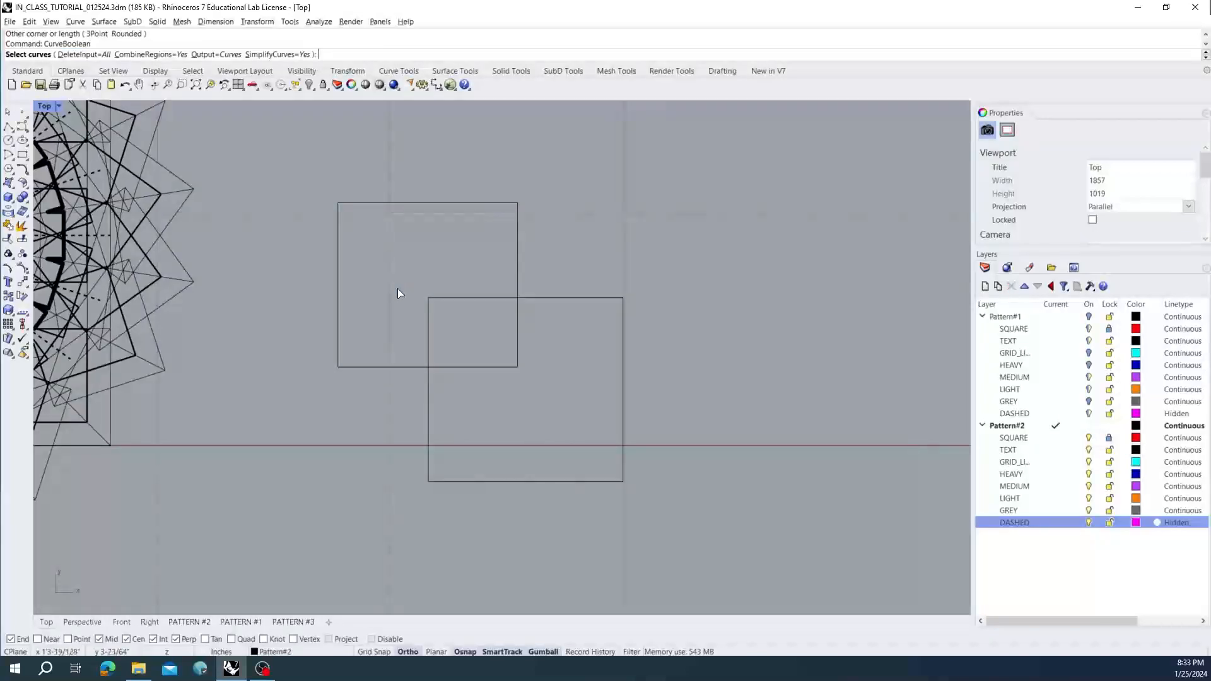
pyautogui.moveTo(563, 274); pyautogui.dragTo(497, 317)
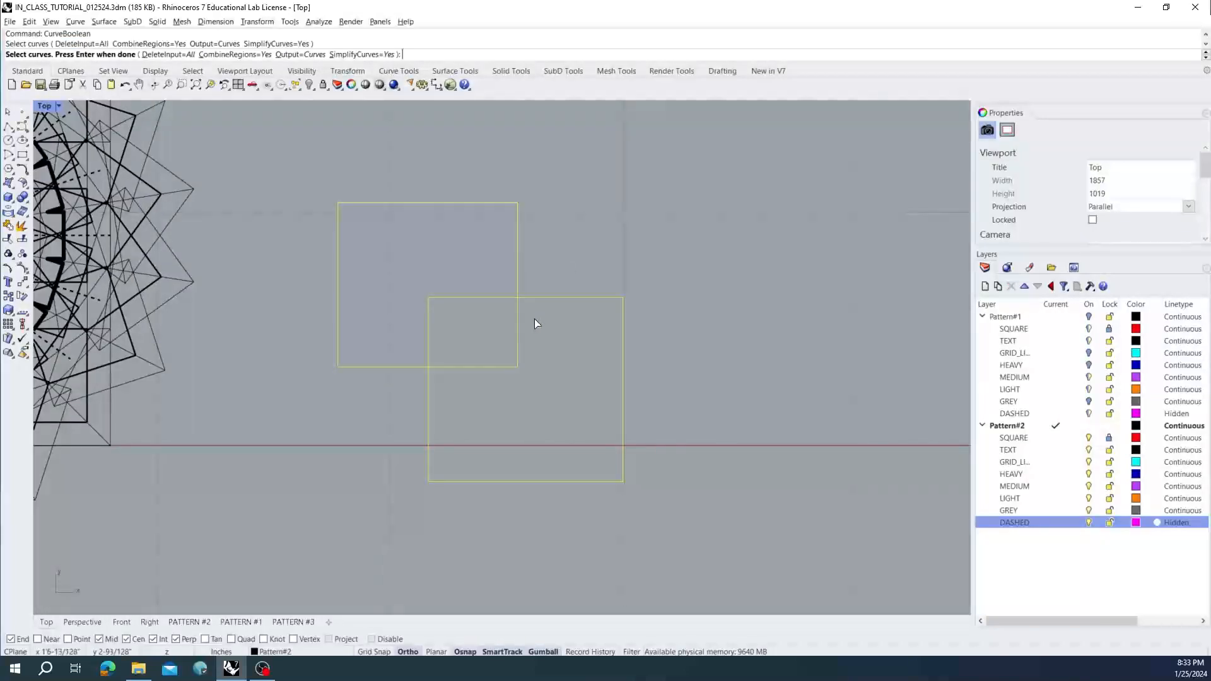
pyautogui.press('Return')
pyautogui.moveTo(506, 338); pyautogui.dragTo(490, 319, button='right')
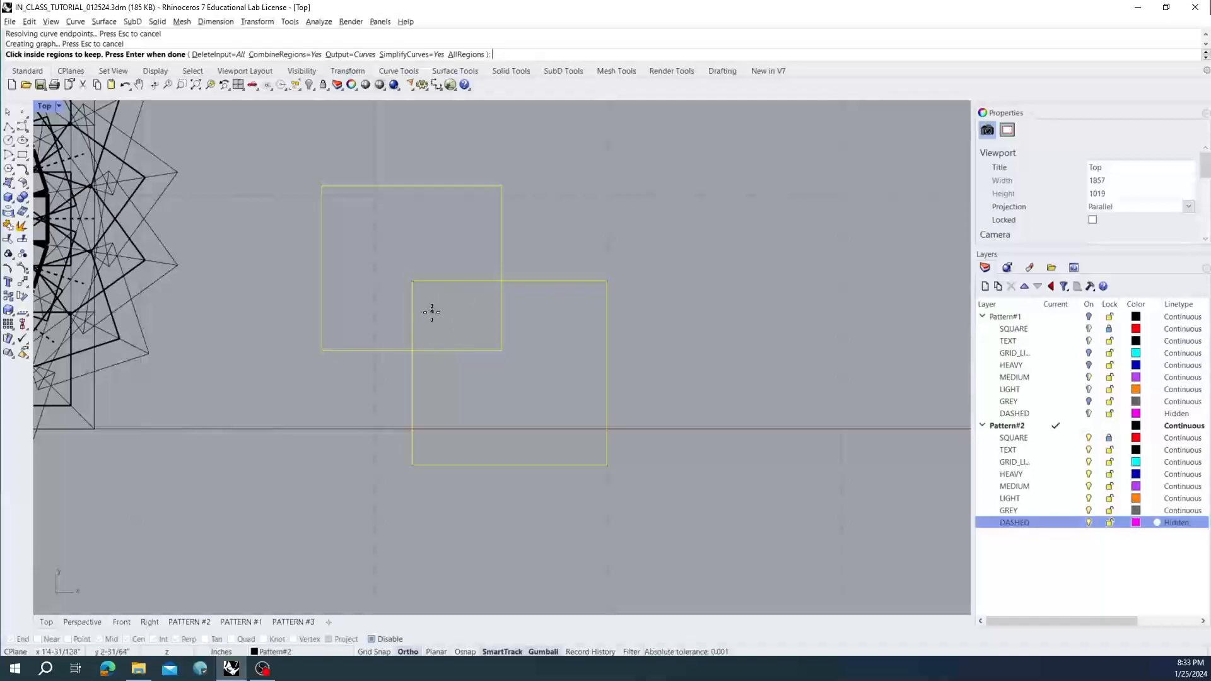
pyautogui.click(450, 310)
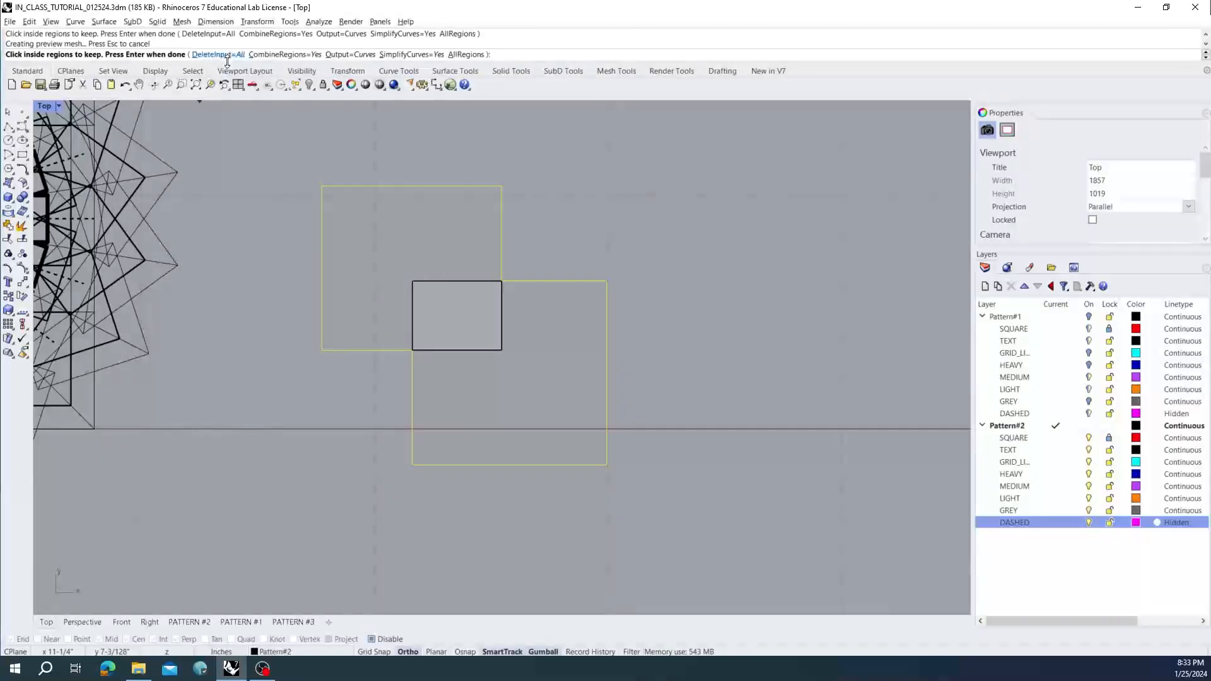
pyautogui.click(465, 267)
pyautogui.press('Return')
pyautogui.click(512, 251)
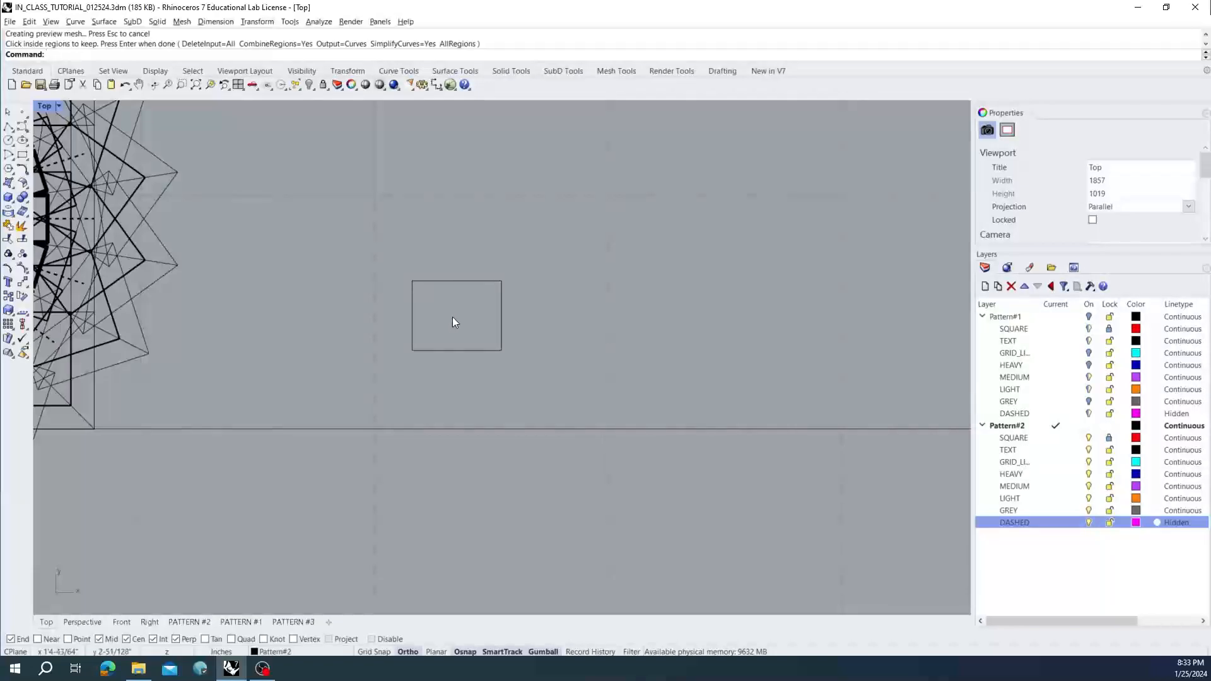
# - Select the overlap rectangle and undo the CurveBoolean
pyautogui.click(502, 302)
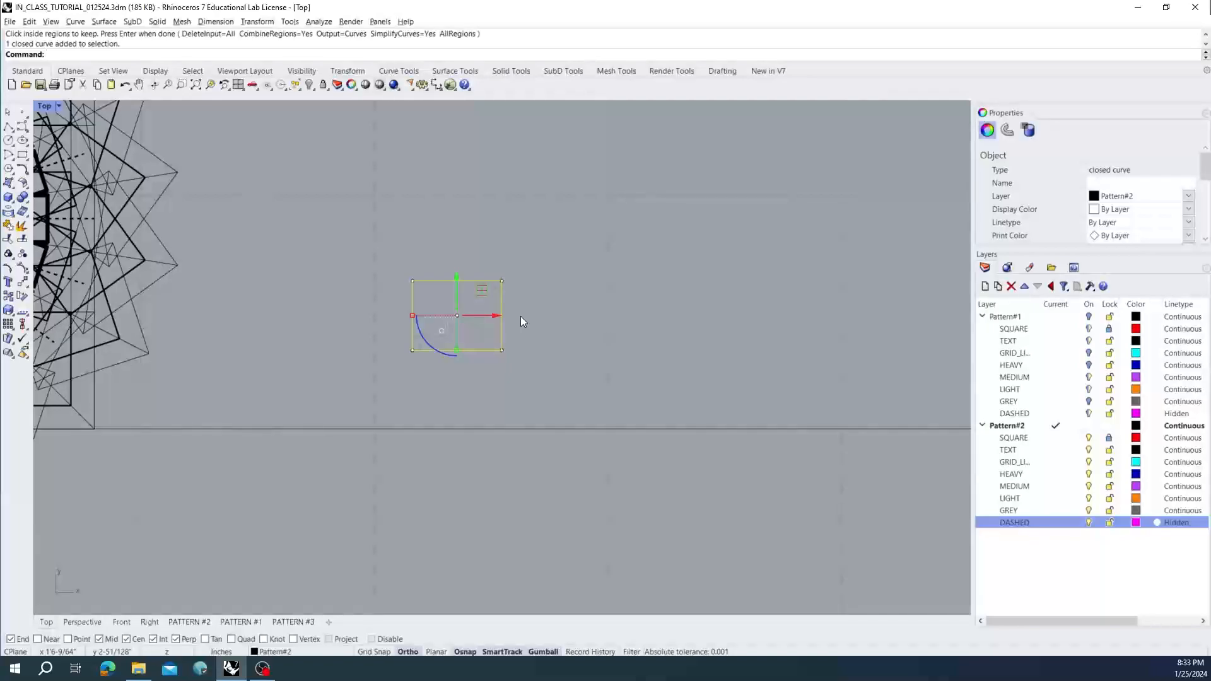
pyautogui.hotkey('ctrl', 'z')
pyautogui.press('Escape')
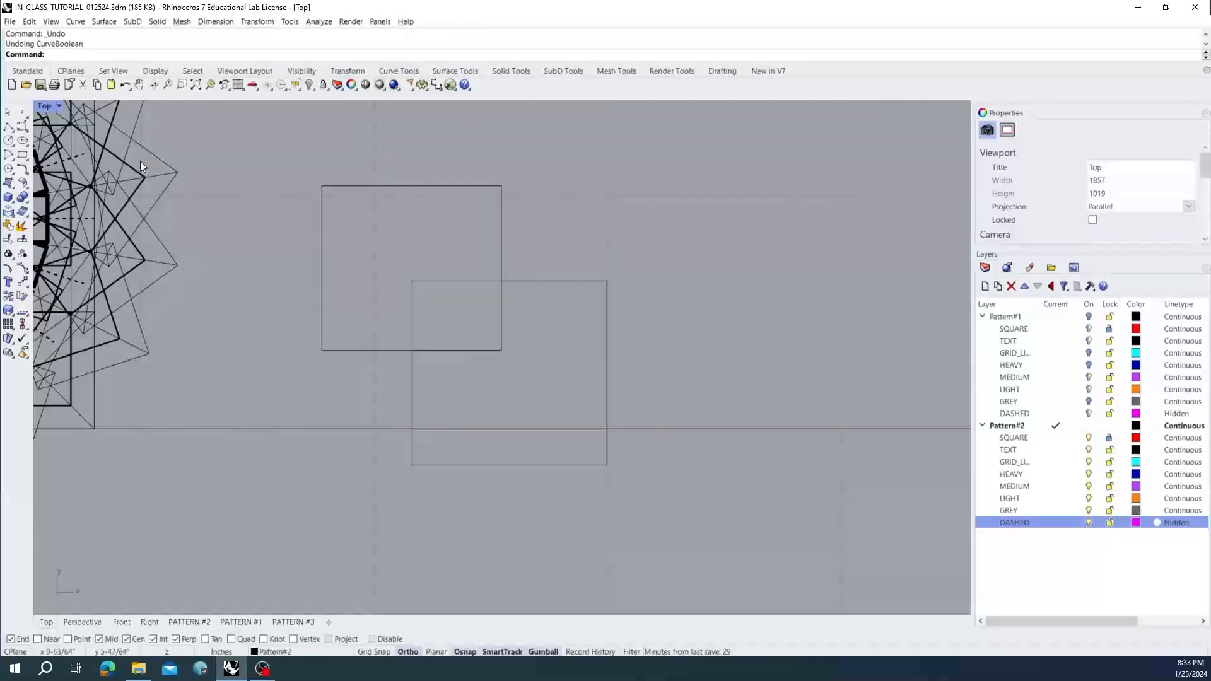
# - Draw a diagonal polyline from above the lower rectangle down across its top edge, near the upper-right corner
pyautogui.click(9, 127)
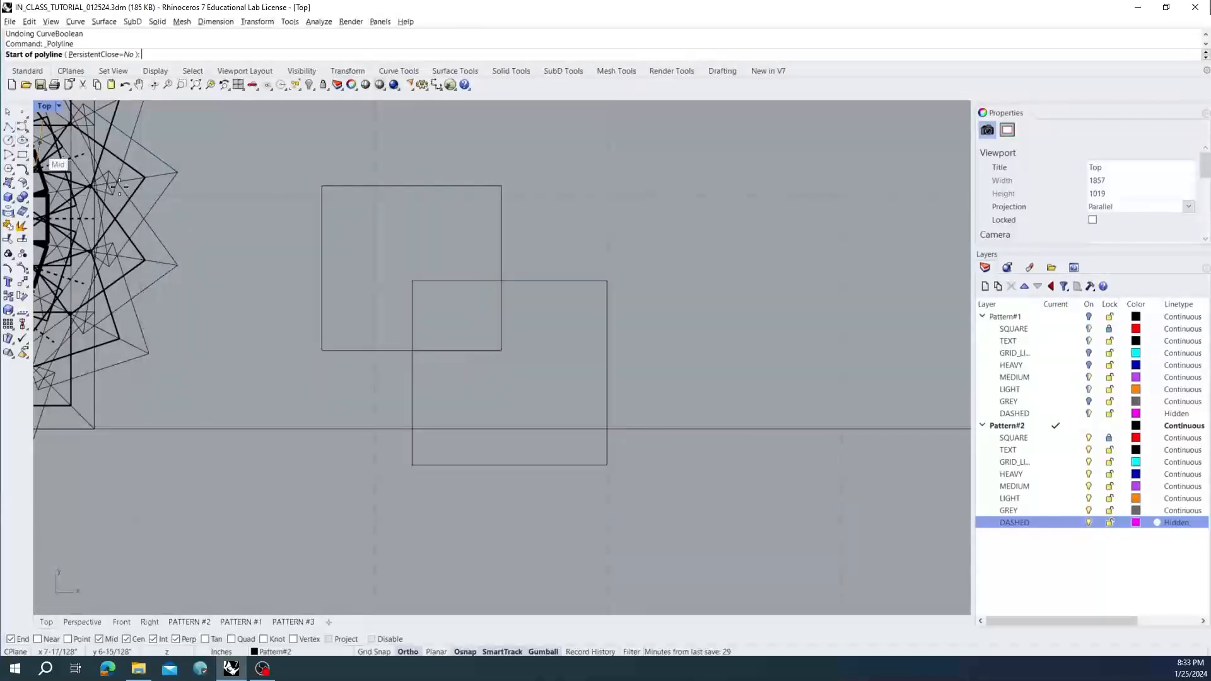
pyautogui.click(604, 247)
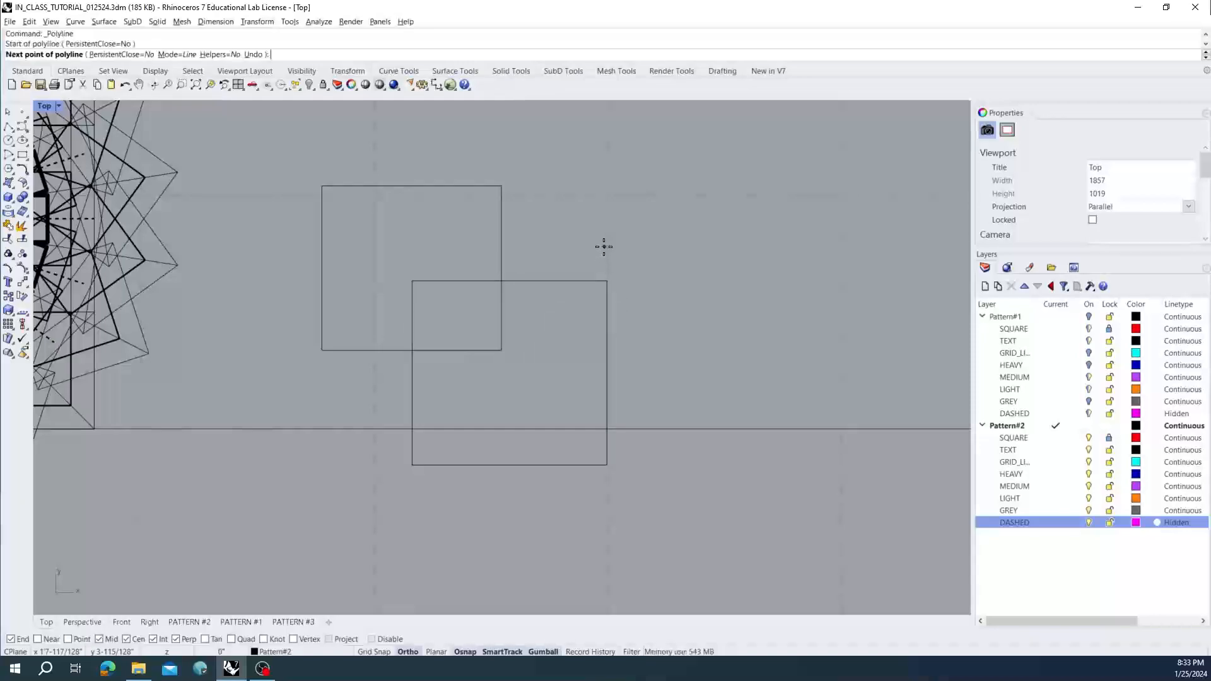
pyautogui.keyDown('shift'); pyautogui.click(542, 333); pyautogui.keyUp('shift')
pyautogui.press('Return')
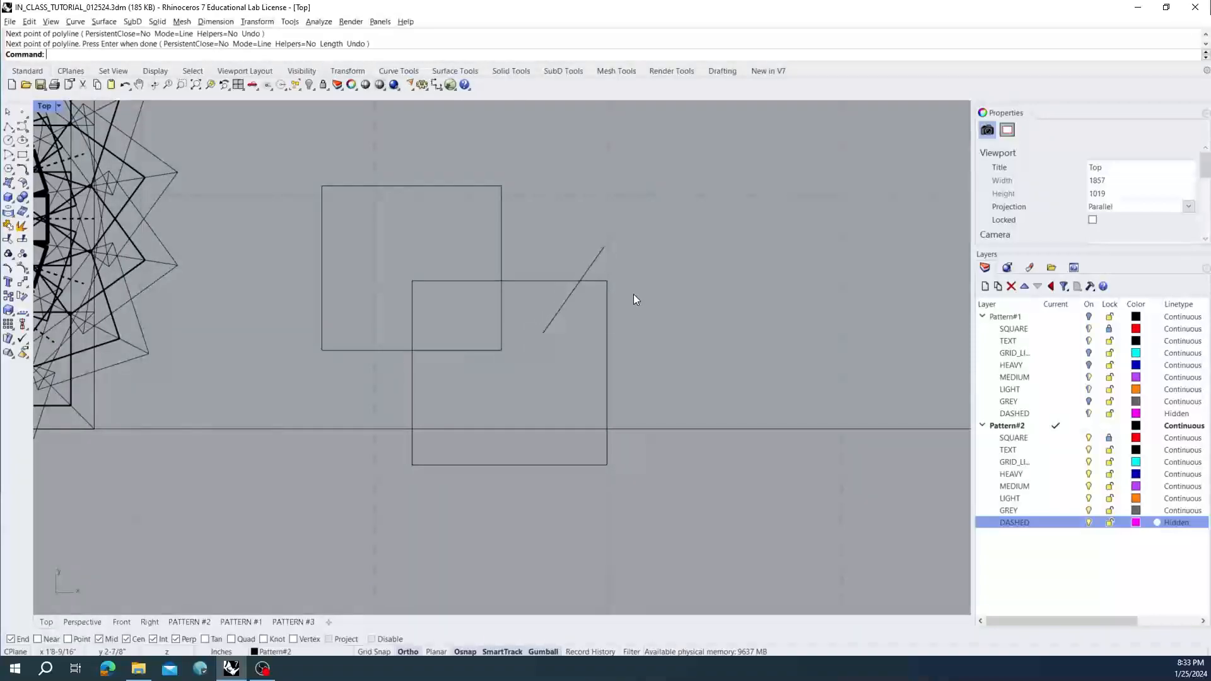
# - With Ortho off, draw a second diagonal line crossing the first and ending just past the lower rectangle's upper-right corner
pyautogui.moveTo(608, 274); pyautogui.dragTo(577, 253, button='right')
pyautogui.rightClick(606, 252)
pyautogui.click(545, 223)
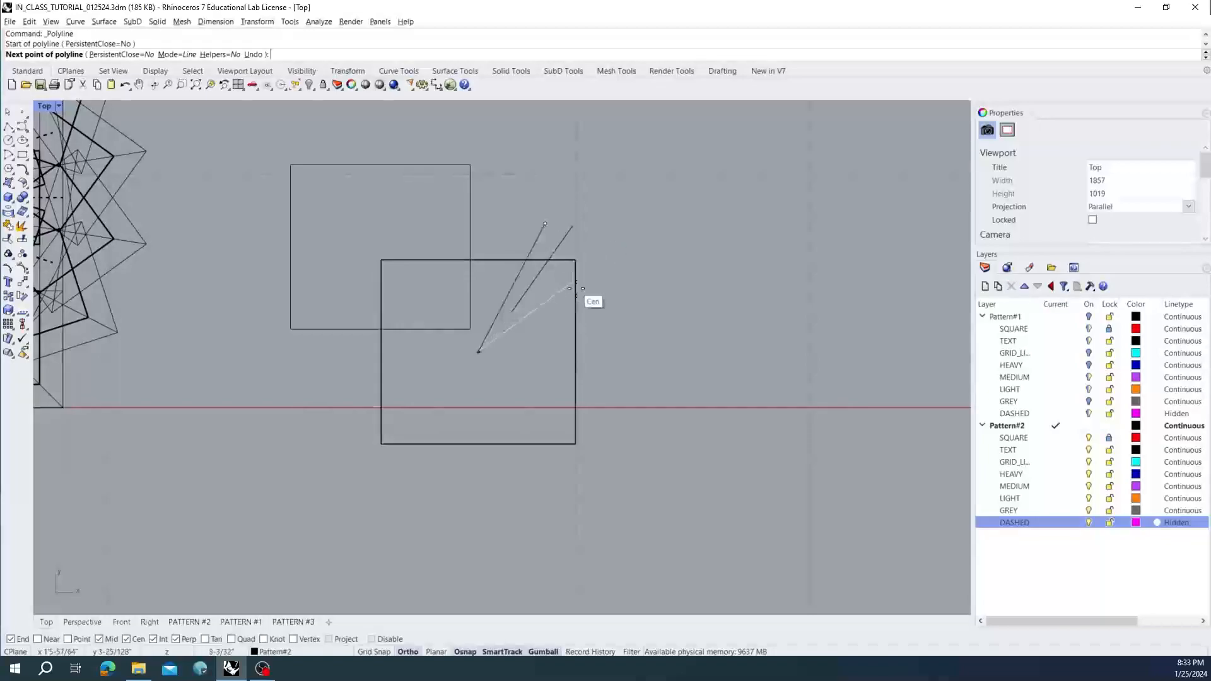
pyautogui.click(410, 652)
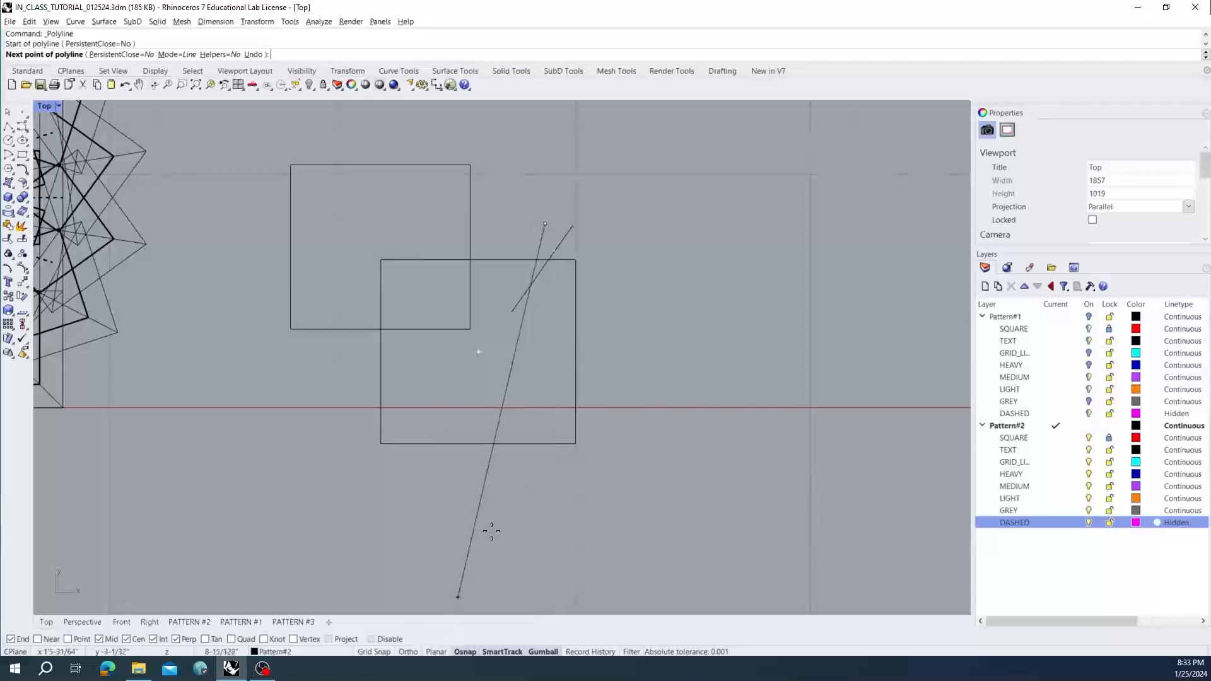
pyautogui.scroll(6, 593, 227)
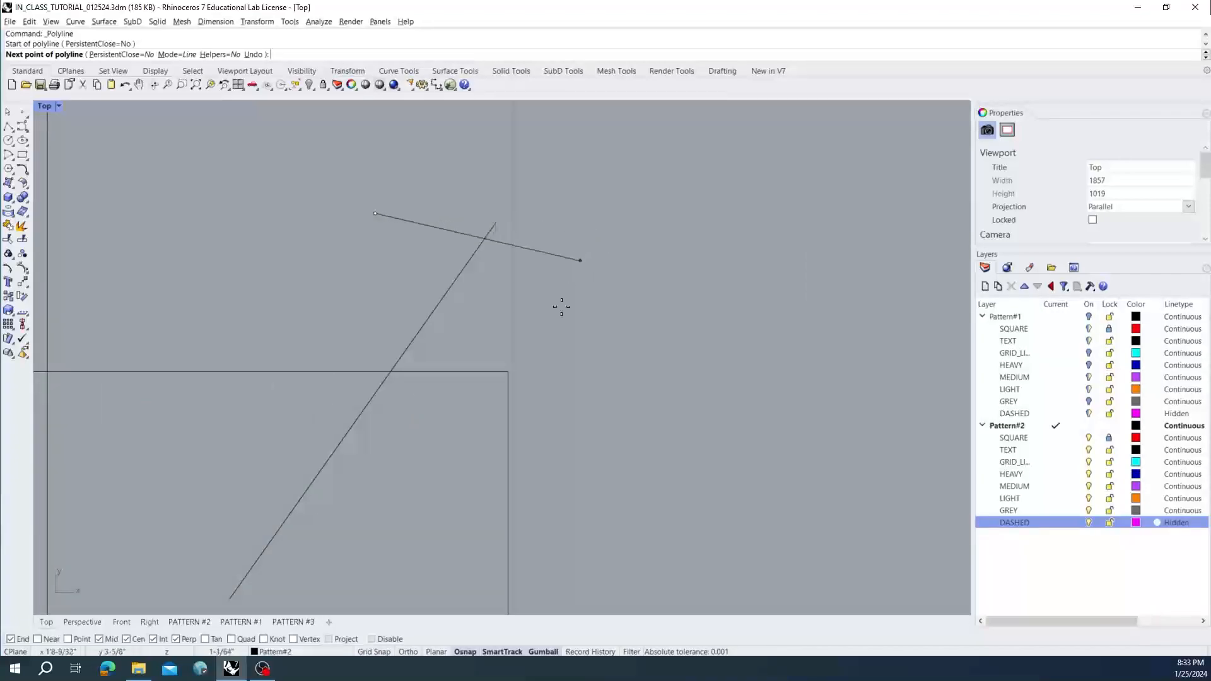
pyautogui.click(533, 395)
pyautogui.press('Return')
pyautogui.scroll(-5, 555, 334)
pyautogui.scroll(-2, 593, 309)
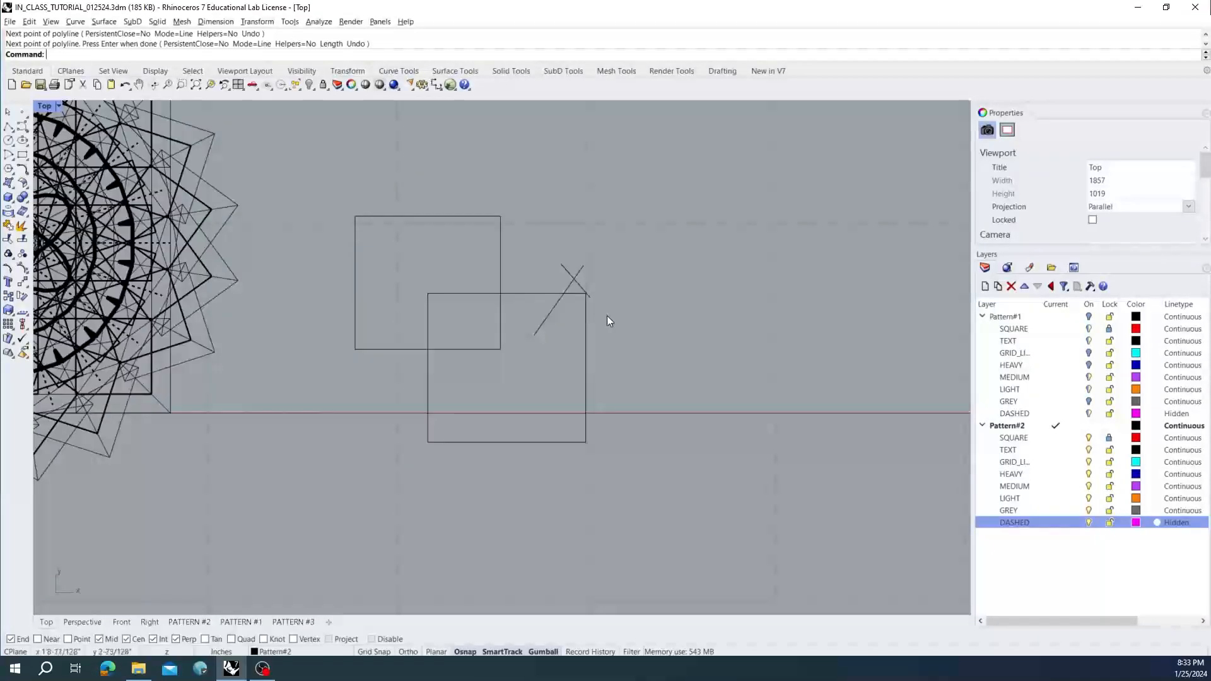
# - Try to keep the small triangle above the lower rectangle's corner by running CurveBoolean on the rectangle and both lines
pyautogui.moveTo(607, 316); pyautogui.dragTo(650, 338, button='right')
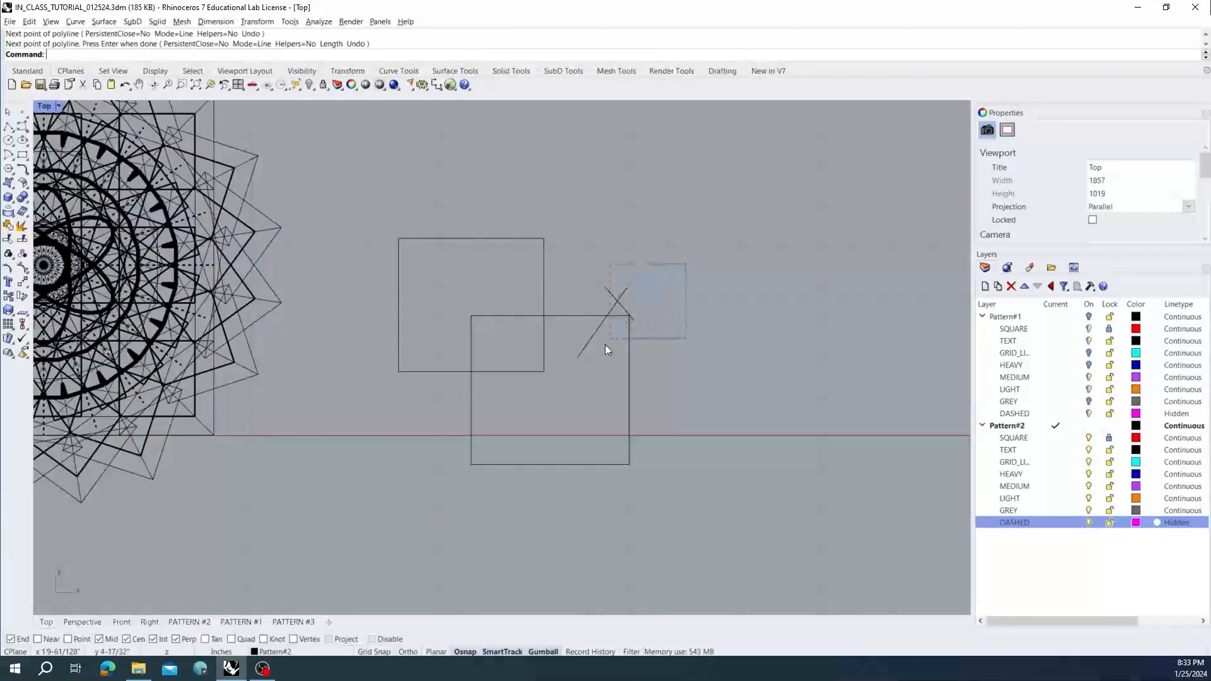
pyautogui.moveTo(607, 343); pyautogui.dragTo(592, 363)
pyautogui.write('CurveBoolean')
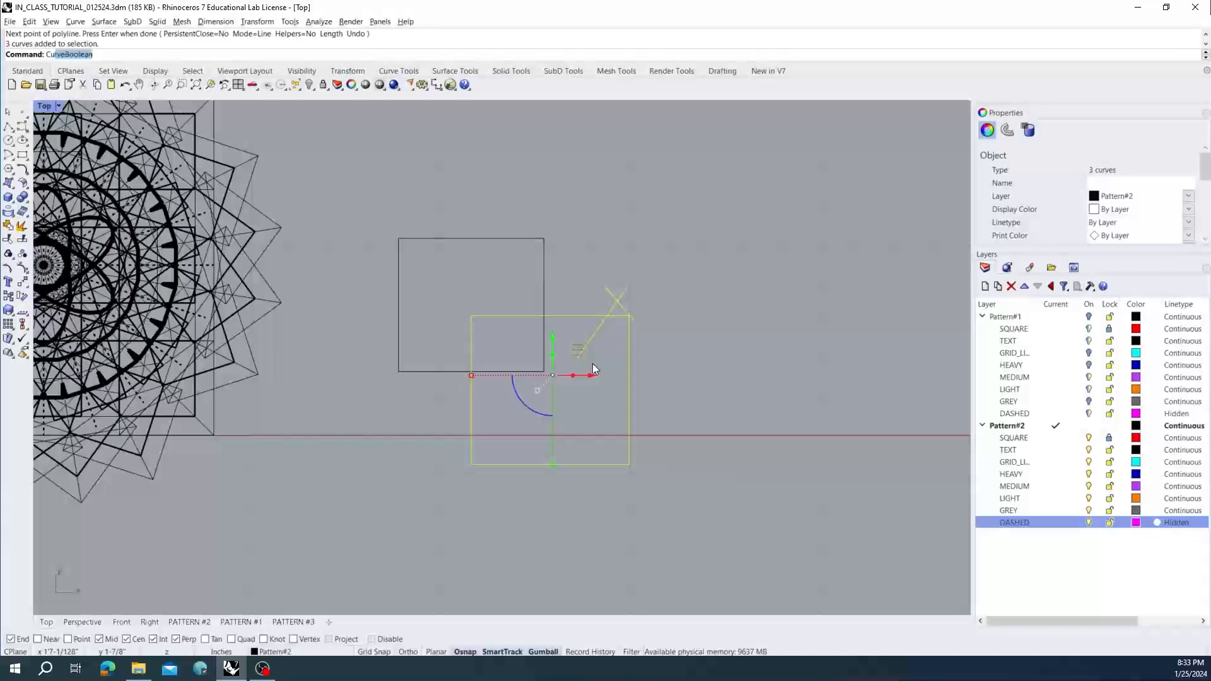
pyautogui.press('Return')
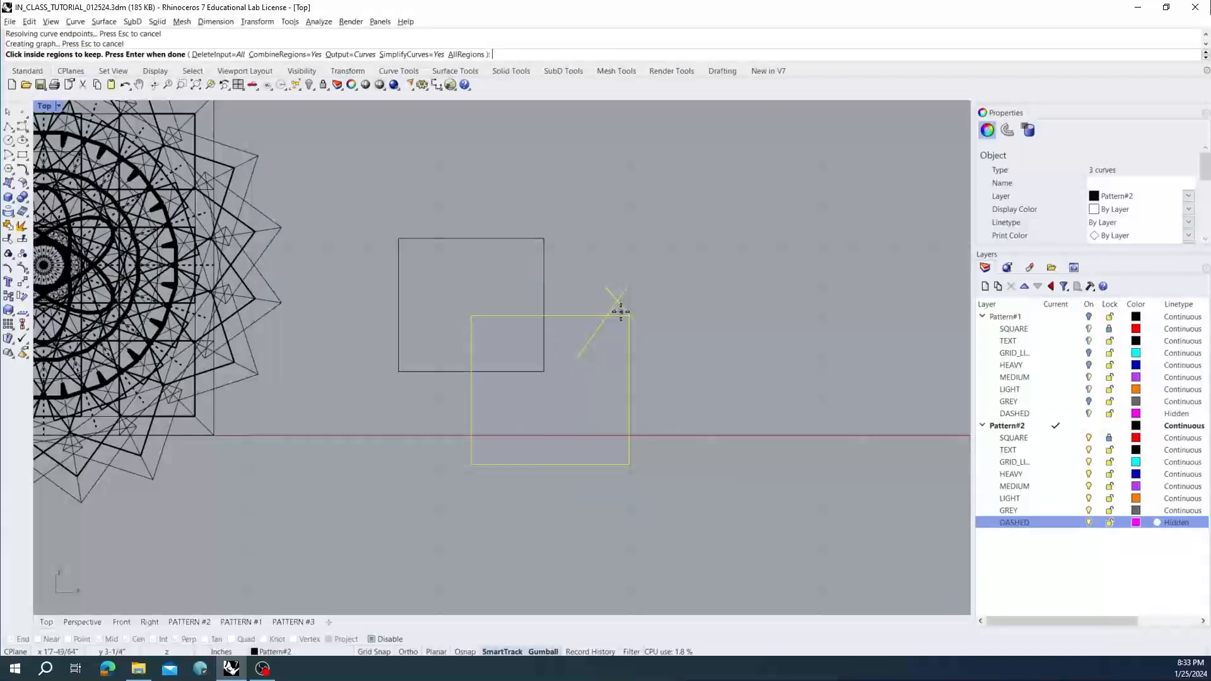
pyautogui.click(617, 309)
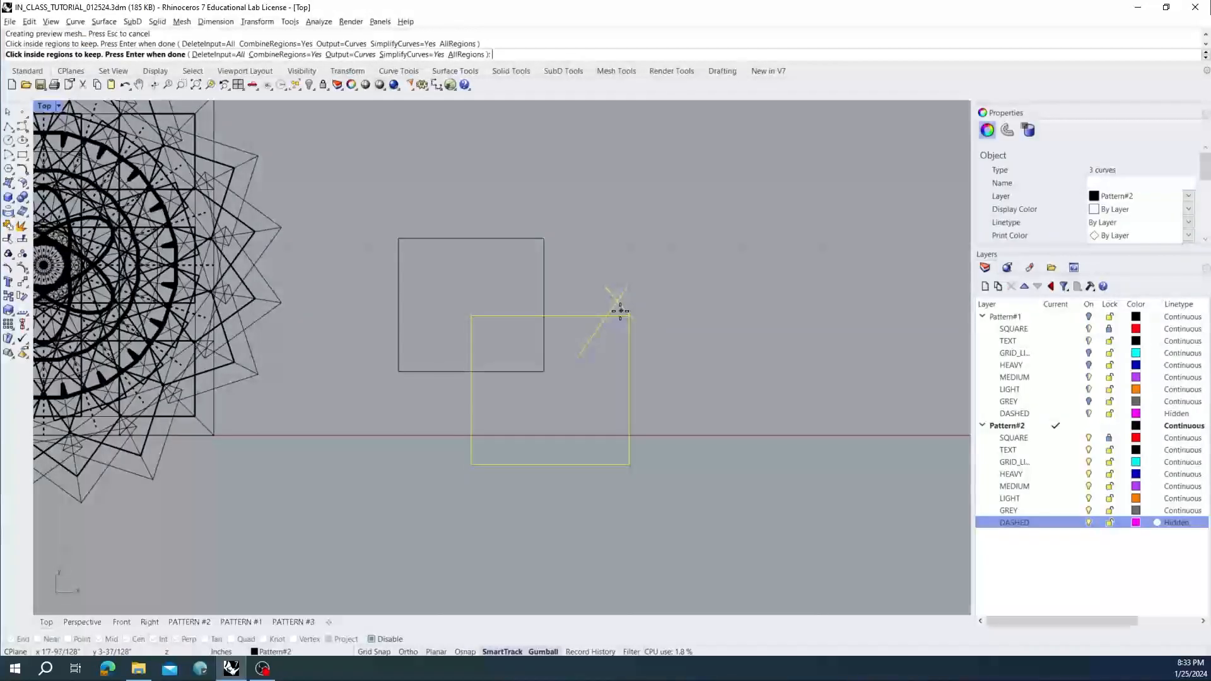
pyautogui.click(623, 305)
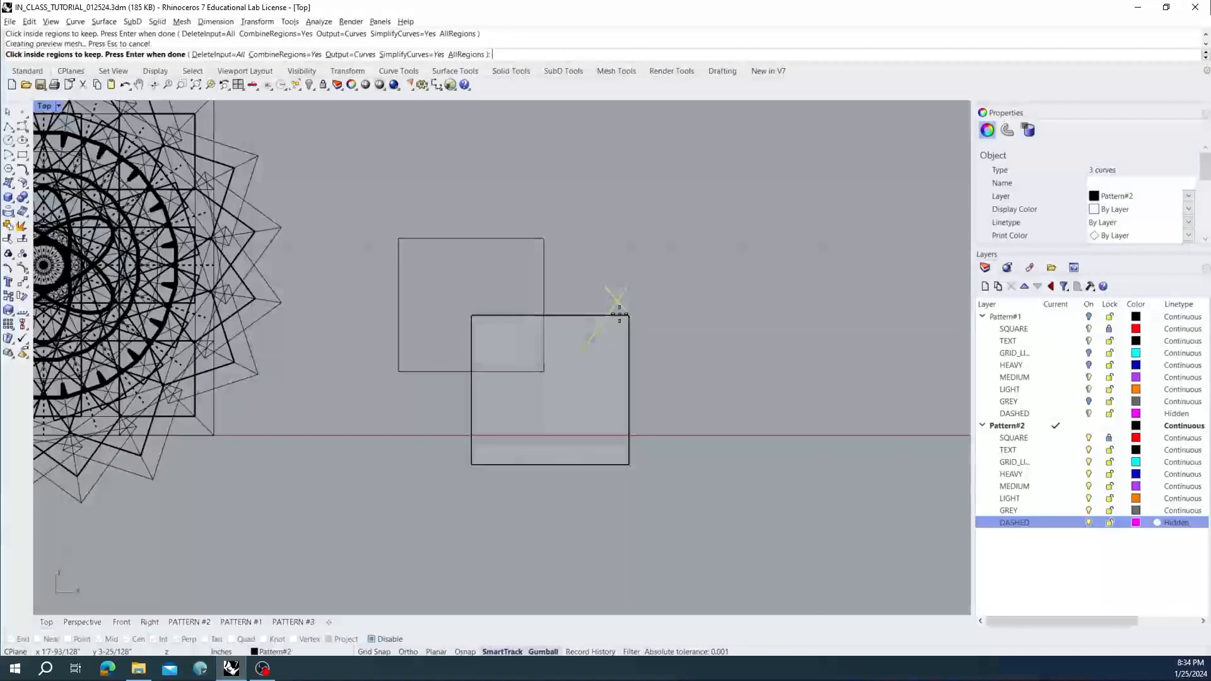
pyautogui.scroll(5, 621, 302)
pyautogui.scroll(-5, 631, 301)
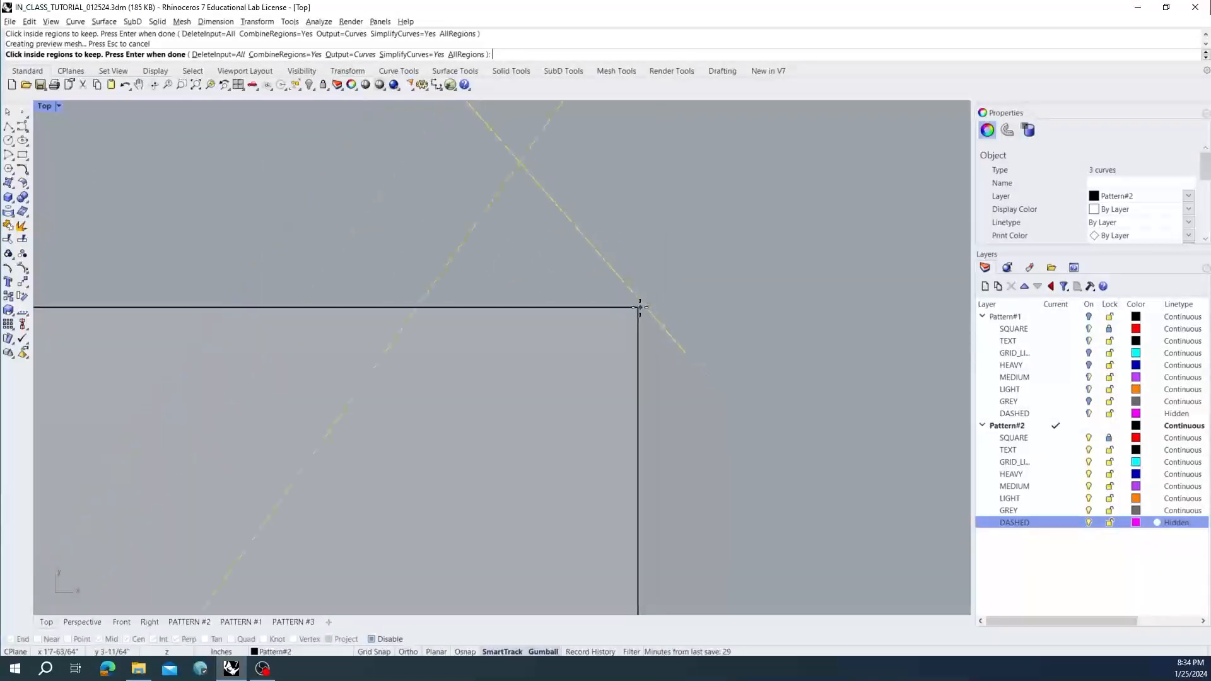
pyautogui.click(9, 126)
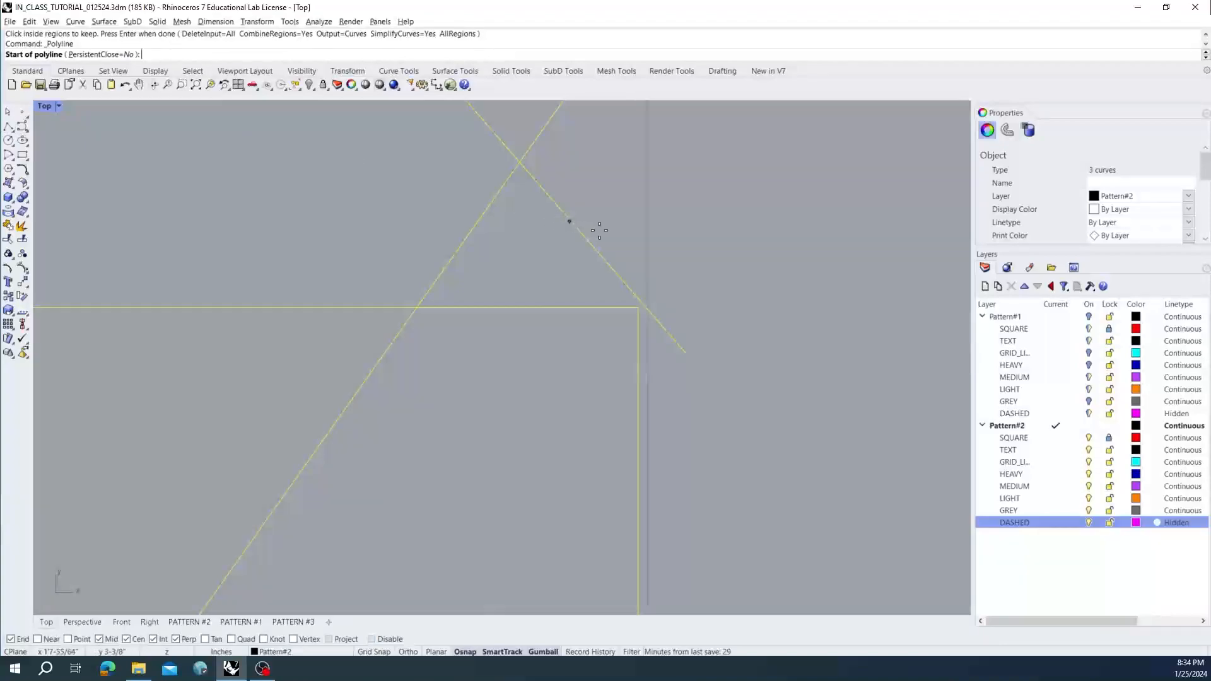
pyautogui.press('Escape')
# - Move the lower end point of the second diagonal line onto the lower rectangle's upper-right corner
pyautogui.click(586, 235)
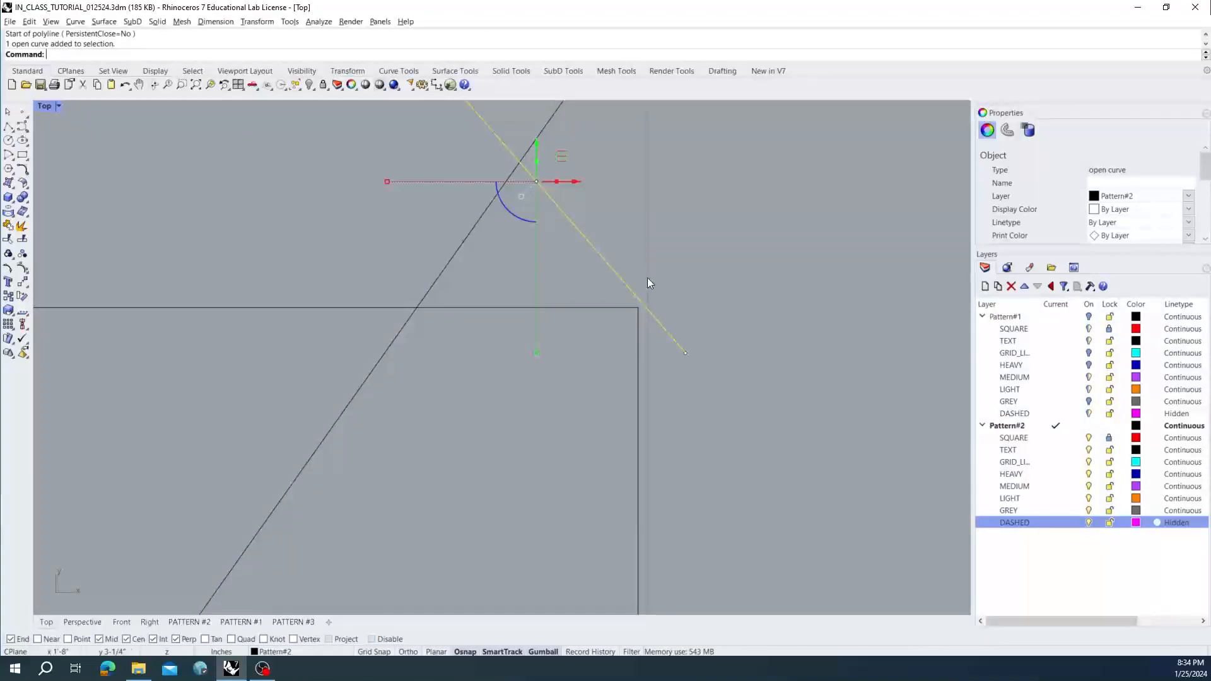
pyautogui.keyDown('ctrl'); pyautogui.keyDown('shift'); pyautogui.click(673, 339); pyautogui.keyUp('shift'); pyautogui.keyUp('ctrl')
pyautogui.moveTo(674, 339); pyautogui.dragTo(638, 307)
pyautogui.click(534, 250)
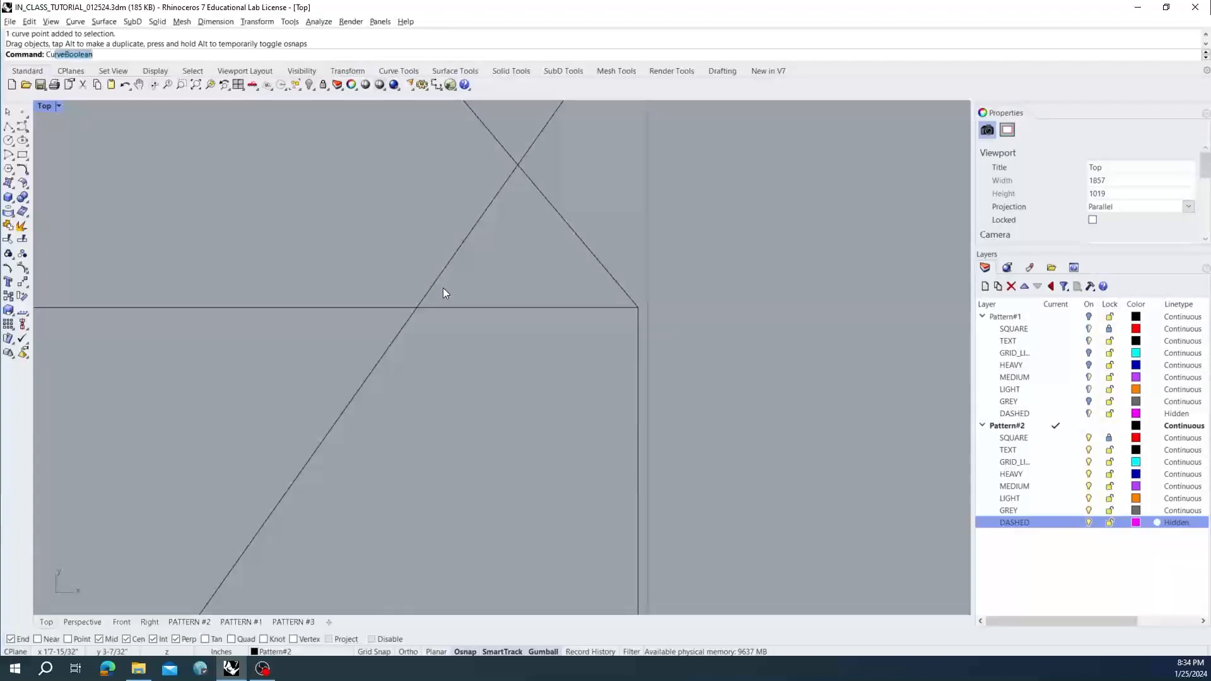
# - Run CurveBoolean on the lower rectangle and both lines, picking the small corner triangle and setting DeleteInput to Used
pyautogui.write('CurveB')
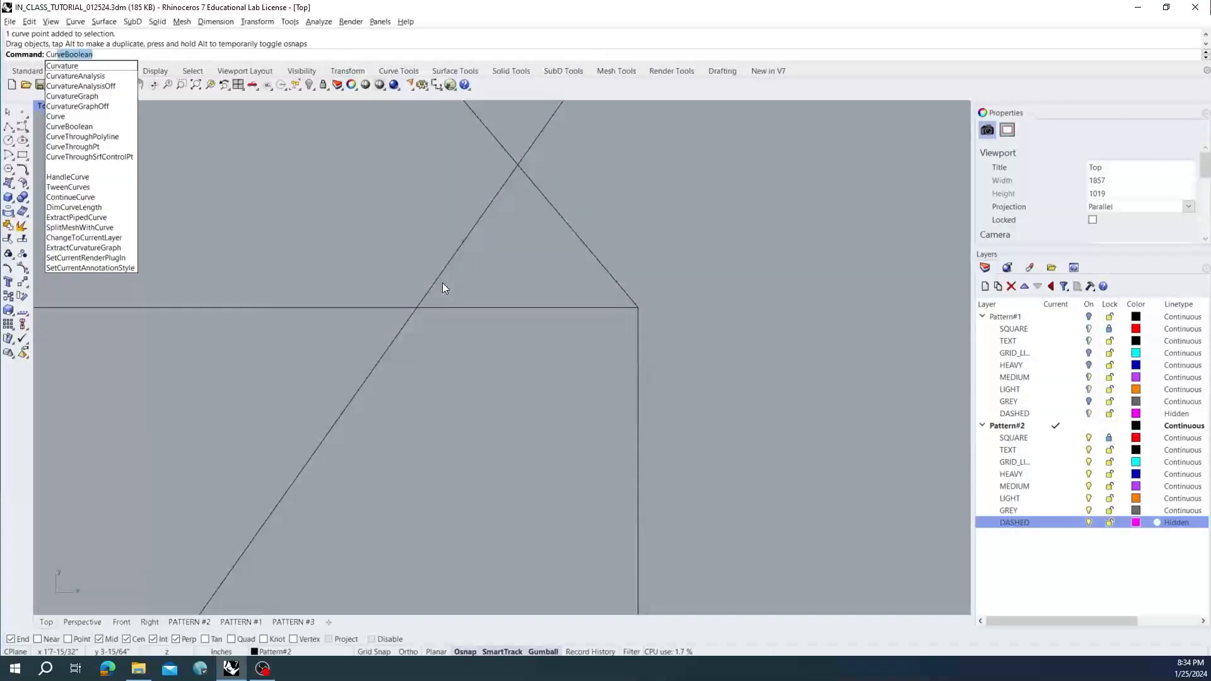
pyautogui.press('Return')
pyautogui.moveTo(611, 205); pyautogui.dragTo(418, 354)
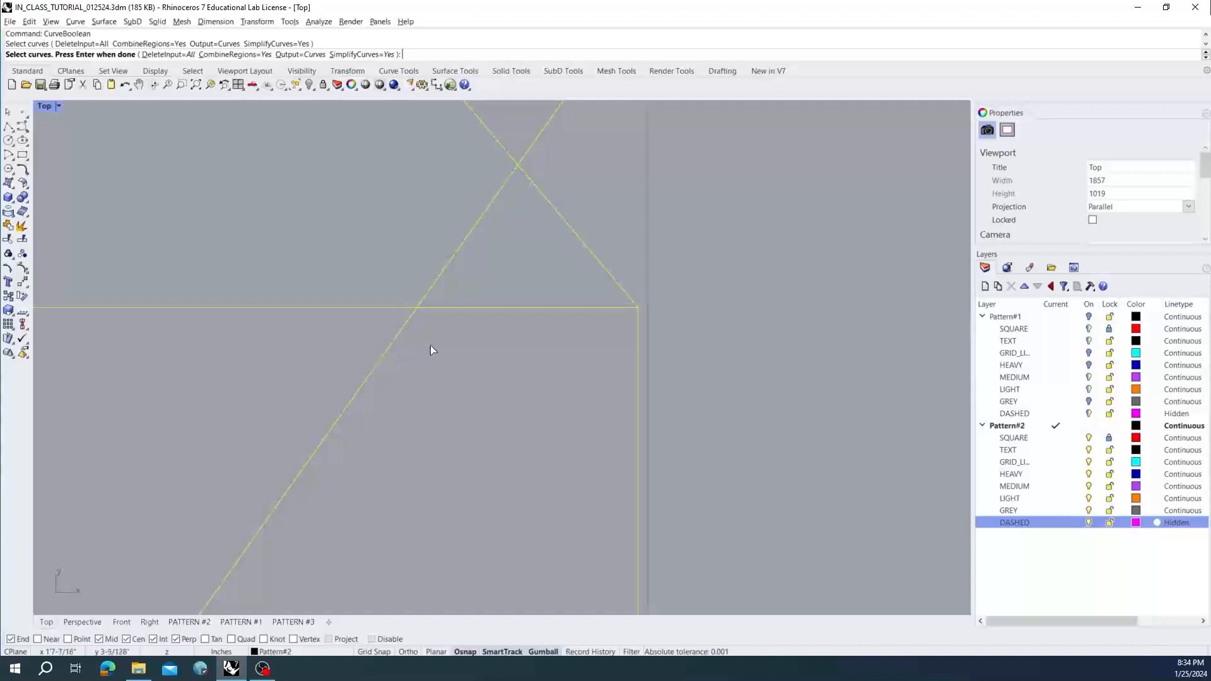
pyautogui.press('Return')
pyautogui.click(519, 273)
pyautogui.hscroll(-3, 611, 303)
pyautogui.scroll(2, 611, 303)
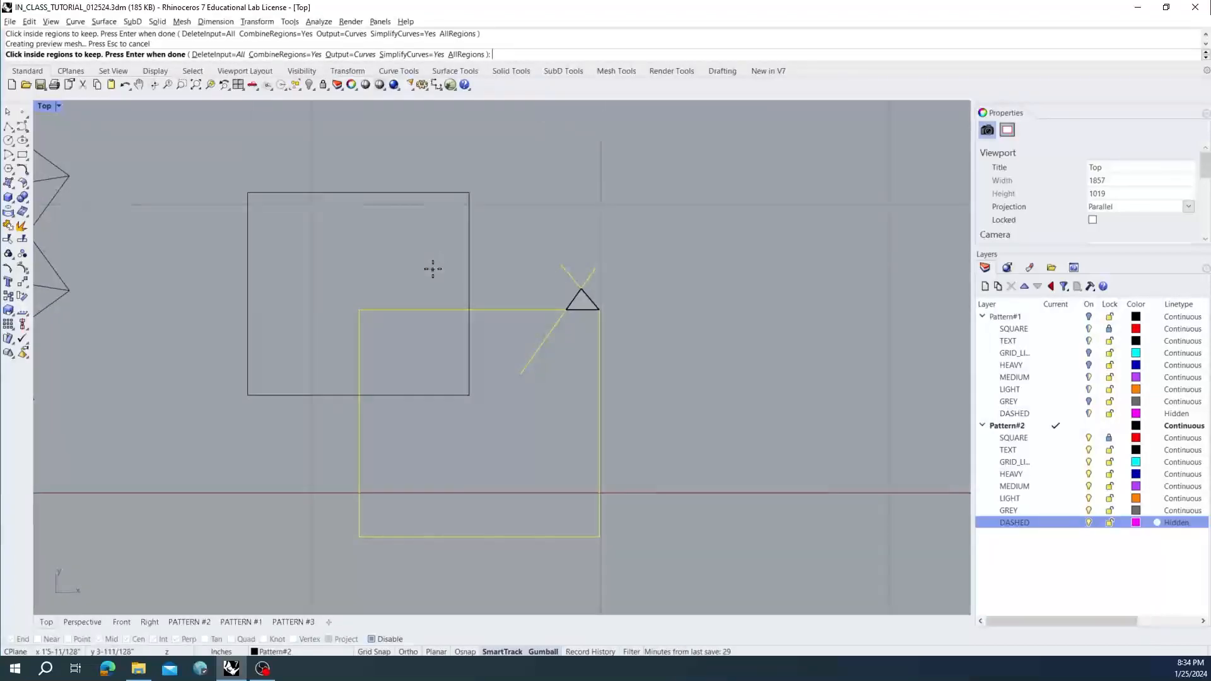
pyautogui.scroll(5, 587, 303)
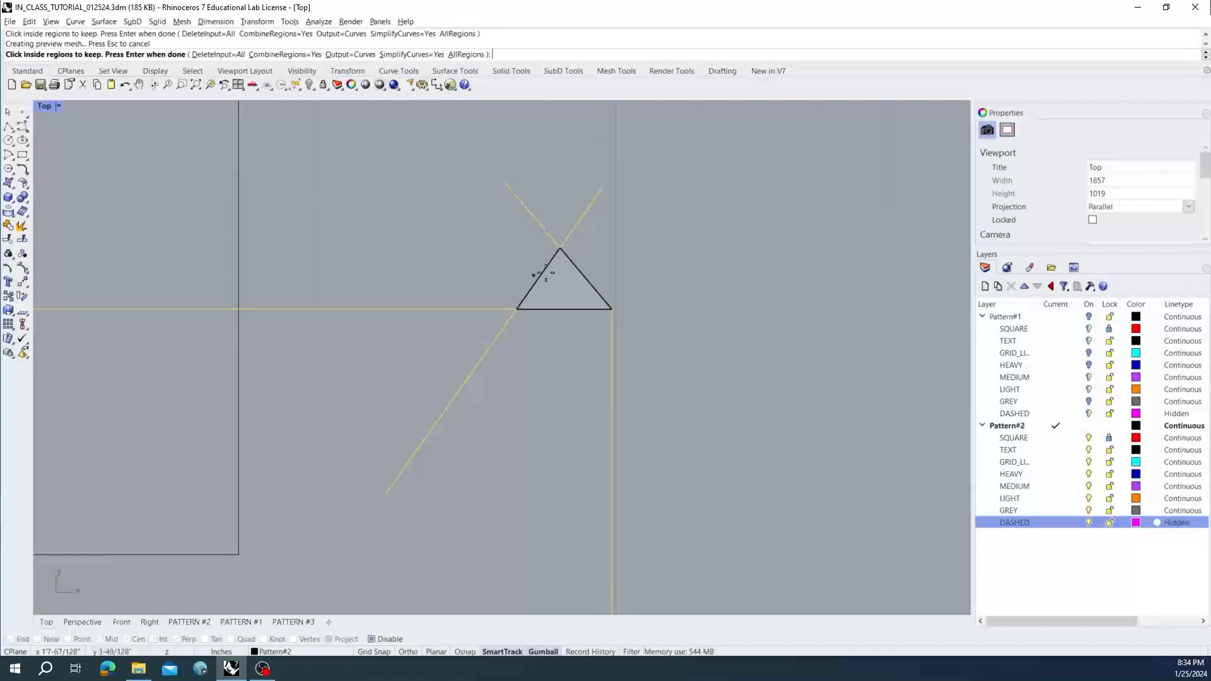
pyautogui.click(214, 55)
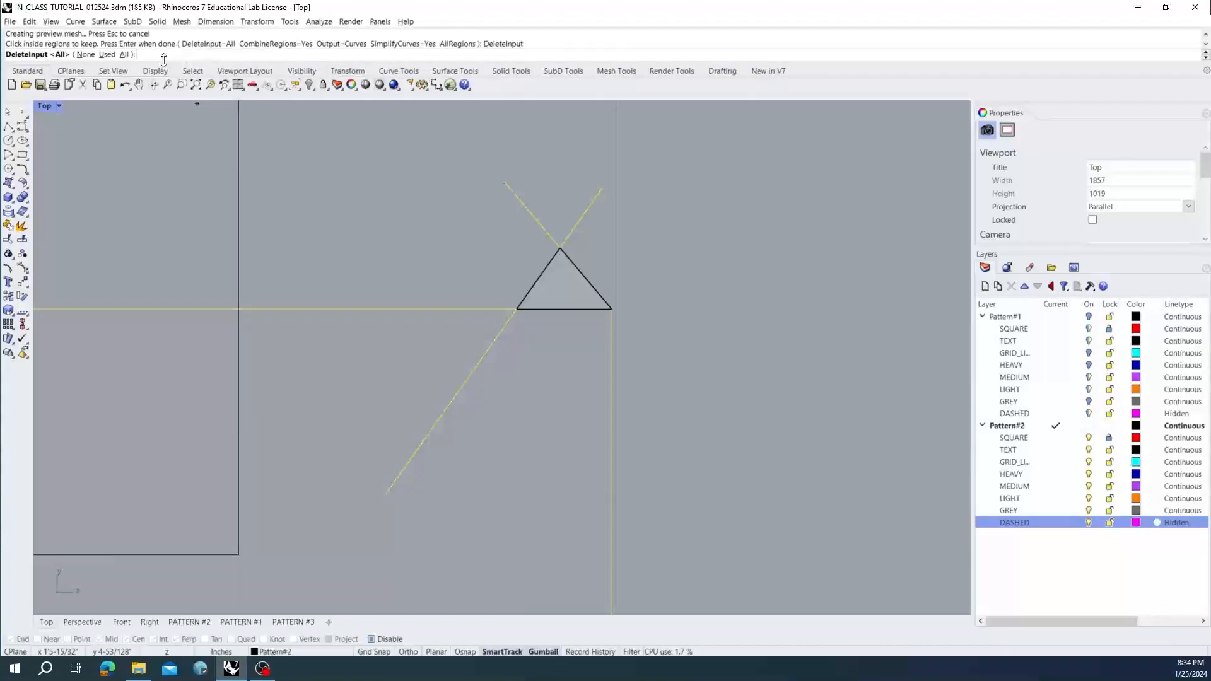
pyautogui.click(109, 55)
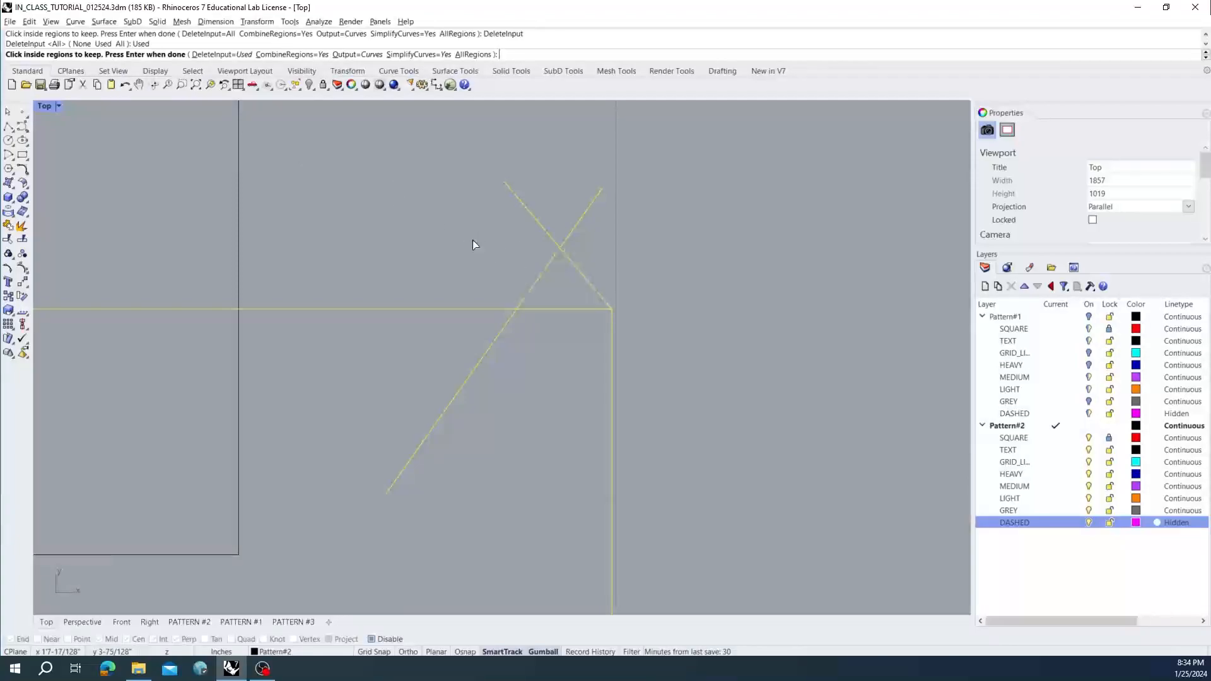
pyautogui.press('Return')
# - Examine how the CurveBoolean divided the lower rectangle and the diagonal lines by selecting individual pieces
pyautogui.moveTo(432, 225); pyautogui.dragTo(470, 222, button='right')
pyautogui.click(482, 277)
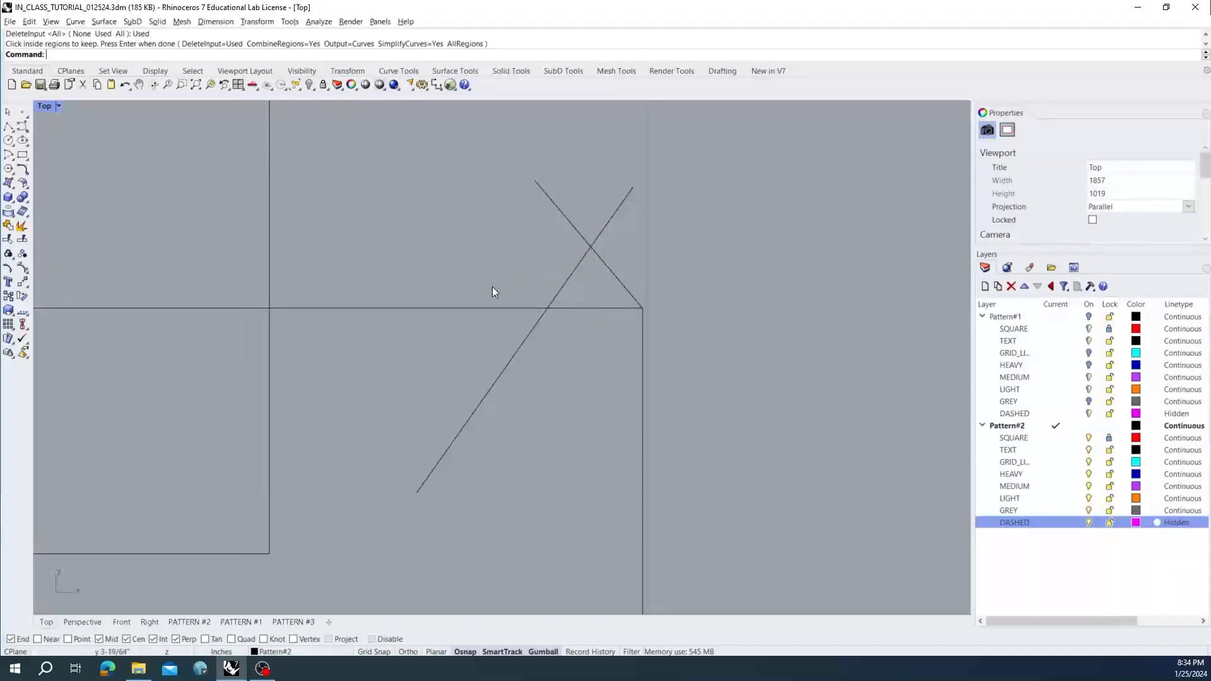
pyautogui.click(501, 307)
pyautogui.scroll(-6, 632, 304)
pyautogui.moveTo(632, 353); pyautogui.dragTo(630, 290, button='right')
pyautogui.click(631, 293)
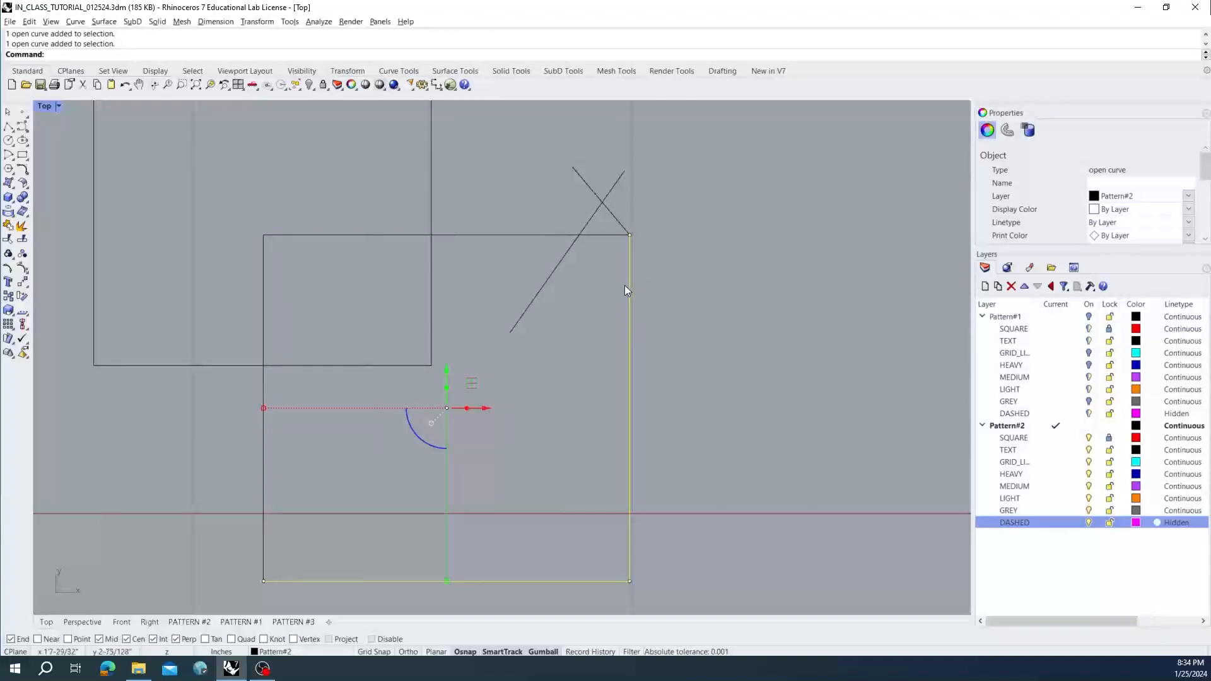
pyautogui.moveTo(602, 282); pyautogui.dragTo(619, 307, button='right')
pyautogui.click(627, 213)
pyautogui.click(580, 285)
# - Move the closed triangle horizontally away from the rectangle's corner into the empty space beside it
pyautogui.click(630, 237)
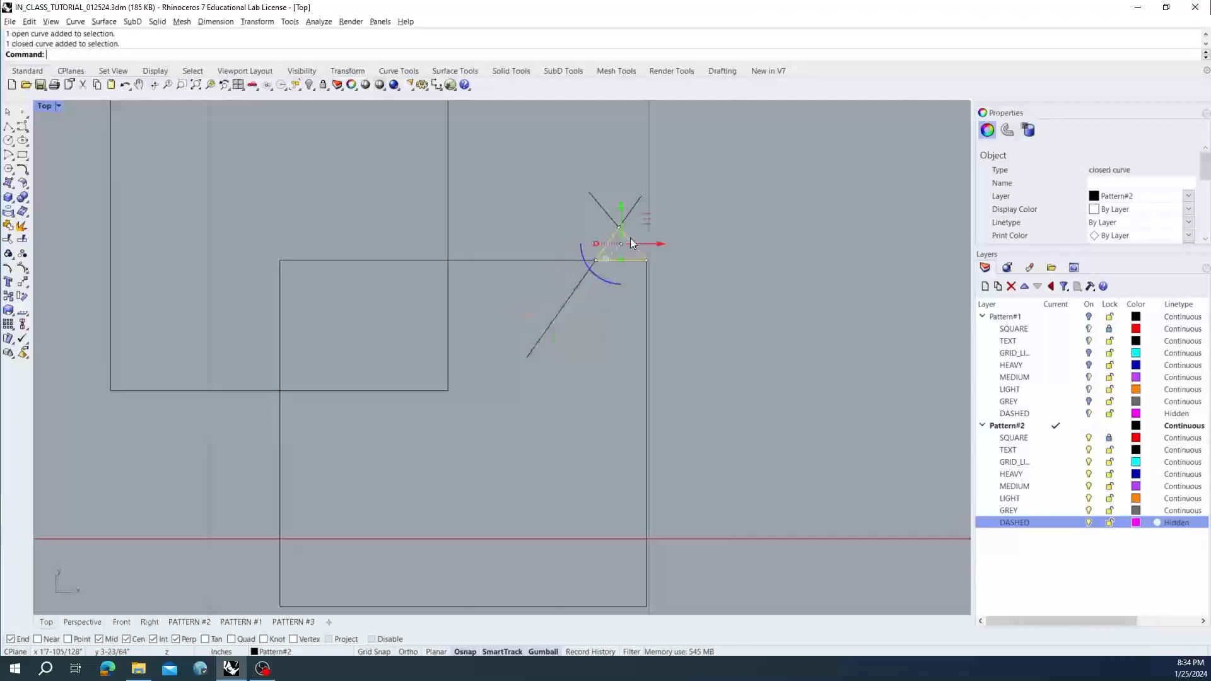
pyautogui.moveTo(658, 243); pyautogui.dragTo(785, 250)
pyautogui.moveTo(853, 303); pyautogui.dragTo(745, 286, button='right')
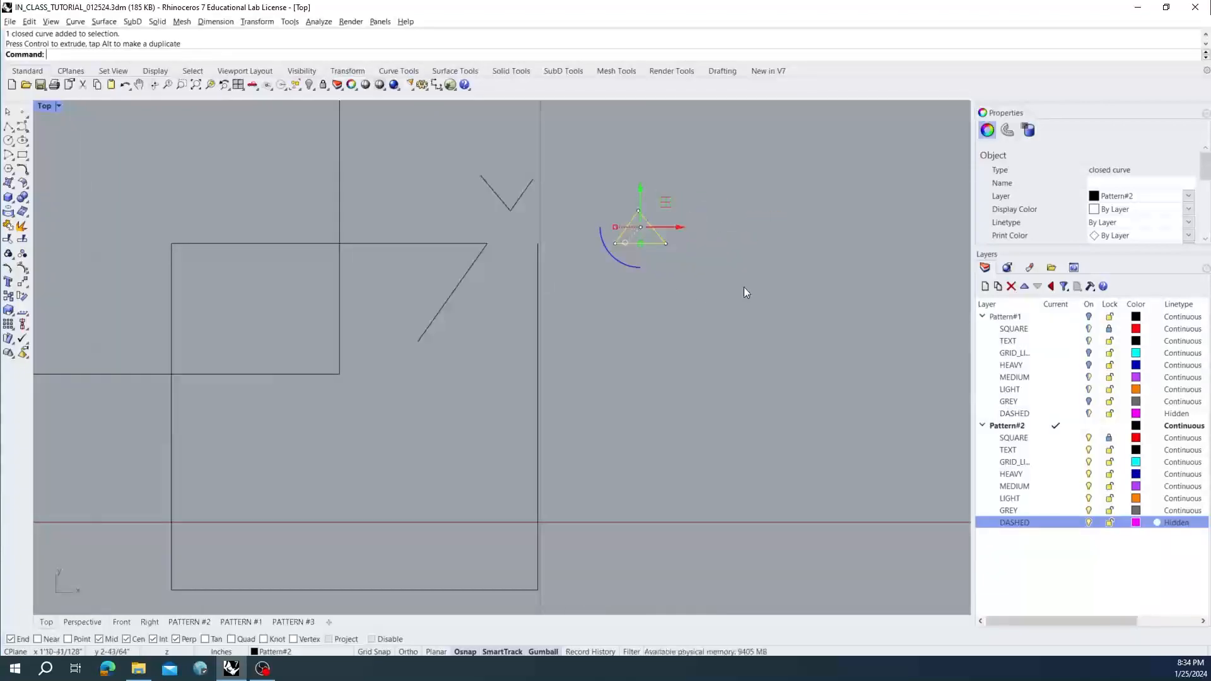
pyautogui.click(546, 230)
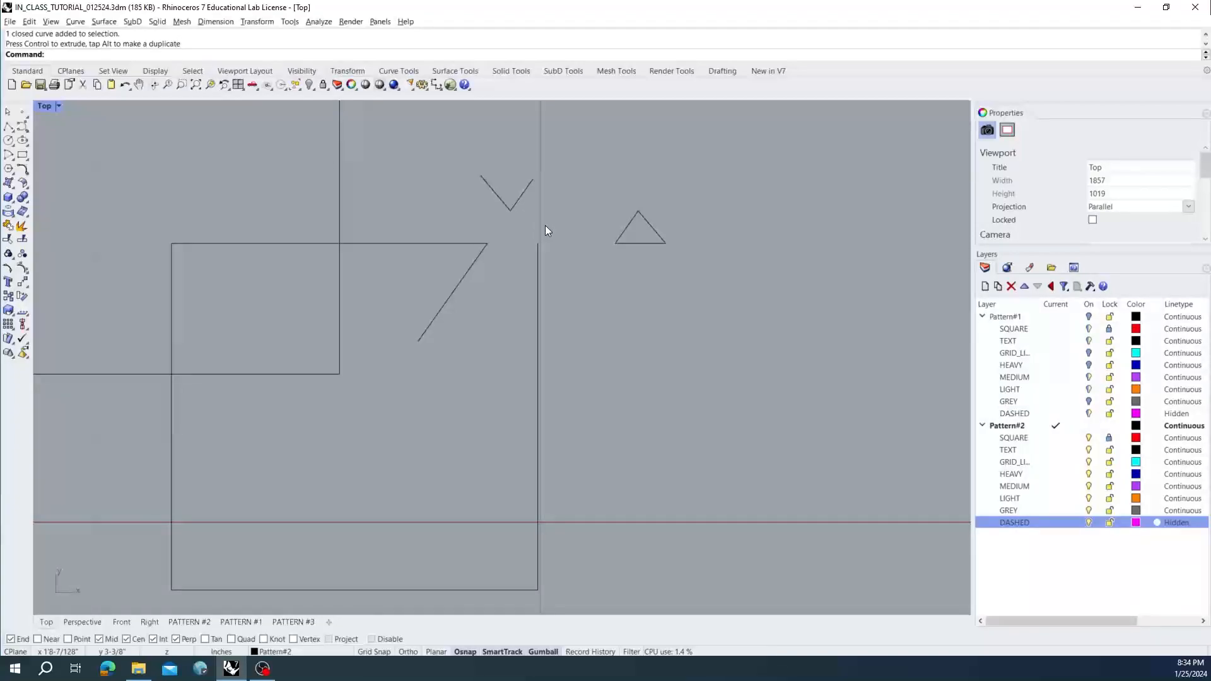
# - Undo the triangle's move
pyautogui.hotkey('ctrl', 'z')
pyautogui.click(603, 302)
pyautogui.moveTo(511, 252); pyautogui.dragTo(559, 281, button='right')
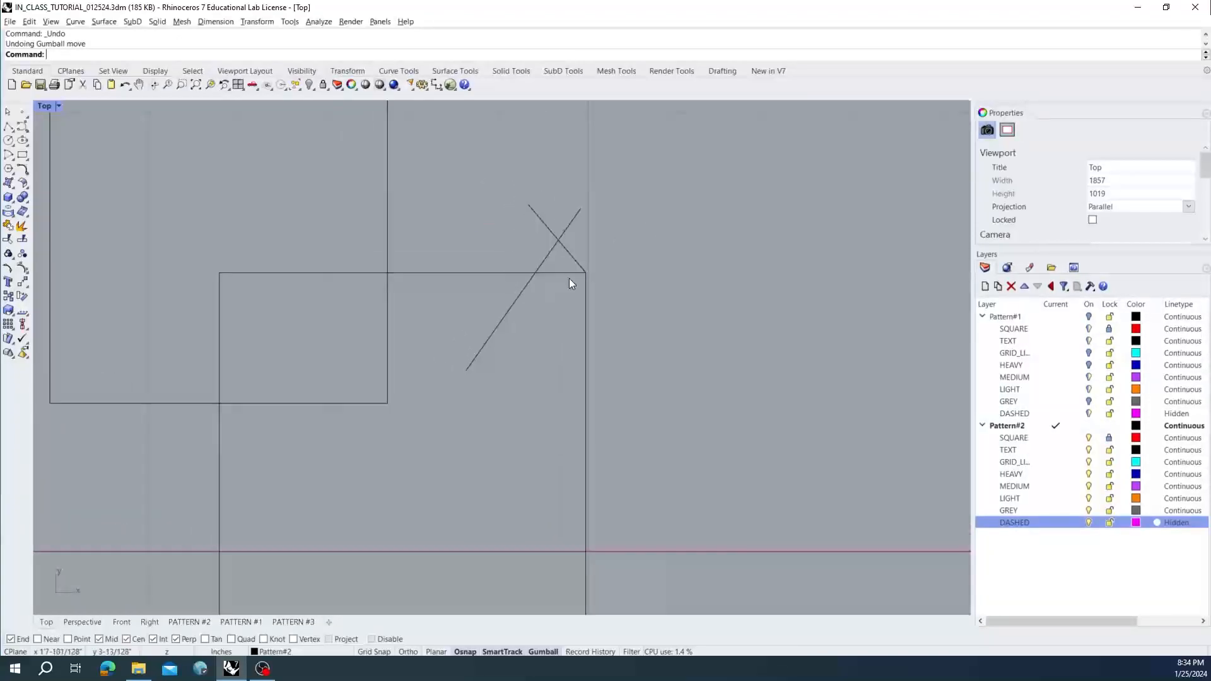
# - Delete the triangle, the diagonal line pieces and both rectangles drawn beside the pattern
pyautogui.scroll(-2, 605, 234)
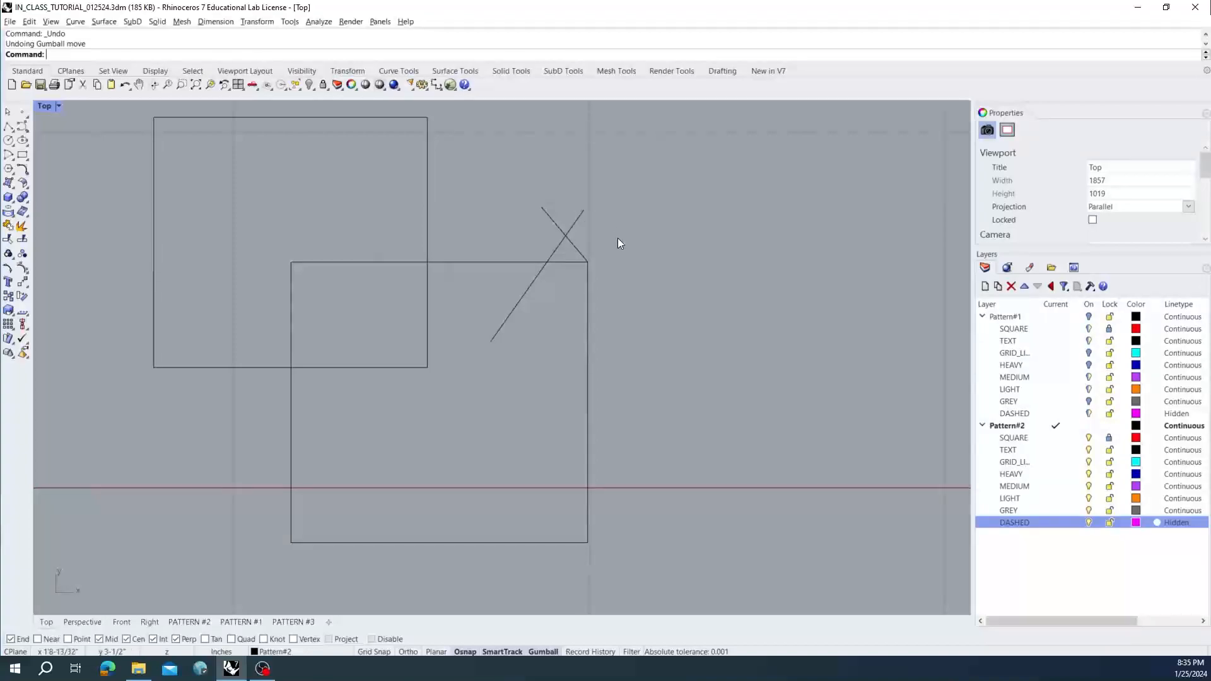
pyautogui.hotkey('ctrl', 'a')
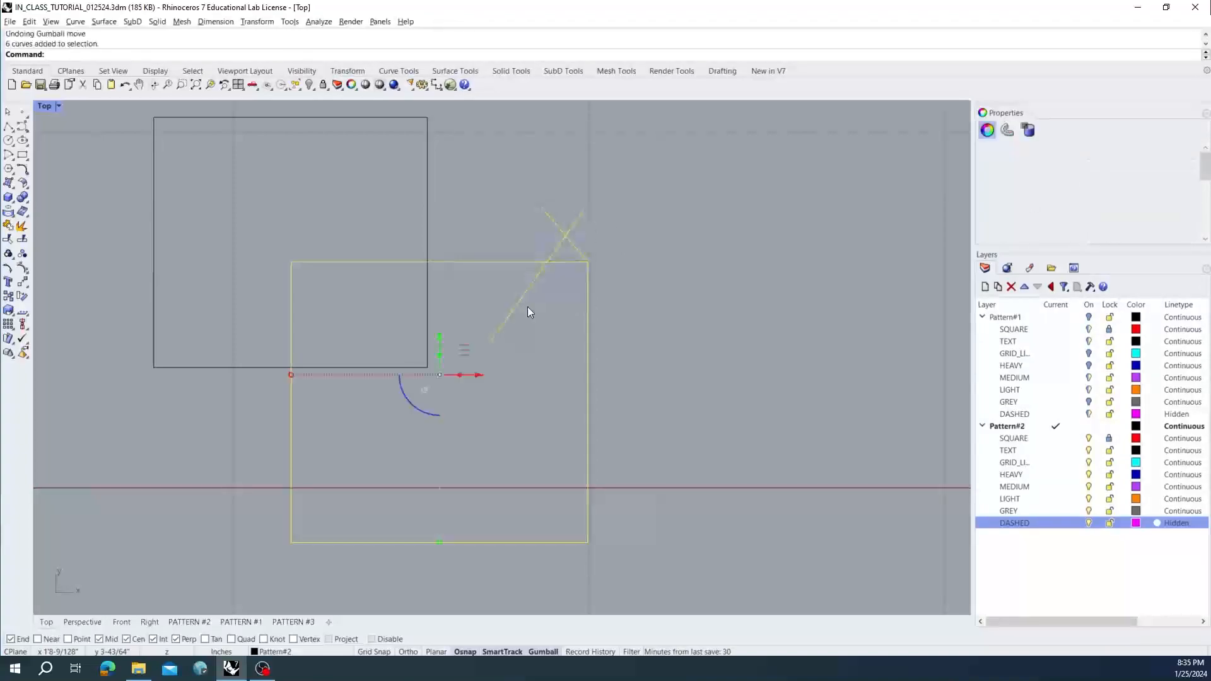
pyautogui.press('Delete')
pyautogui.click(427, 290)
pyautogui.press('Delete')
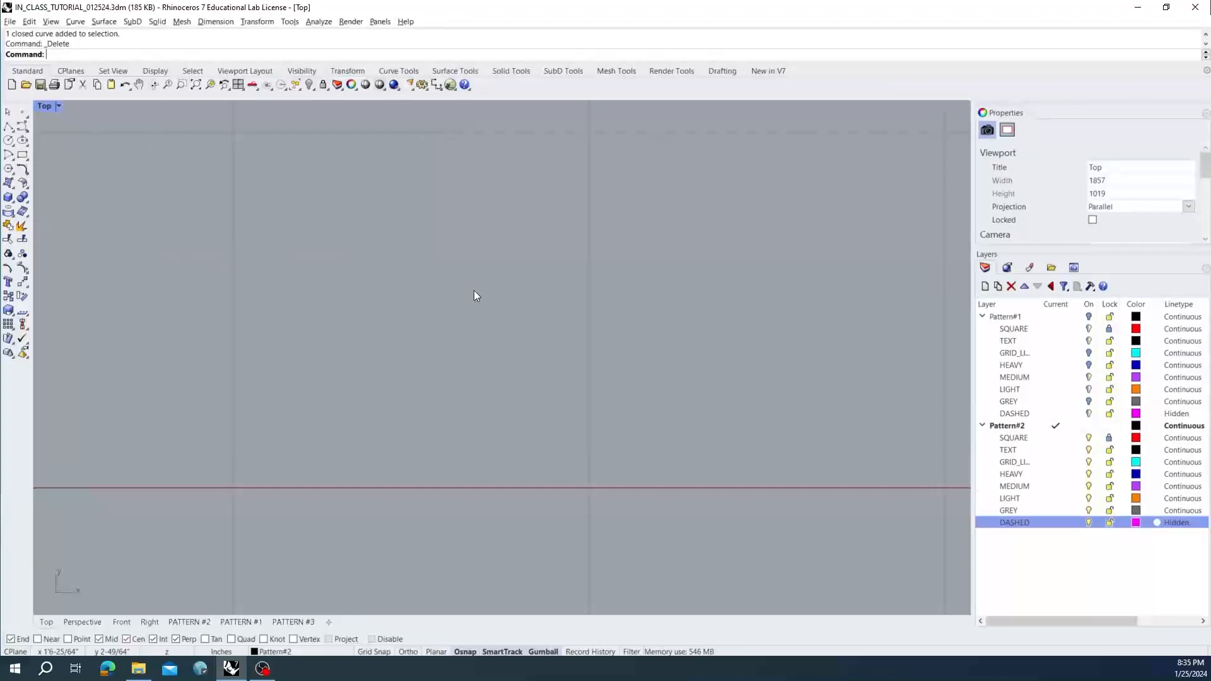